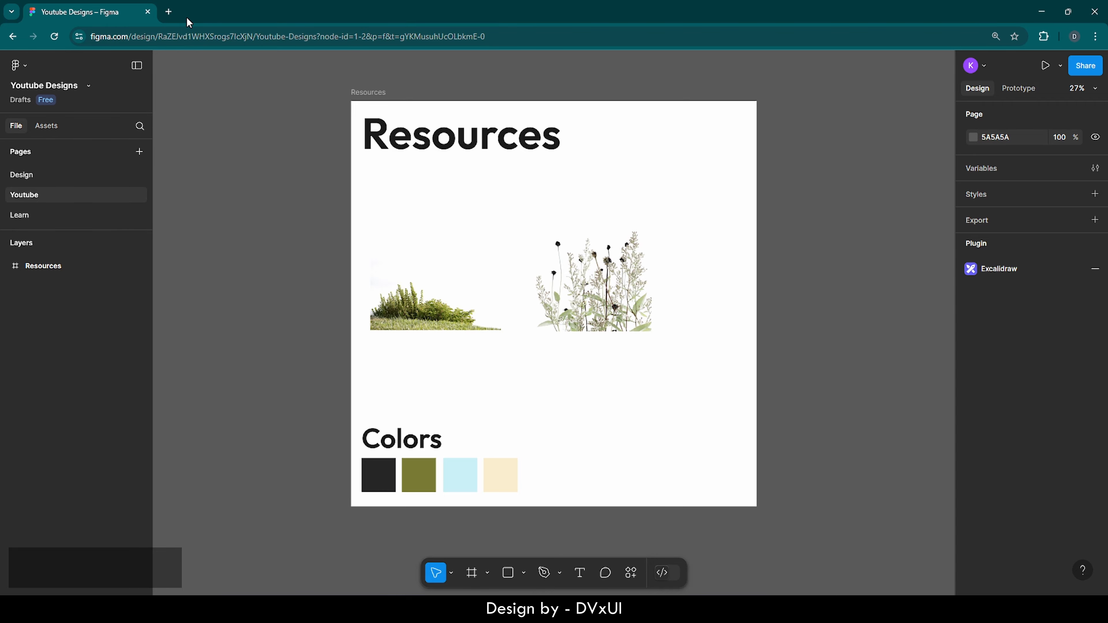
# Load pinterest.com in a new Chrome tab beside the Figma design file
pyautogui.click(168, 13)
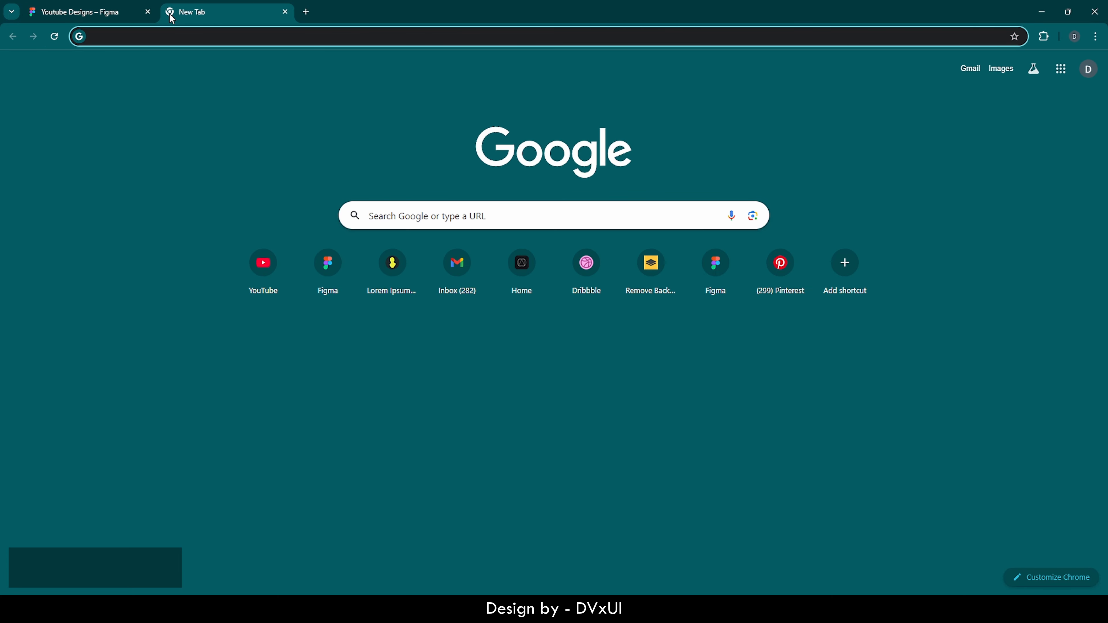
pyautogui.write('pinter')
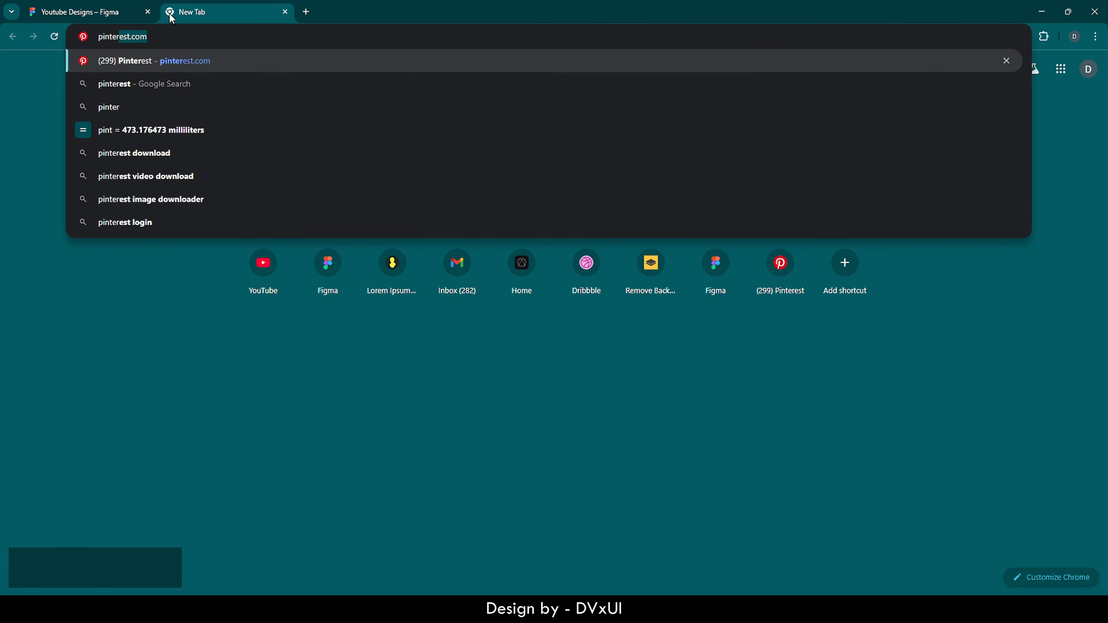
pyautogui.press('Return')
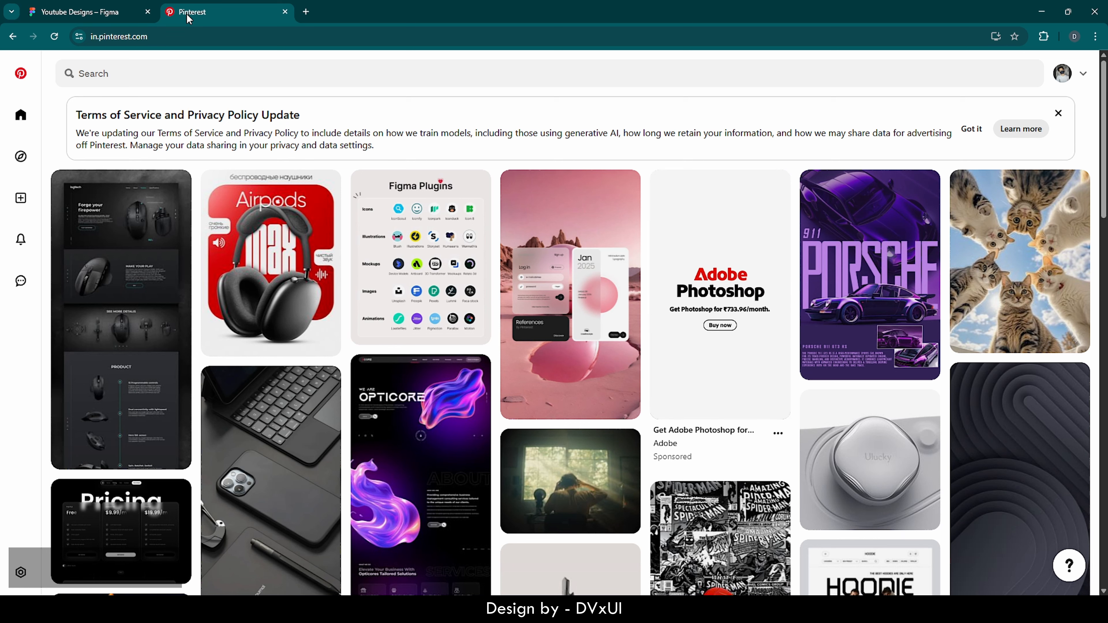
# Search Pinterest for 'aesthic flowers' and scroll the results
pyautogui.click(117, 73)
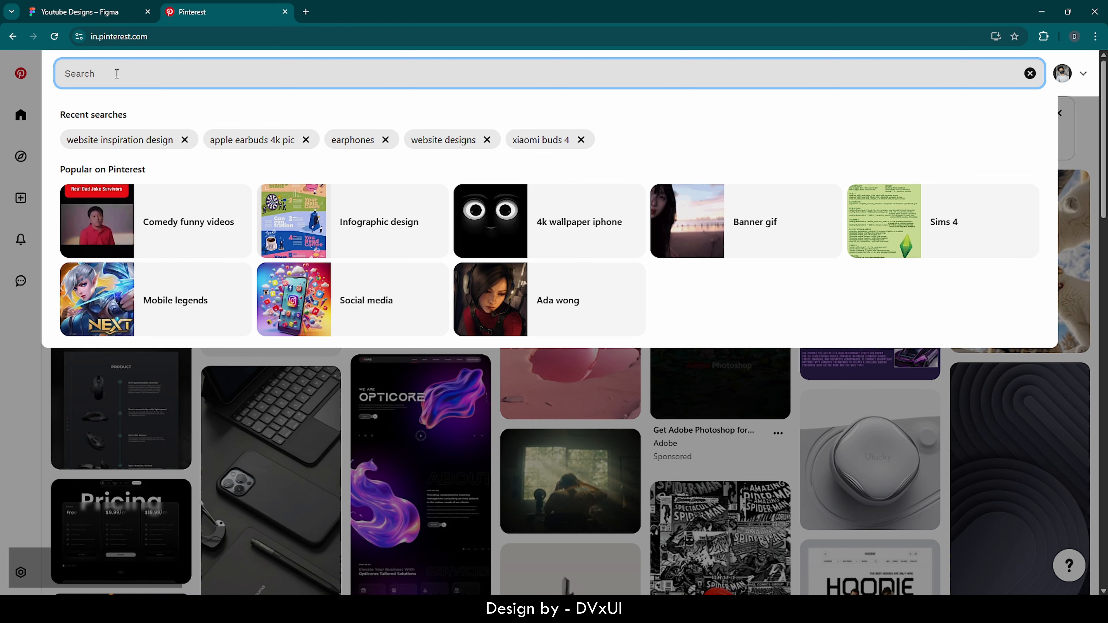
pyautogui.write('aesthi')
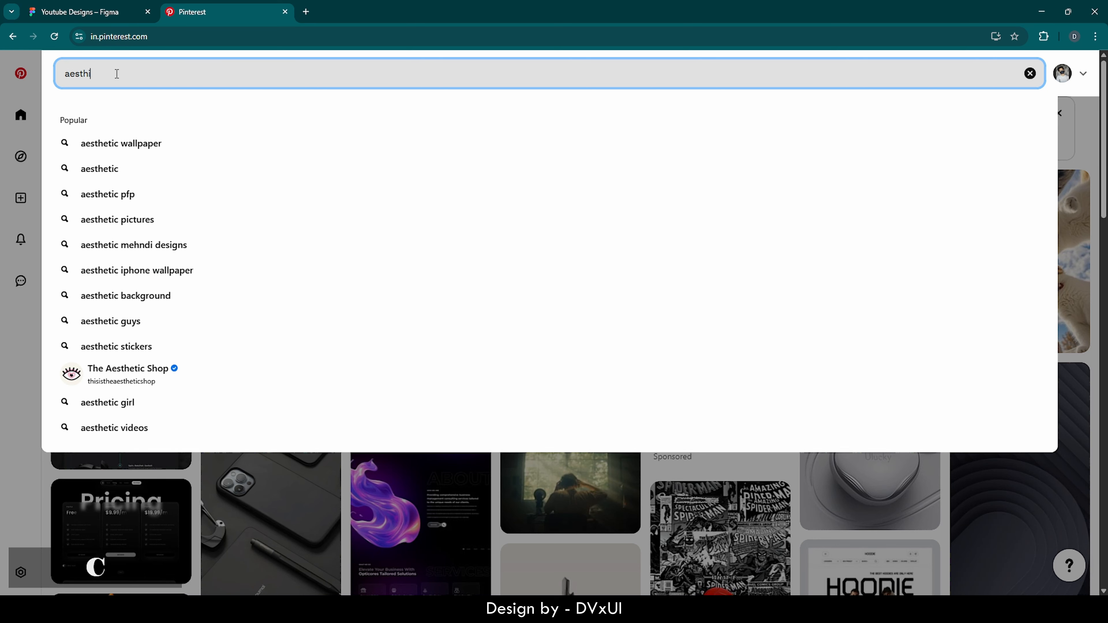
pyautogui.write('c flowers')
pyautogui.press('Return')
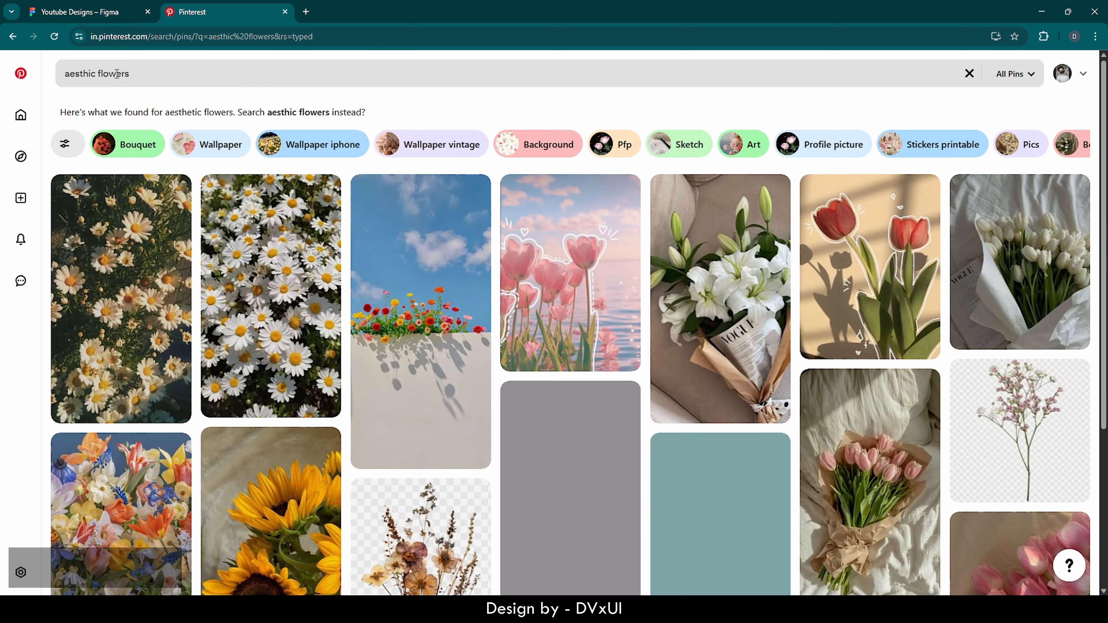
pyautogui.scroll(-3, 1008, 301)
# Browse the baby's-breath flower pin, then go back to the Figma file
pyautogui.click(1007, 297)
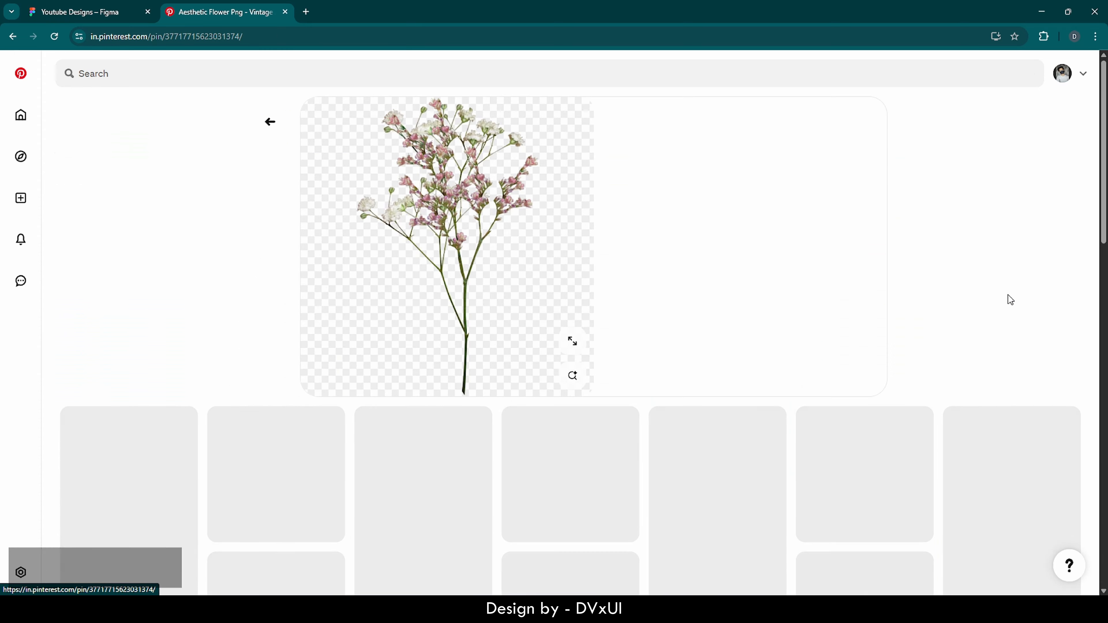
pyautogui.scroll(-5, 437, 286)
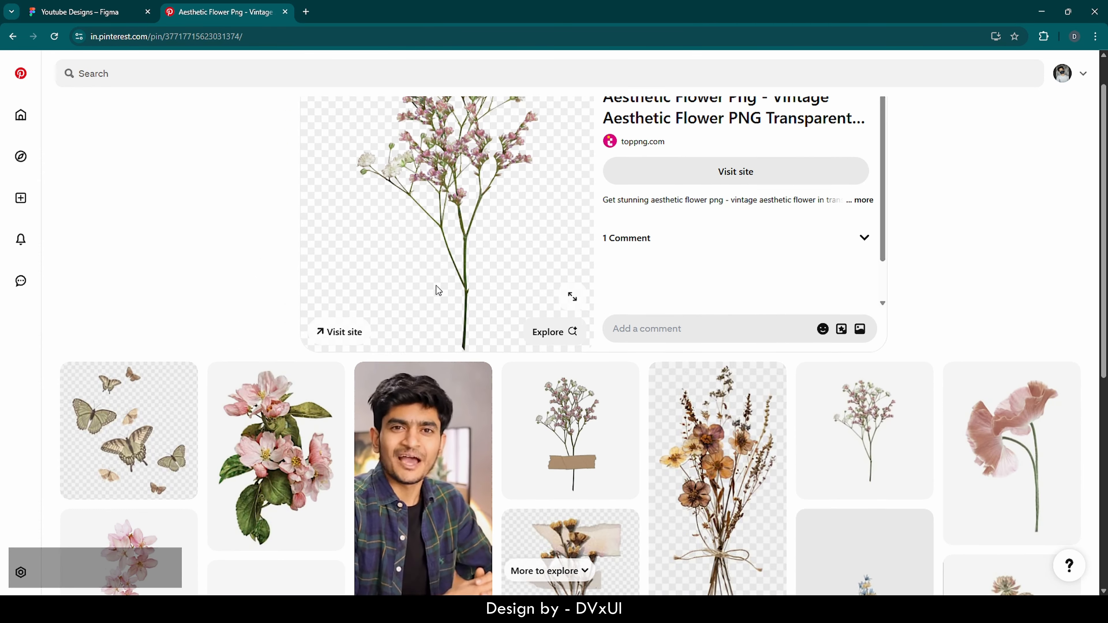
pyautogui.scroll(-1, 432, 290)
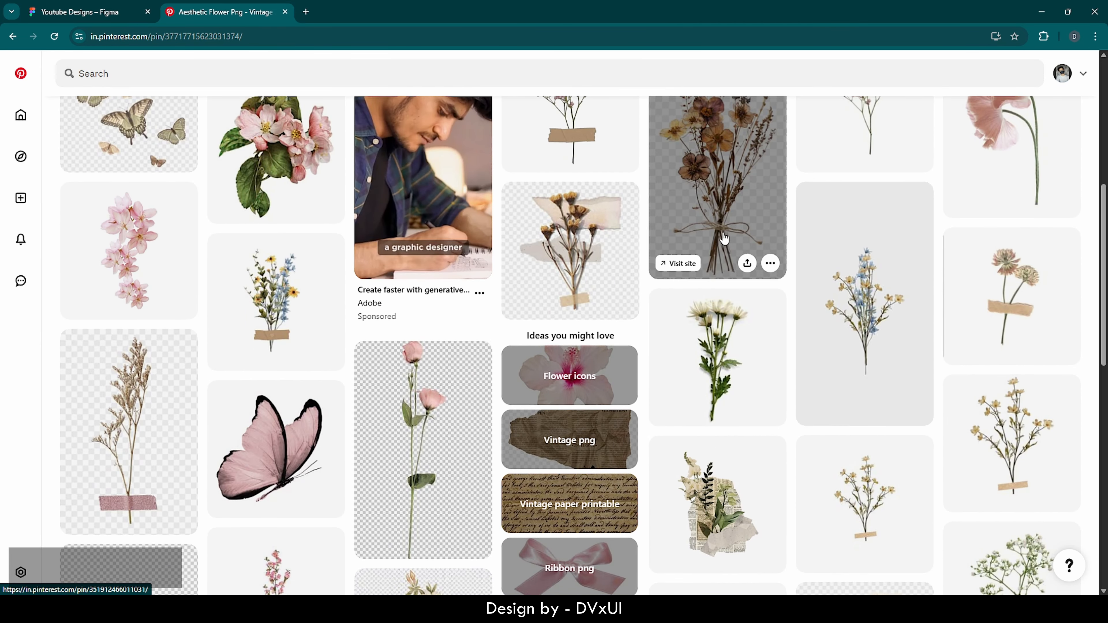
pyautogui.scroll(-1, 445, 441)
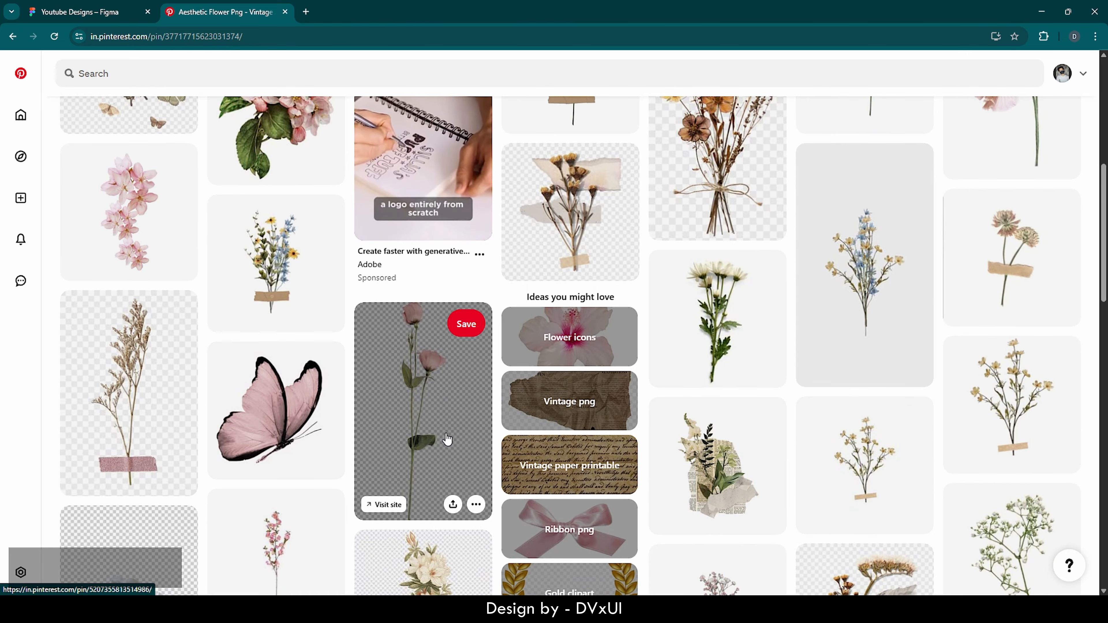
pyautogui.click(117, 5)
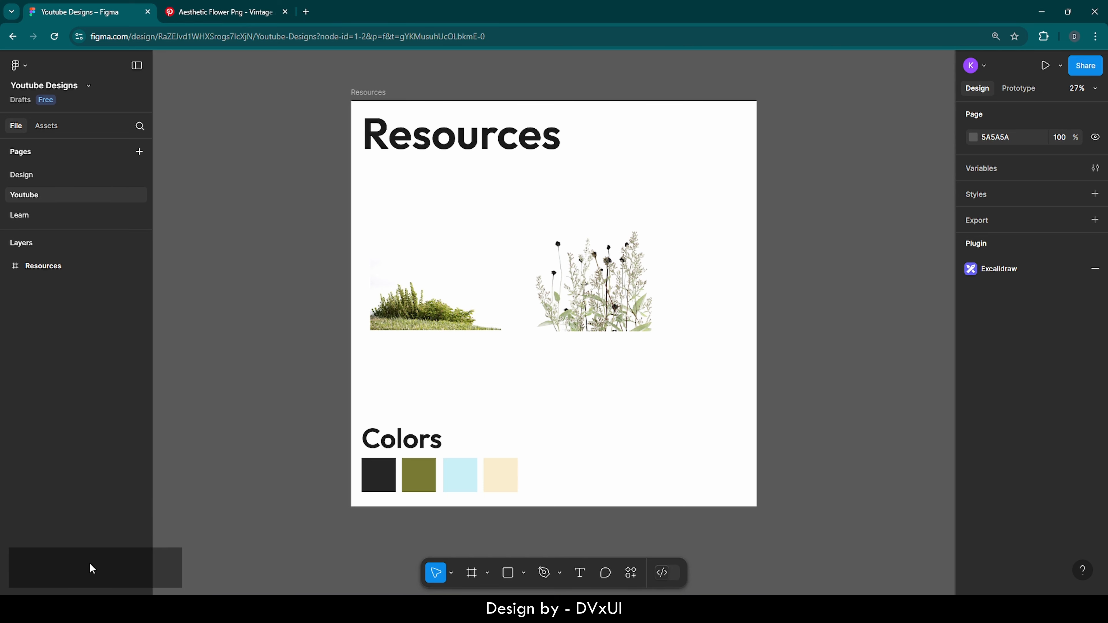
# Give the Resources frame a corner radius of 80 and check the rounded corners
pyautogui.hotkey('ctrl', 'a')
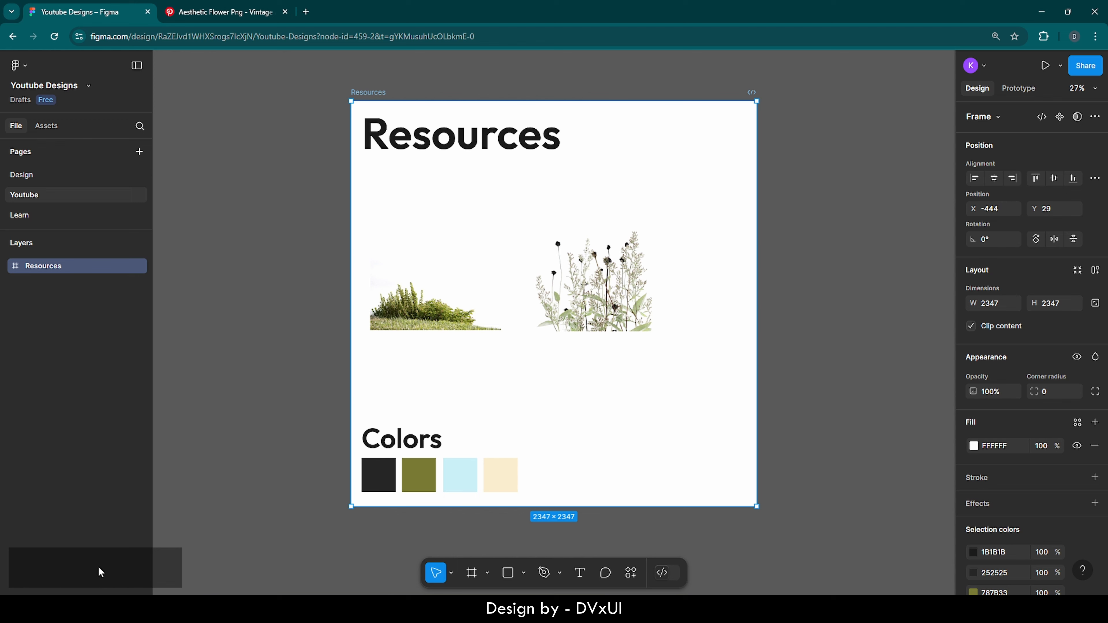
pyautogui.hotkey('ctrl', 'a')
pyautogui.click(414, 89)
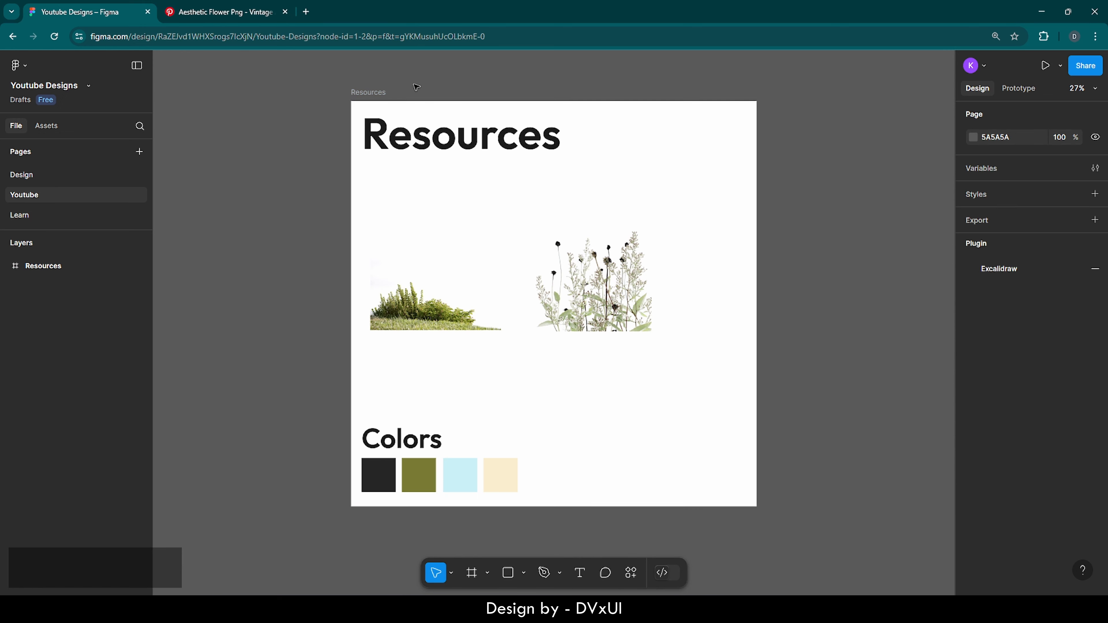
pyautogui.click(364, 92)
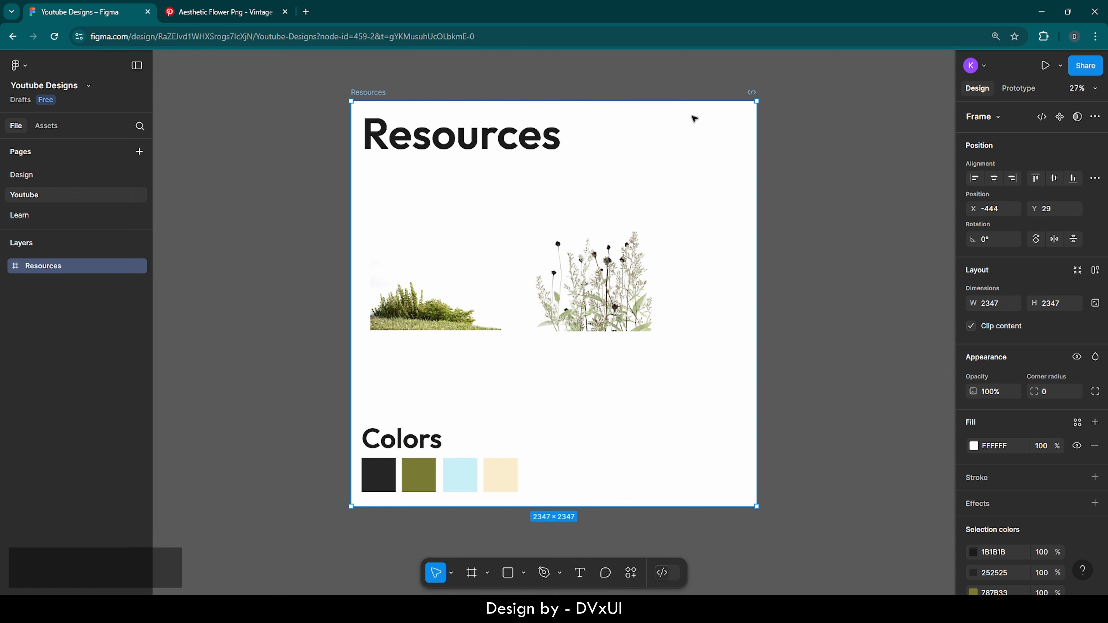
pyautogui.click(788, 145)
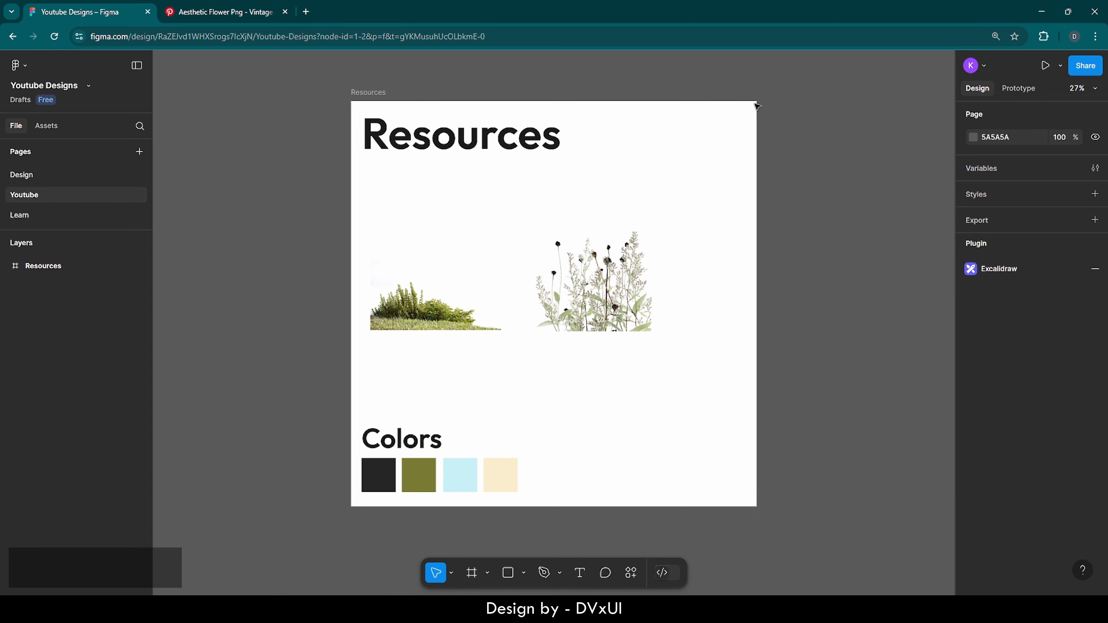
pyautogui.click(361, 92)
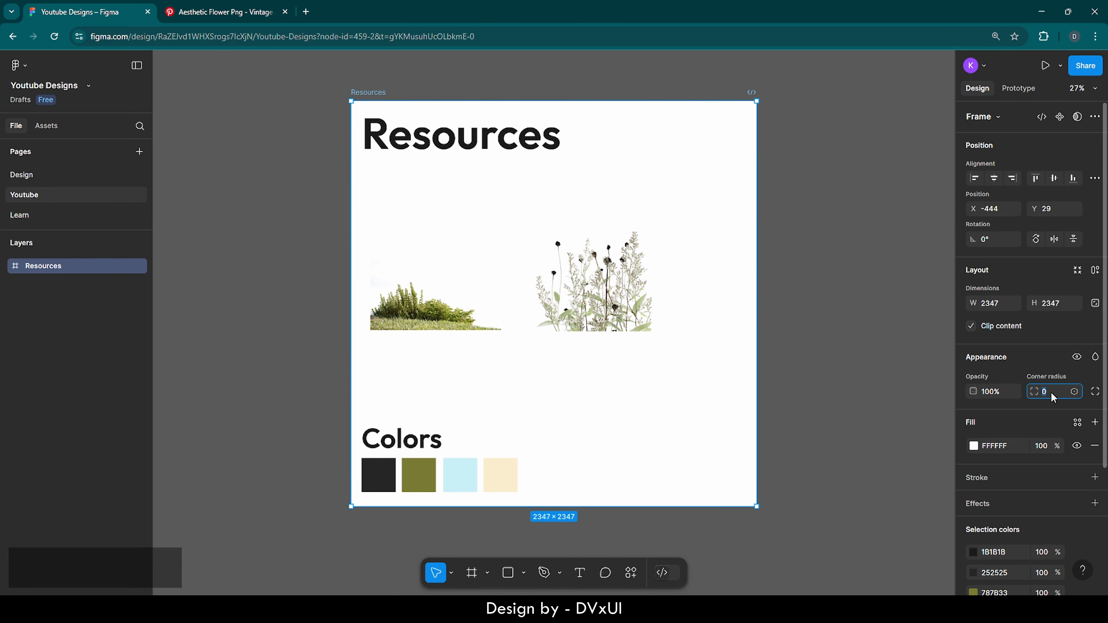
pyautogui.write('80')
pyautogui.press('Return')
pyautogui.click(857, 247)
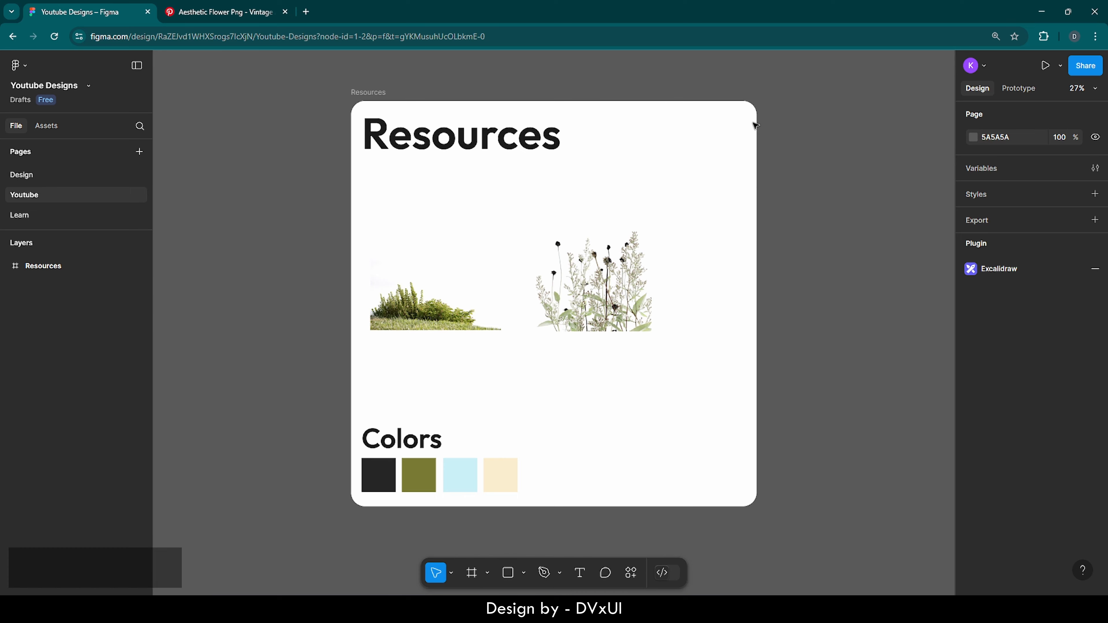
pyautogui.click(356, 93)
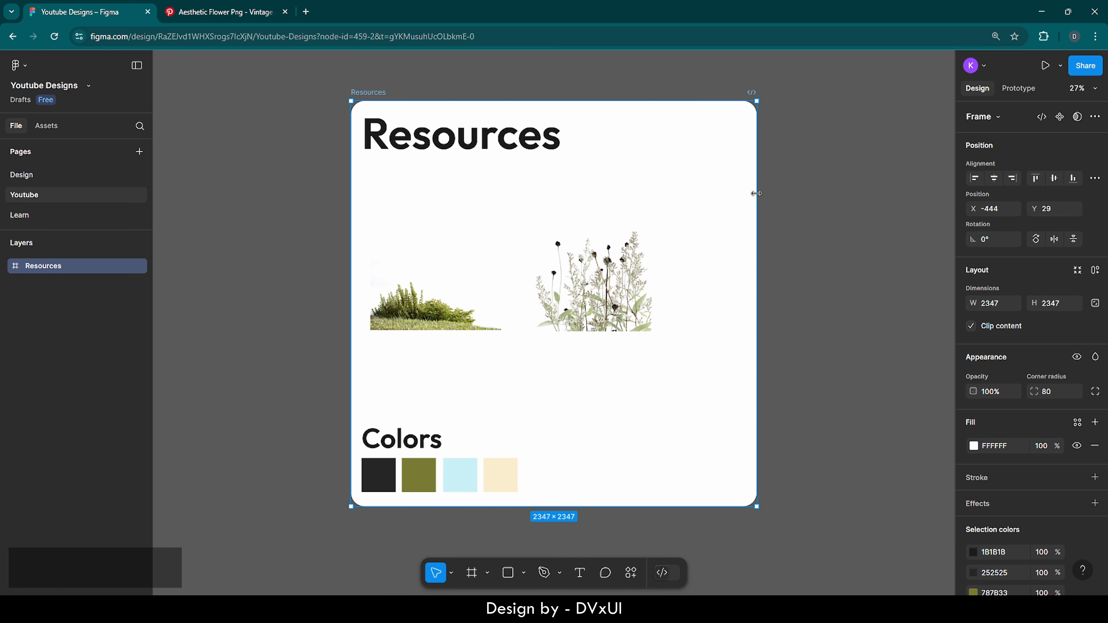
pyautogui.hscroll(10, 837, 281)
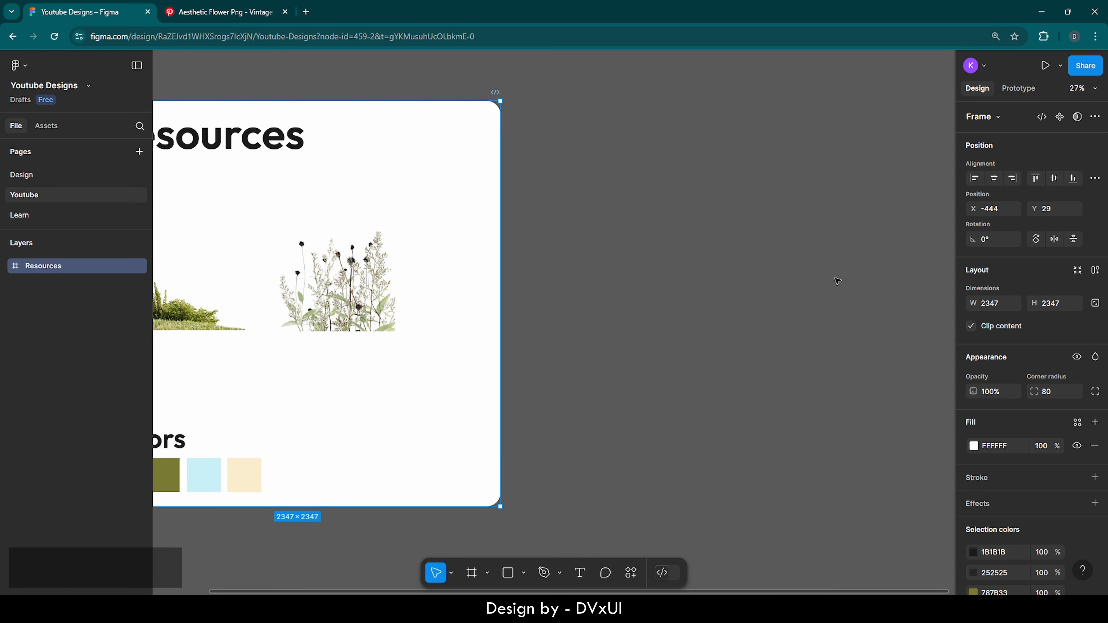
pyautogui.hscroll(3, 837, 280)
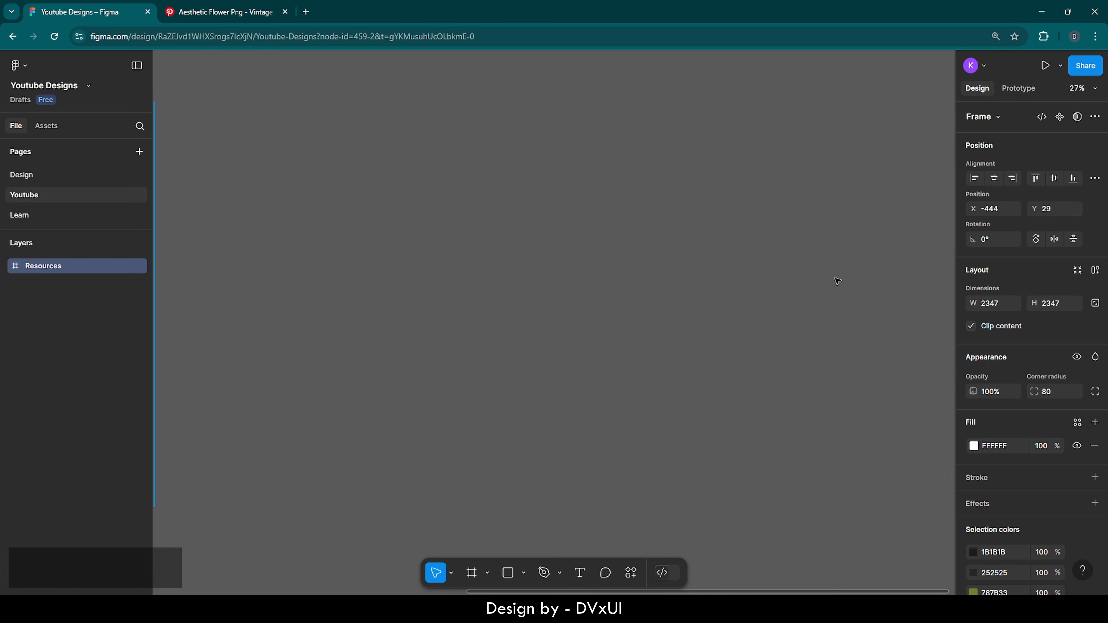
# Create a 1440×1024 Desktop preset frame, Desktop - 1, and zoom to fit it
pyautogui.click(719, 287)
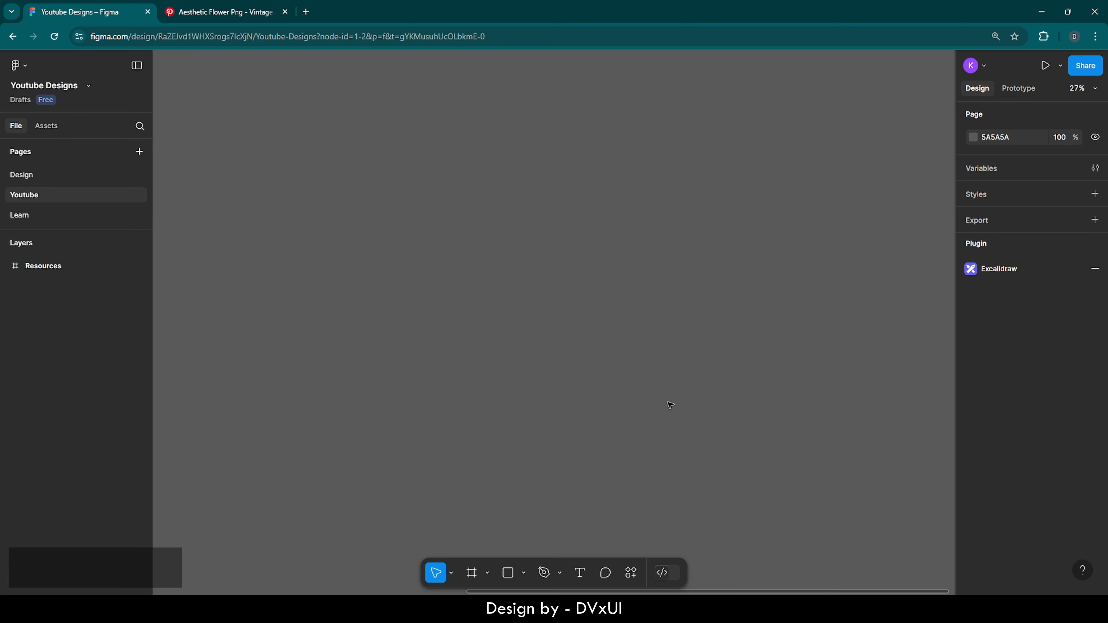
pyautogui.click(472, 573)
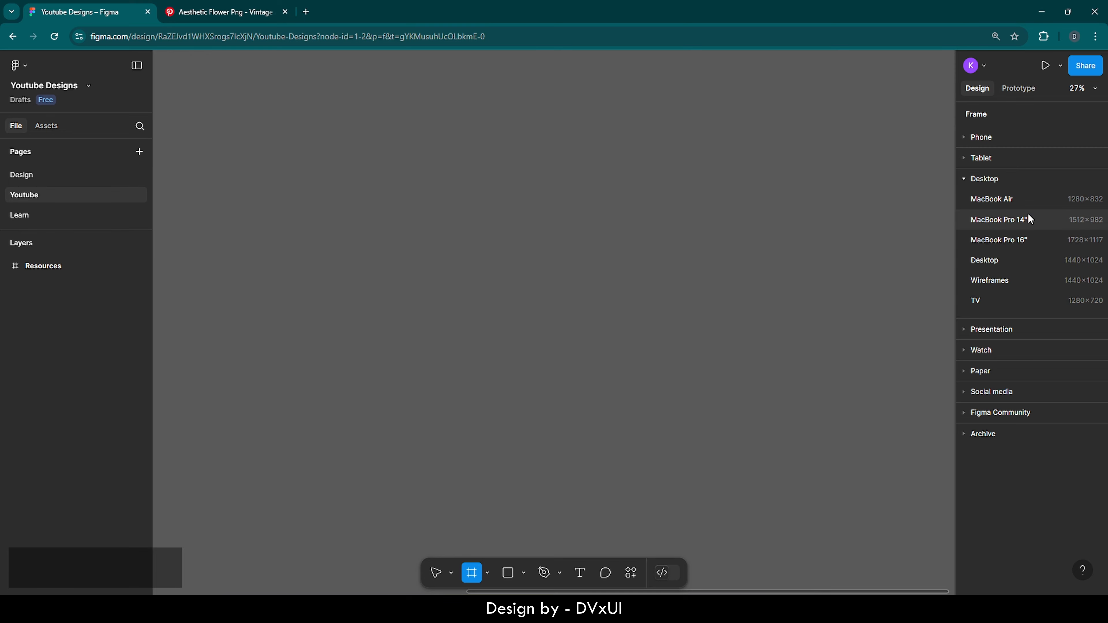
pyautogui.click(971, 258)
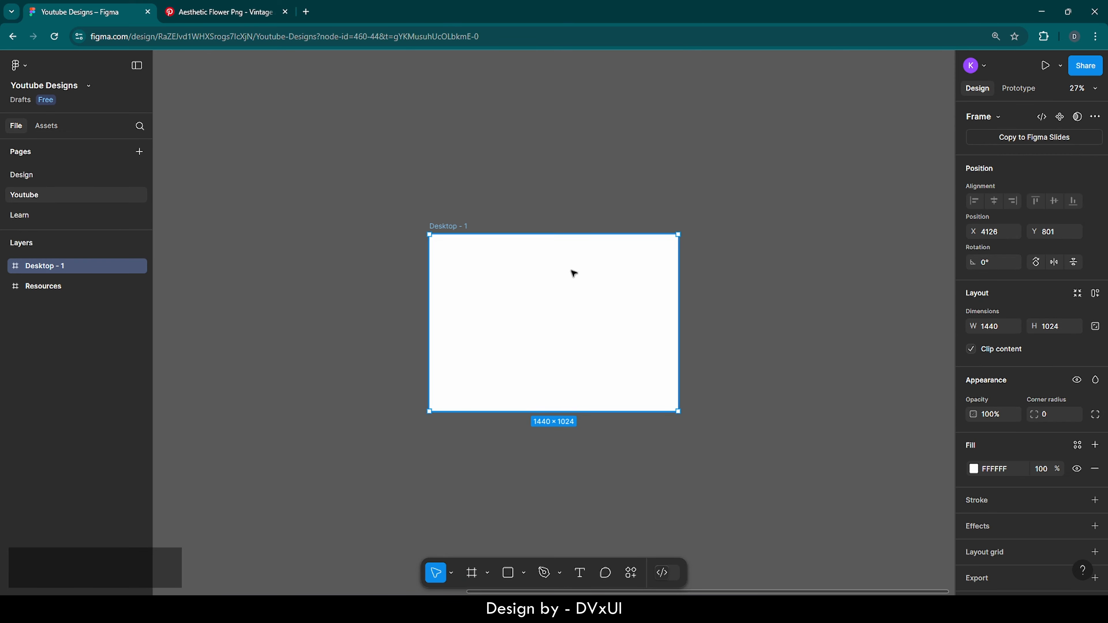
pyautogui.press('Delete')
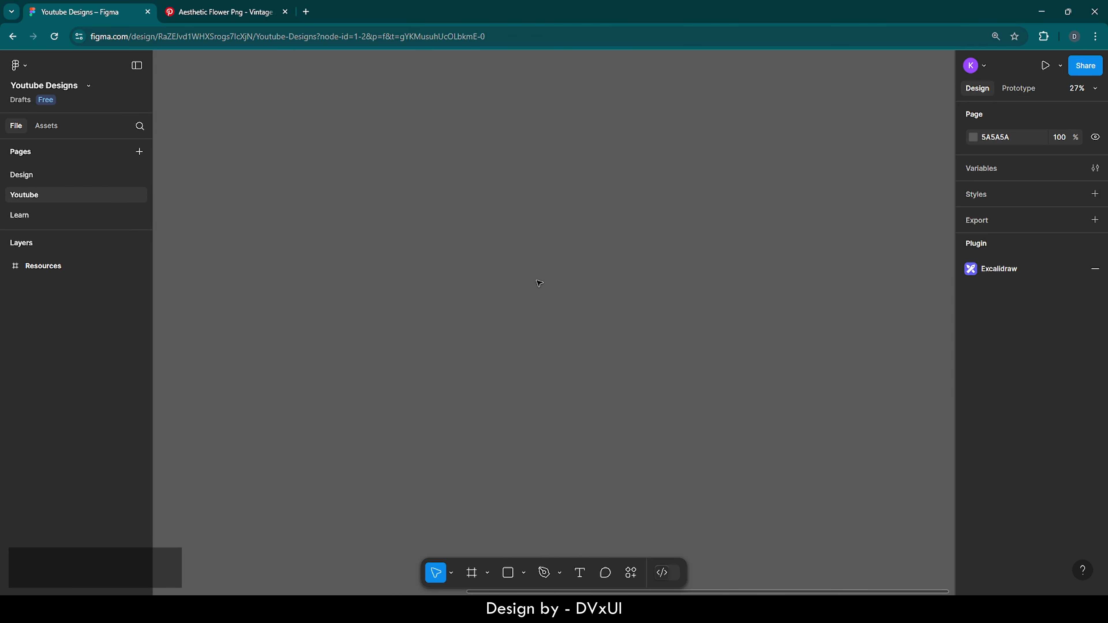
pyautogui.press('f')
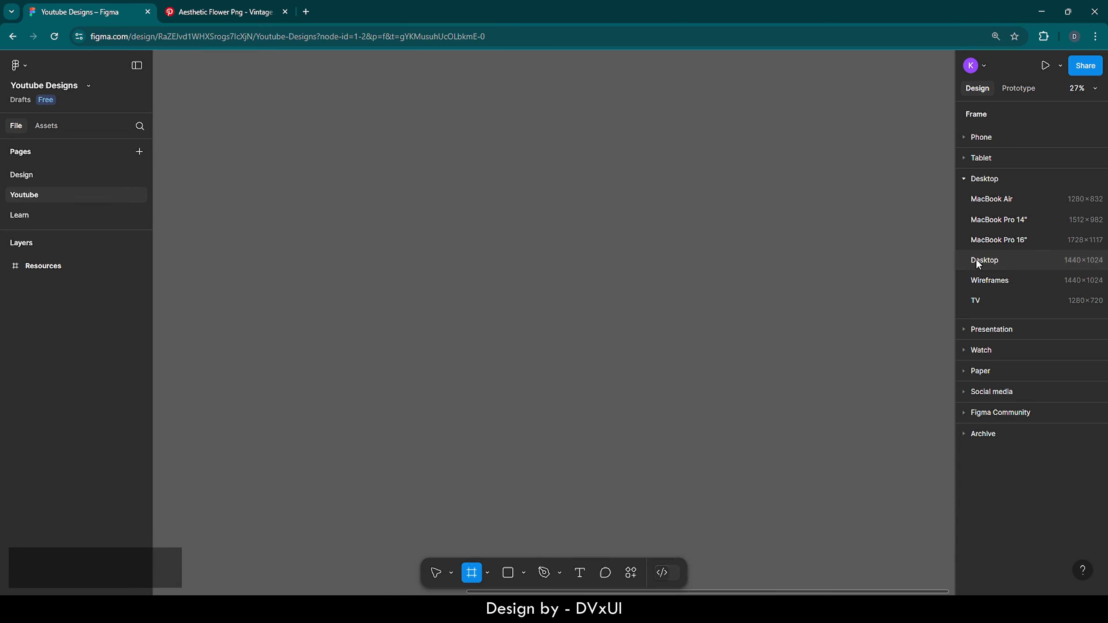
pyautogui.click(992, 258)
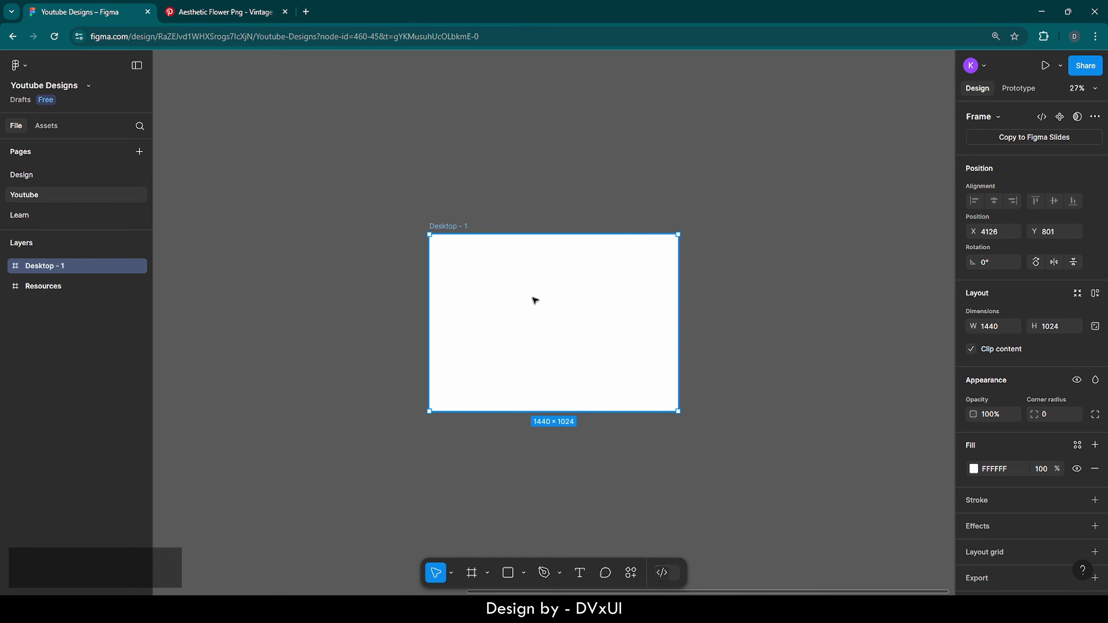
pyautogui.click(380, 314)
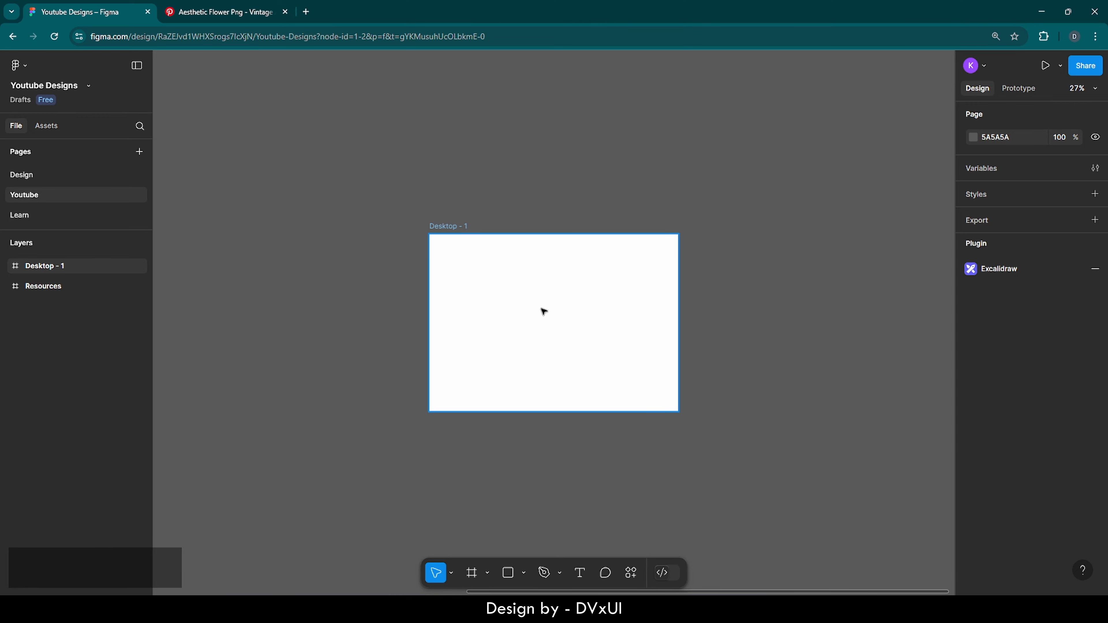
pyautogui.doubleClick(15, 267)
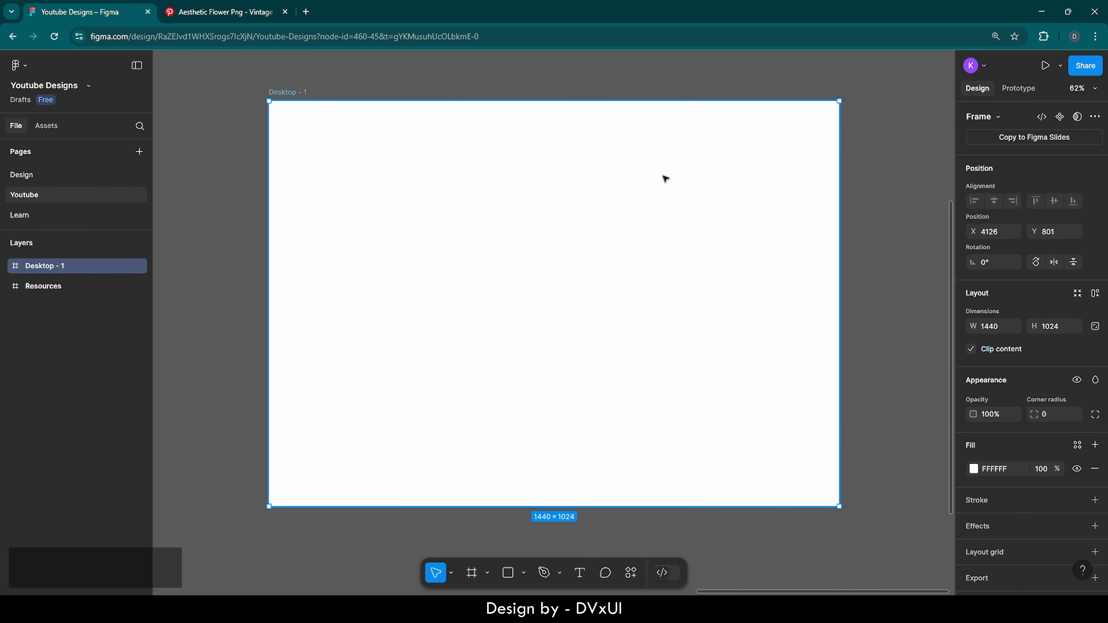
# Add a Columns layout grid to Desktop - 1 with count 12 and margin 100
pyautogui.click(903, 214)
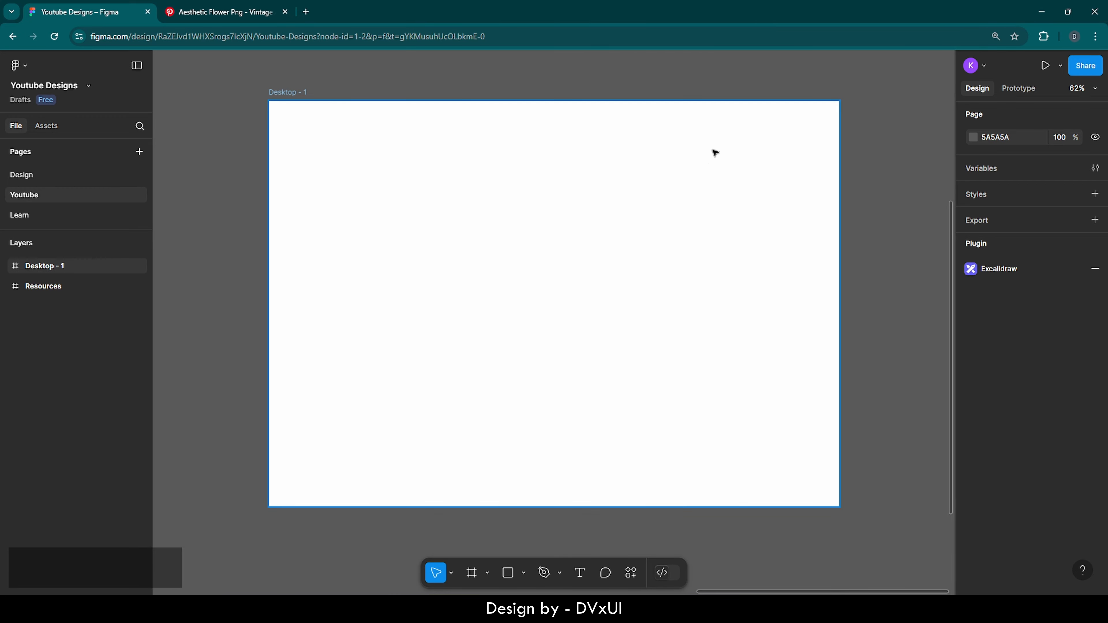
pyautogui.click(669, 205)
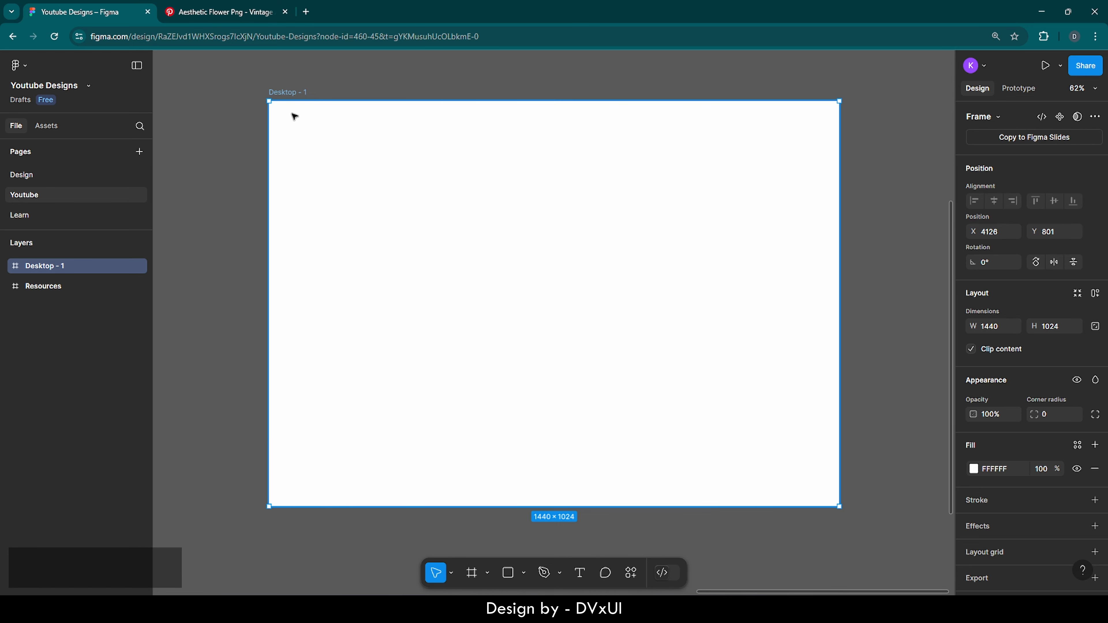
pyautogui.scroll(-1, 1002, 512)
pyautogui.click(1094, 524)
pyautogui.scroll(-1, 1046, 524)
pyautogui.click(974, 519)
pyautogui.click(839, 522)
pyautogui.click(842, 532)
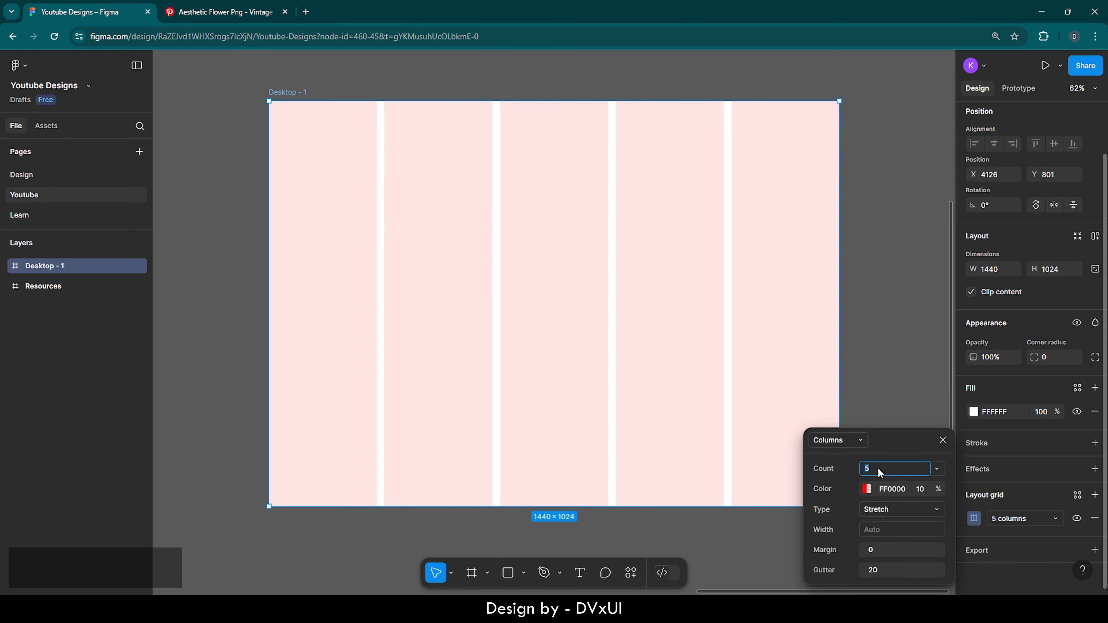
pyautogui.write('12')
pyautogui.press('Return')
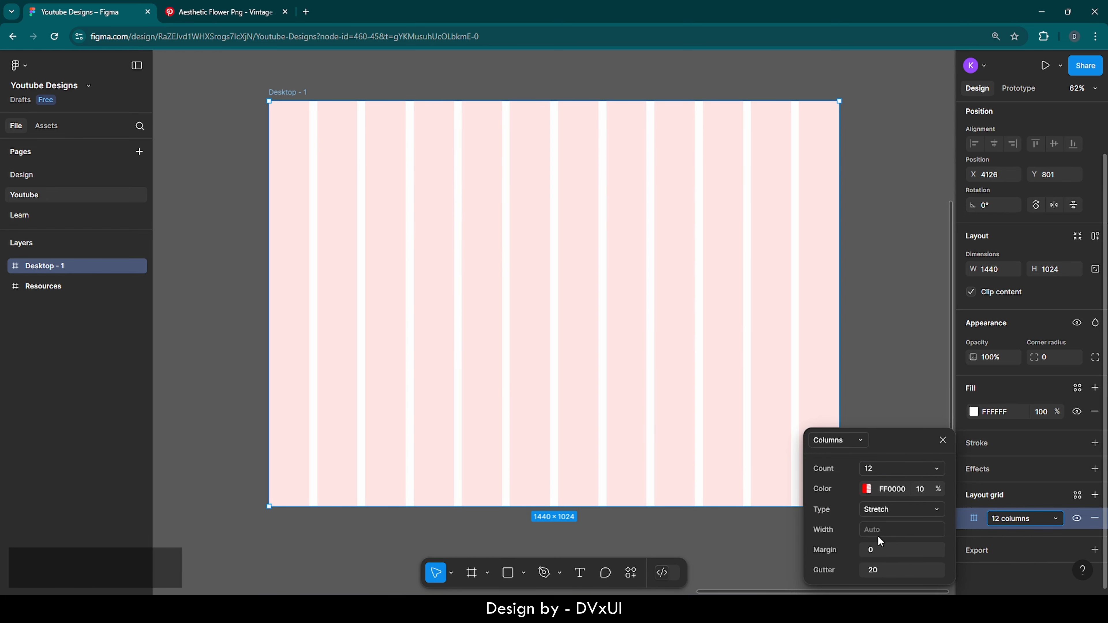
pyautogui.click(877, 549)
pyautogui.write('100')
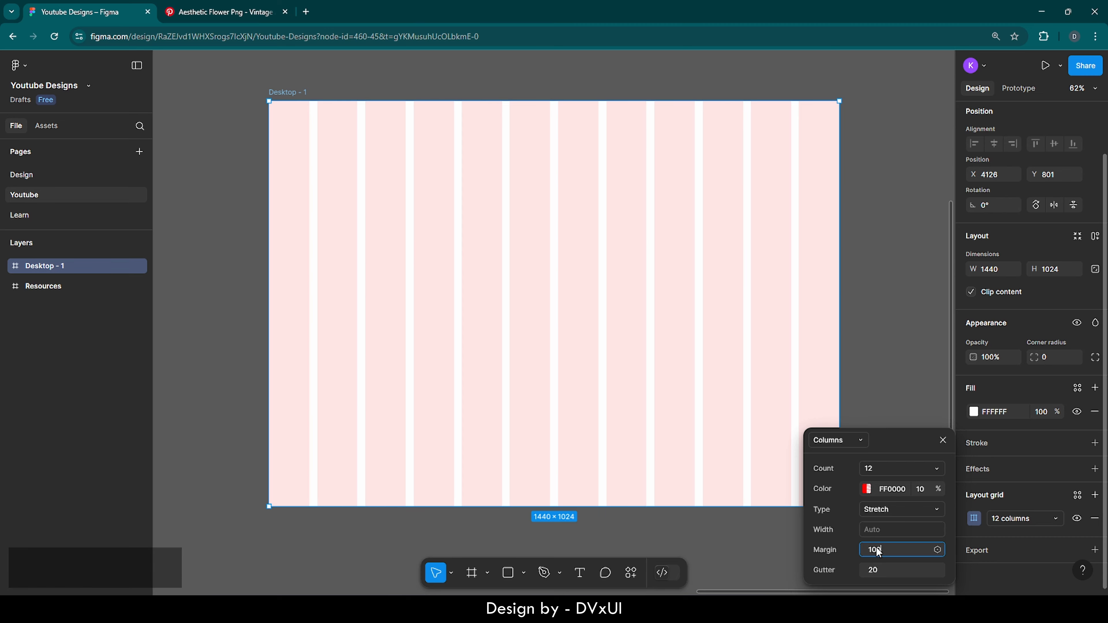
pyautogui.press('Return')
pyautogui.click(891, 398)
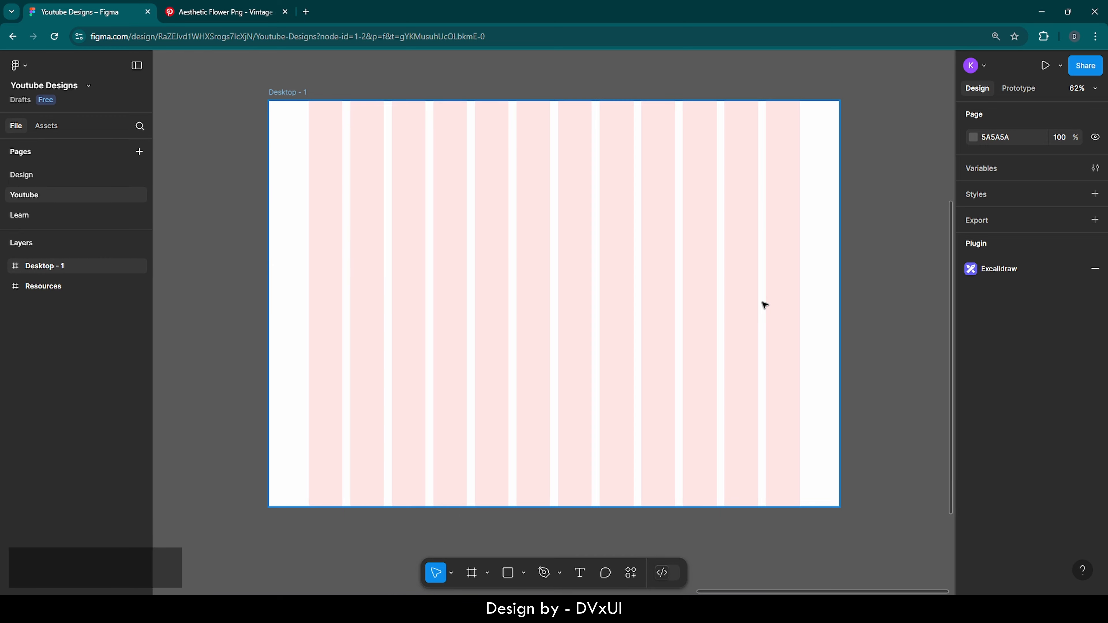
# Hide and reshow the column grid to check the frame
pyautogui.click(353, 141)
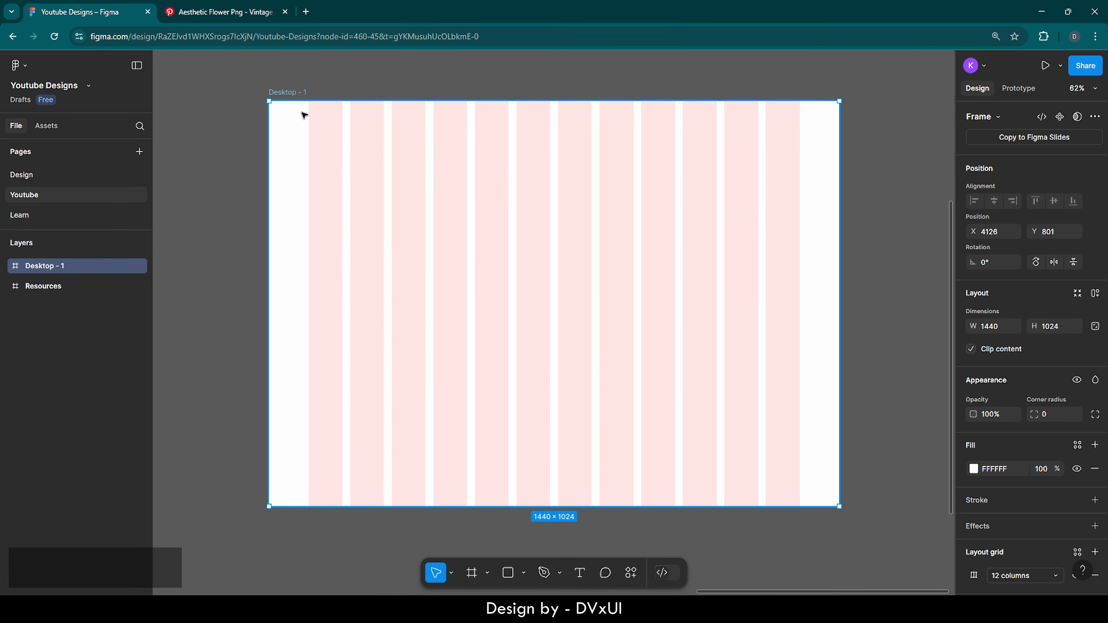
pyautogui.scroll(-2, 991, 488)
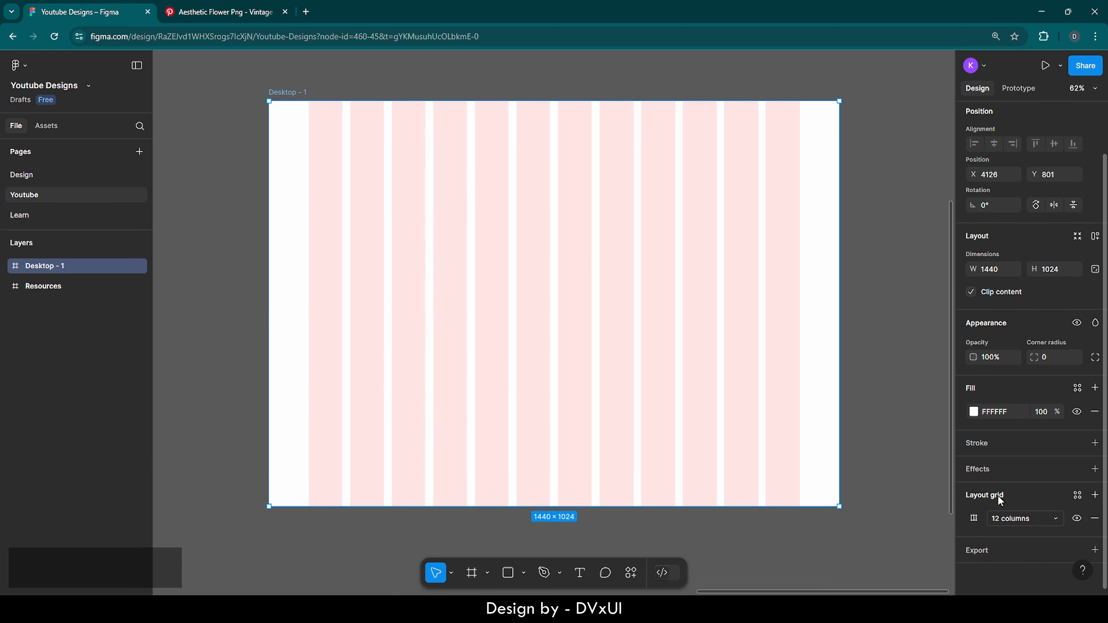
pyautogui.click(1077, 520)
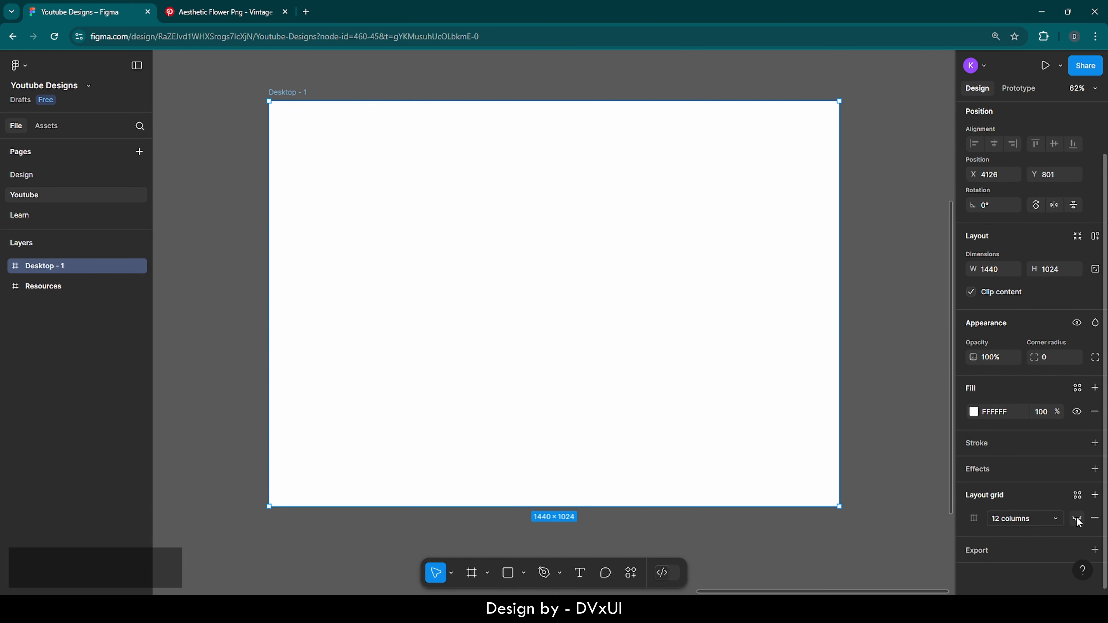
pyautogui.click(1078, 519)
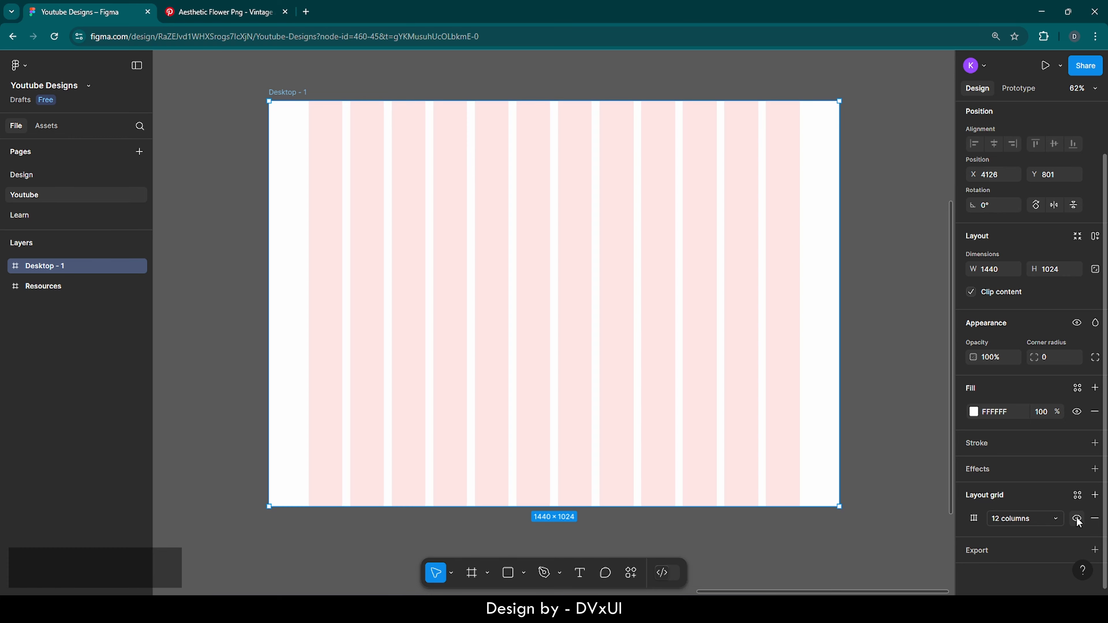
pyautogui.click(905, 421)
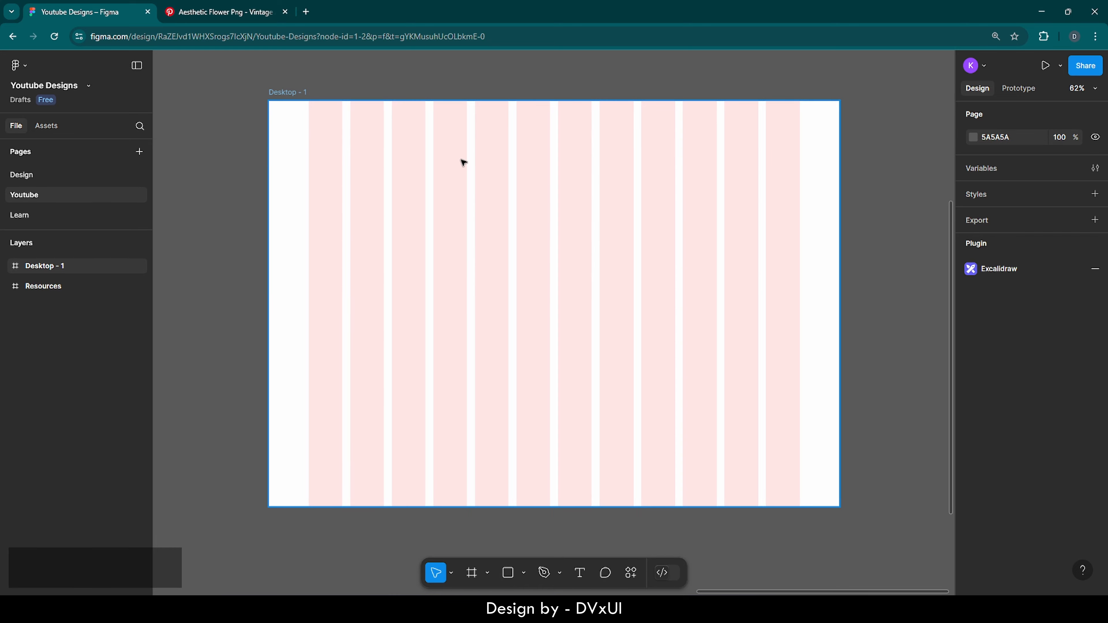
# Add a text layer reading 'jungle' inside Desktop - 1
pyautogui.click(279, 79)
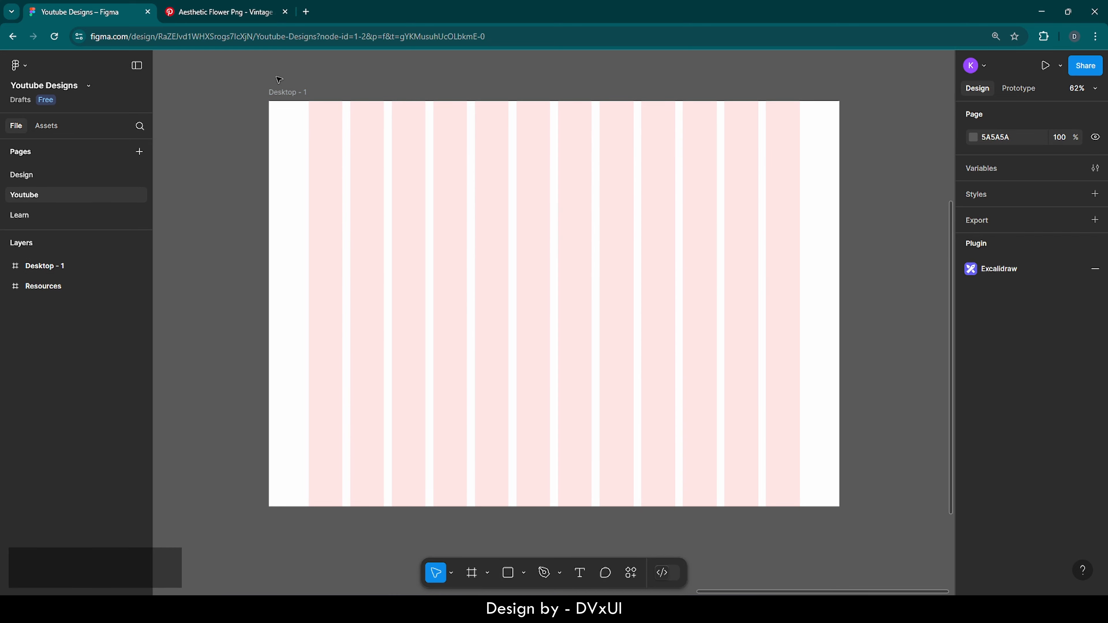
pyautogui.scroll(5, 279, 79)
pyautogui.scroll(4, 280, 79)
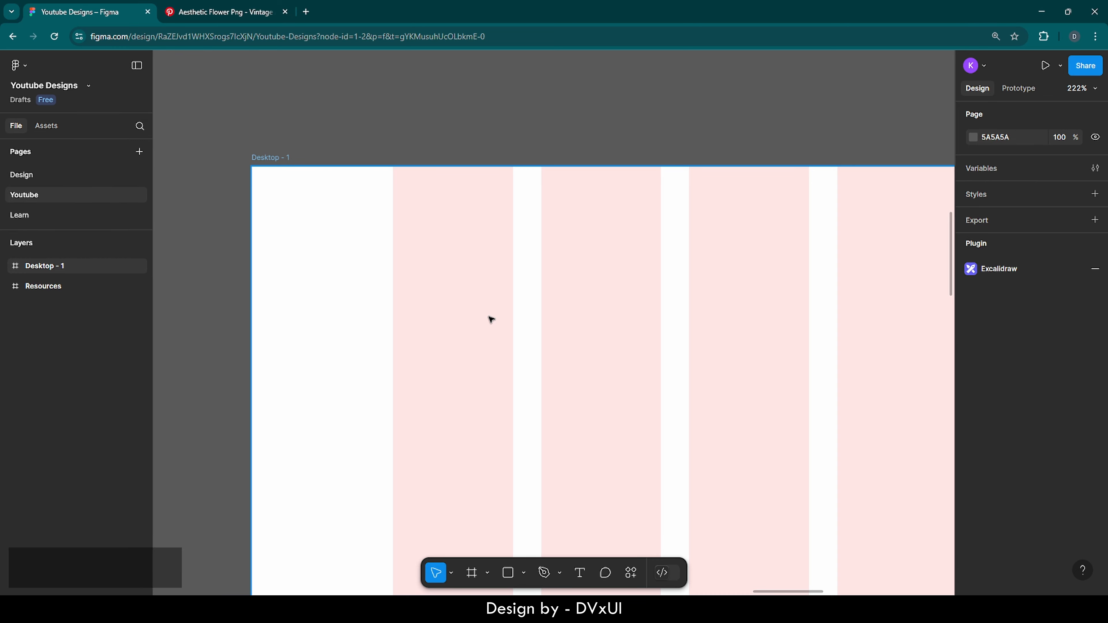
pyautogui.press('t')
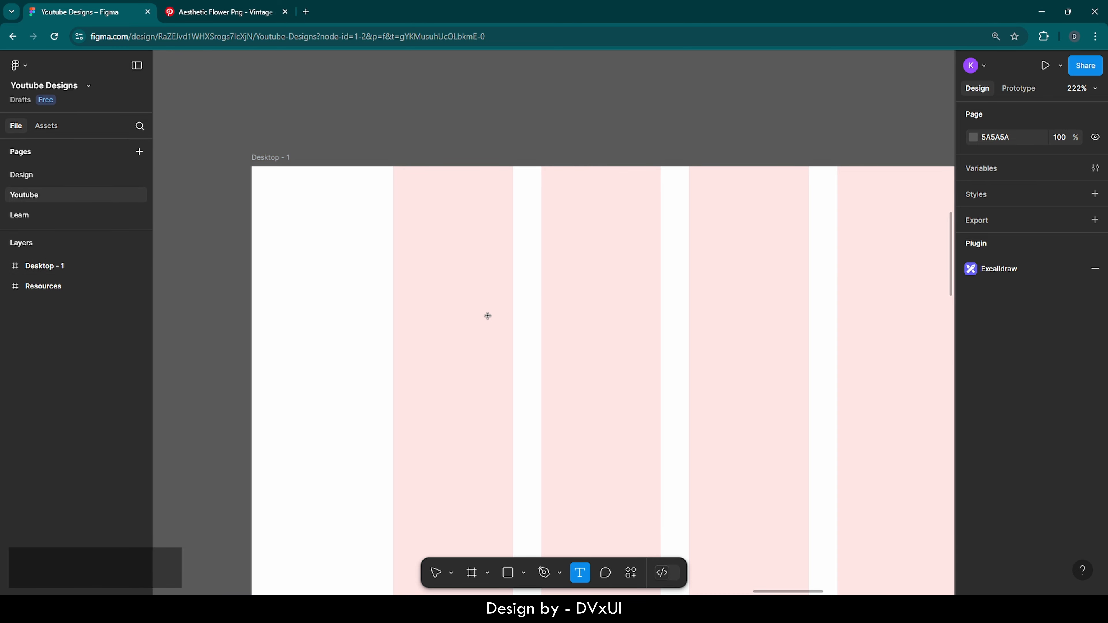
pyautogui.click(488, 316)
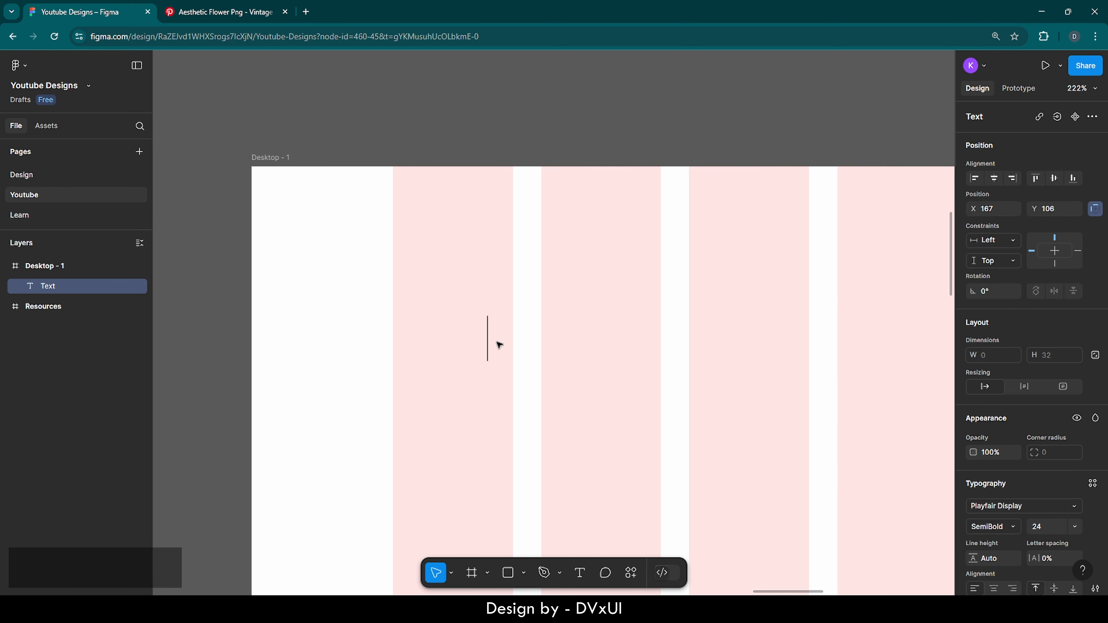
pyautogui.write('jungle')
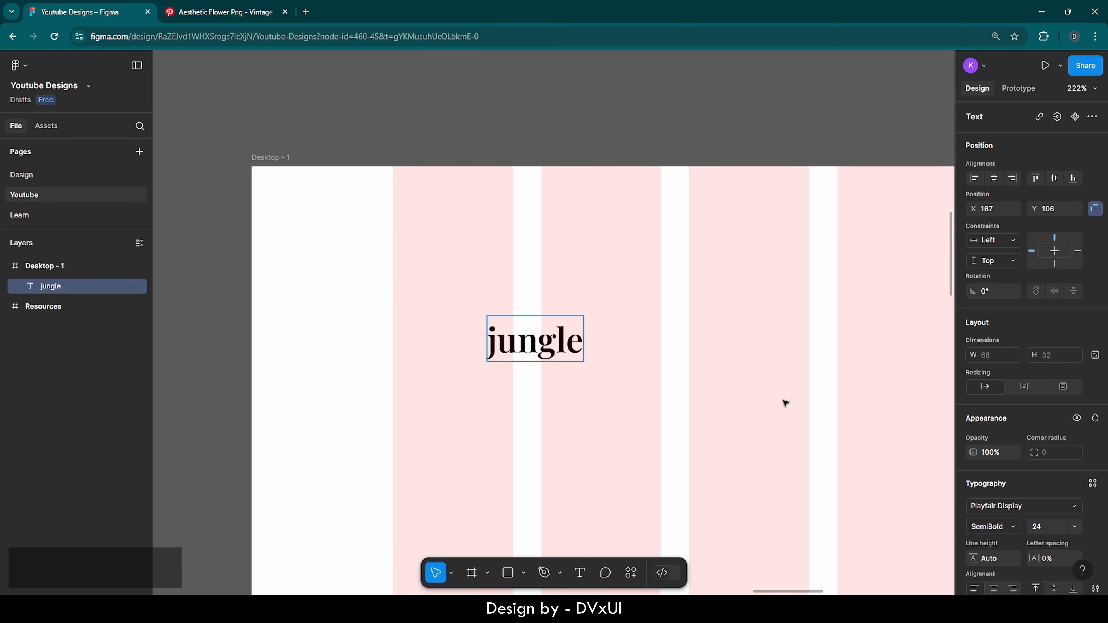
# Set the jungle text to font size 28
pyautogui.scroll(-1, 997, 487)
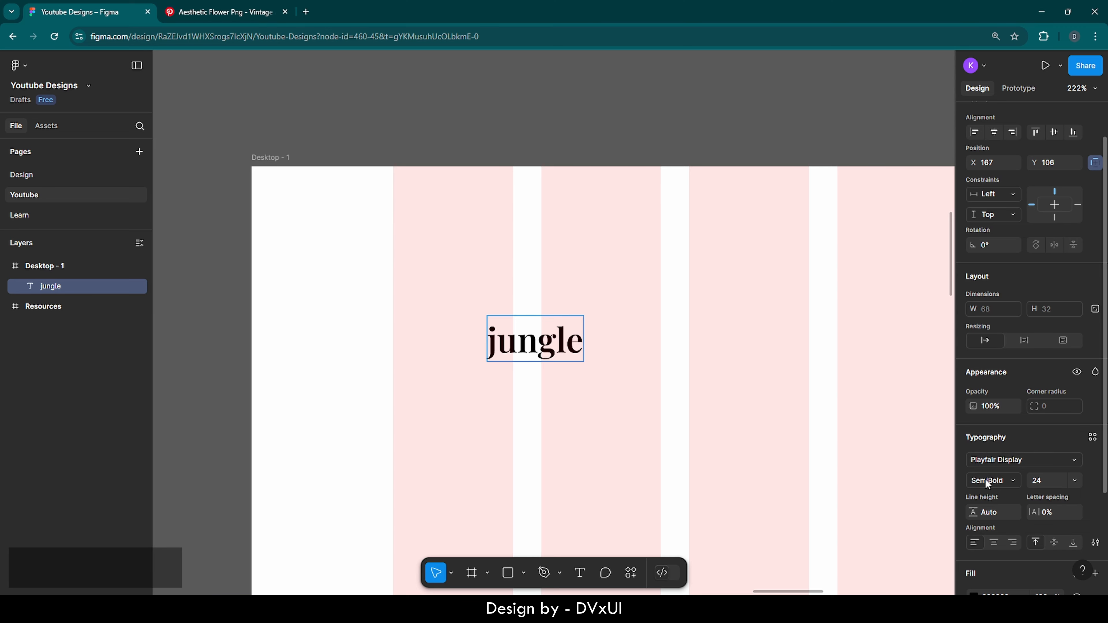
pyautogui.click(1042, 481)
pyautogui.write('28')
pyautogui.press('Return')
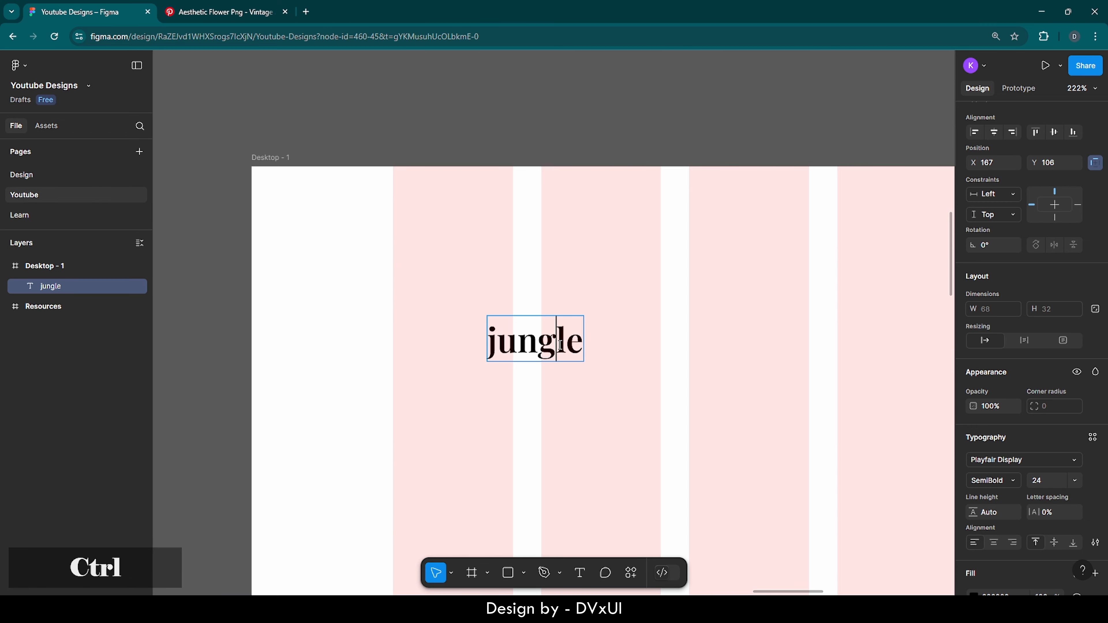
pyautogui.hotkey('ctrl', 'a')
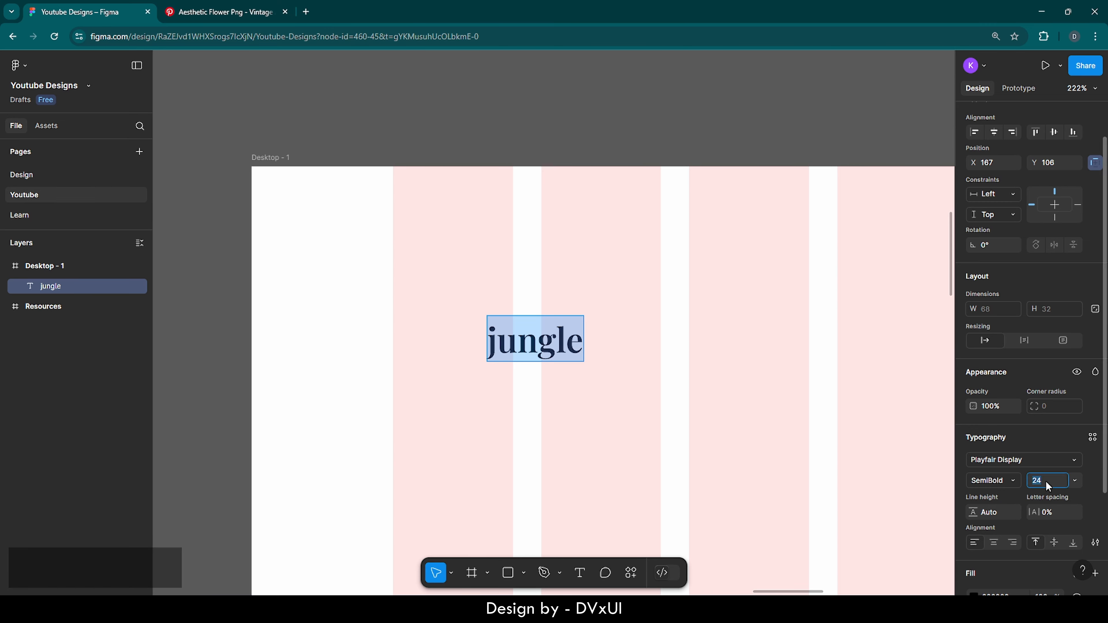
pyautogui.write('28')
pyautogui.press('Return')
pyautogui.press('Escape')
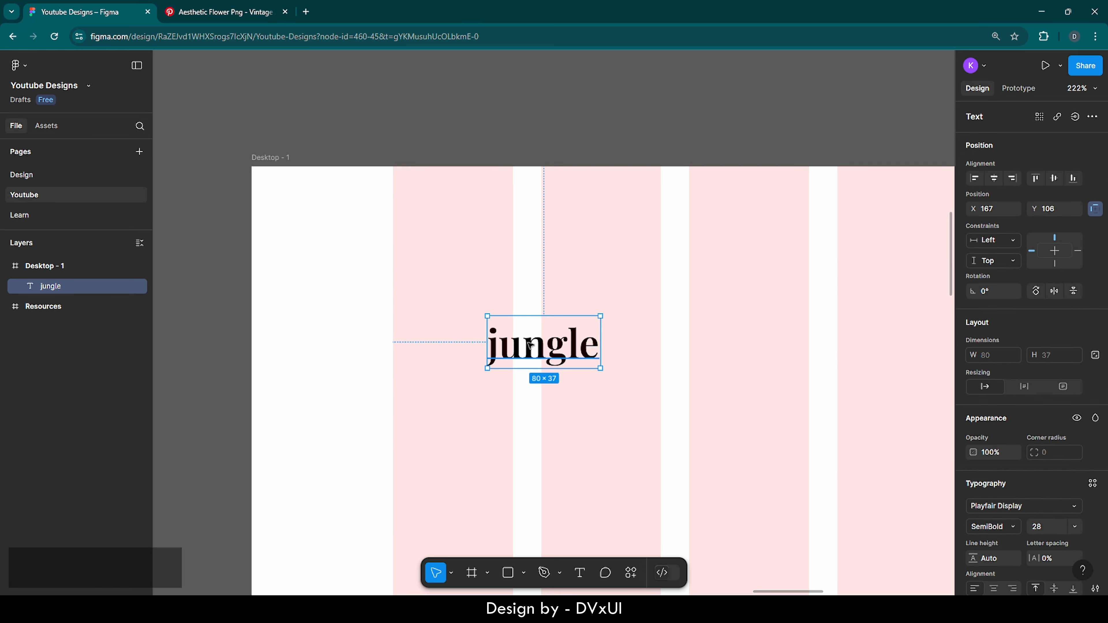
# Duplicate the jungle text and place the copy just below it
pyautogui.hotkey('ctrl', 'c')
pyautogui.hotkey('ctrl', 'v')
pyautogui.moveTo(530, 345); pyautogui.dragTo(551, 395)
# Change the copy to 'trip.' in the Outfit font at size 24
pyautogui.doubleClick(552, 395)
pyautogui.press('BackSpace')
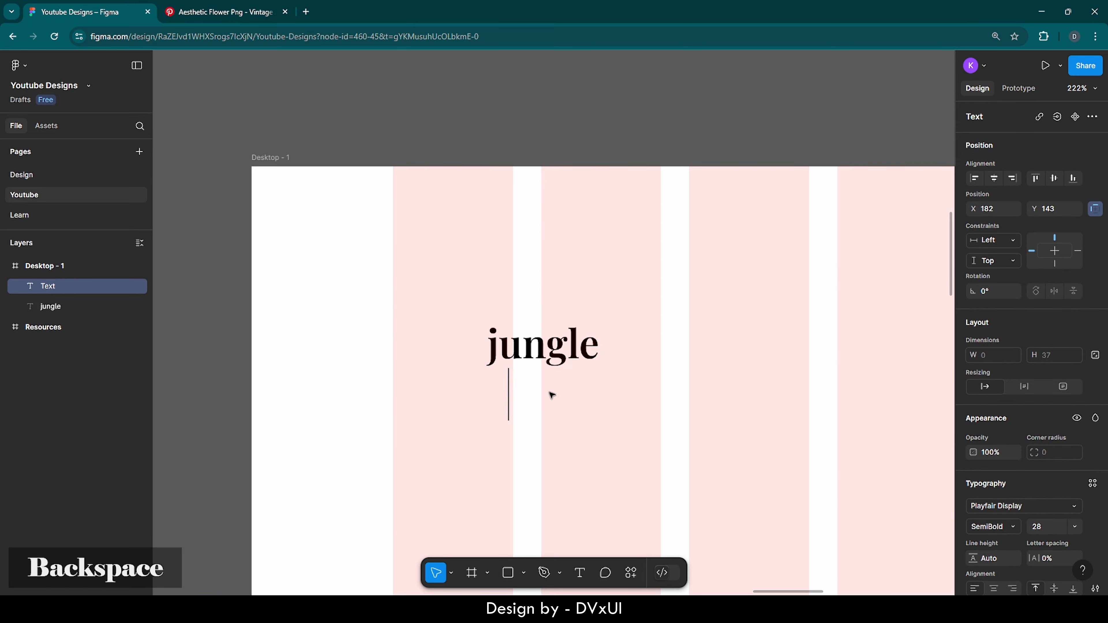
pyautogui.write('trip')
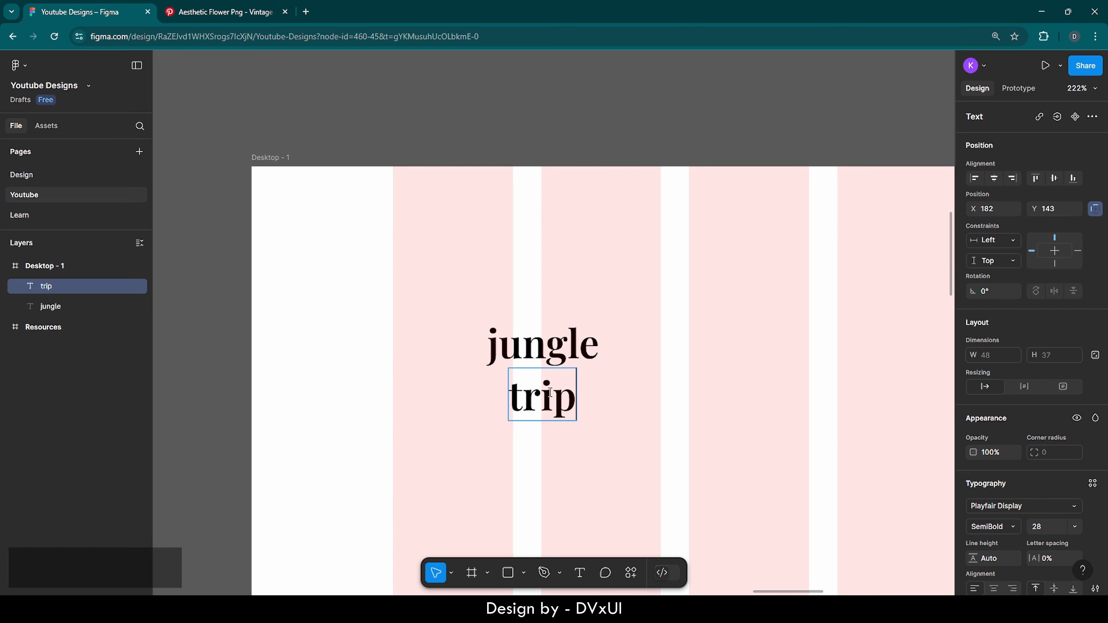
pyautogui.write('.')
pyautogui.hotkey('ctrl', 'a')
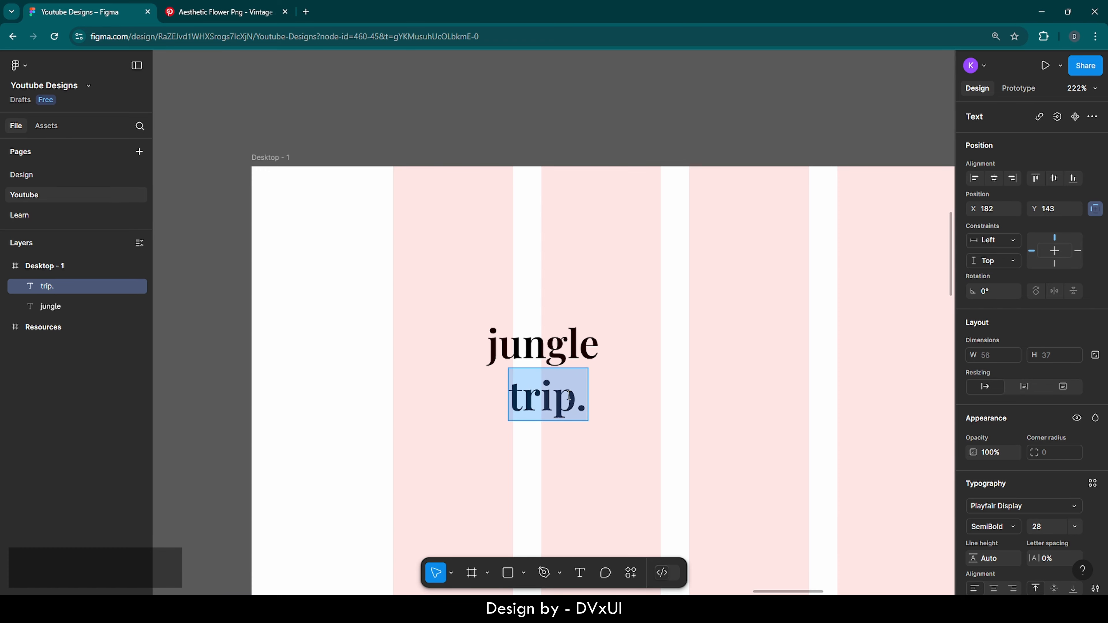
pyautogui.click(1019, 505)
pyautogui.write('outfit')
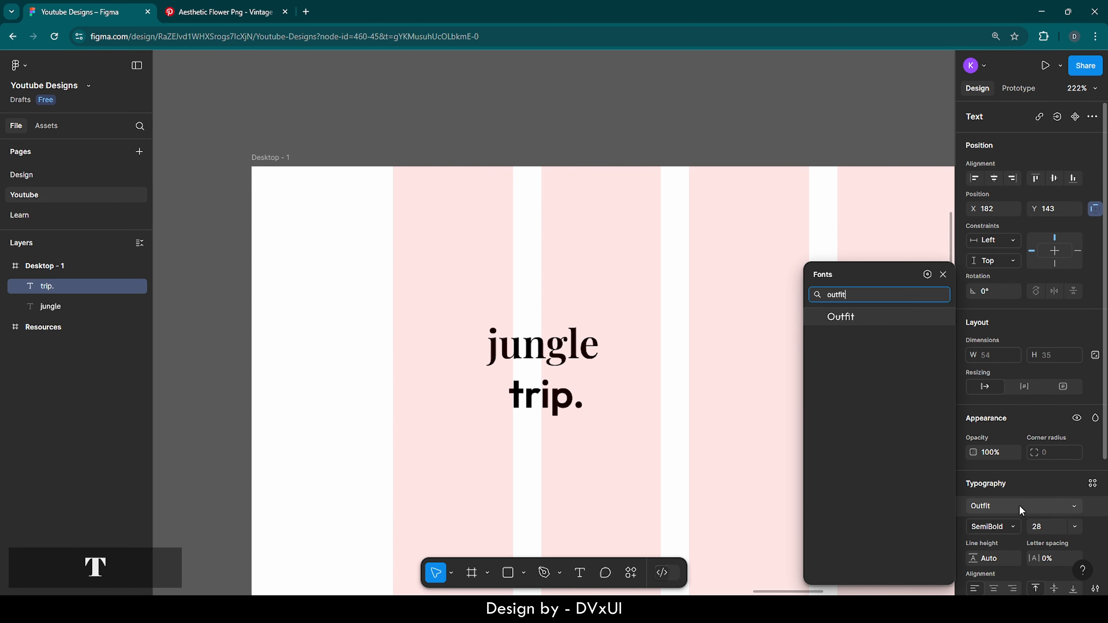
pyautogui.press('Return')
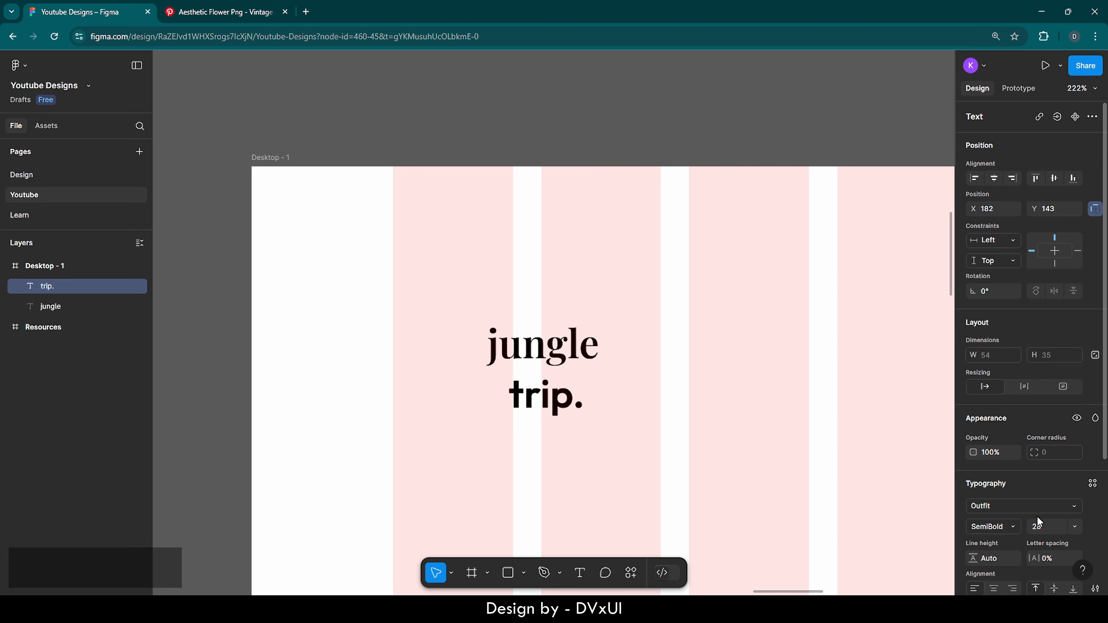
pyautogui.click(1042, 527)
pyautogui.write('24')
pyautogui.press('Return')
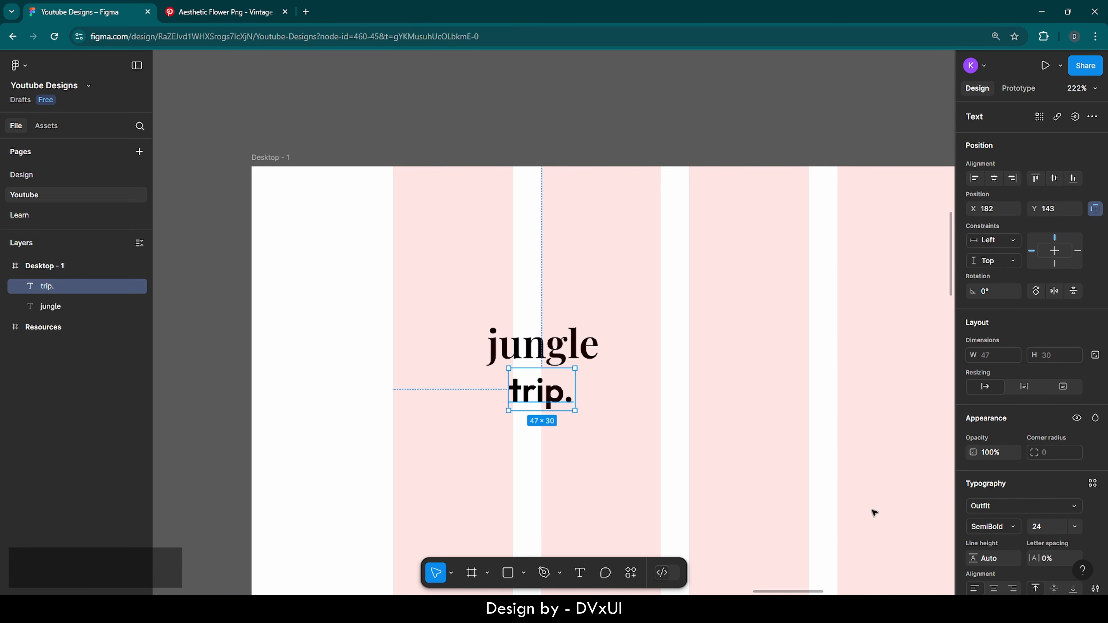
# Set the trip. text colour to 1B1B1B
pyautogui.scroll(-4, 1005, 545)
pyautogui.click(997, 469)
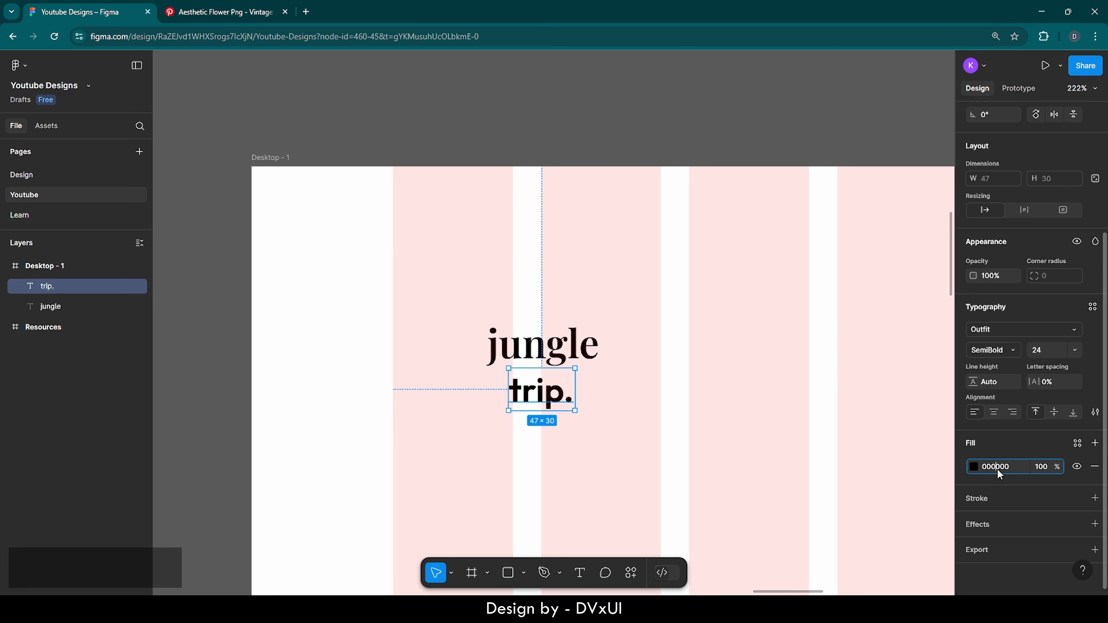
pyautogui.write('1B1B1B')
pyautogui.press('Return')
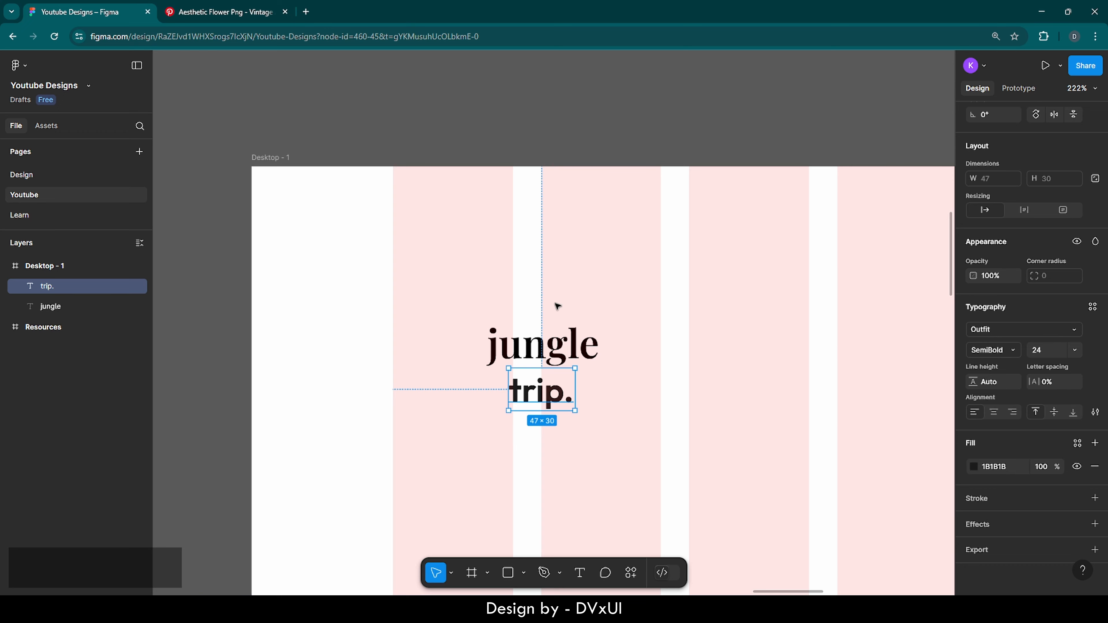
# Recolour the jungle text olive using the page colour swatch
pyautogui.click(507, 345)
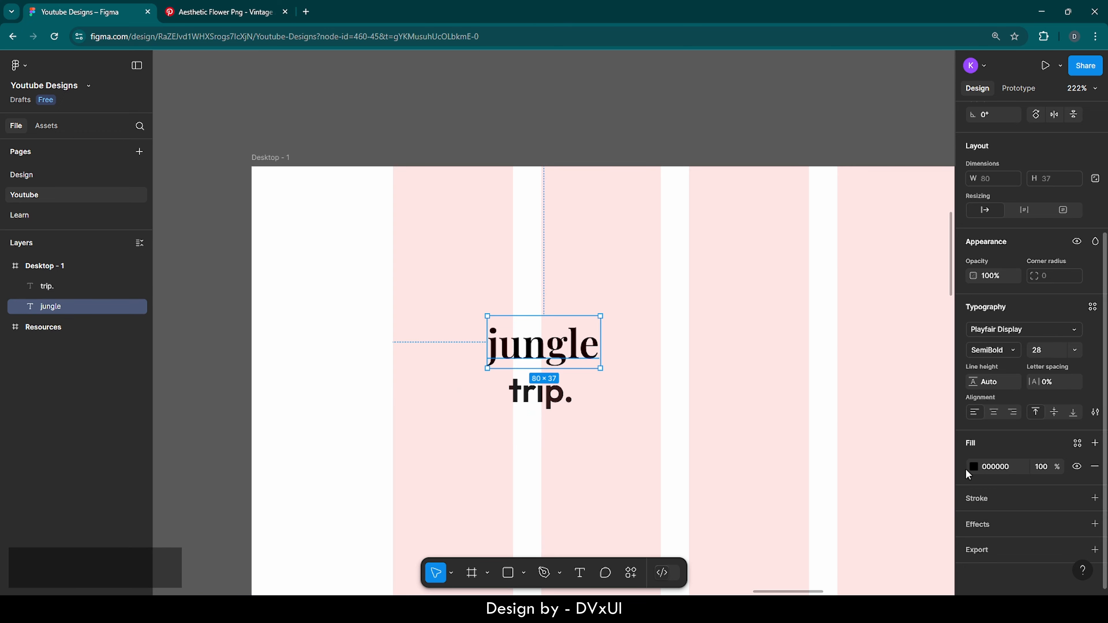
pyautogui.click(973, 466)
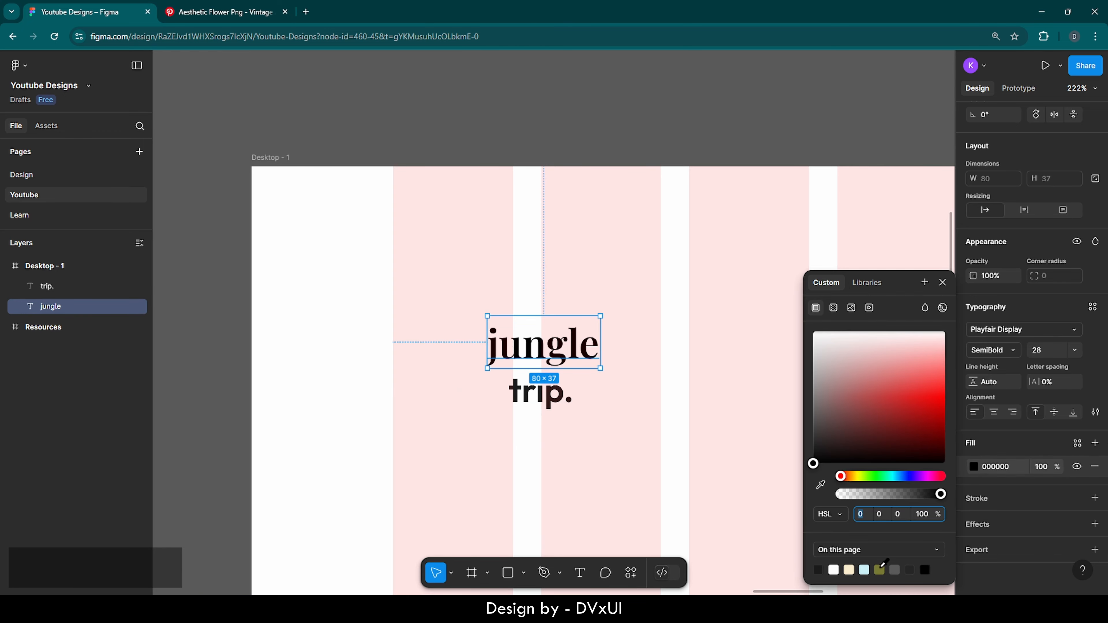
pyautogui.click(879, 570)
pyautogui.click(624, 474)
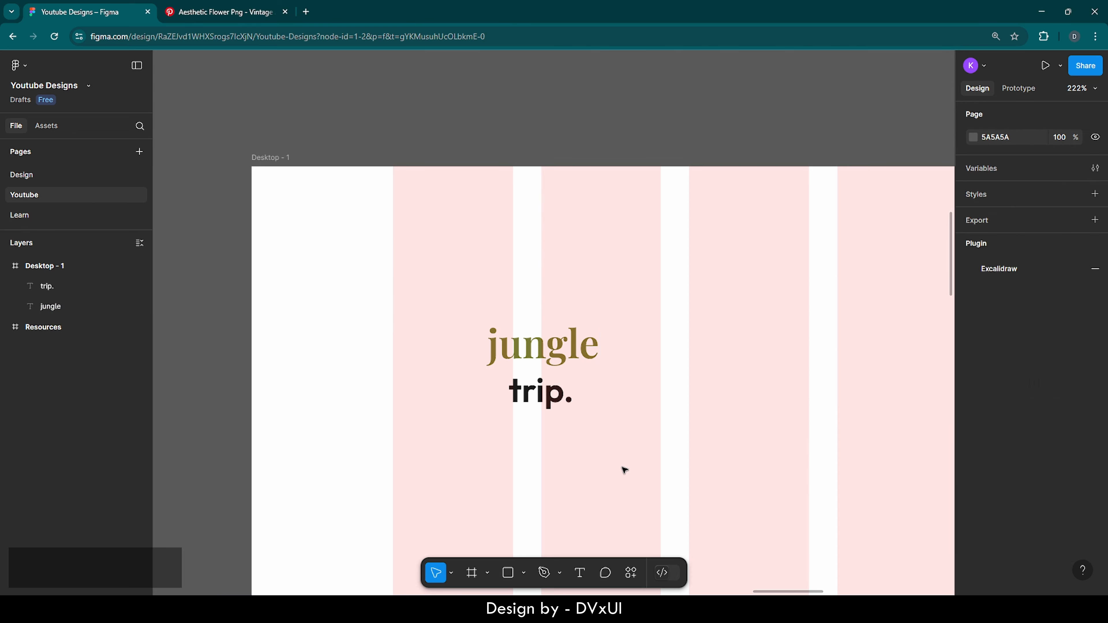
pyautogui.click(528, 394)
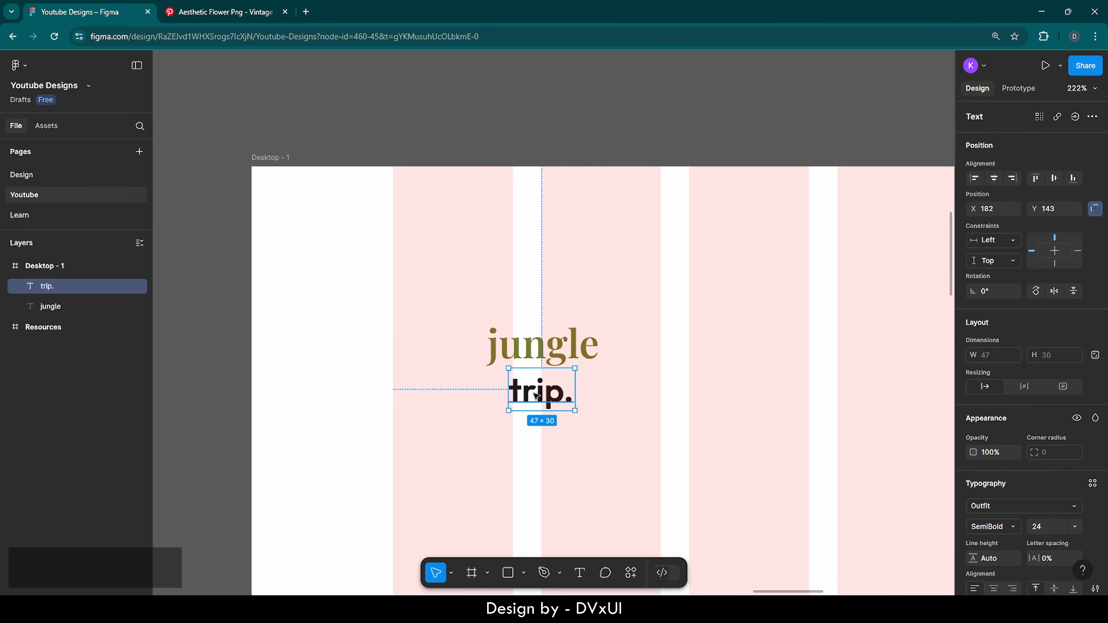
# Tuck trip. under jungle and group both words into a layer named Logo
pyautogui.moveTo(528, 394); pyautogui.dragTo(528, 388)
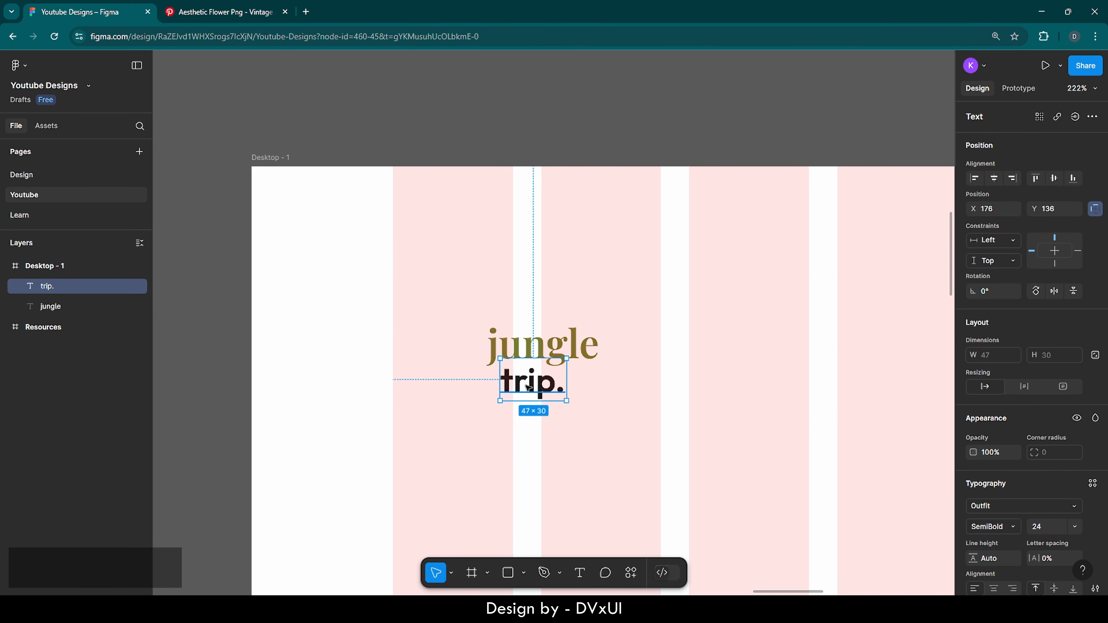
pyautogui.keyDown('shift'); pyautogui.click(525, 346); pyautogui.keyUp('shift')
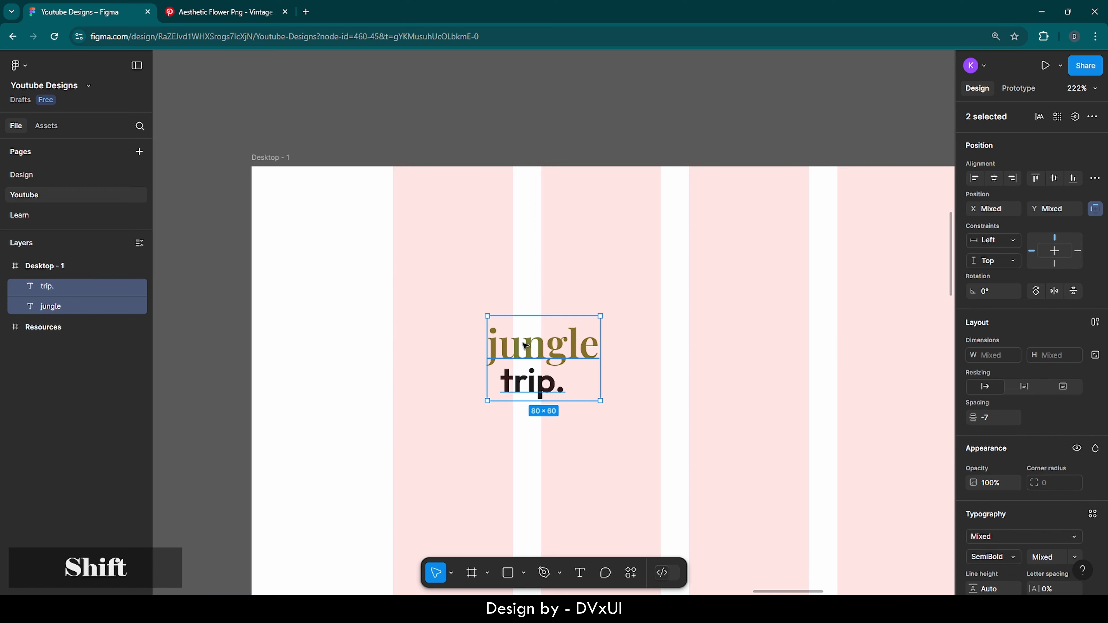
pyautogui.rightClick(523, 343)
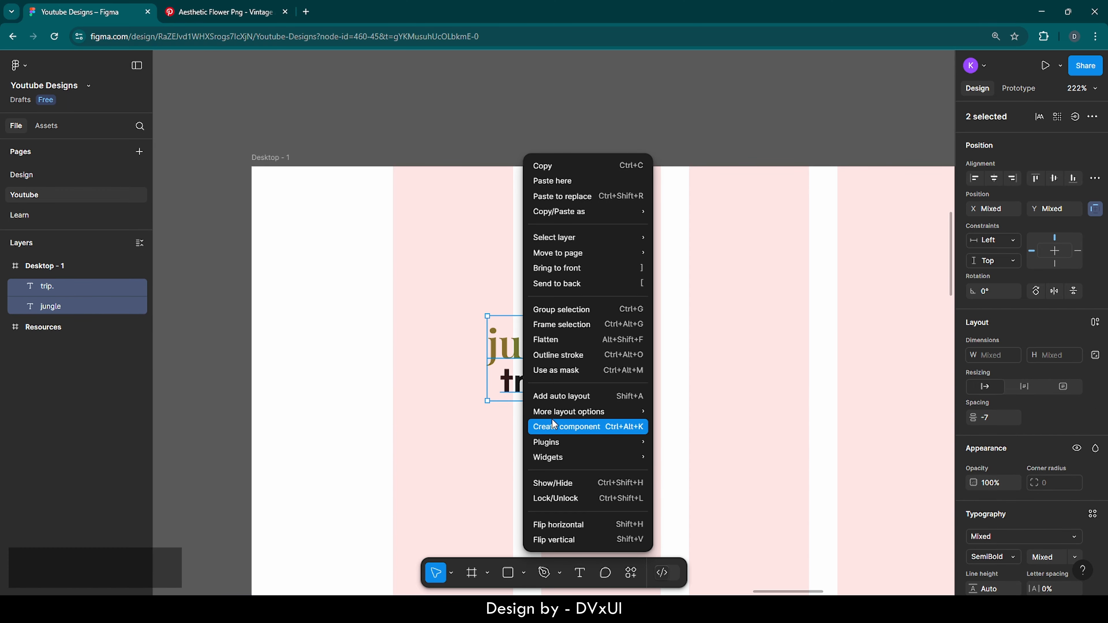
pyautogui.click(553, 310)
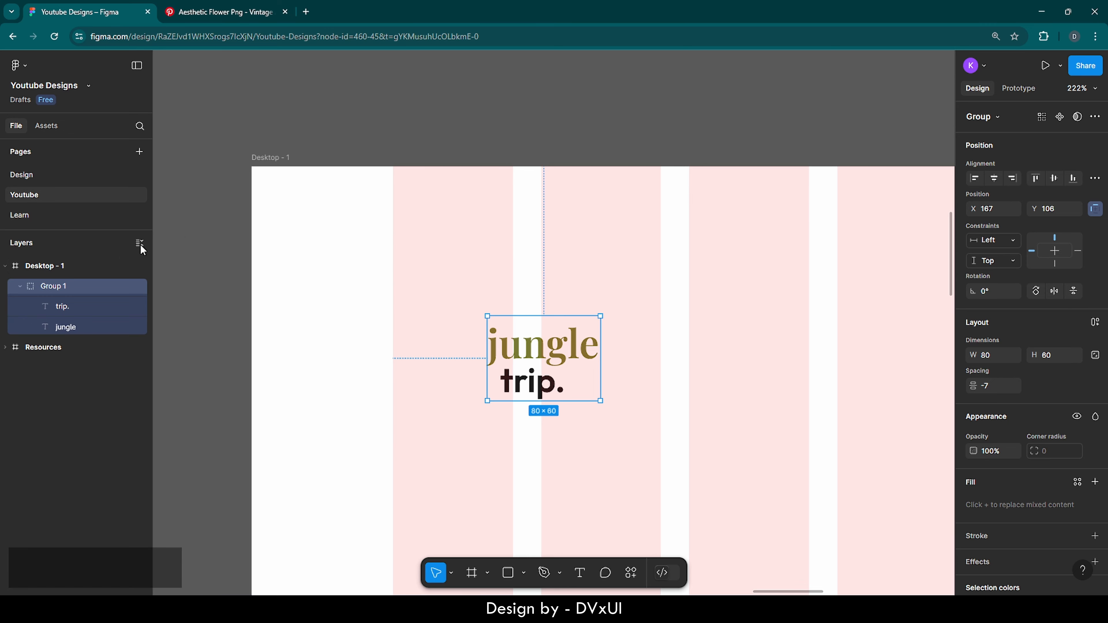
pyautogui.doubleClick(61, 287)
pyautogui.press('BackSpace')
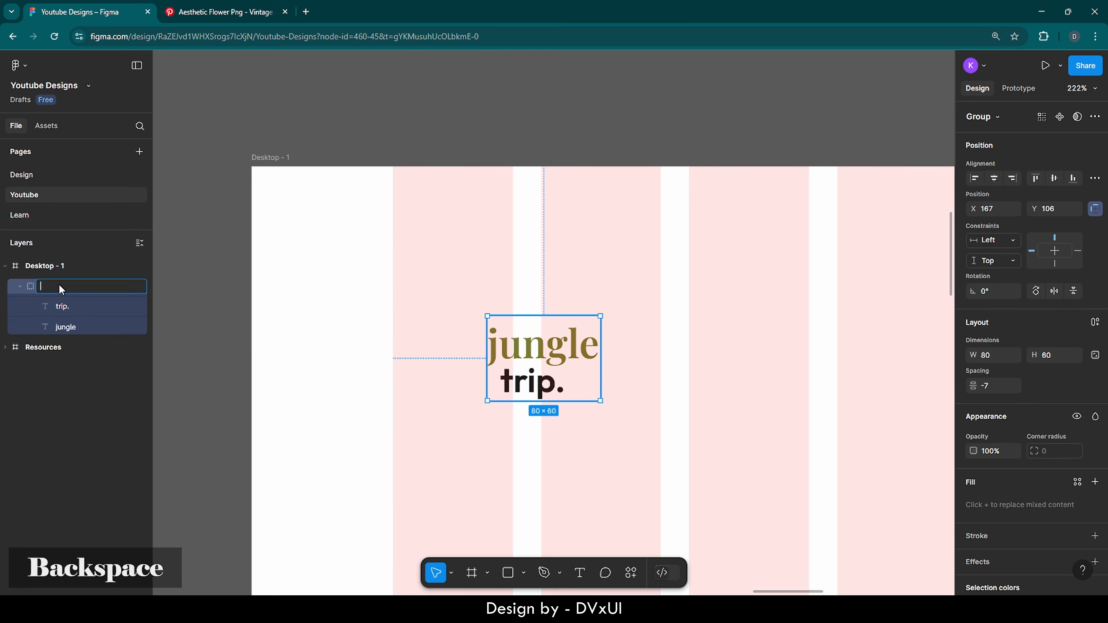
pyautogui.write('Logo')
pyautogui.press('Return')
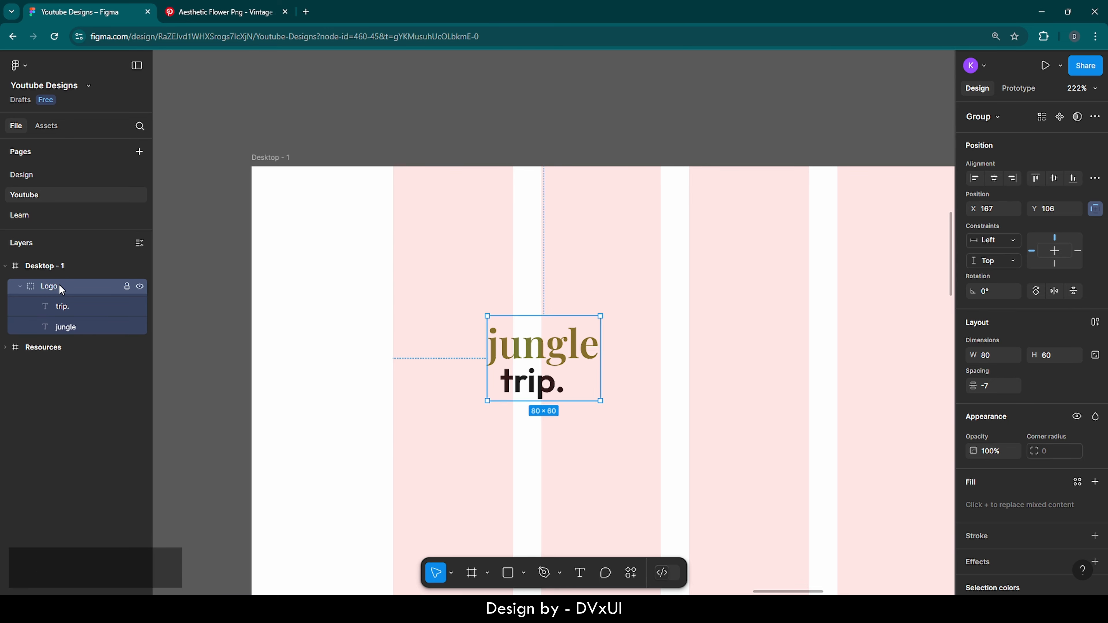
# Move the Logo group to the top-left corner of Desktop - 1
pyautogui.click(267, 315)
pyautogui.click(590, 345)
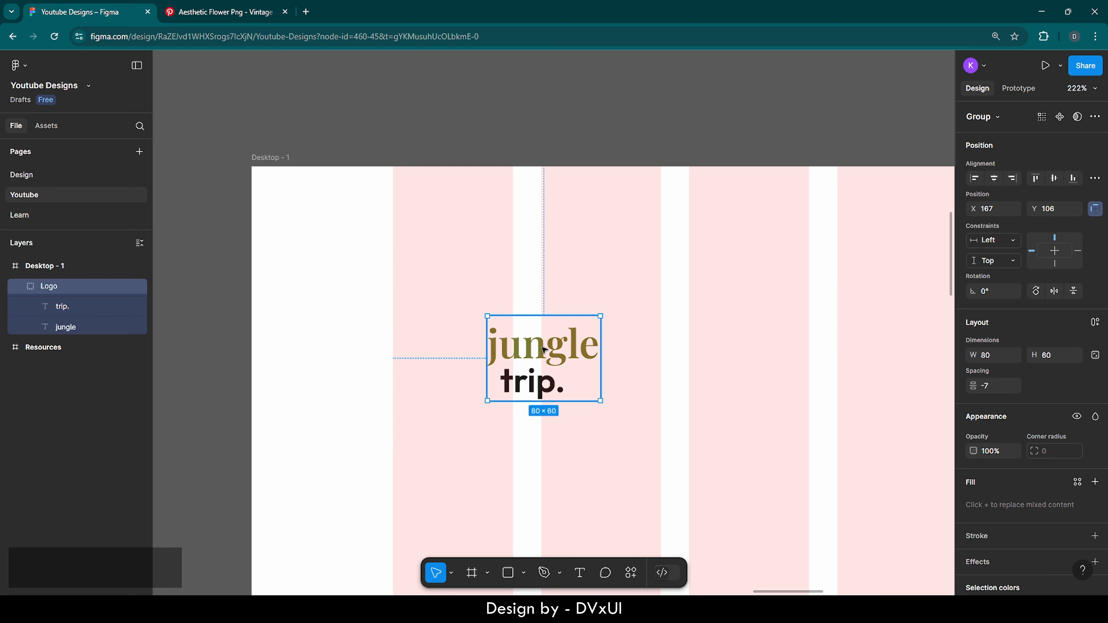
pyautogui.moveTo(512, 343); pyautogui.dragTo(356, 234)
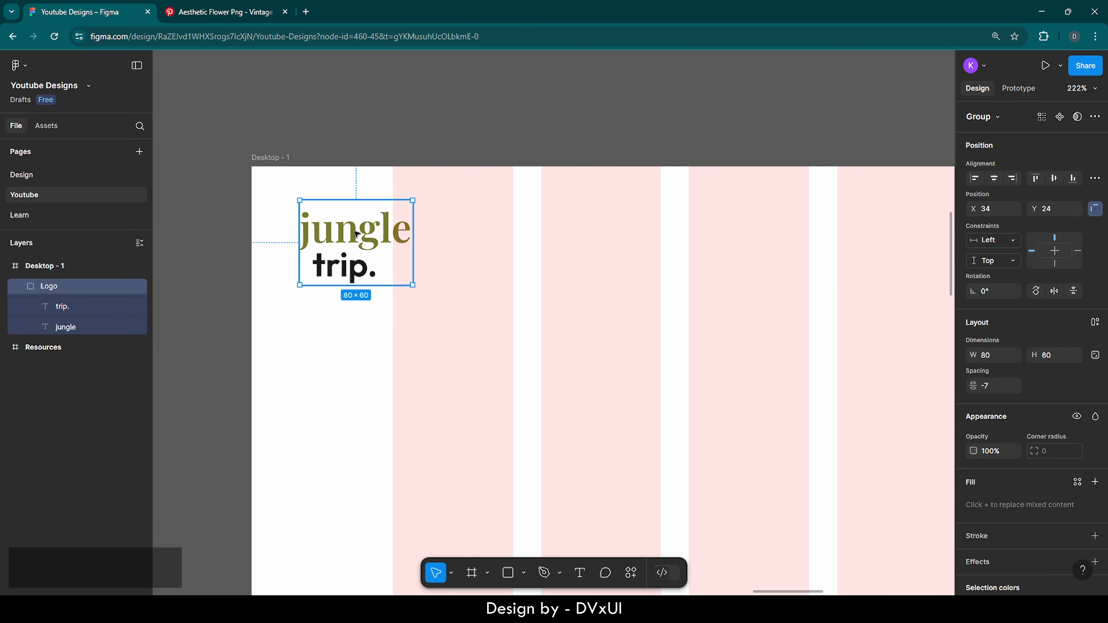
pyautogui.click(380, 343)
pyautogui.hscroll(2, 454, 352)
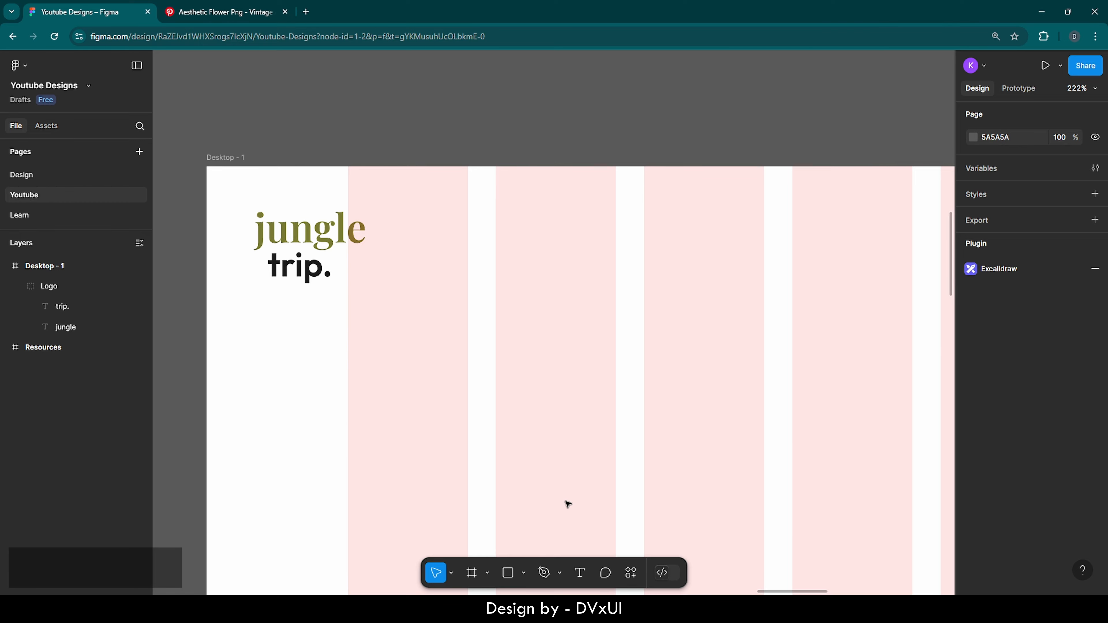
pyautogui.scroll(-5, 551, 503)
pyautogui.hscroll(3, 553, 503)
pyautogui.scroll(-3, 553, 503)
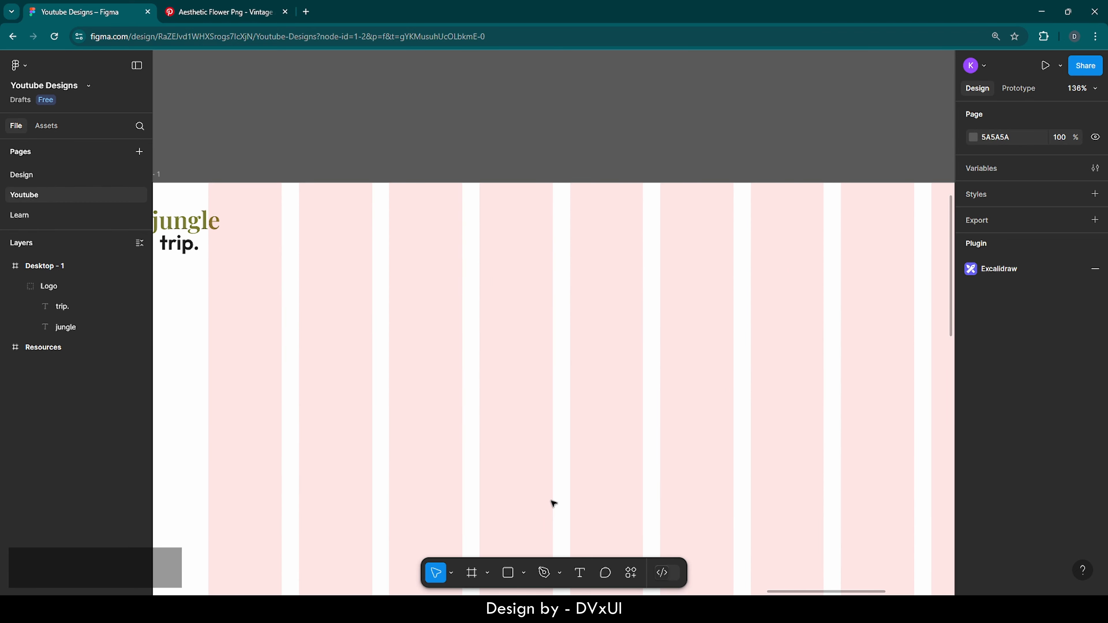
pyautogui.scroll(-3, 553, 504)
pyautogui.hscroll(3, 553, 503)
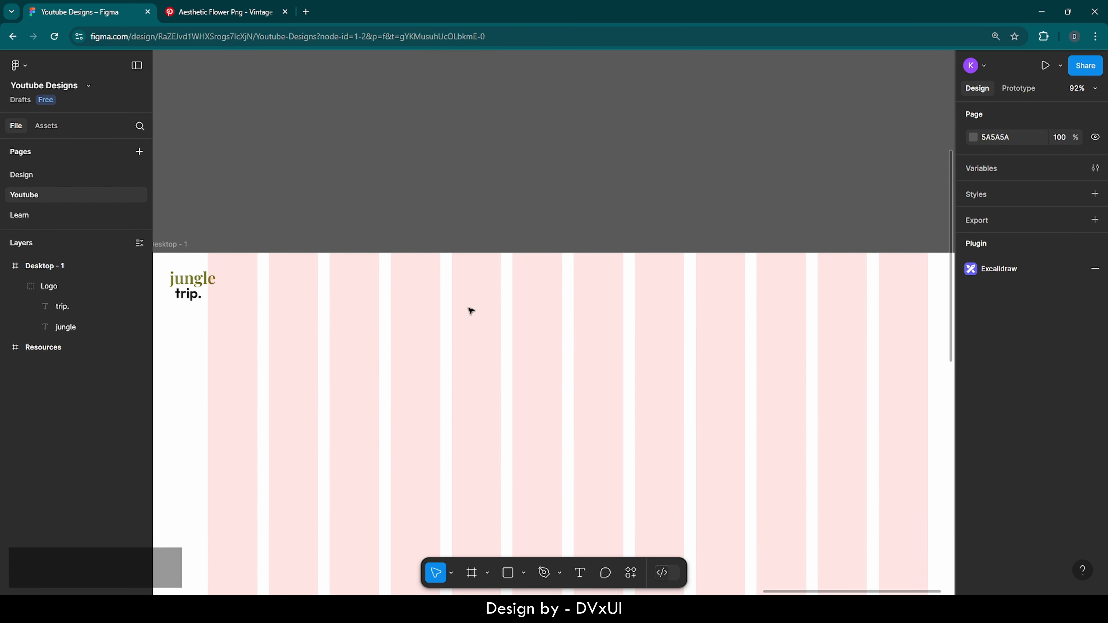
pyautogui.scroll(-3, 480, 305)
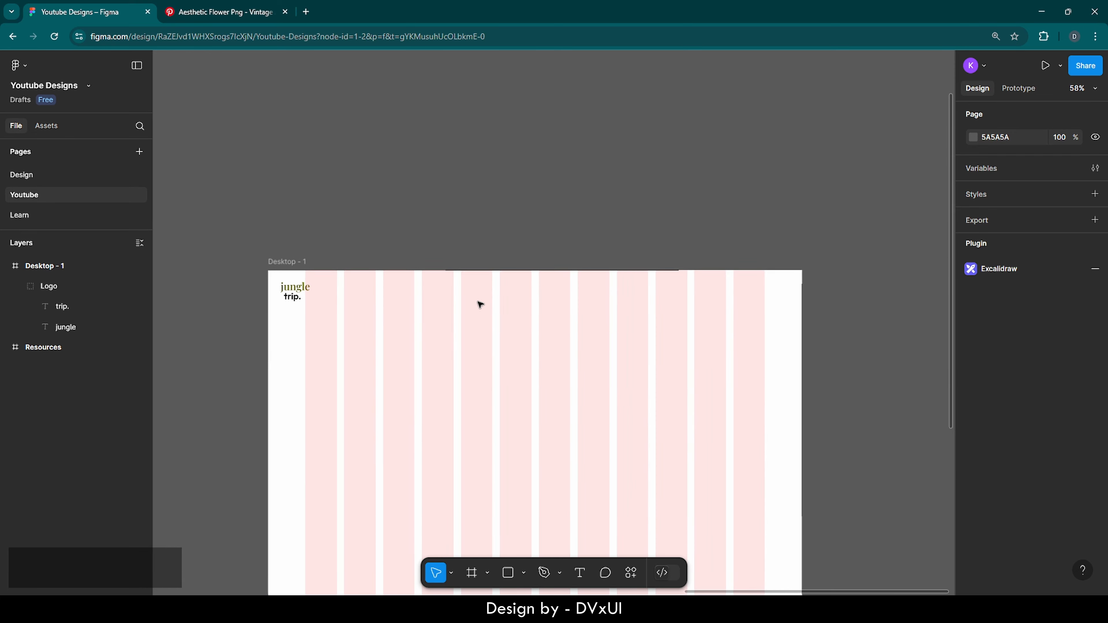
pyautogui.scroll(2, 480, 304)
pyautogui.scroll(-1, 480, 304)
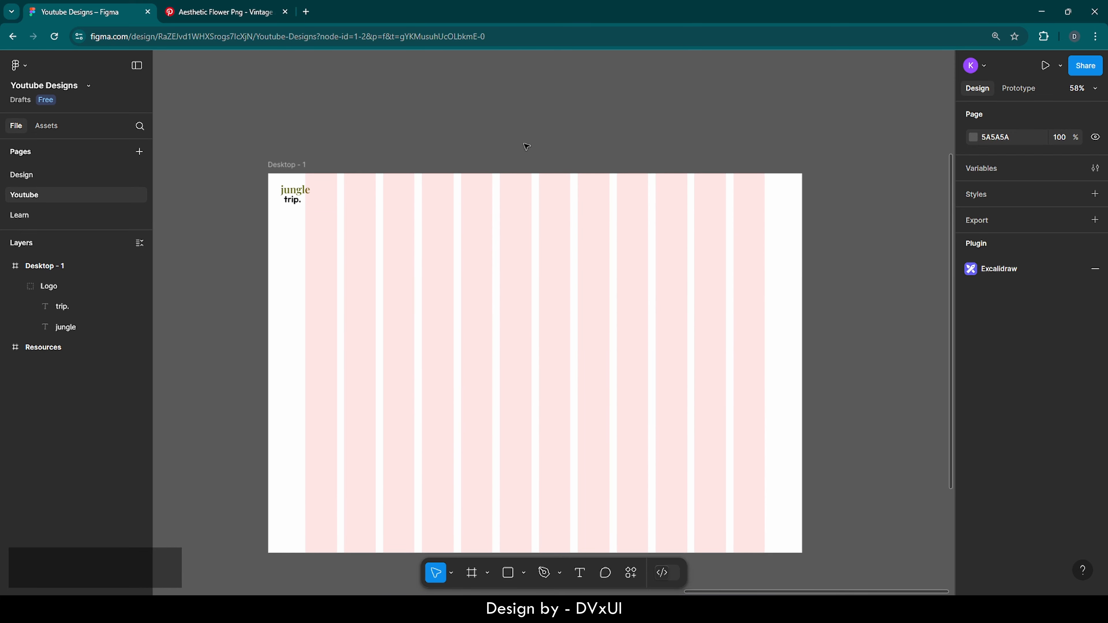
pyautogui.scroll(5, 527, 146)
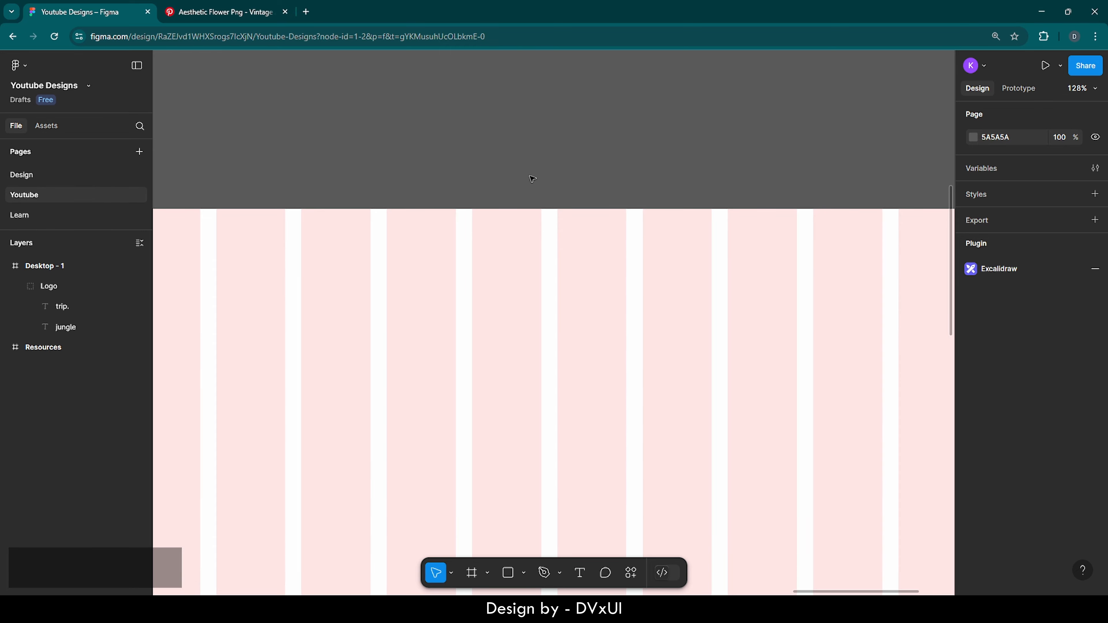
# Add a 'Home' label in the frame and a copy to its right reading 'Travels'
pyautogui.click(579, 573)
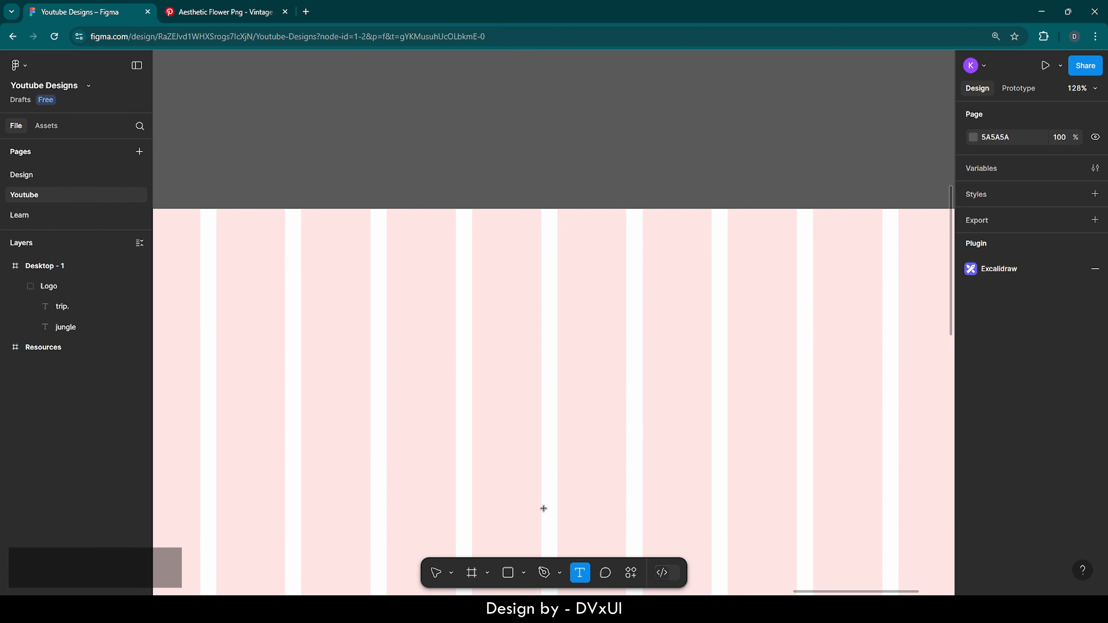
pyautogui.click(436, 347)
pyautogui.write('Home')
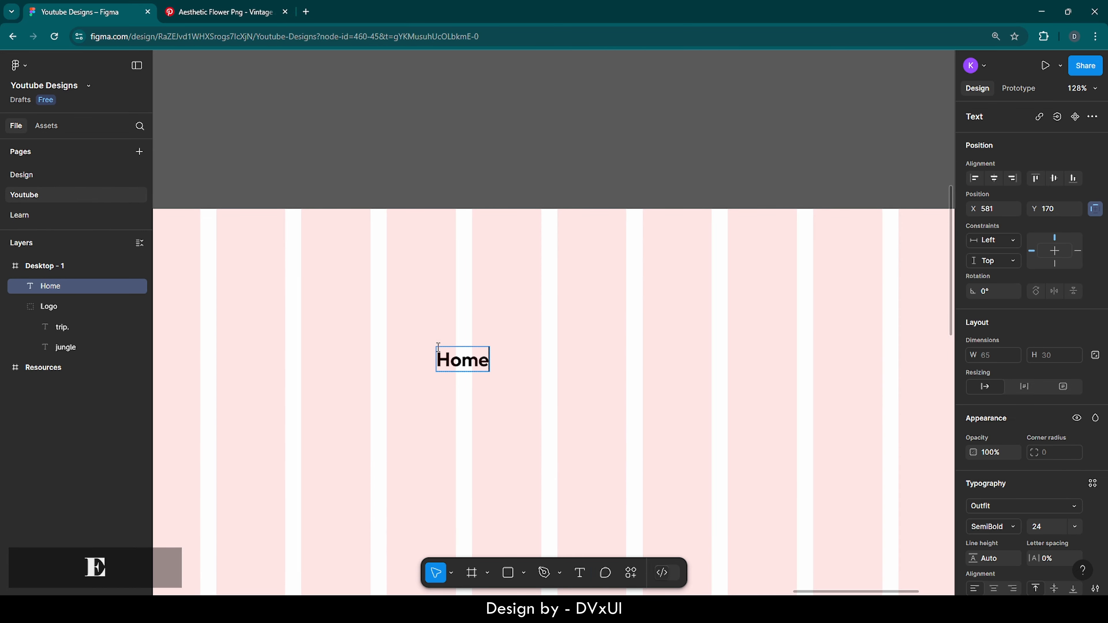
pyautogui.press('Escape')
pyautogui.hotkey('ctrl', 'v')
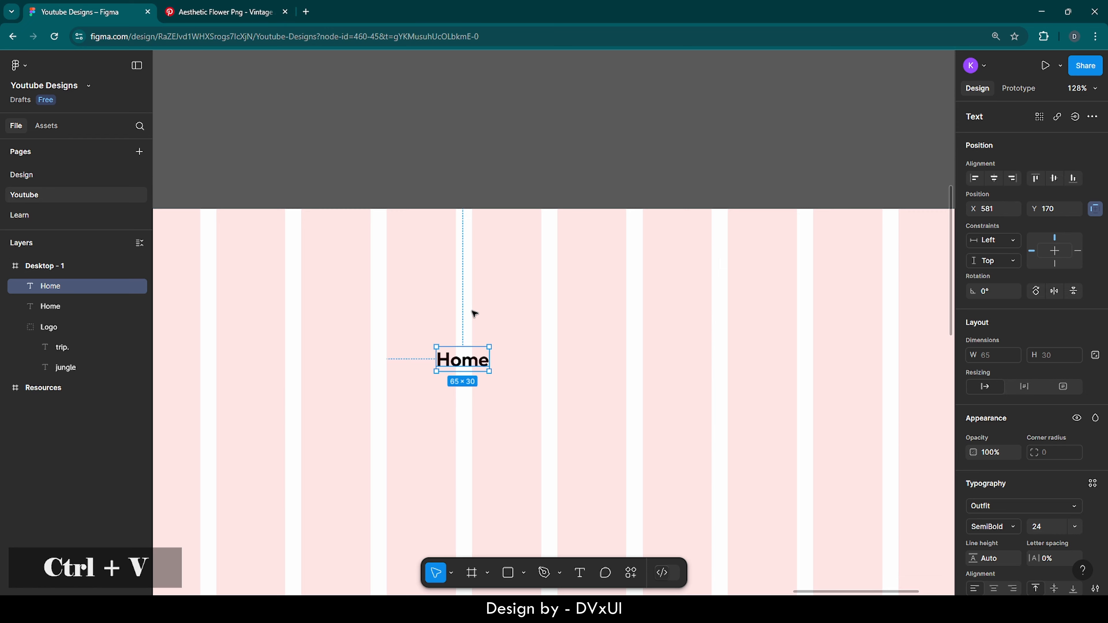
pyautogui.moveTo(460, 358); pyautogui.dragTo(556, 358)
pyautogui.doubleClick(556, 359)
pyautogui.press('BackSpace')
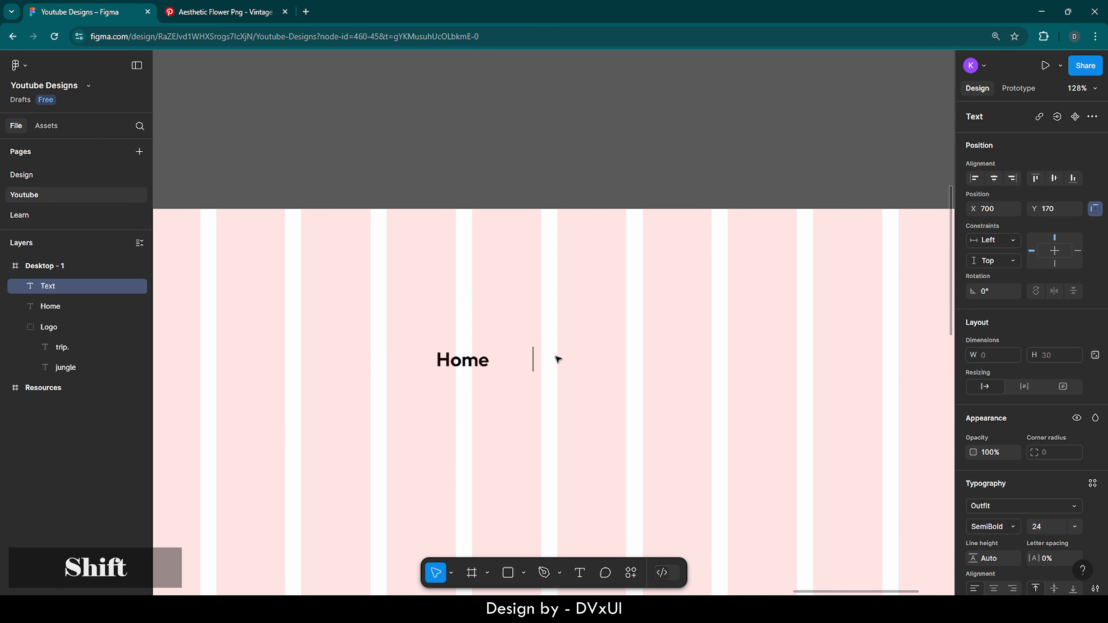
pyautogui.write('Travels')
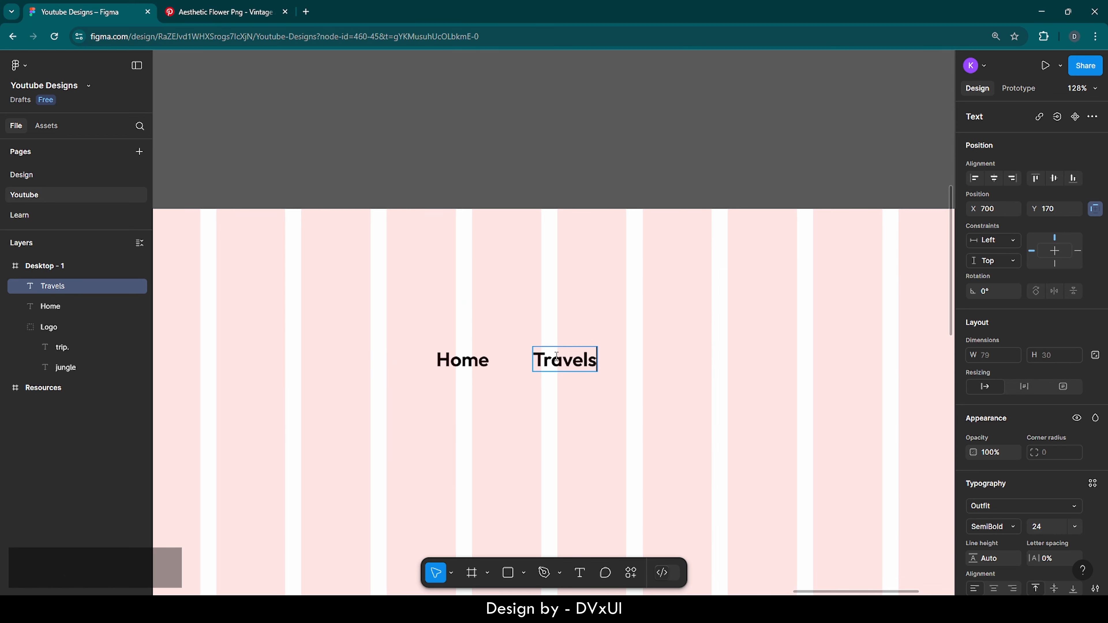
pyautogui.press('Escape')
# Duplicate the label twice further right as 'About' and 'Contact'
pyautogui.hotkey('ctrl', 'c')
pyautogui.hotkey('ctrl', 'v')
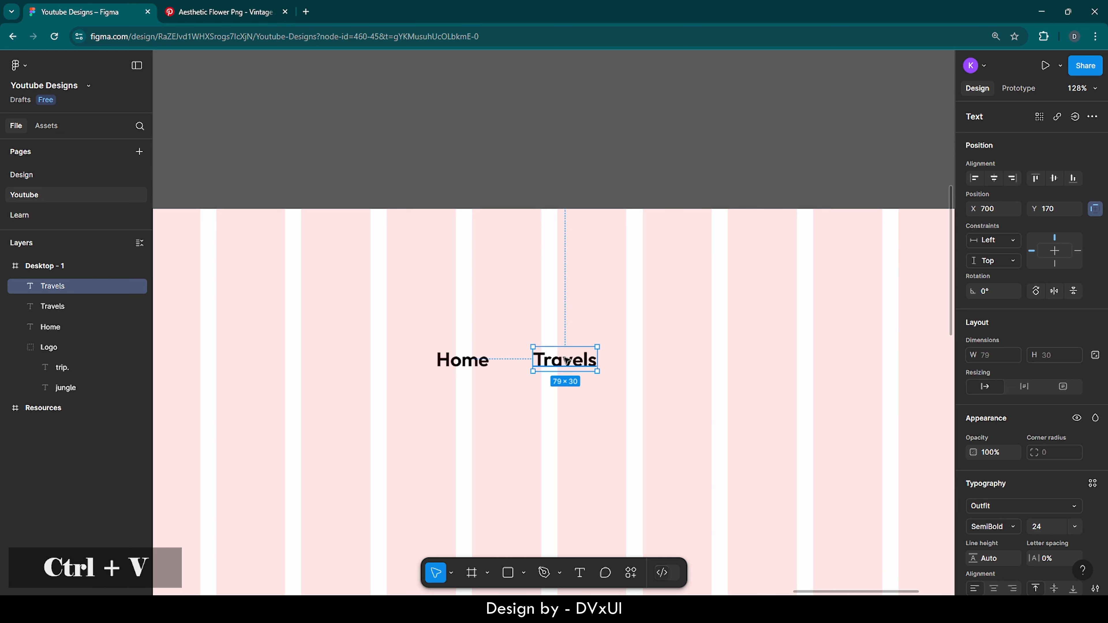
pyautogui.moveTo(567, 360); pyautogui.dragTo(651, 361)
pyautogui.doubleClick(661, 361)
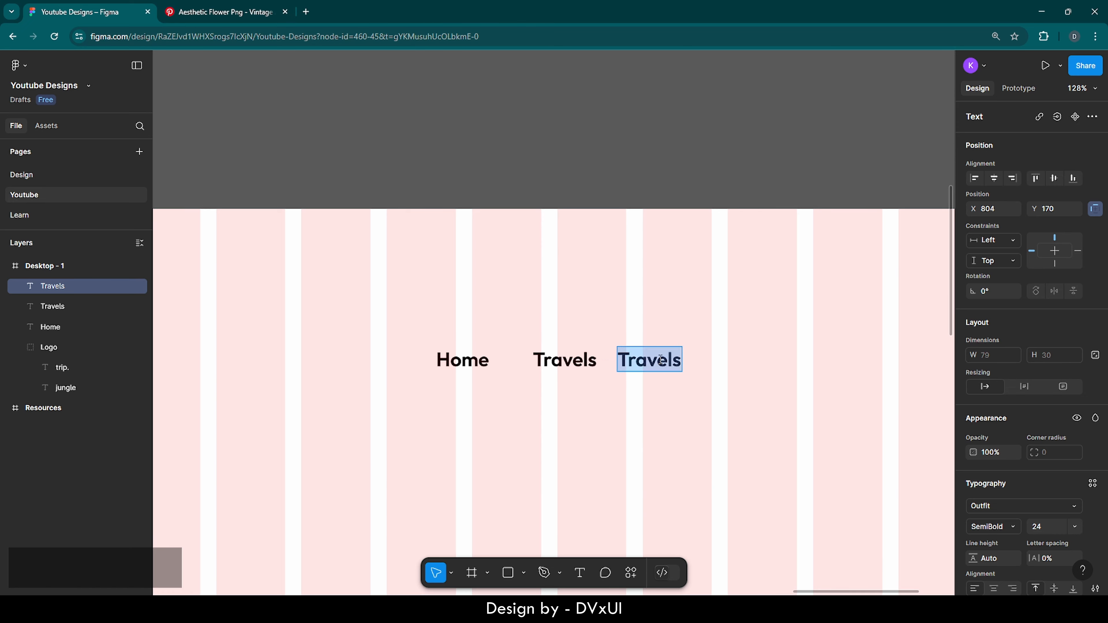
pyautogui.write('About')
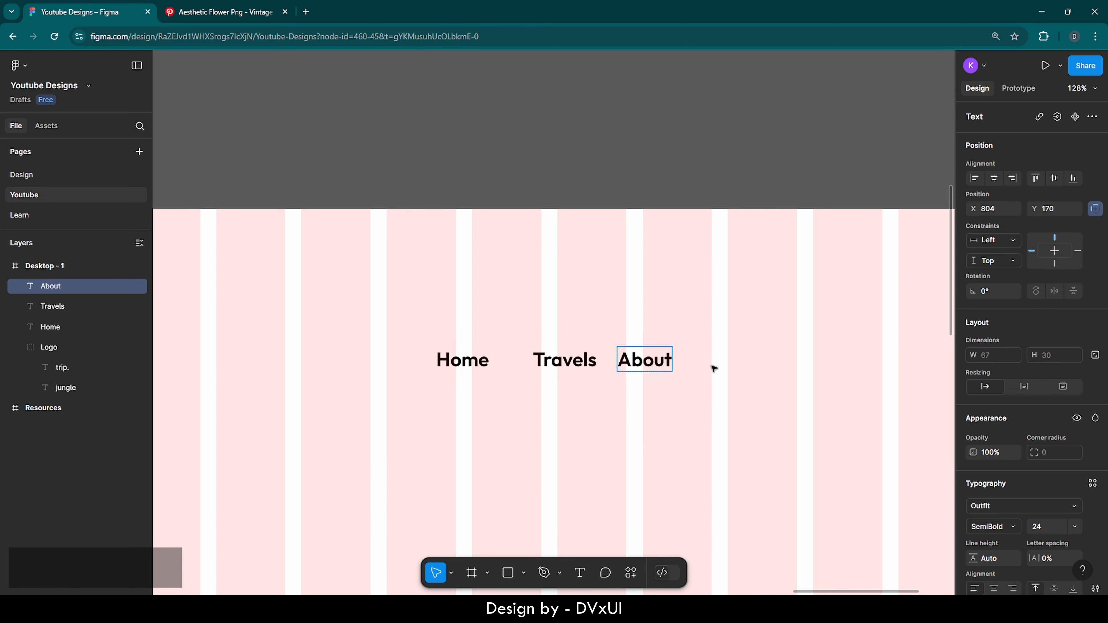
pyautogui.hotkey('ctrl', 'c')
pyautogui.hotkey('ctrl', 'v')
pyautogui.moveTo(634, 366); pyautogui.dragTo(721, 371)
pyautogui.doubleClick(722, 371)
pyautogui.press('BackSpace')
pyautogui.write('C')
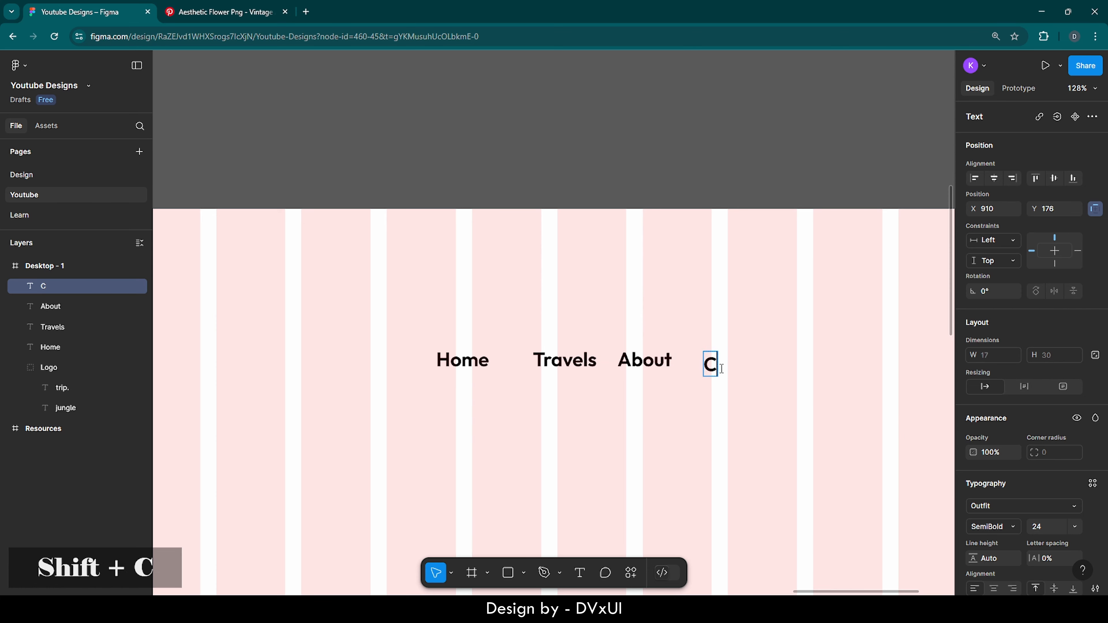
pyautogui.write('ontact')
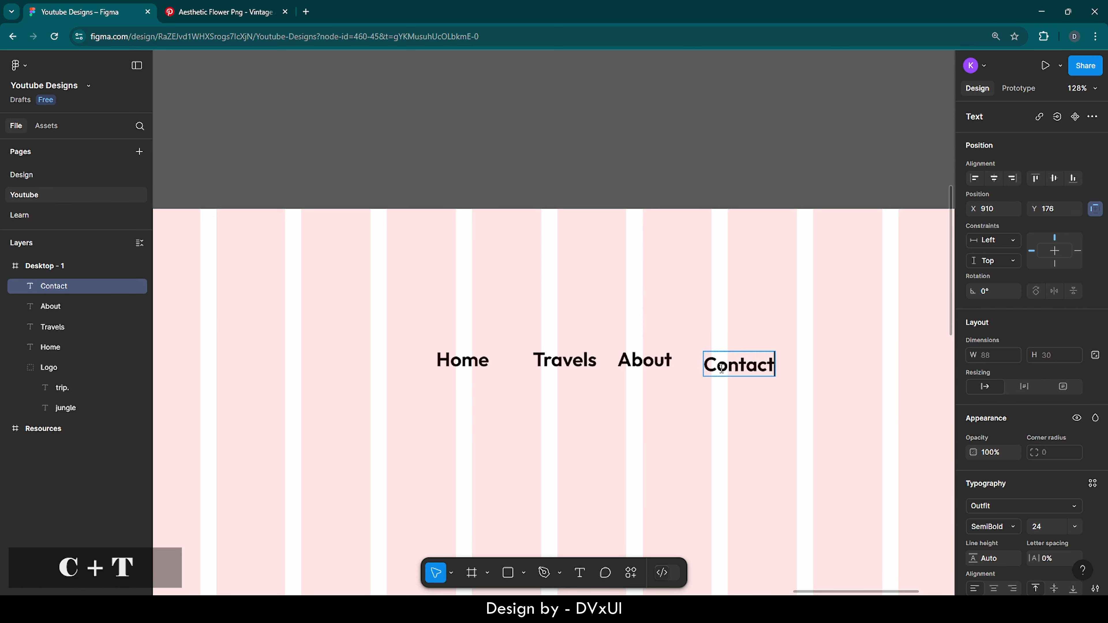
# Set all four nav labels to size 22, Medium weight, with a 1B1B1B fill
pyautogui.click(806, 328)
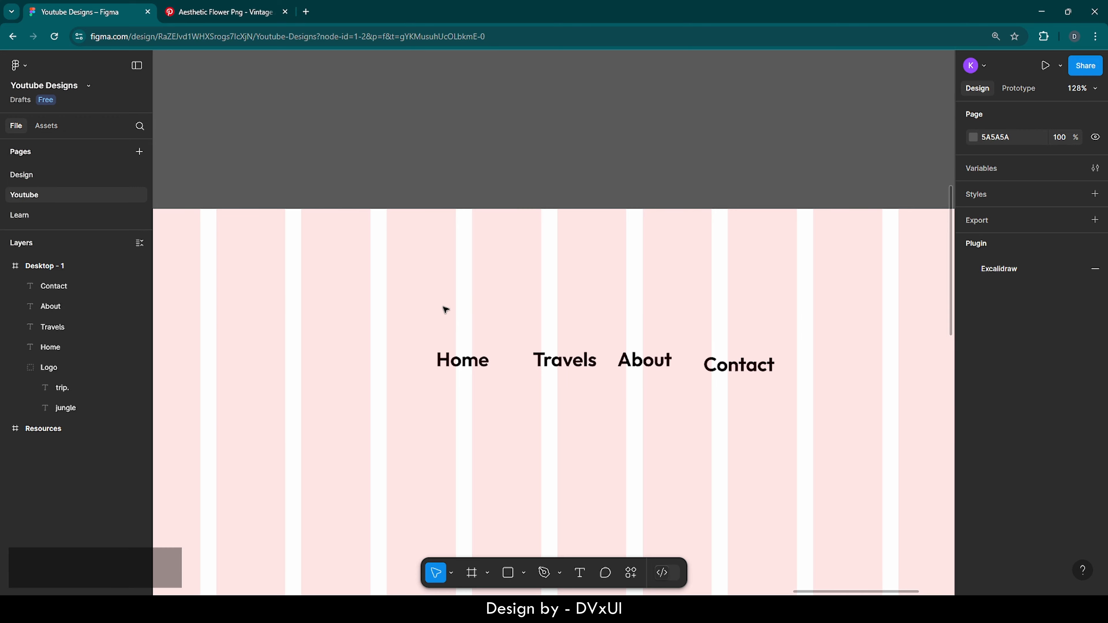
pyautogui.moveTo(434, 306); pyautogui.dragTo(742, 393)
pyautogui.scroll(-3, 1018, 500)
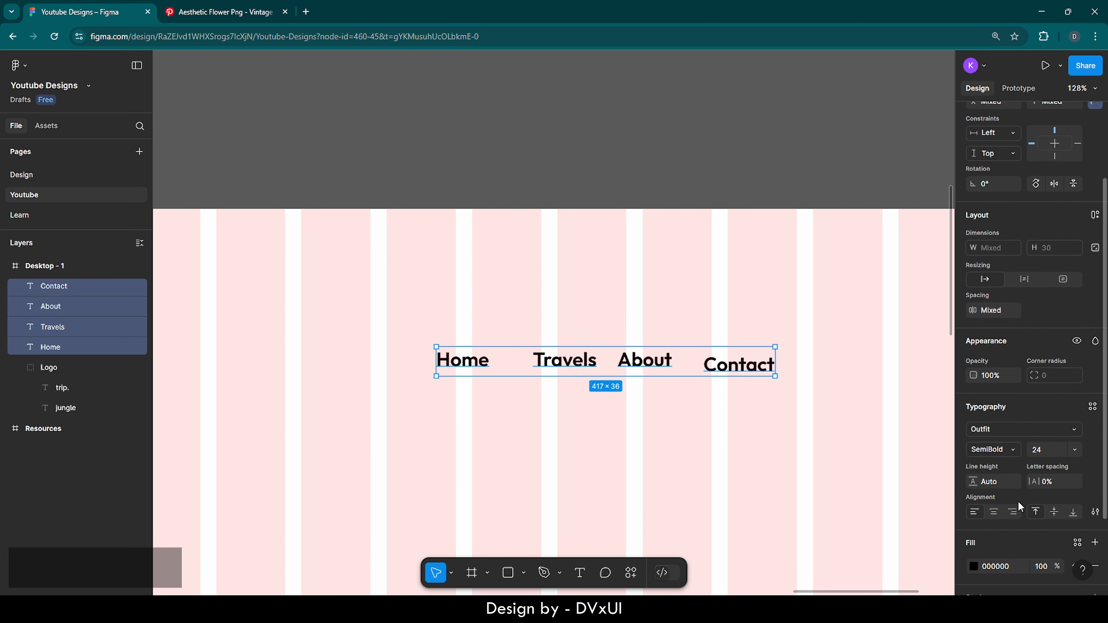
pyautogui.press('BackSpace')
pyautogui.write('2')
pyautogui.press('Return')
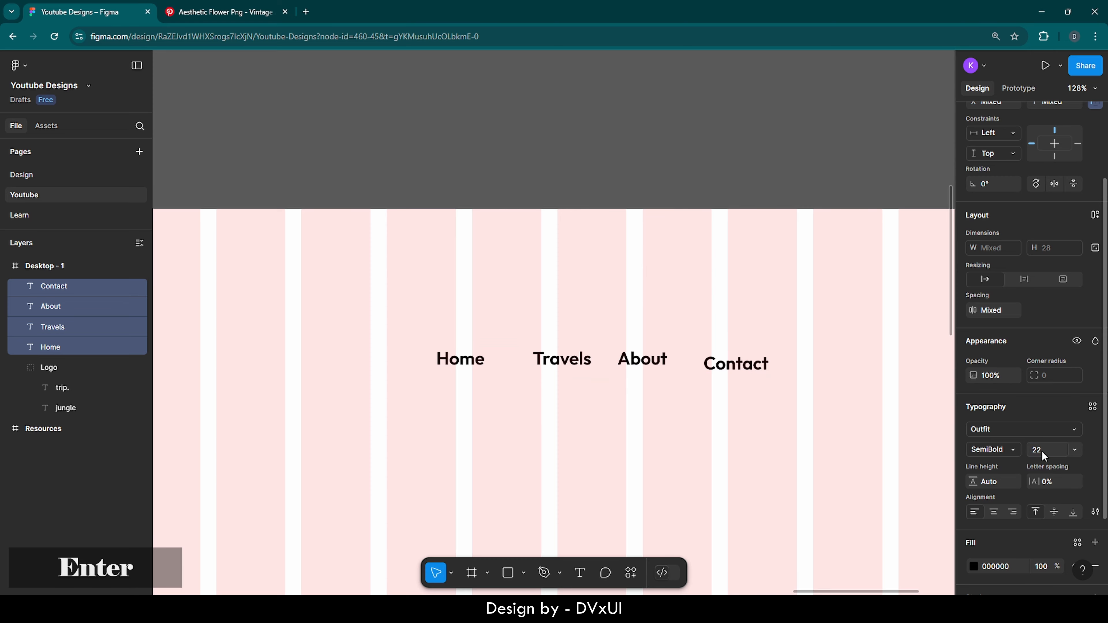
pyautogui.click(998, 449)
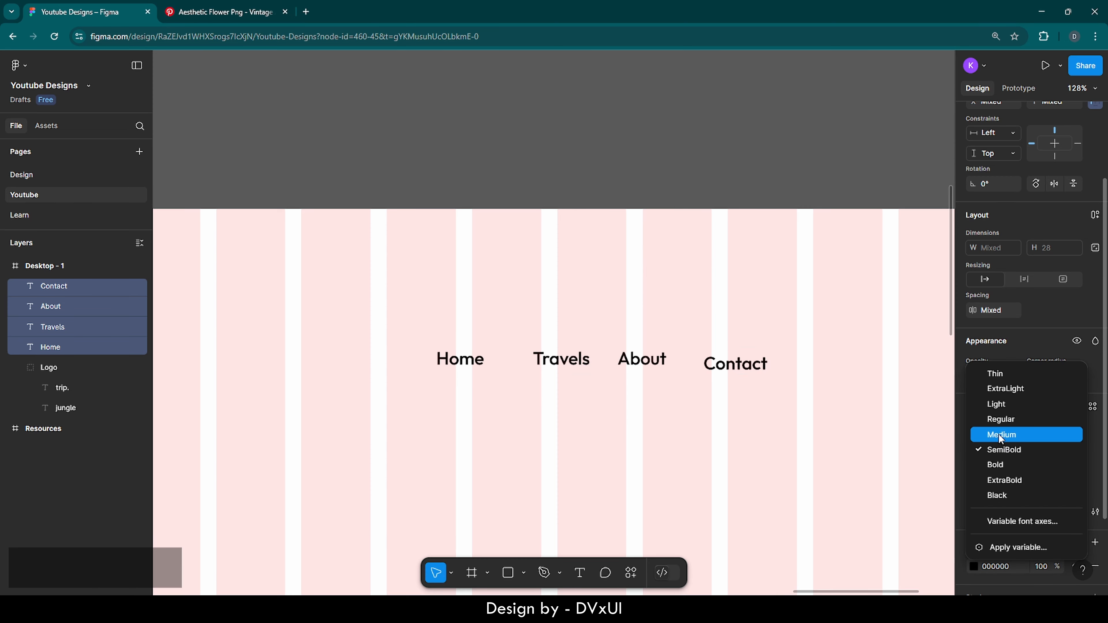
pyautogui.click(999, 434)
pyautogui.scroll(-2, 1004, 443)
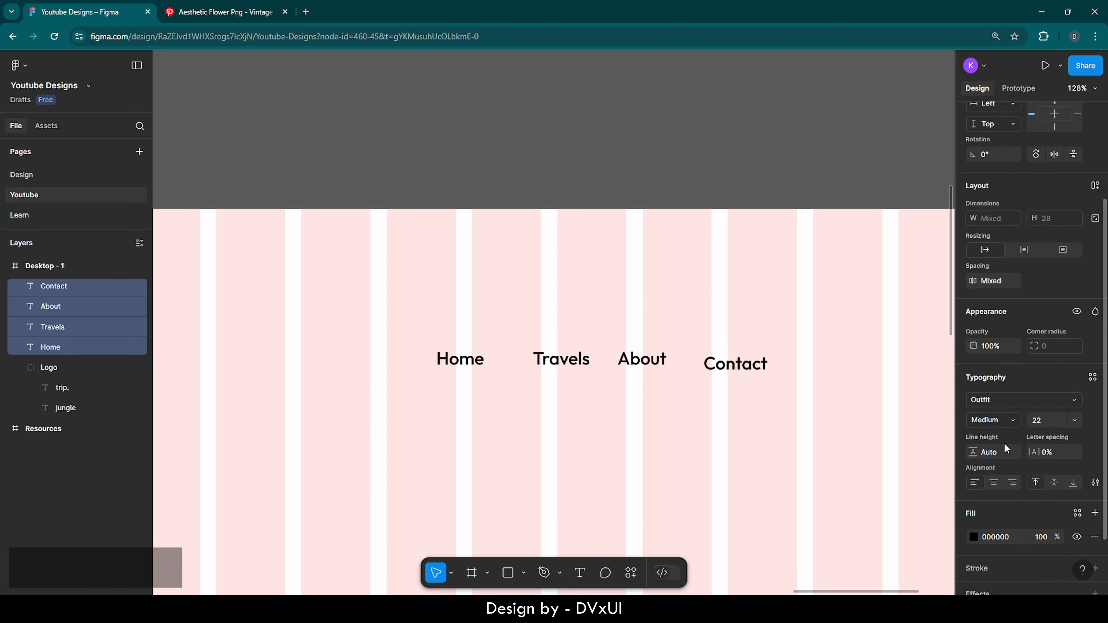
pyautogui.click(999, 517)
pyautogui.write('1B')
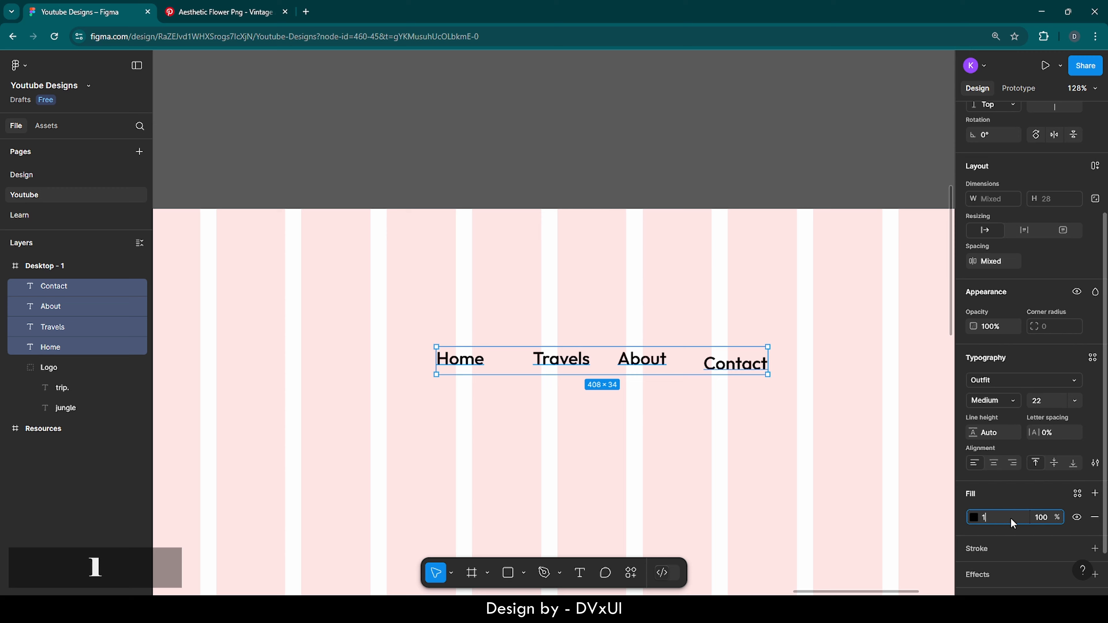
pyautogui.press('Return')
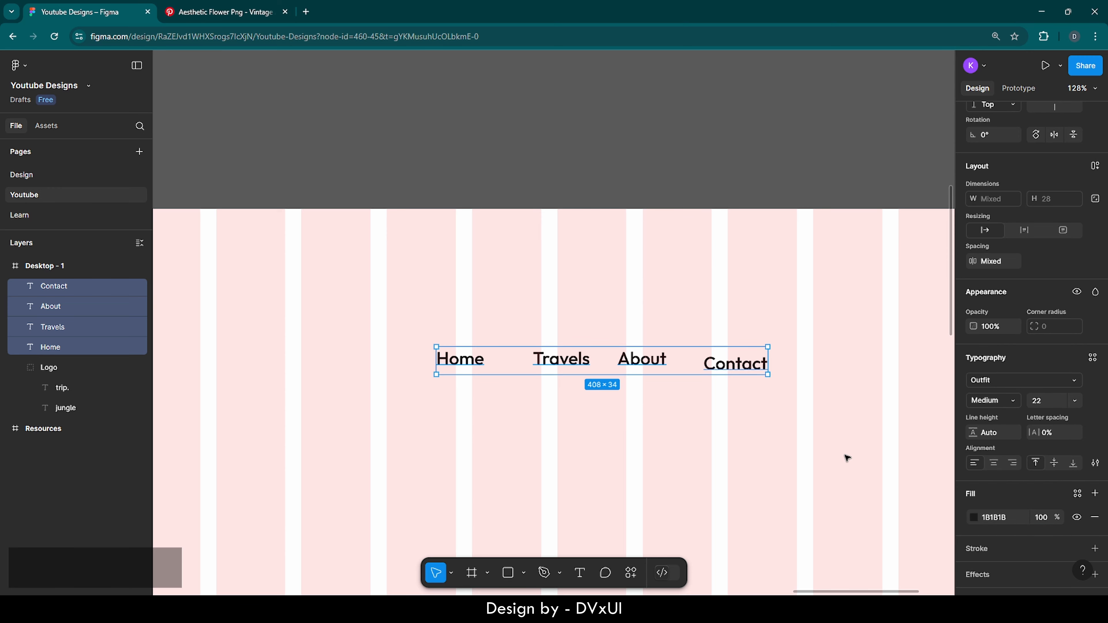
# Wrap the four nav labels in an auto layout row with a 75 gap
pyautogui.click(847, 456)
pyautogui.moveTo(408, 304); pyautogui.dragTo(744, 402)
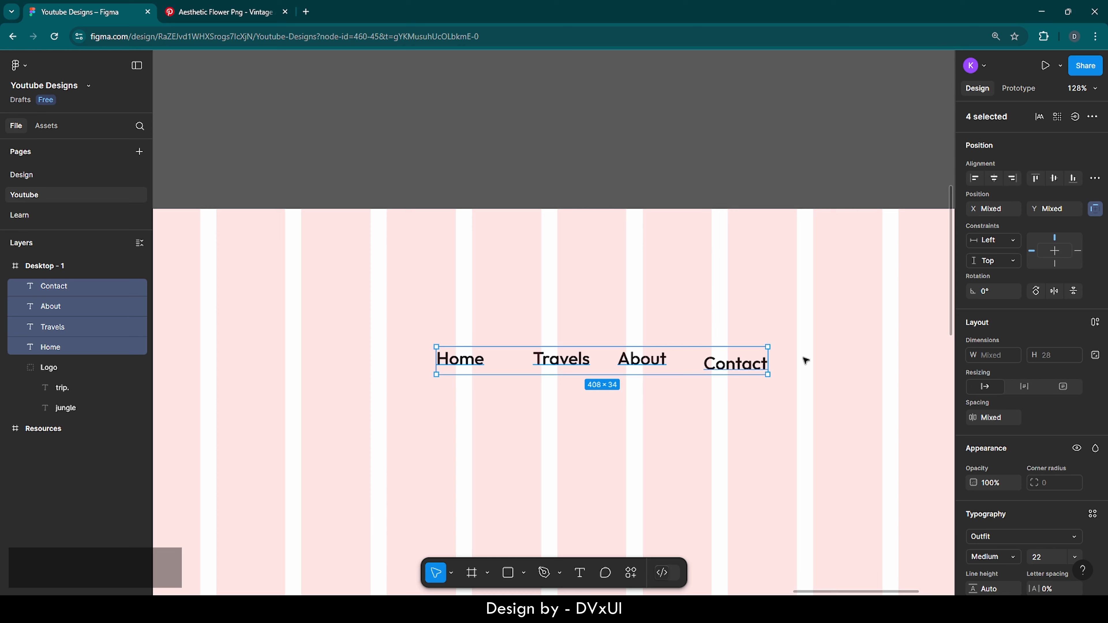
pyautogui.click(1096, 322)
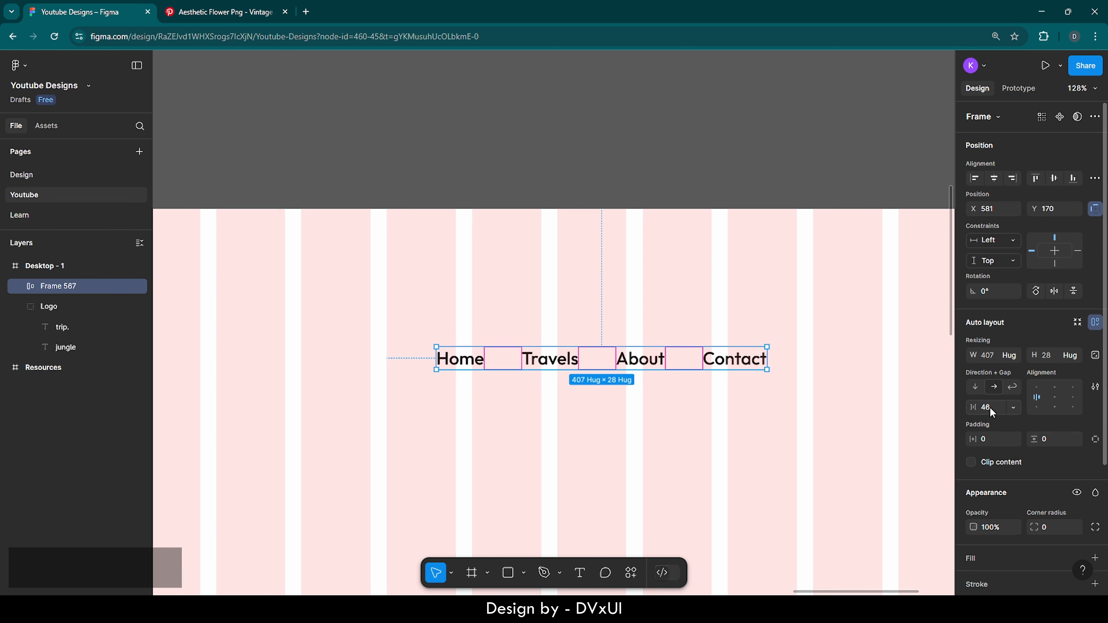
pyautogui.press('BackSpace')
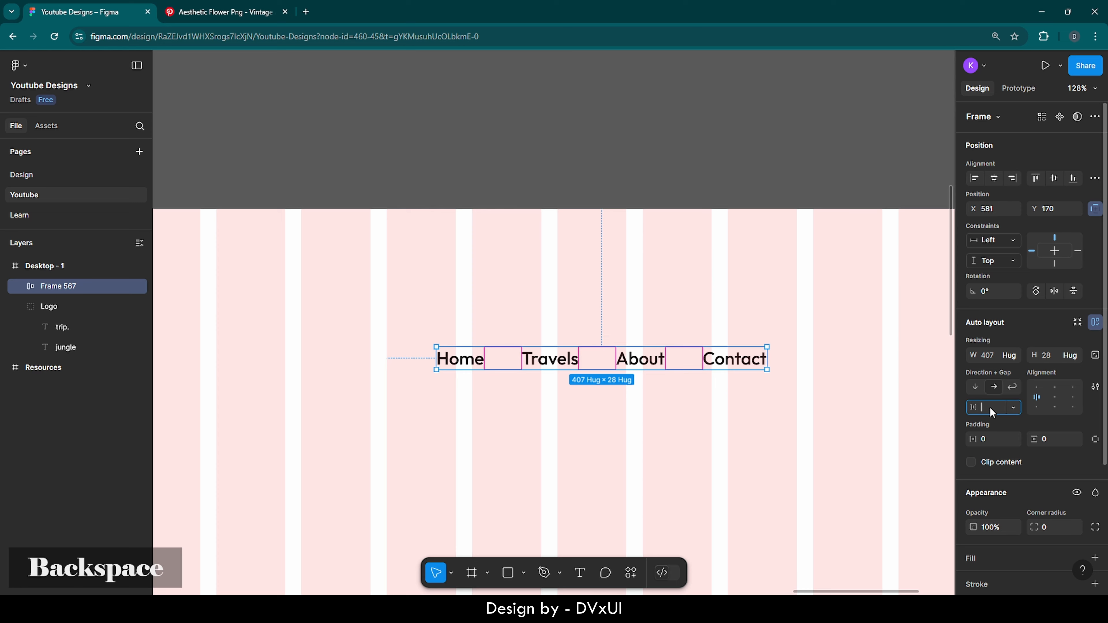
pyautogui.write('75')
pyautogui.press('Return')
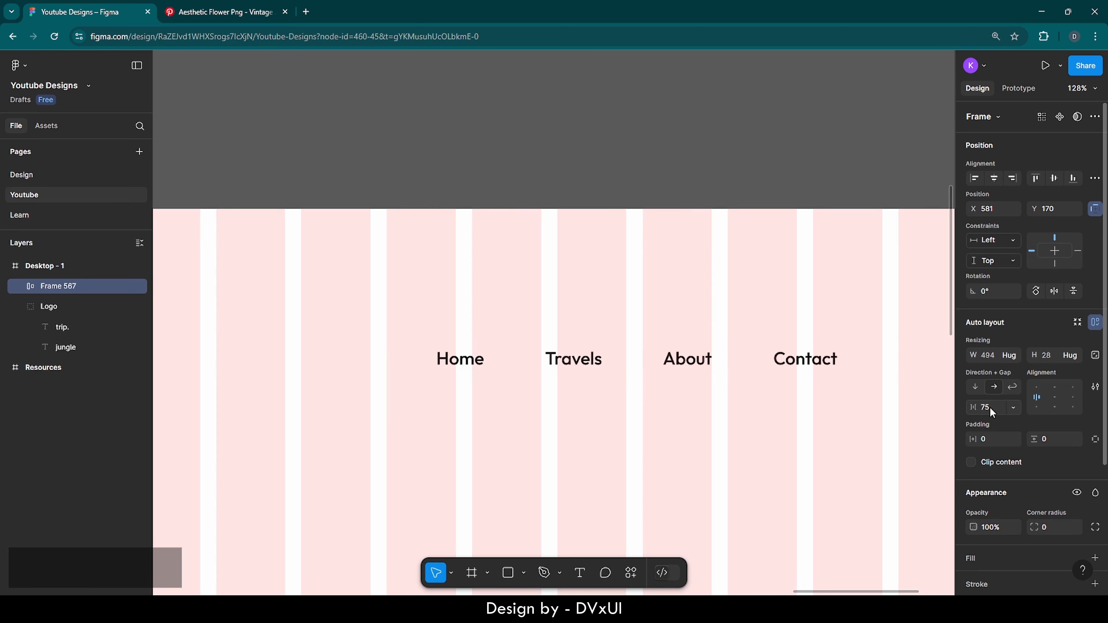
# Move the nav row up to Y 60
pyautogui.click(701, 410)
pyautogui.click(610, 357)
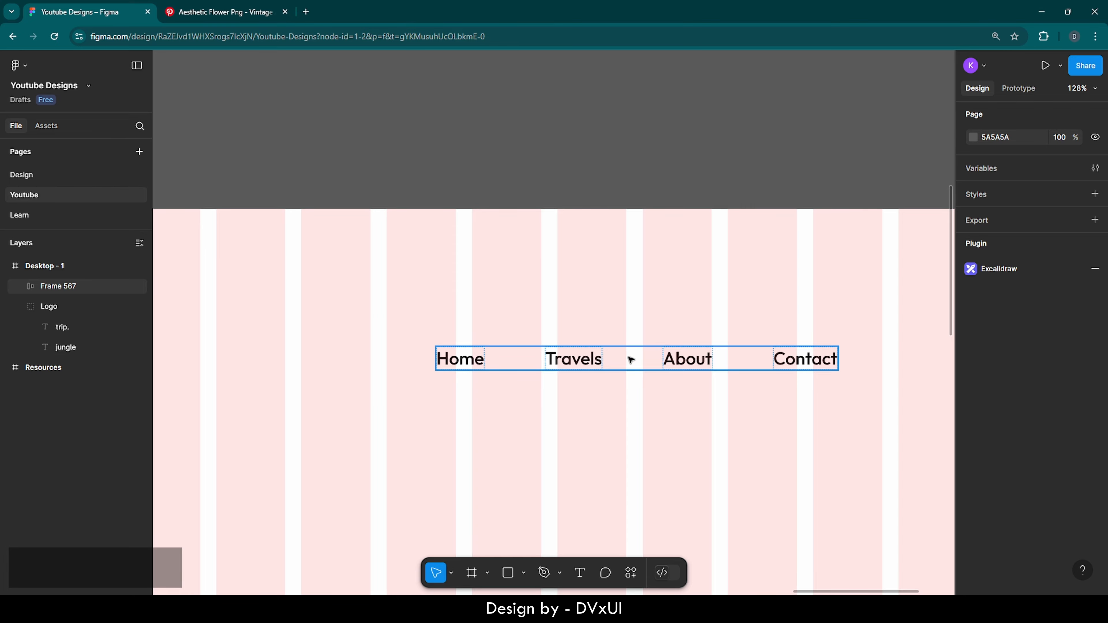
pyautogui.hotkey('shift', 'Up')
pyautogui.hotkey('shift', 'Up')
pyautogui.hotkey('shift', 'Up')
pyautogui.hotkey('shift', 'Up')
pyautogui.hotkey('shift', 'Up')
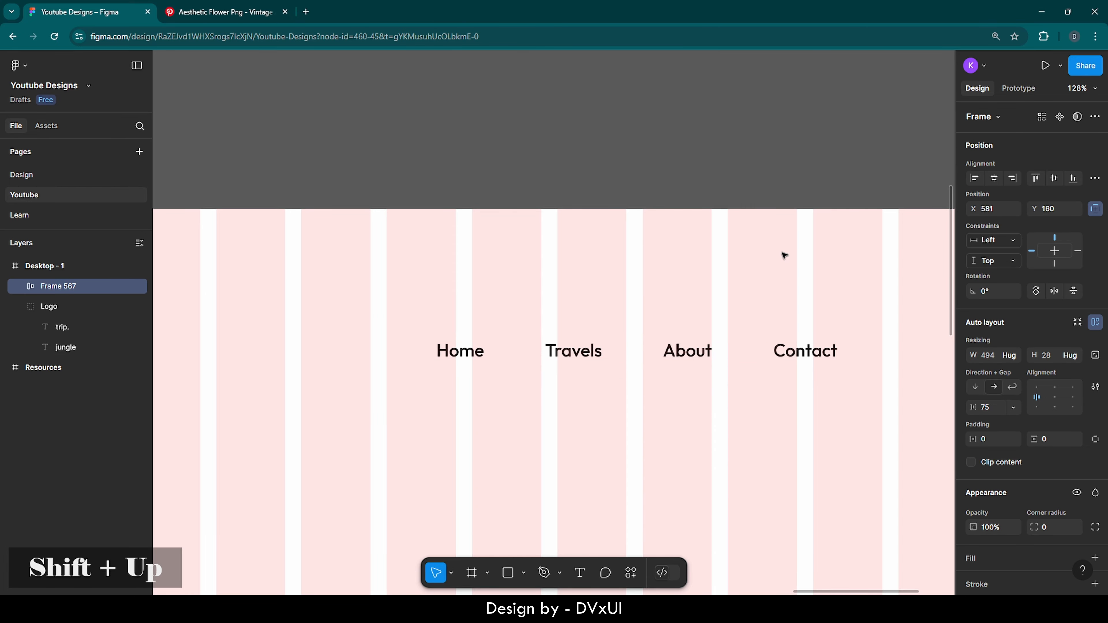
pyautogui.hotkey('shift', 'Up')
pyautogui.hotkey('shift', 'Up')
pyautogui.hotkey('shift', 'Up')
pyautogui.hotkey('shift', 'Up')
pyautogui.hotkey('shift', 'Up')
pyautogui.hotkey('shift', 'Up')
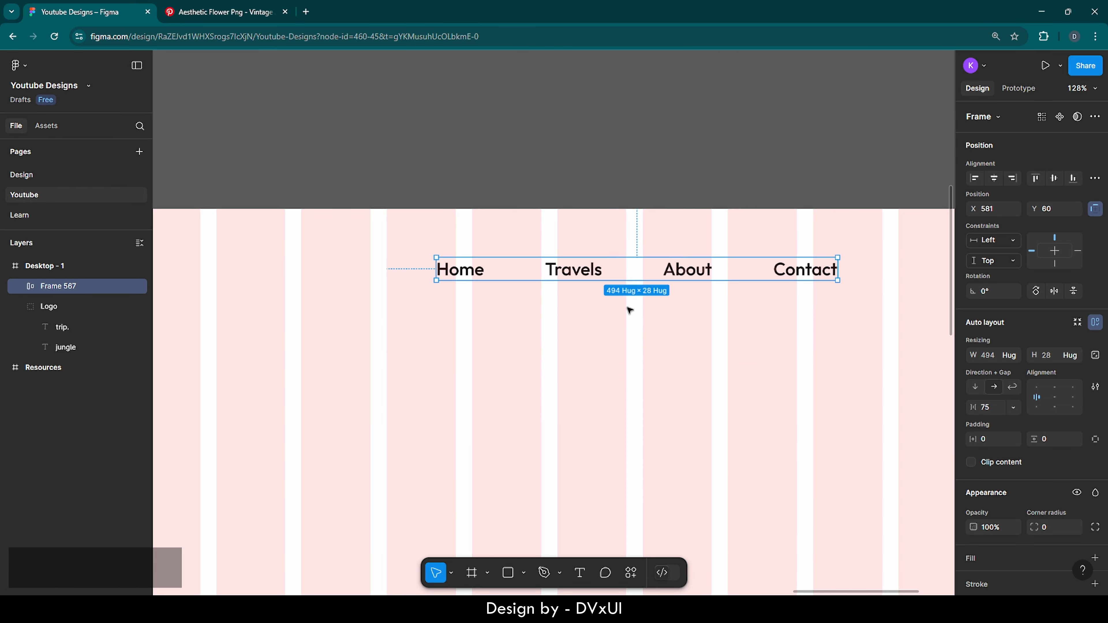
# Centre the nav row horizontally in Desktop - 1 and set its Y to 40
pyautogui.scroll(-5, 564, 331)
pyautogui.scroll(-3, 564, 331)
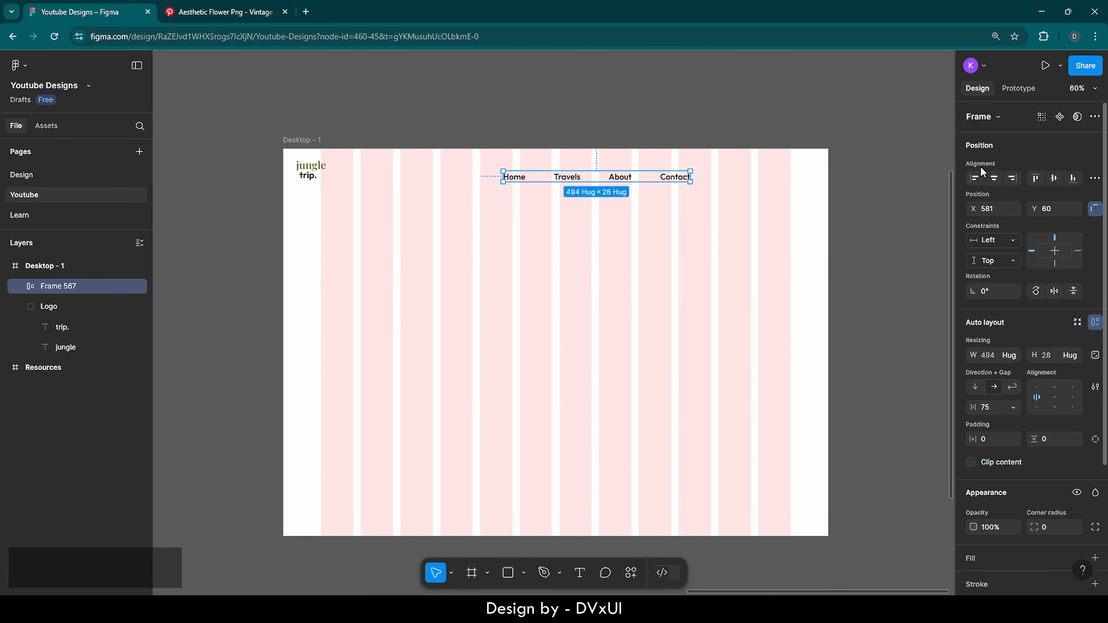
pyautogui.click(995, 179)
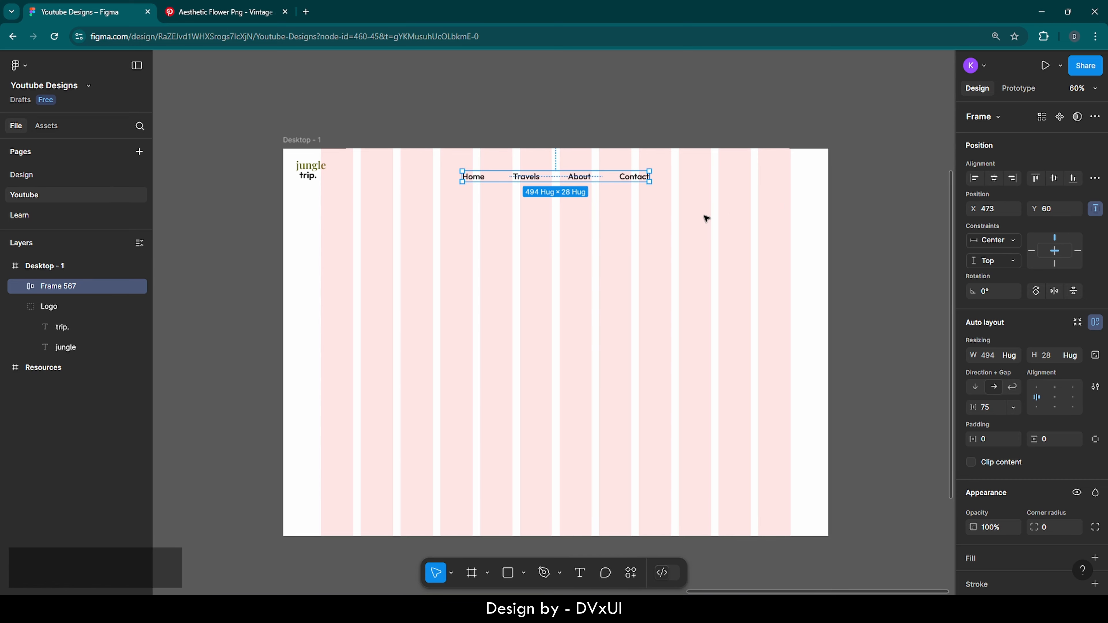
pyautogui.hotkey('shift', 'Up')
pyautogui.hotkey('shift', 'Up')
pyautogui.hotkey('shift', 'Up')
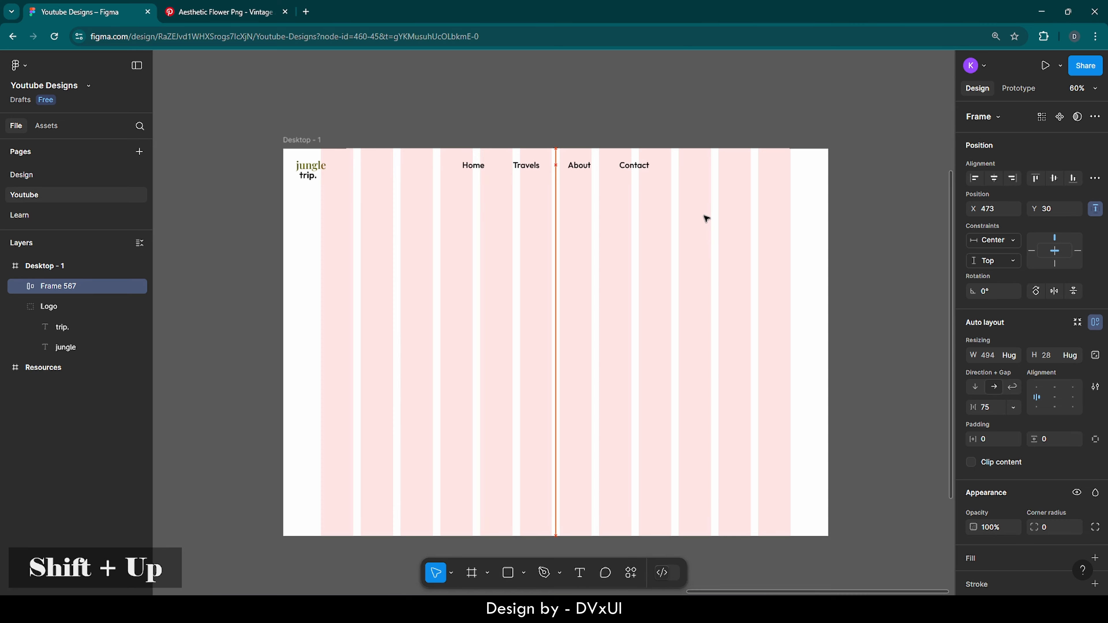
pyautogui.hotkey('shift', 'Down')
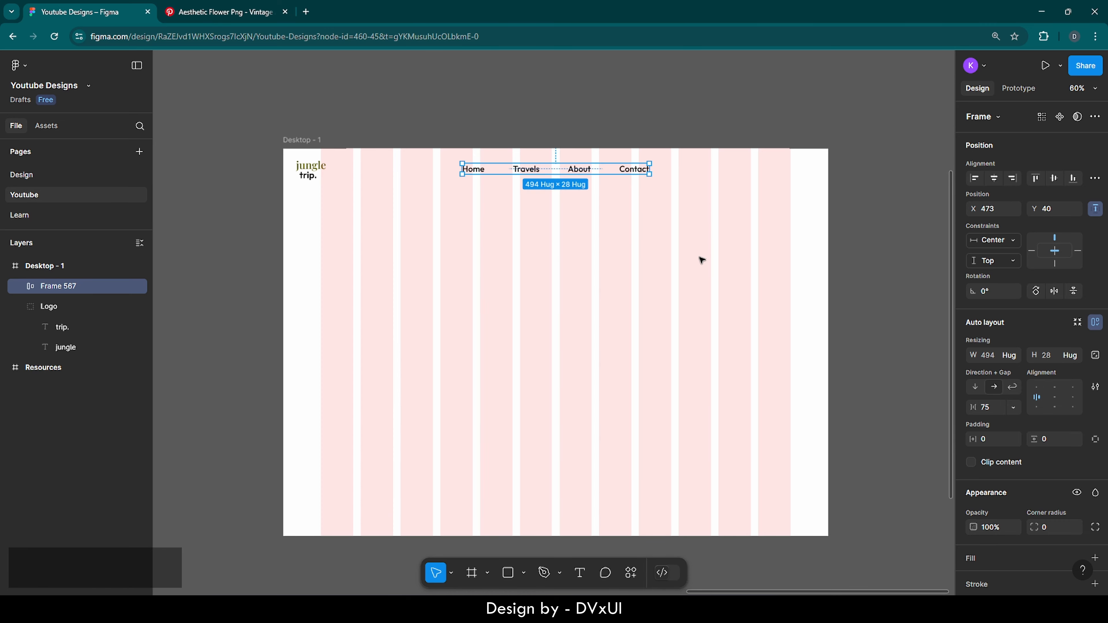
pyautogui.click(701, 260)
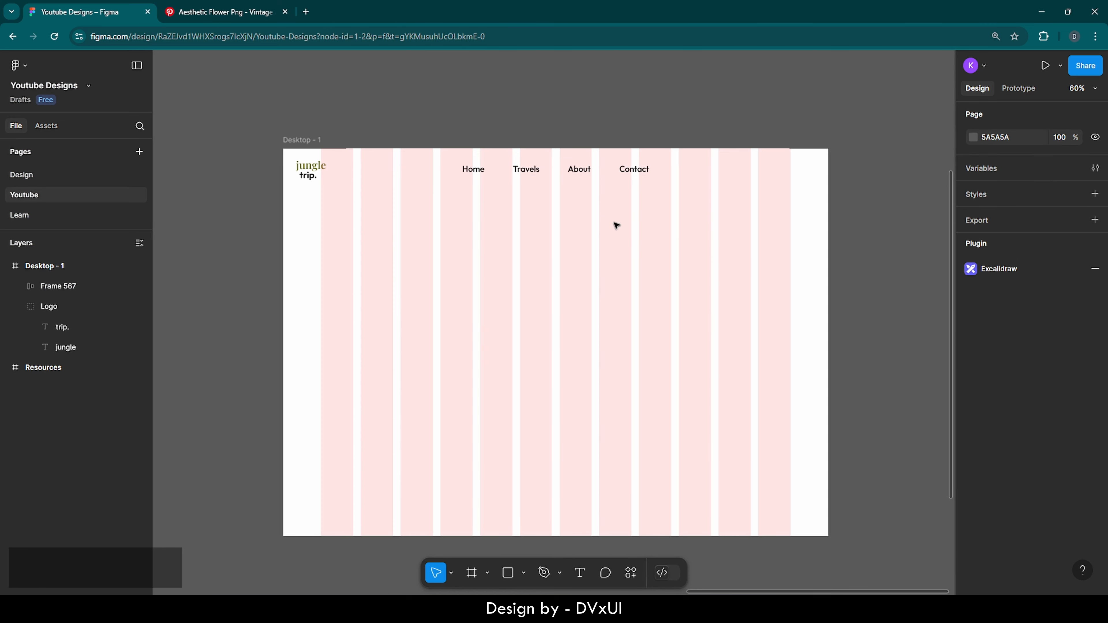
pyautogui.scroll(-1, 568, 237)
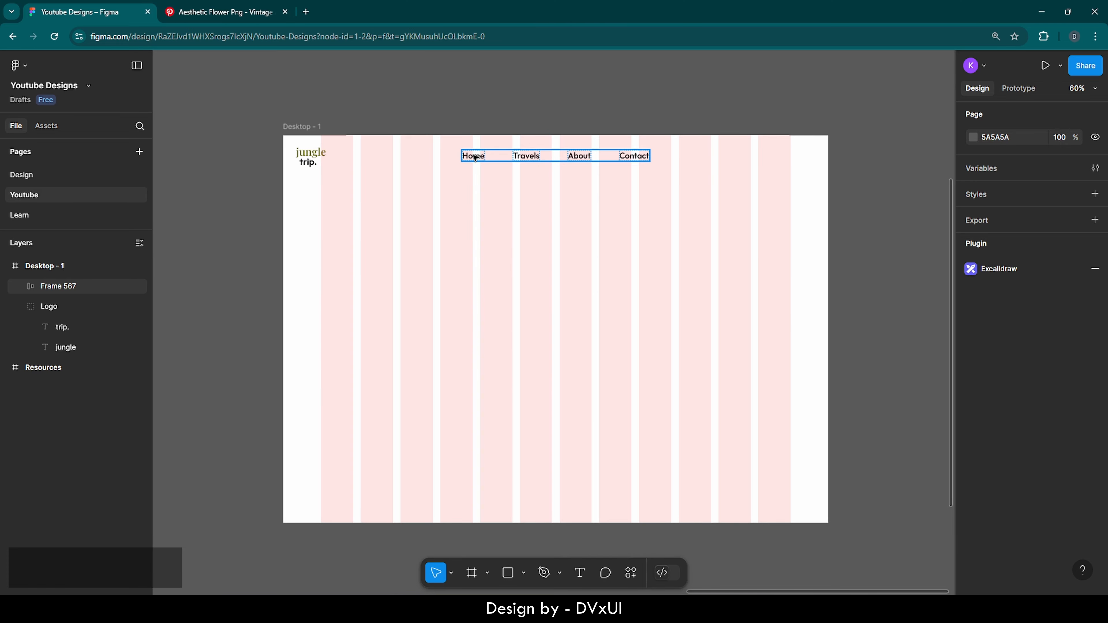
# Give Travels, About and Contact a 60% fill opacity
pyautogui.doubleClick(533, 158)
pyautogui.keyDown('shift'); pyautogui.click(579, 157); pyautogui.keyUp('shift')
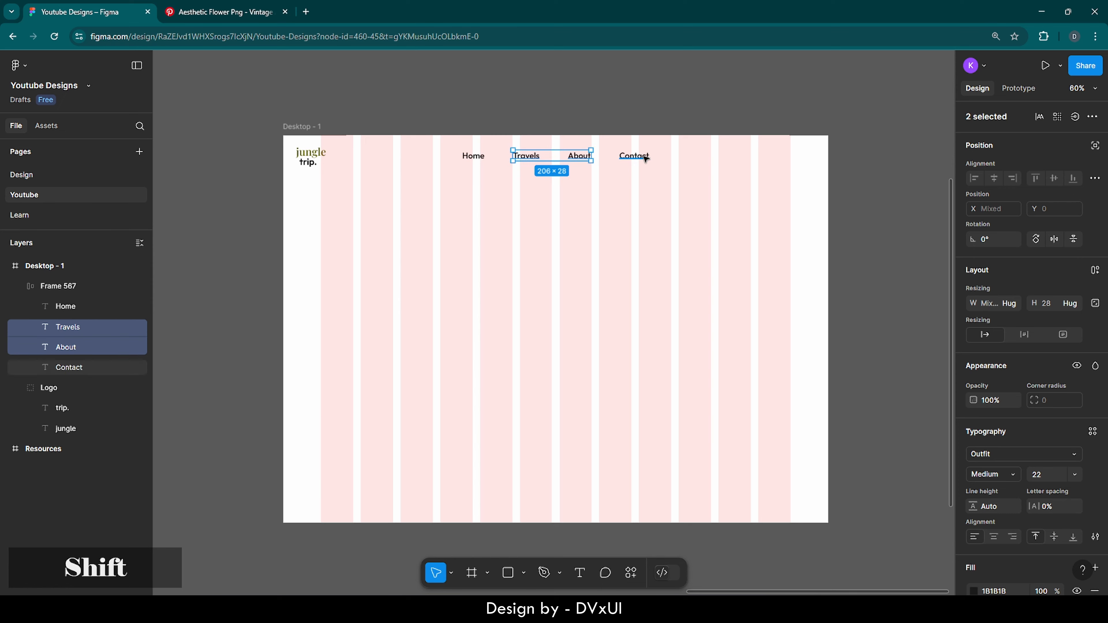
pyautogui.keyDown('shift'); pyautogui.click(638, 161); pyautogui.keyUp('shift')
pyautogui.scroll(-3, 1064, 458)
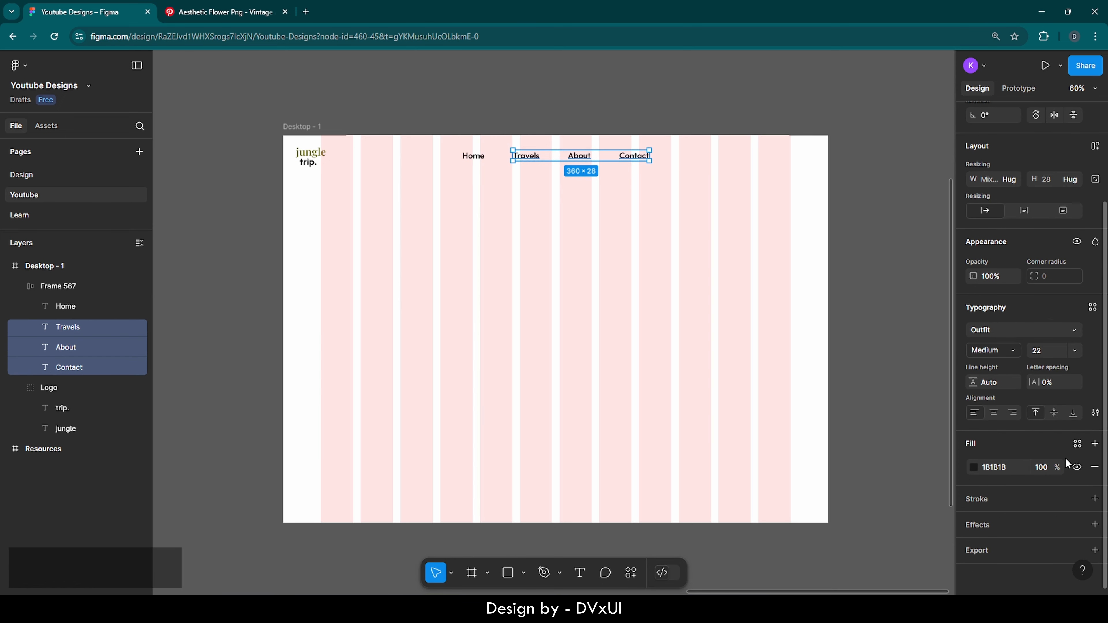
pyautogui.click(1040, 467)
pyautogui.write('60')
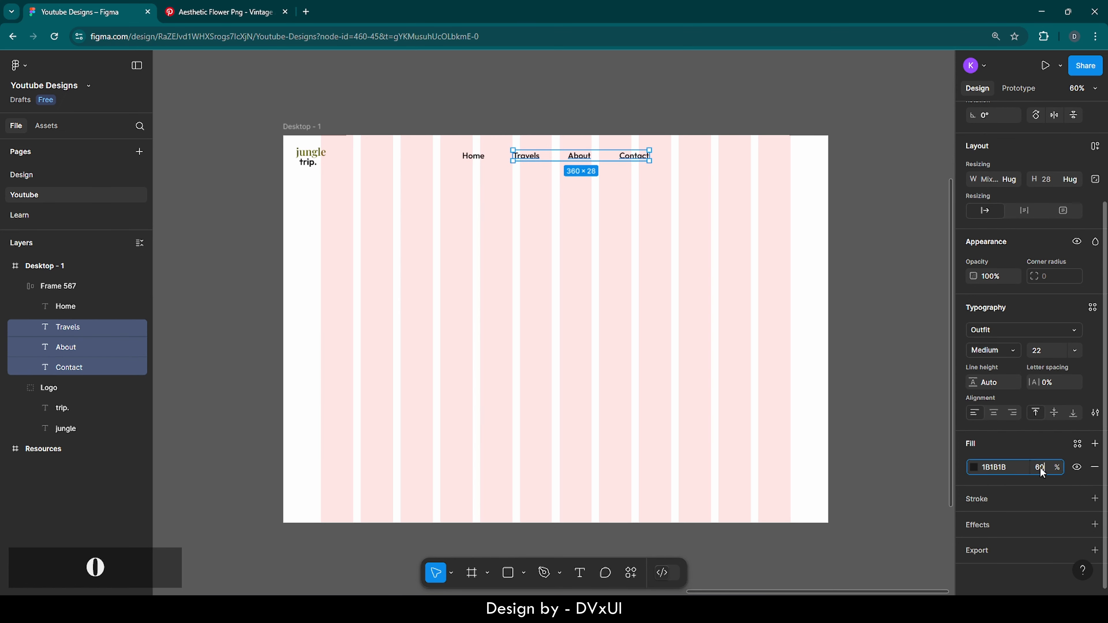
pyautogui.press('Return')
pyautogui.click(695, 341)
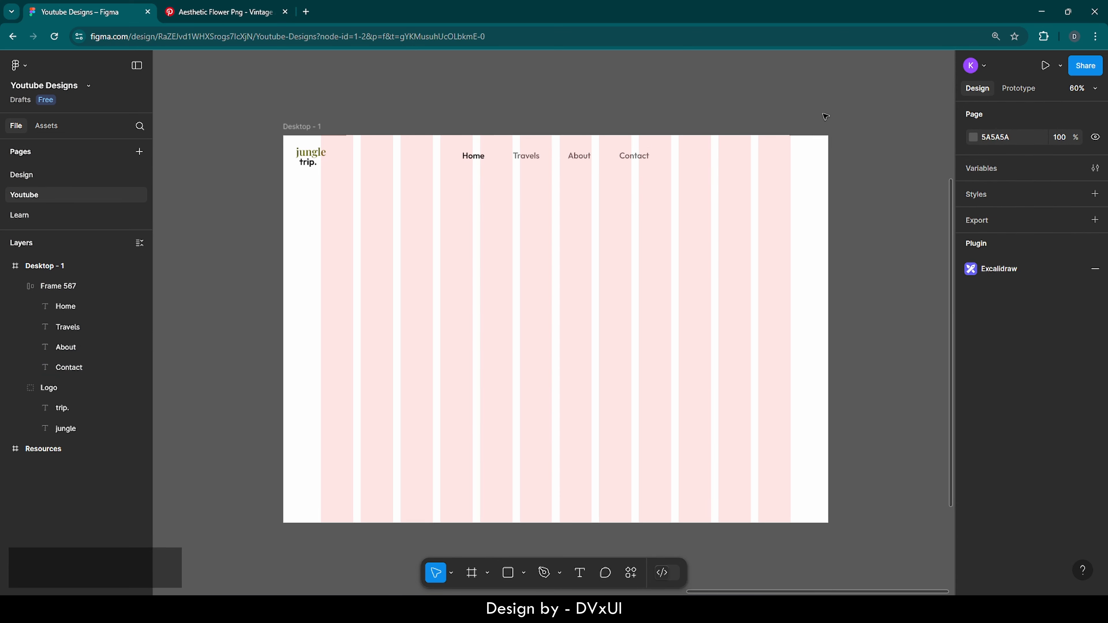
# Type 'Register' to the right of the nav and set its font size to 20
pyautogui.scroll(10, 824, 116)
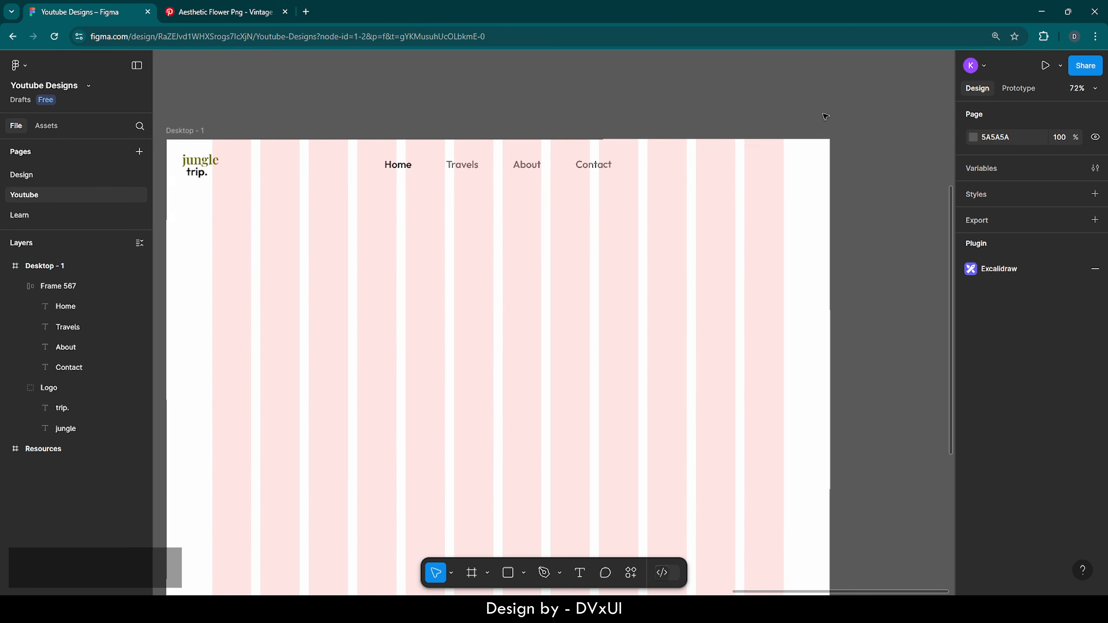
pyautogui.scroll(-1, 824, 116)
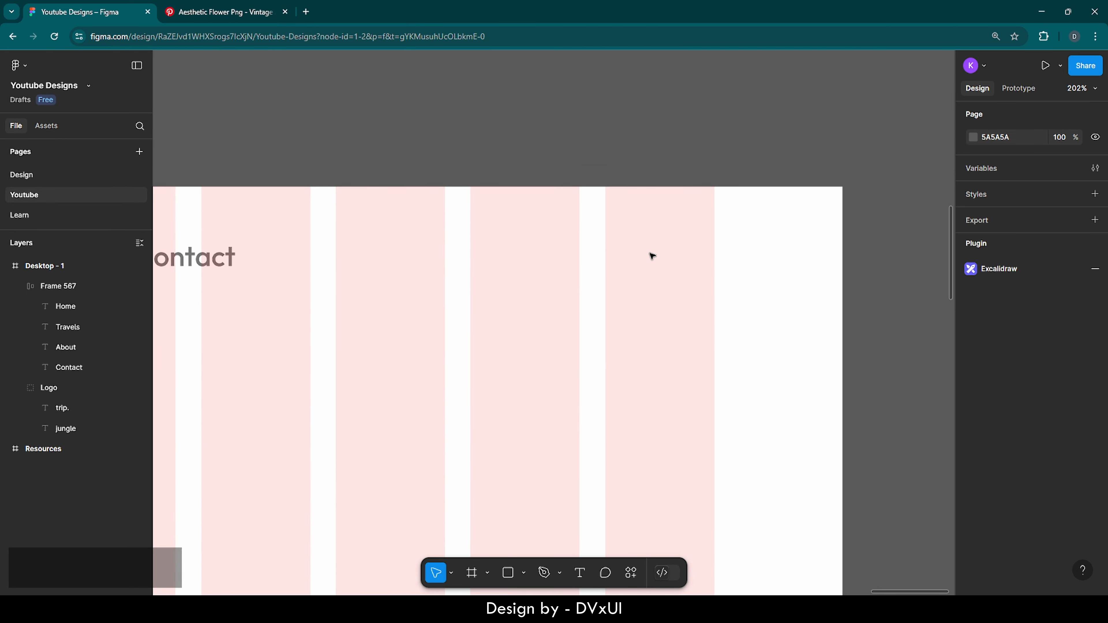
pyautogui.press('t')
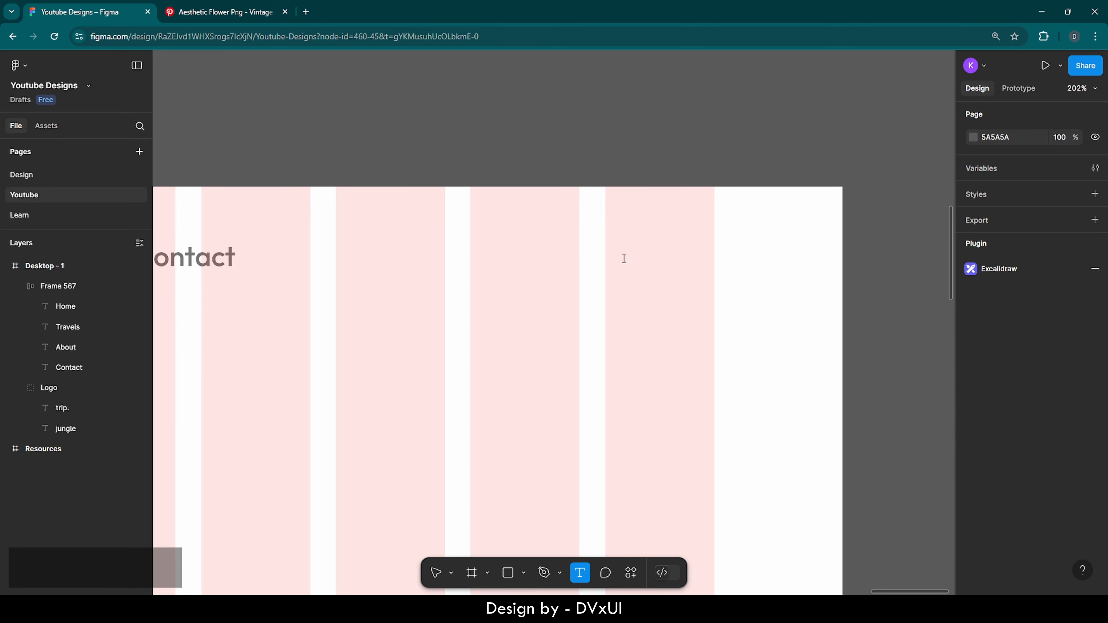
pyautogui.click(623, 259)
pyautogui.write('Regis')
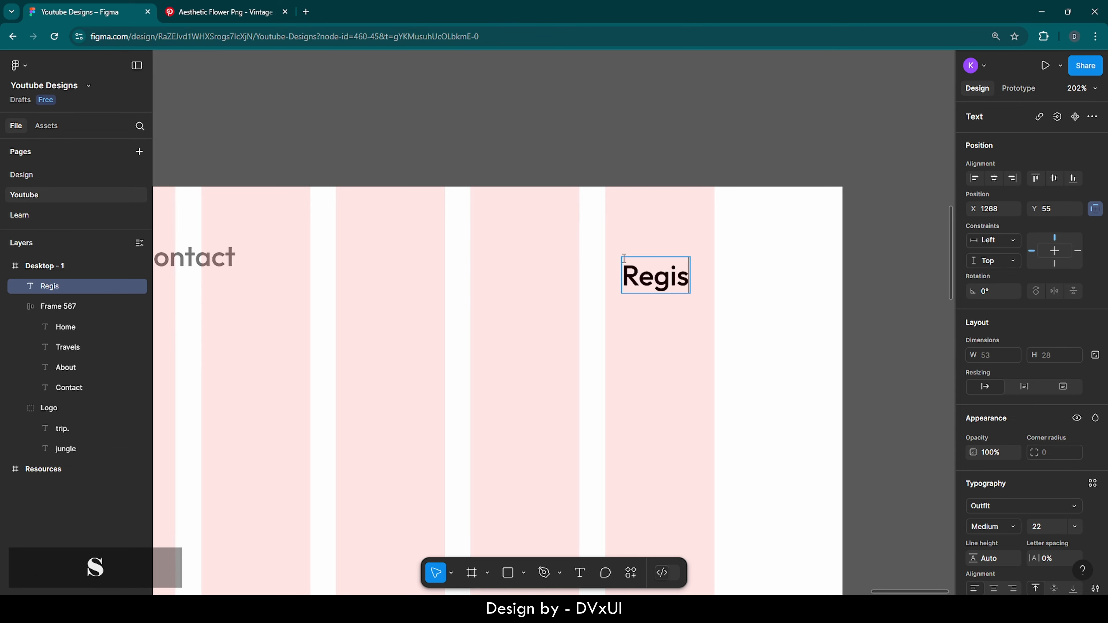
pyautogui.write('ter')
pyautogui.hotkey('ctrl', 'a')
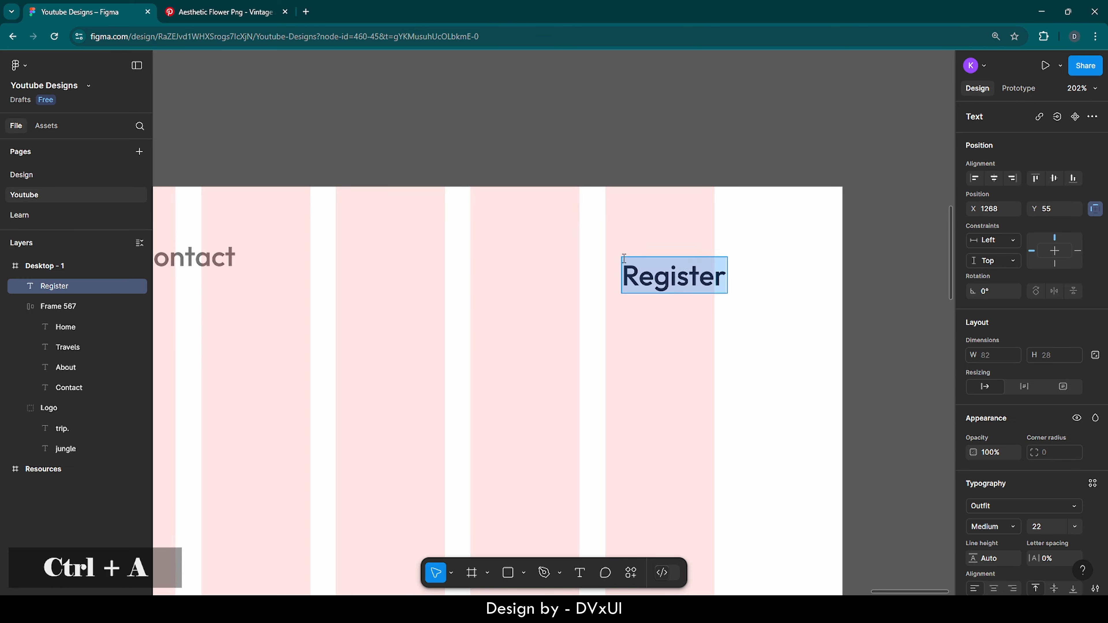
pyautogui.scroll(-2, 1008, 523)
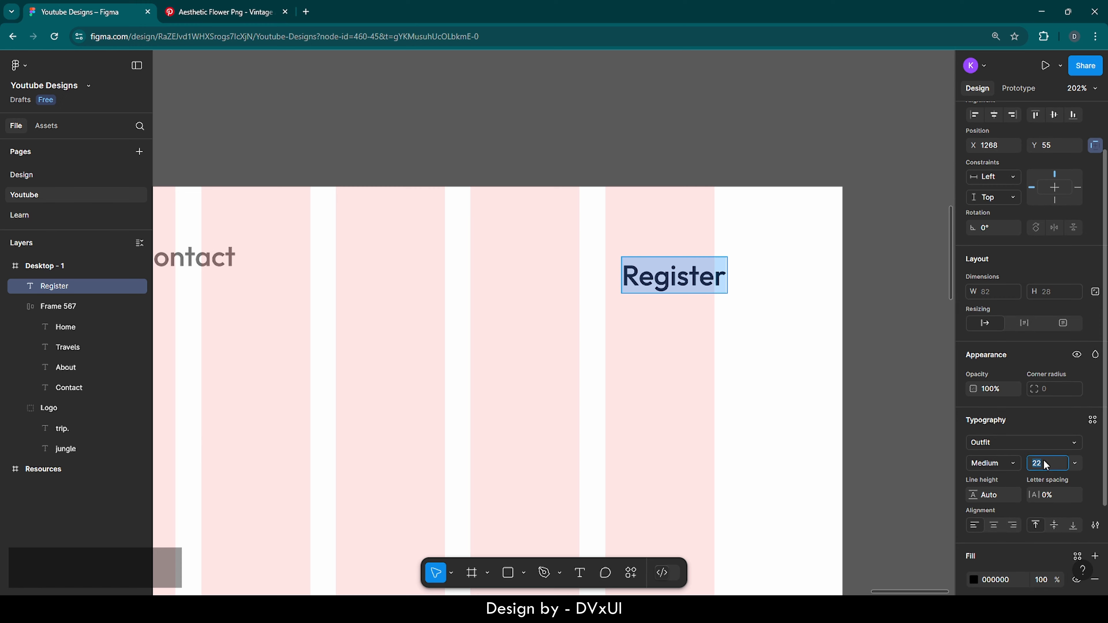
pyautogui.write('20')
pyautogui.press('Return')
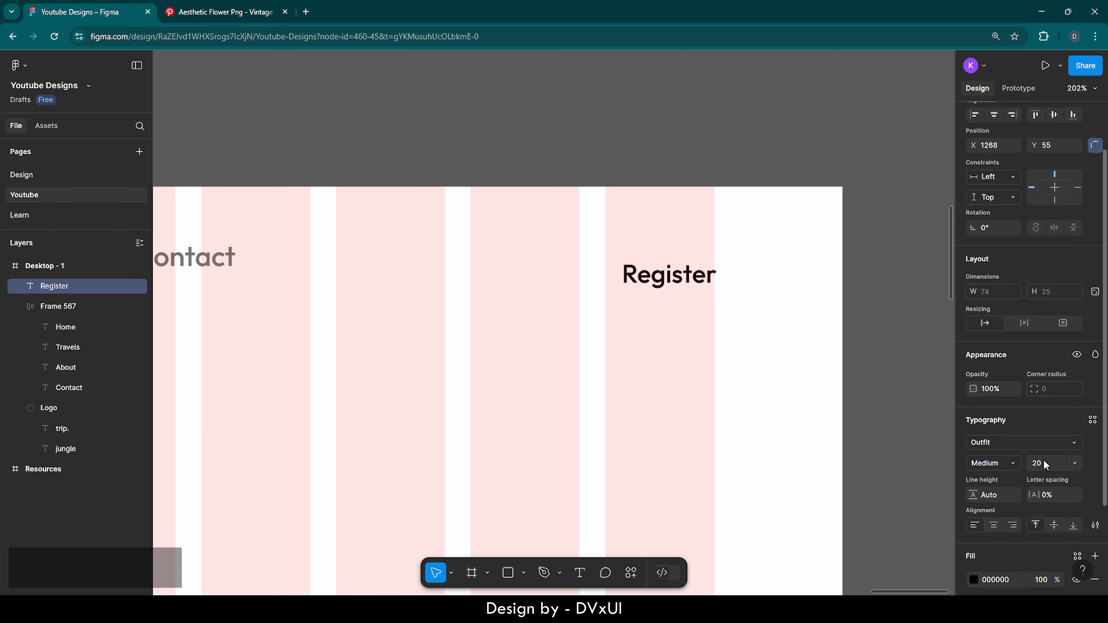
pyautogui.hotkey('ctrl', 'a')
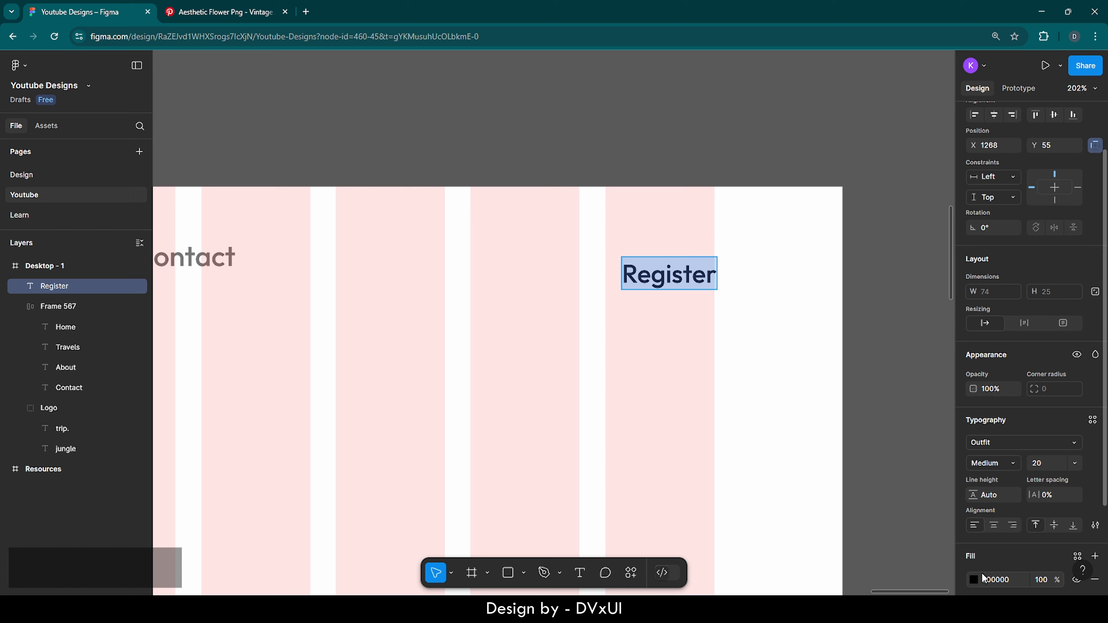
pyautogui.scroll(-2, 981, 573)
pyautogui.click(974, 519)
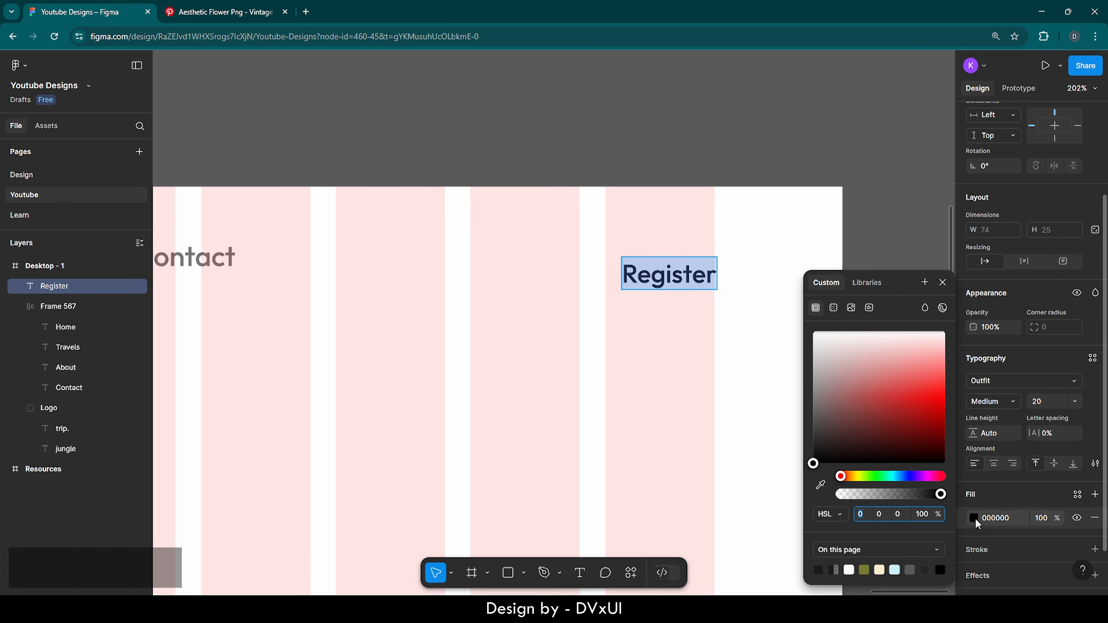
pyautogui.click(864, 570)
pyautogui.press('Escape')
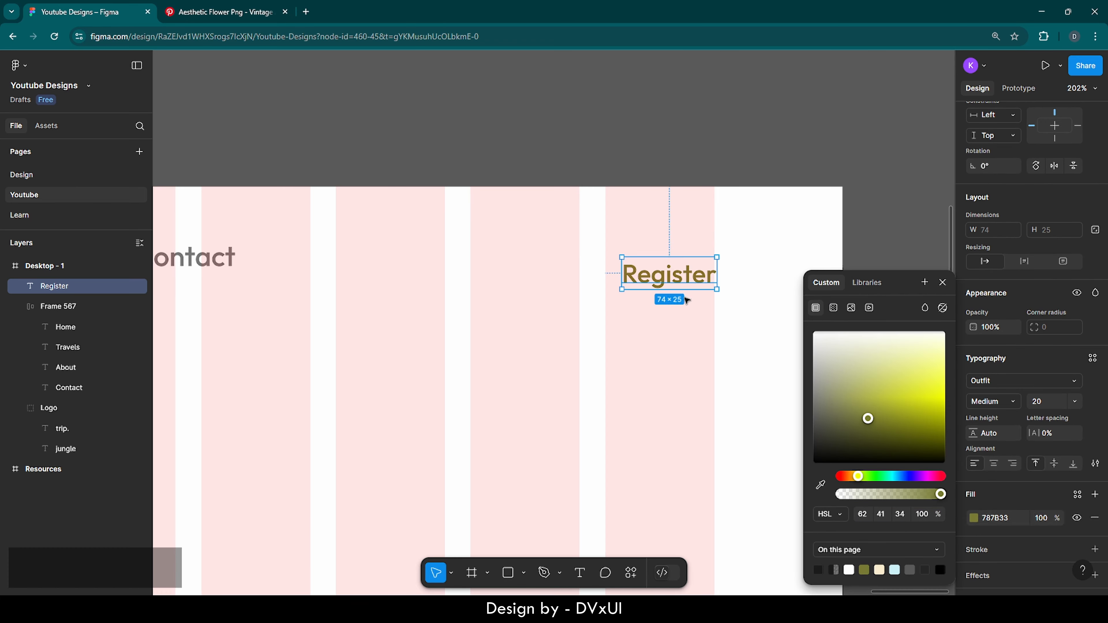
pyautogui.rightClick(676, 273)
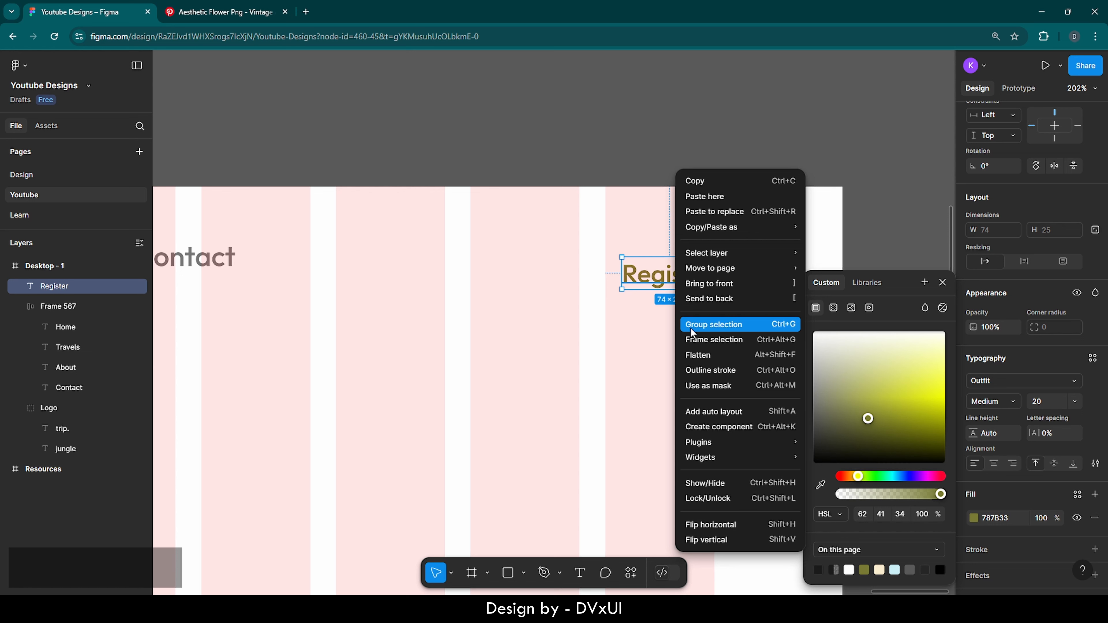
pyautogui.click(691, 410)
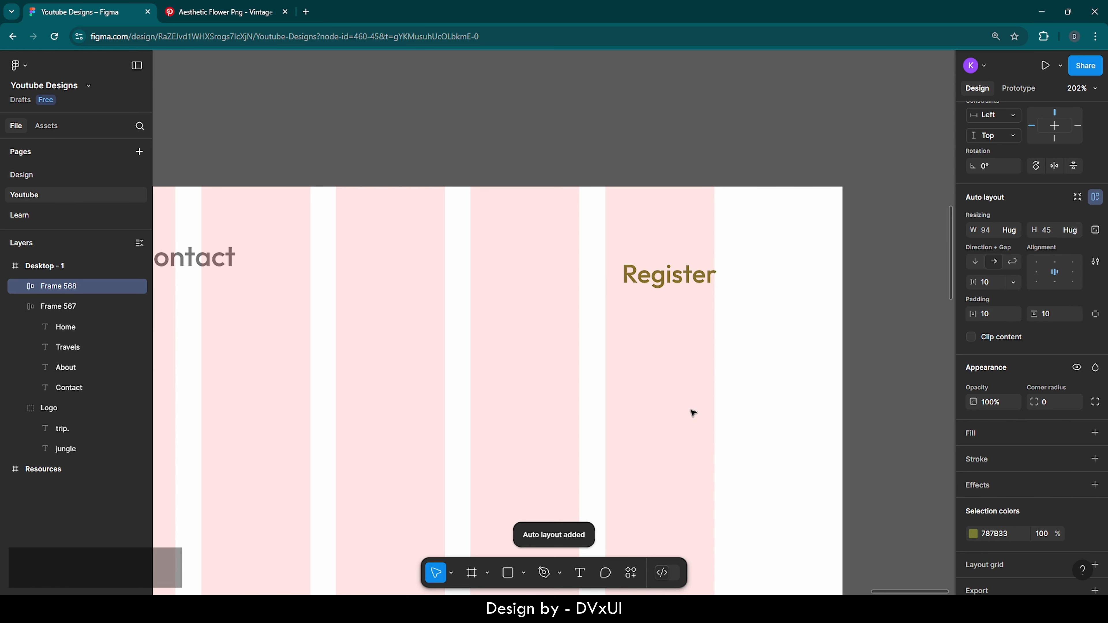
pyautogui.click(765, 273)
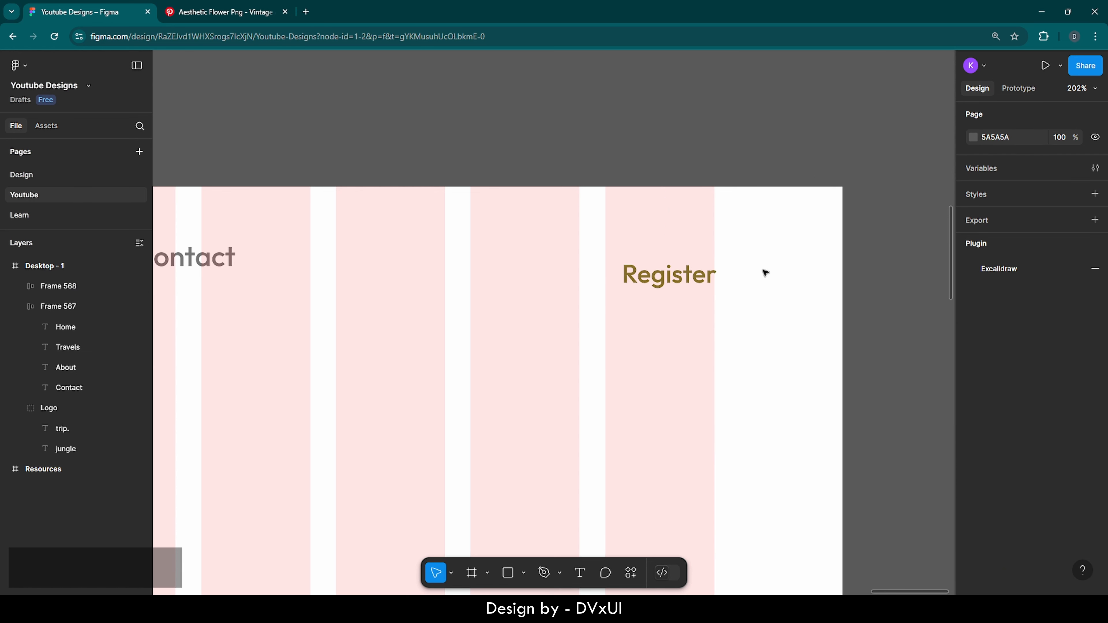
pyautogui.click(659, 275)
pyautogui.scroll(-3, 1013, 497)
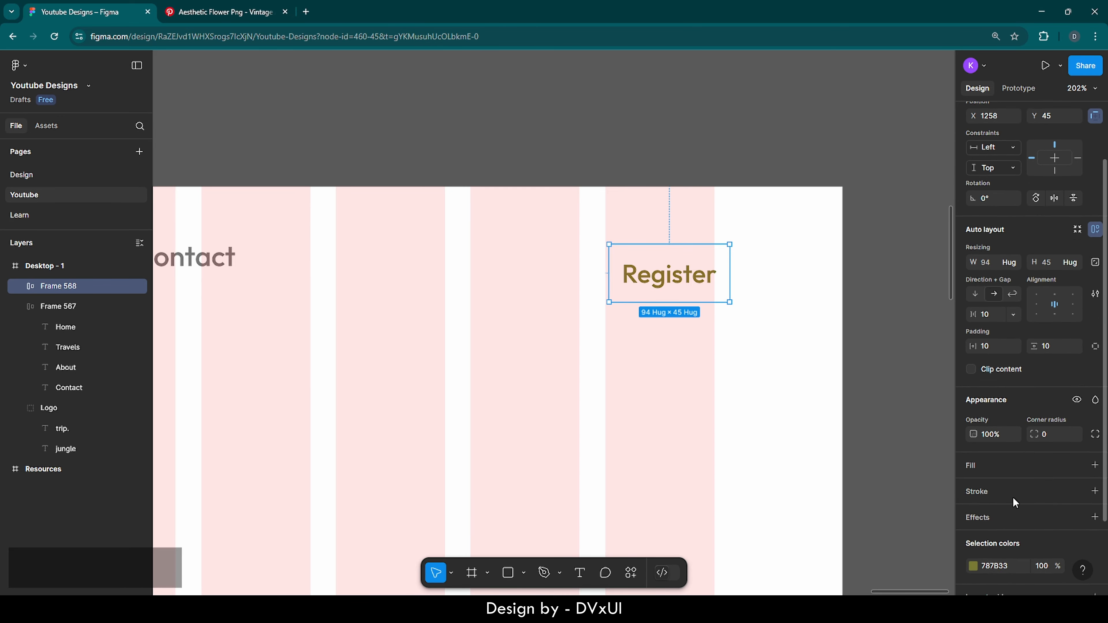
# Add a stroke to the Register frame with 26 horizontal and 12 vertical padding
pyautogui.click(983, 454)
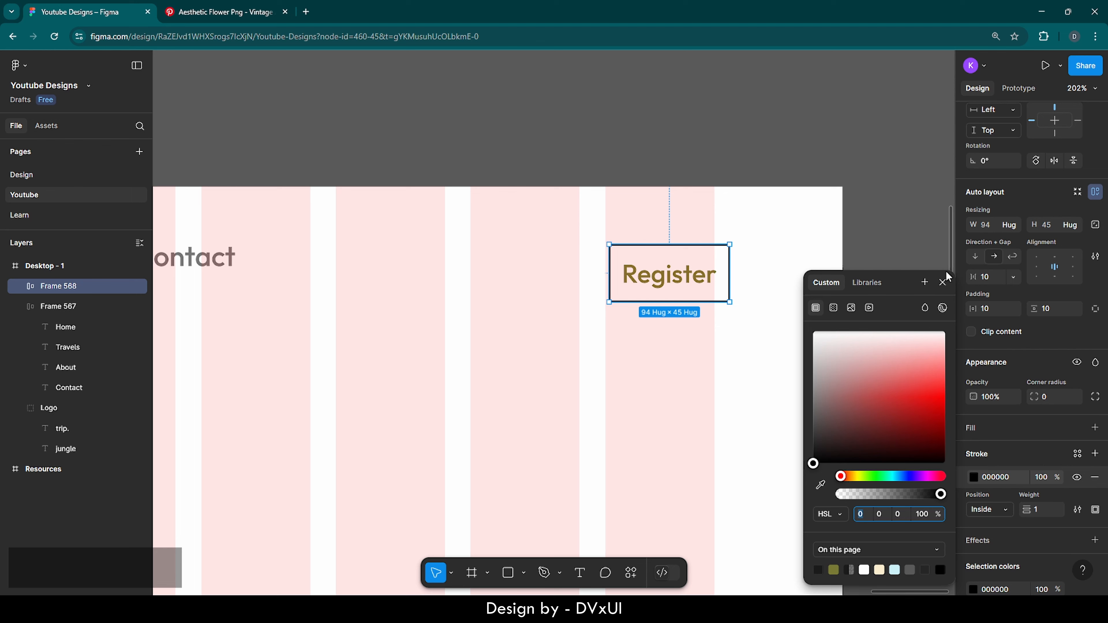
pyautogui.press('Escape')
pyautogui.press('Escape')
pyautogui.click(993, 311)
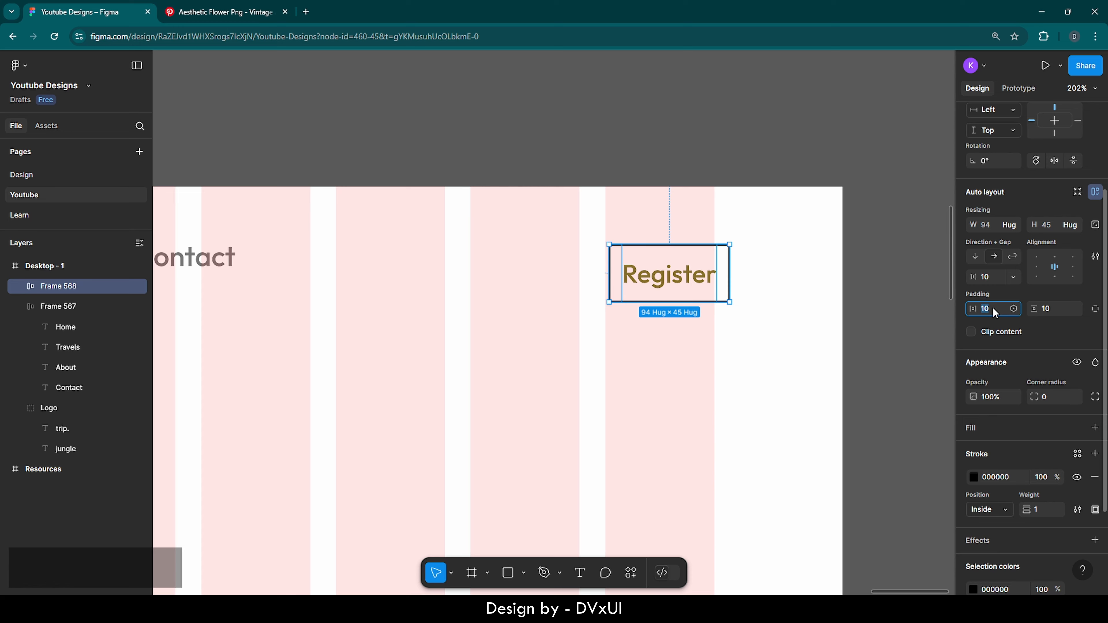
pyautogui.write('26')
pyautogui.press('Return')
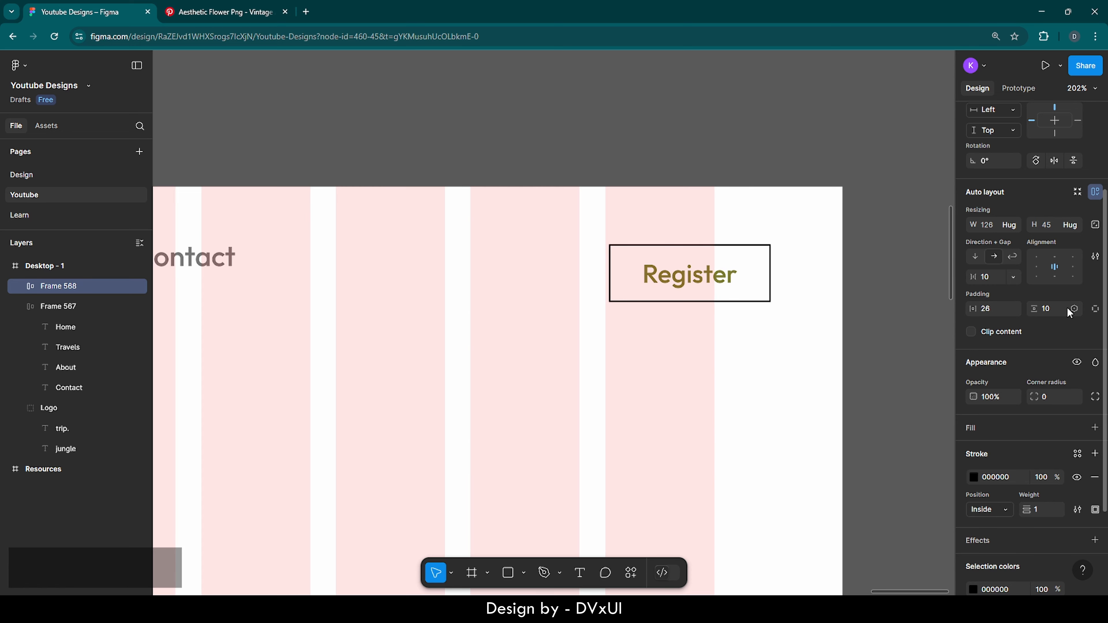
pyautogui.click(1058, 310)
pyautogui.press('BackSpace')
pyautogui.write('12')
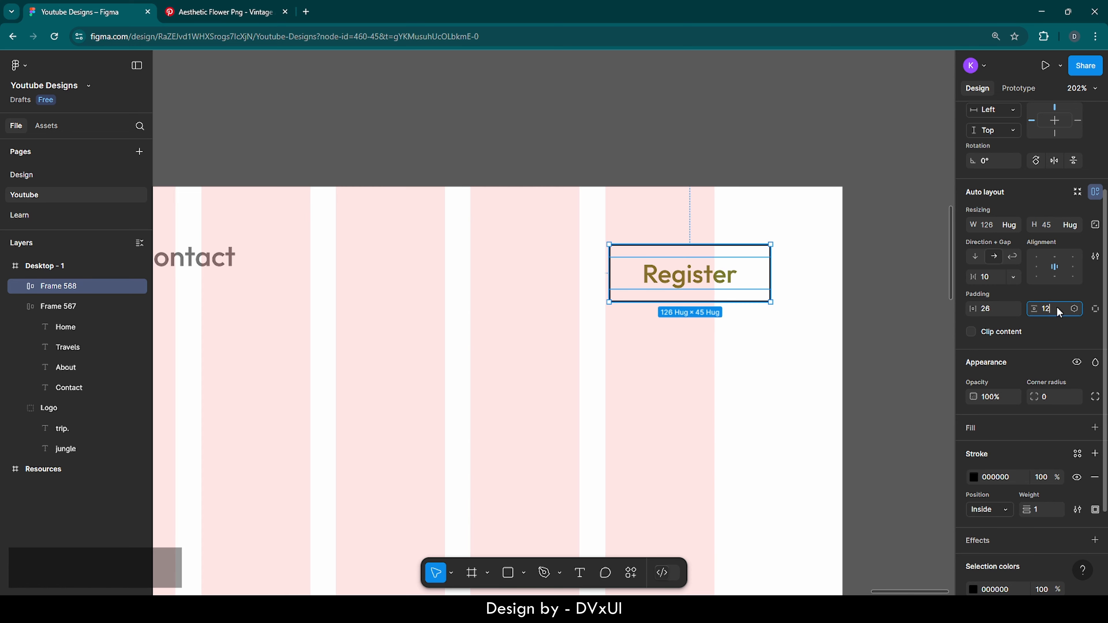
pyautogui.press('Return')
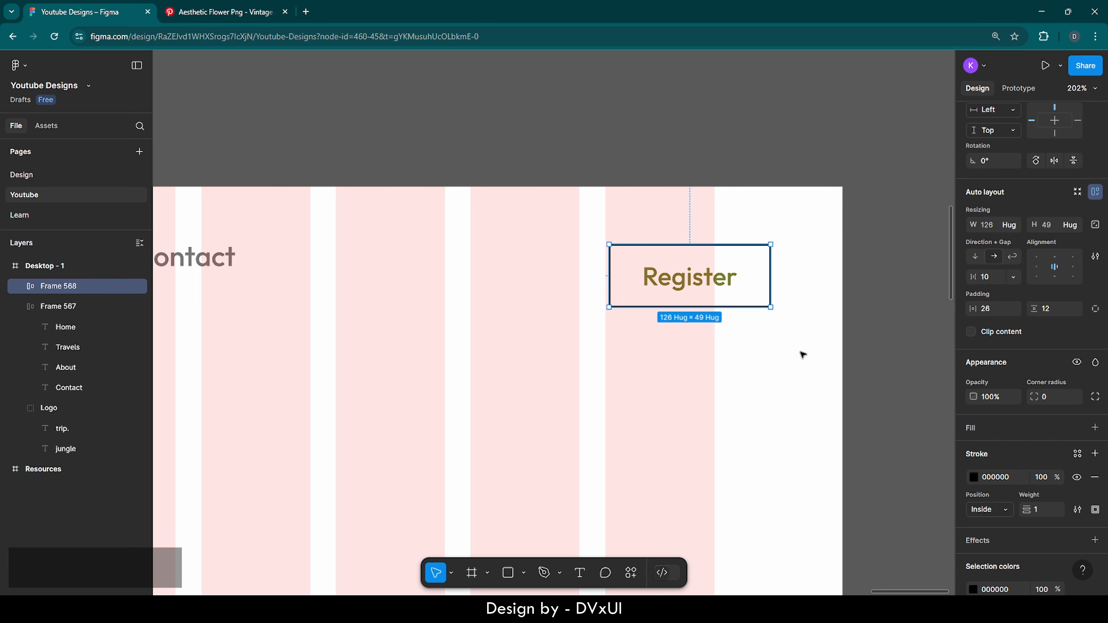
pyautogui.click(801, 354)
pyautogui.click(737, 289)
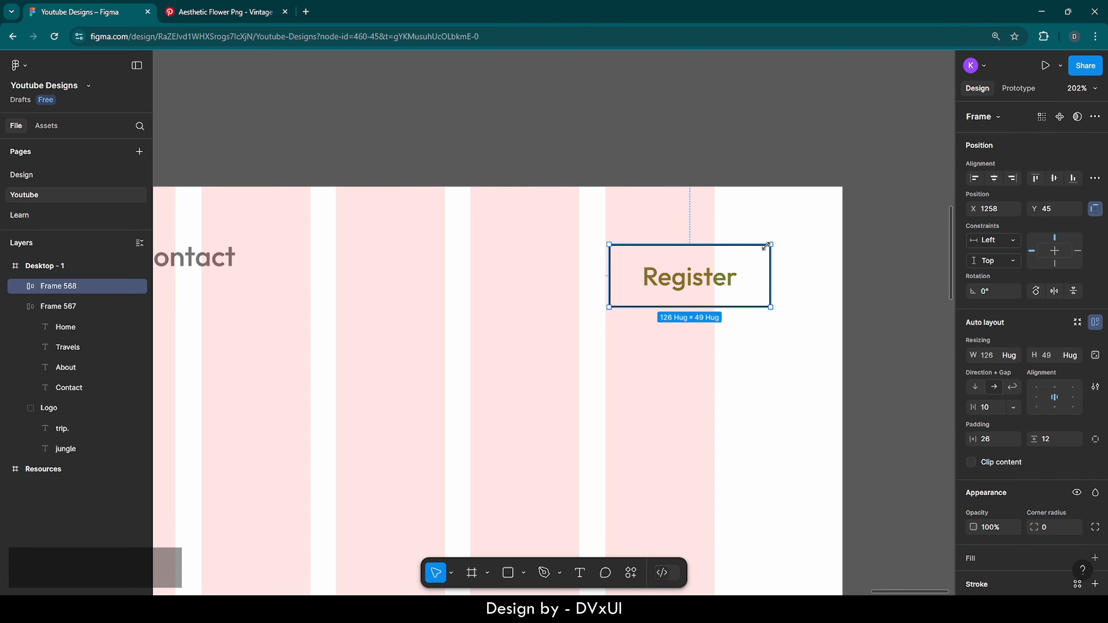
# Set the Register button's border opacity to 30%
pyautogui.scroll(-3, 1004, 482)
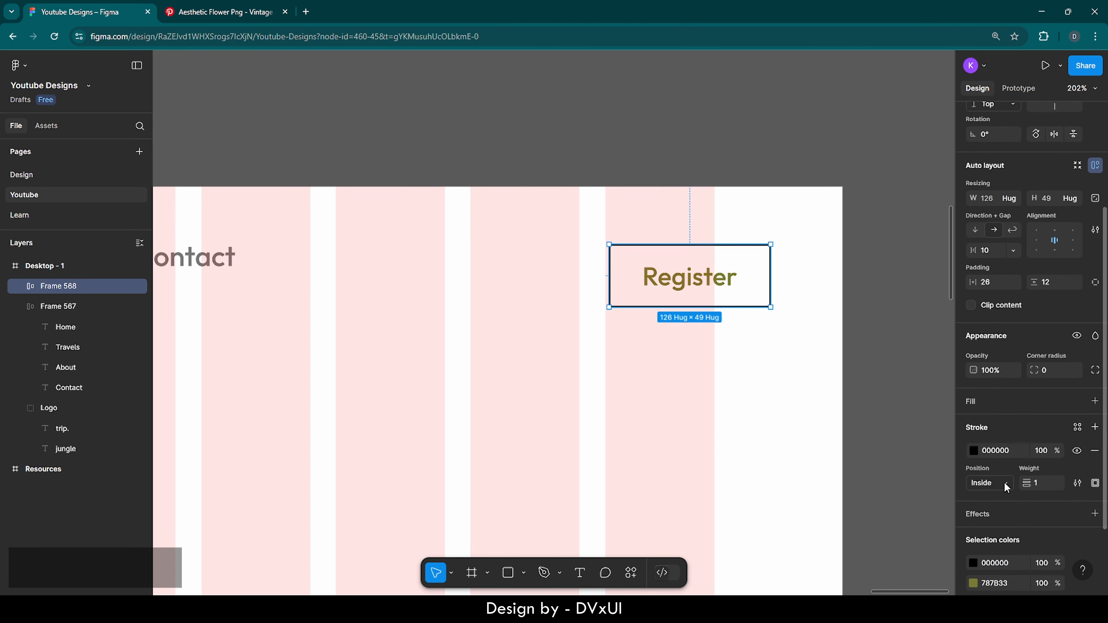
pyautogui.scroll(-1, 984, 451)
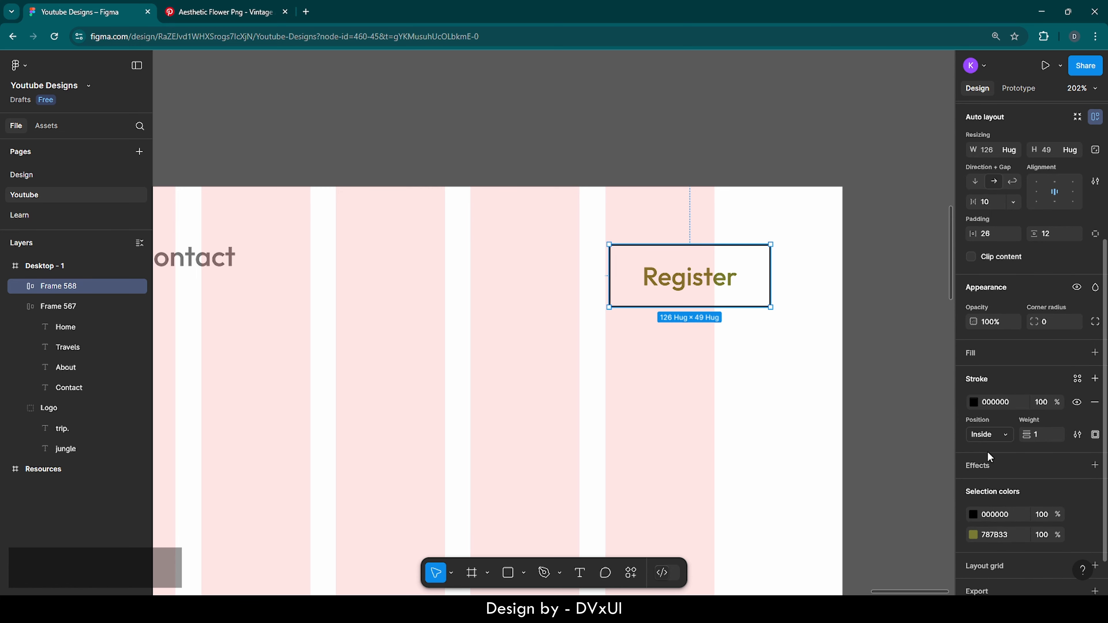
pyautogui.click(1041, 405)
pyautogui.write('30')
pyautogui.press('Return')
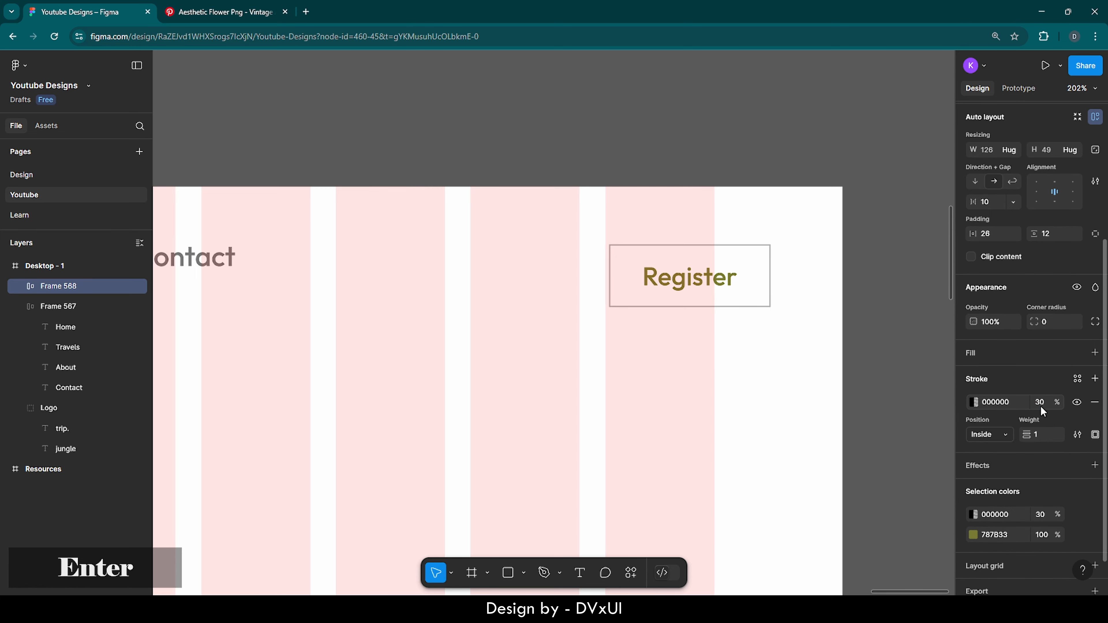
pyautogui.click(796, 320)
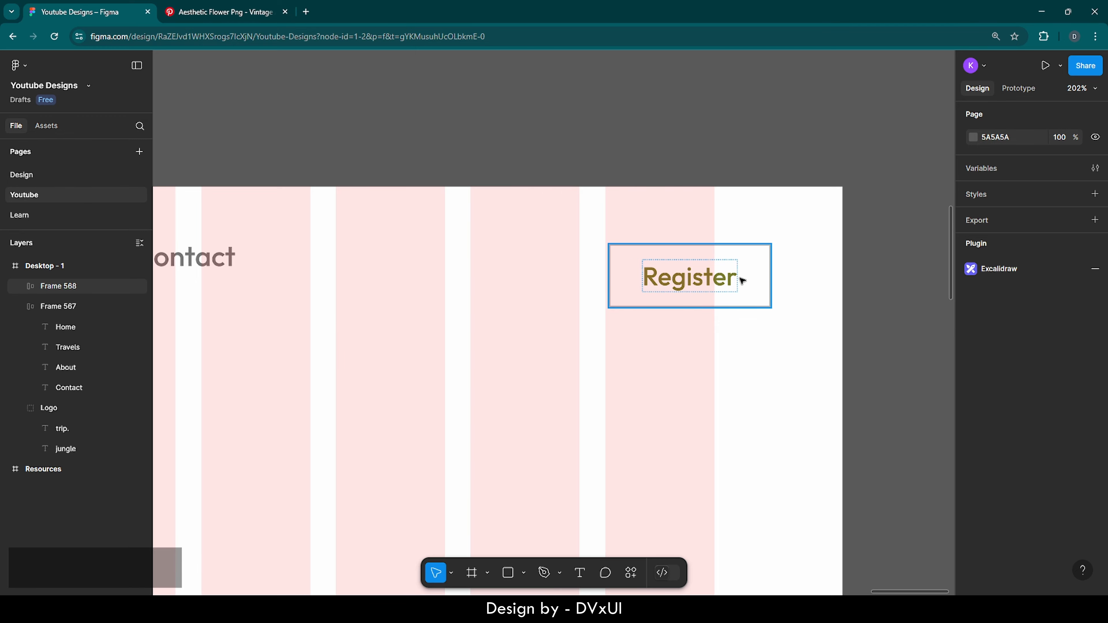
pyautogui.keyDown('ctrl'); pyautogui.scroll(-5, 791, 336); pyautogui.keyUp('ctrl')
pyautogui.keyDown('ctrl'); pyautogui.scroll(-2, 792, 337); pyautogui.keyUp('ctrl')
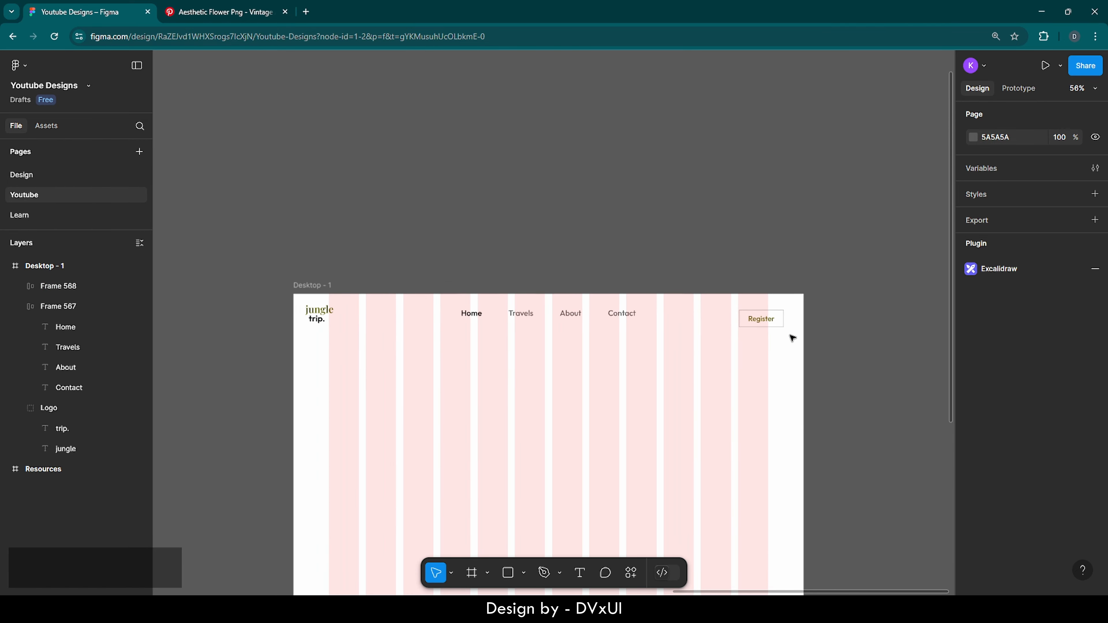
pyautogui.scroll(-3, 791, 336)
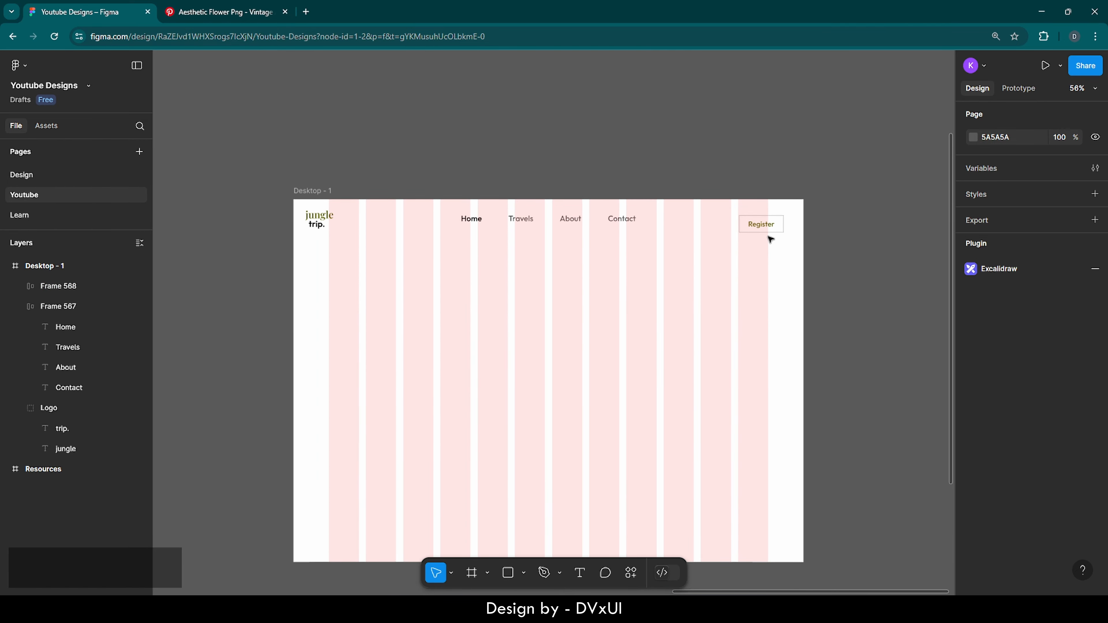
# Select the Register button, the nav links and the logo together
pyautogui.click(762, 225)
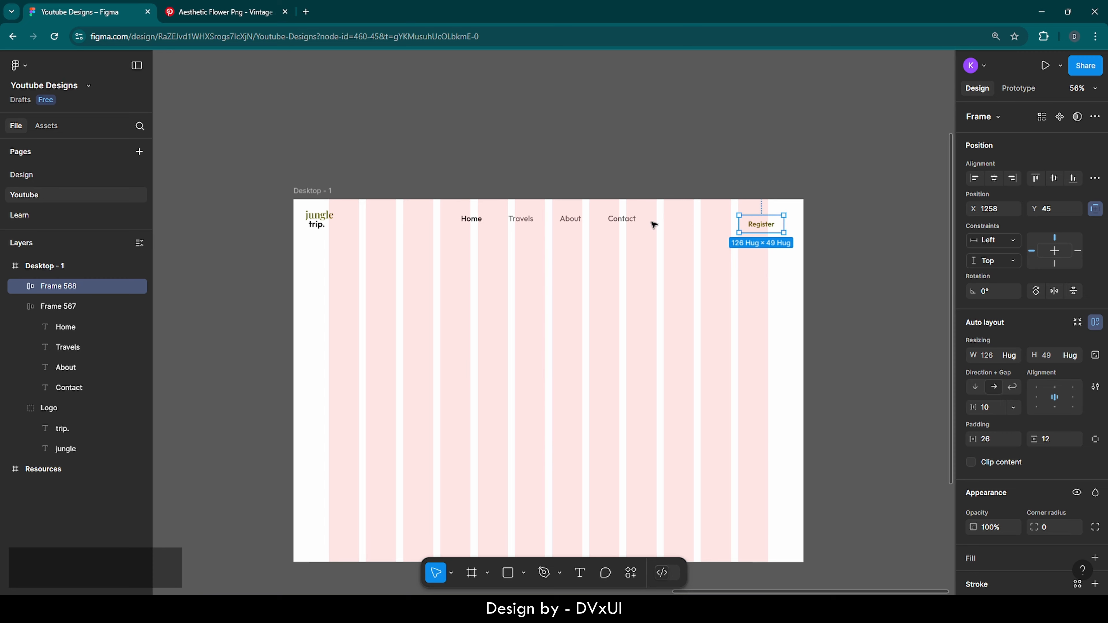
pyautogui.keyDown('shift'); pyautogui.click(519, 224); pyautogui.keyUp('shift')
pyautogui.keyDown('shift'); pyautogui.click(318, 219); pyautogui.keyUp('shift')
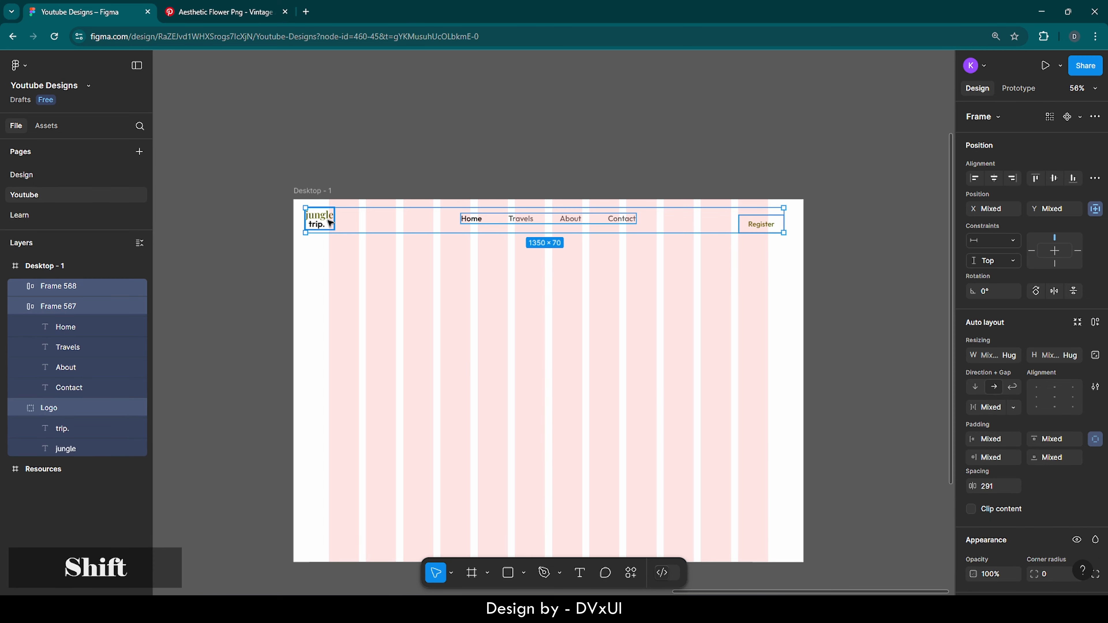
# Wrap the logo, nav links and Register button in auto-layout Frame 569
pyautogui.click(1095, 322)
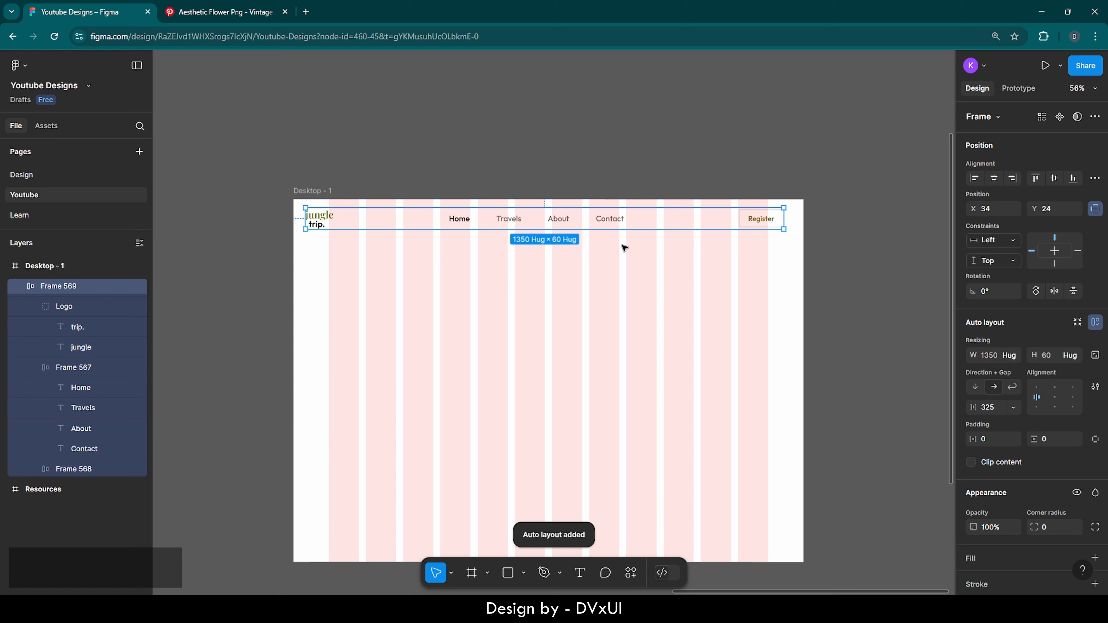
pyautogui.click(597, 250)
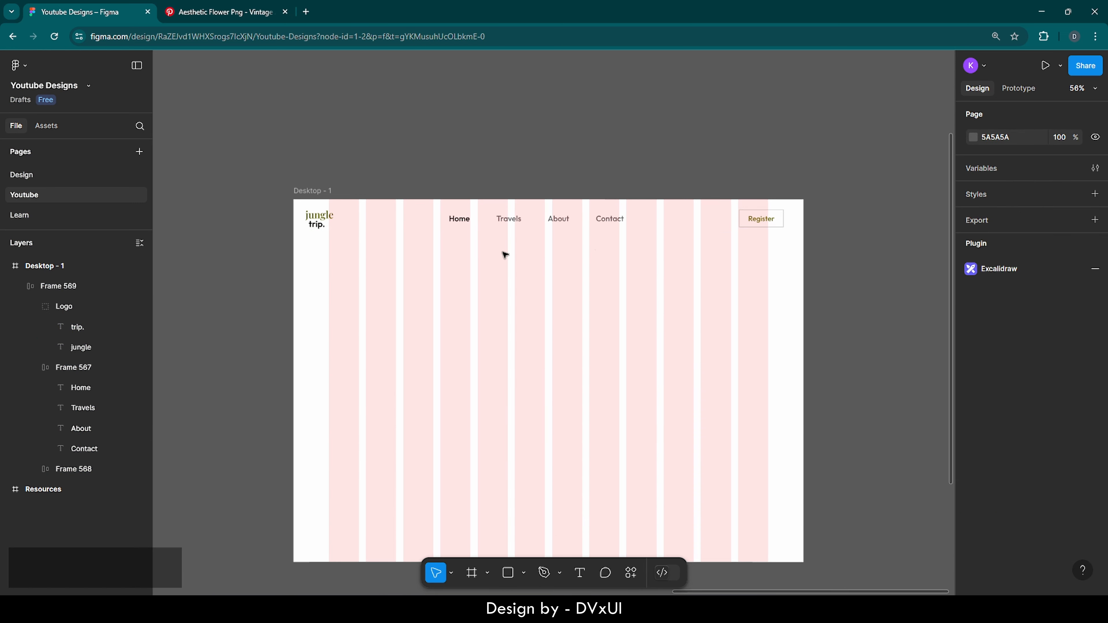
pyautogui.scroll(3, 505, 255)
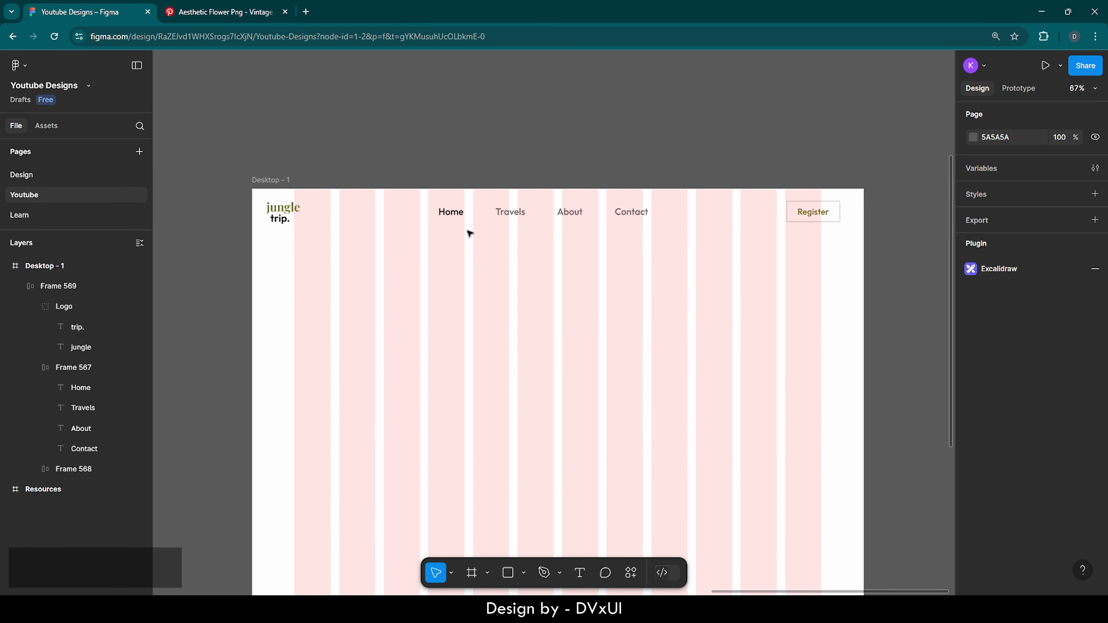
pyautogui.click(448, 223)
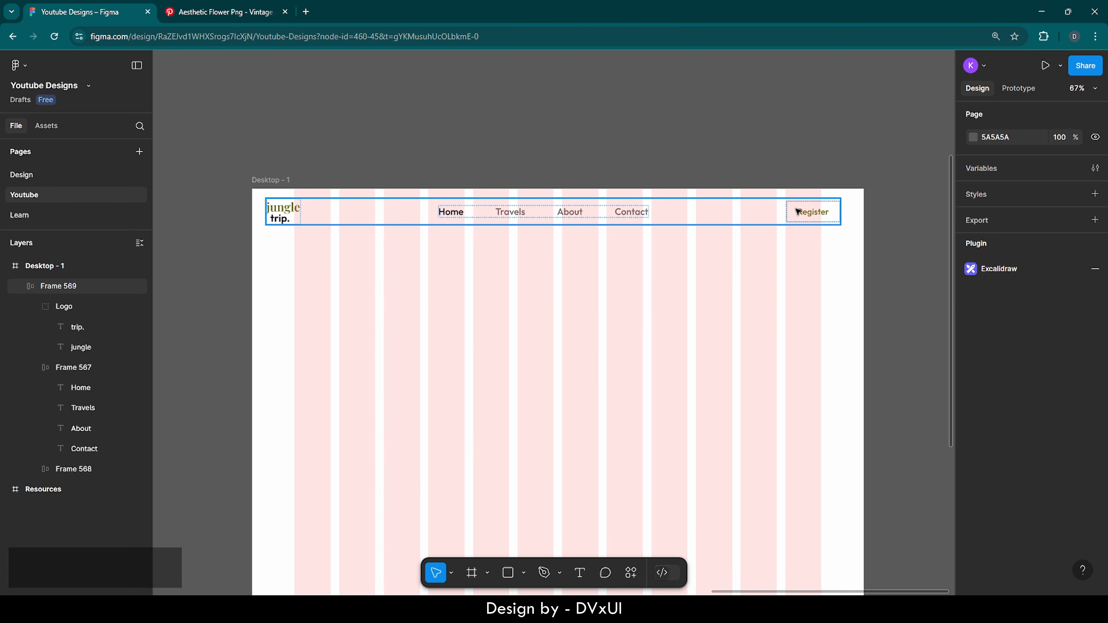
# Set the logo group's width to 126 to match the Register button
pyautogui.click(805, 213)
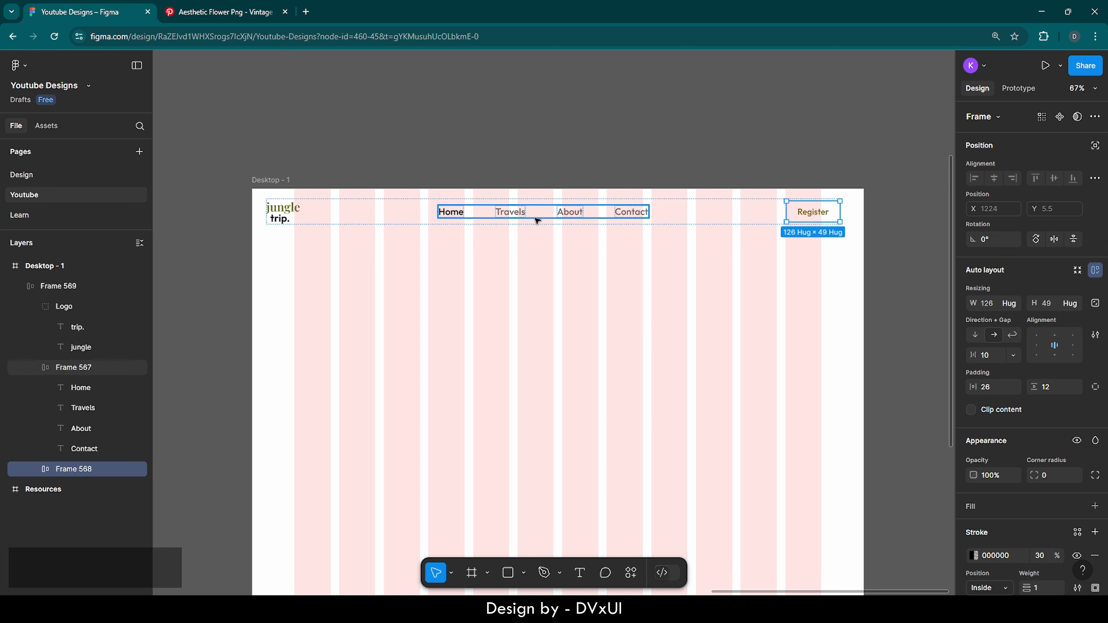
pyautogui.click(285, 213)
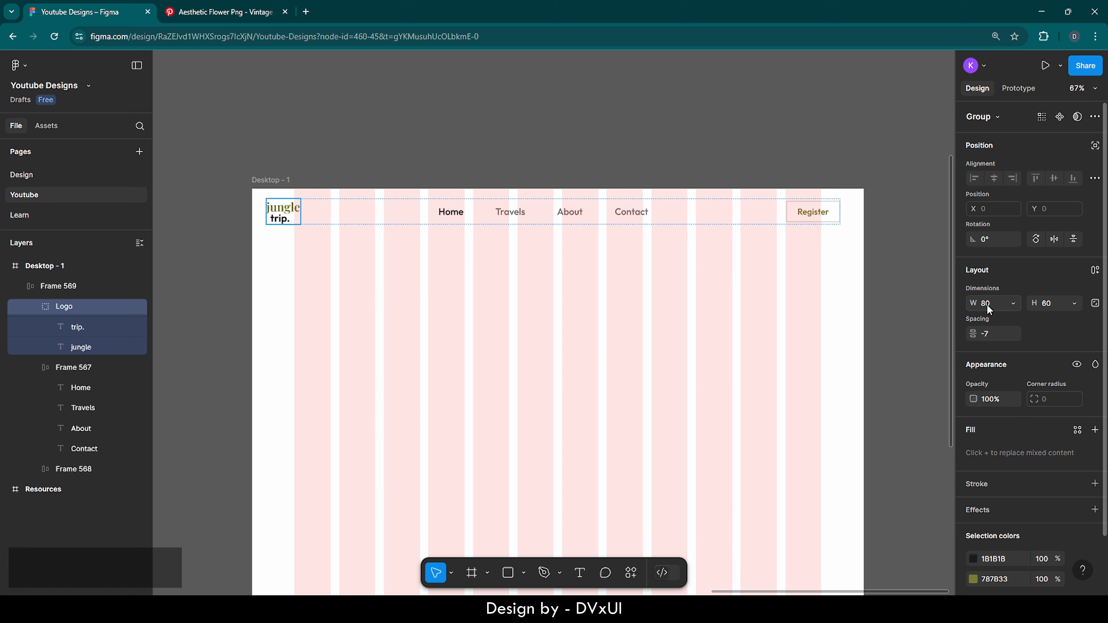
pyautogui.click(807, 215)
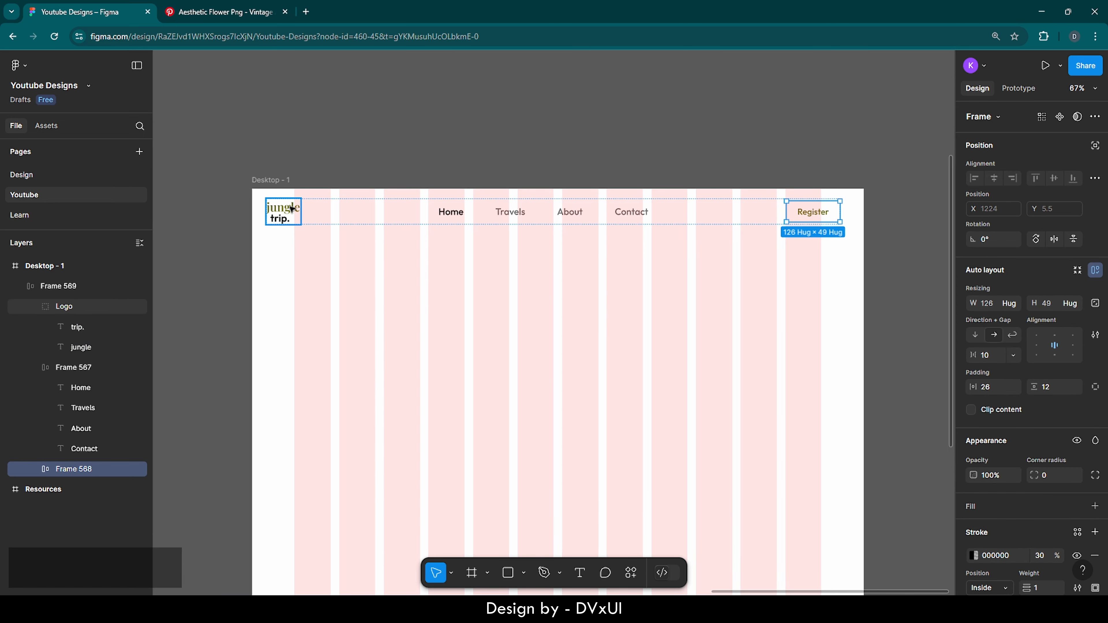
pyautogui.click(277, 214)
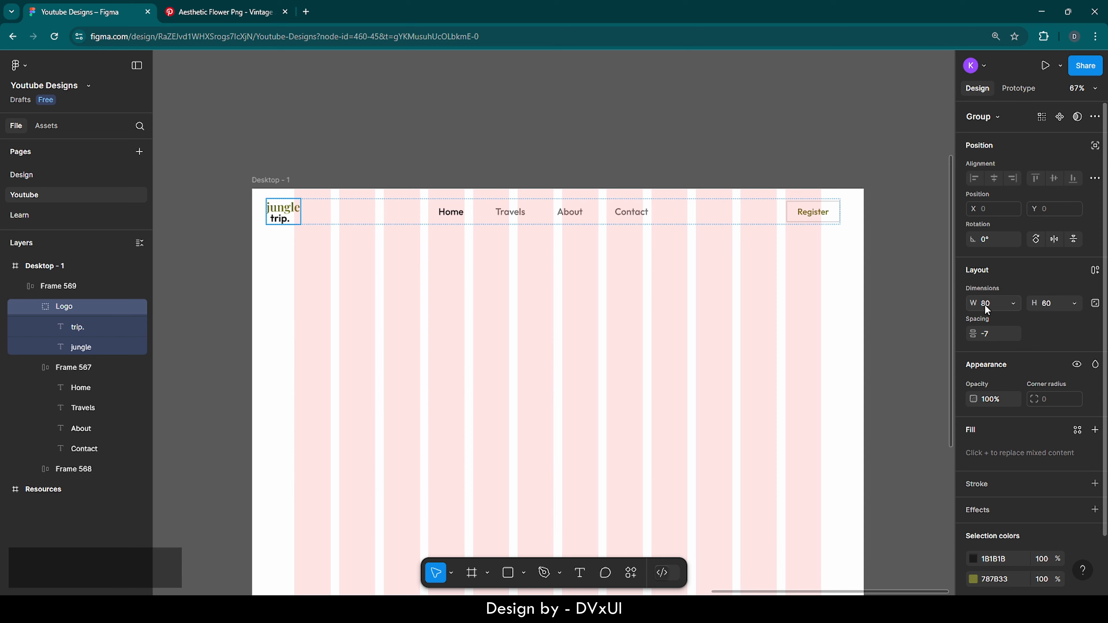
pyautogui.write('126')
pyautogui.press('Return')
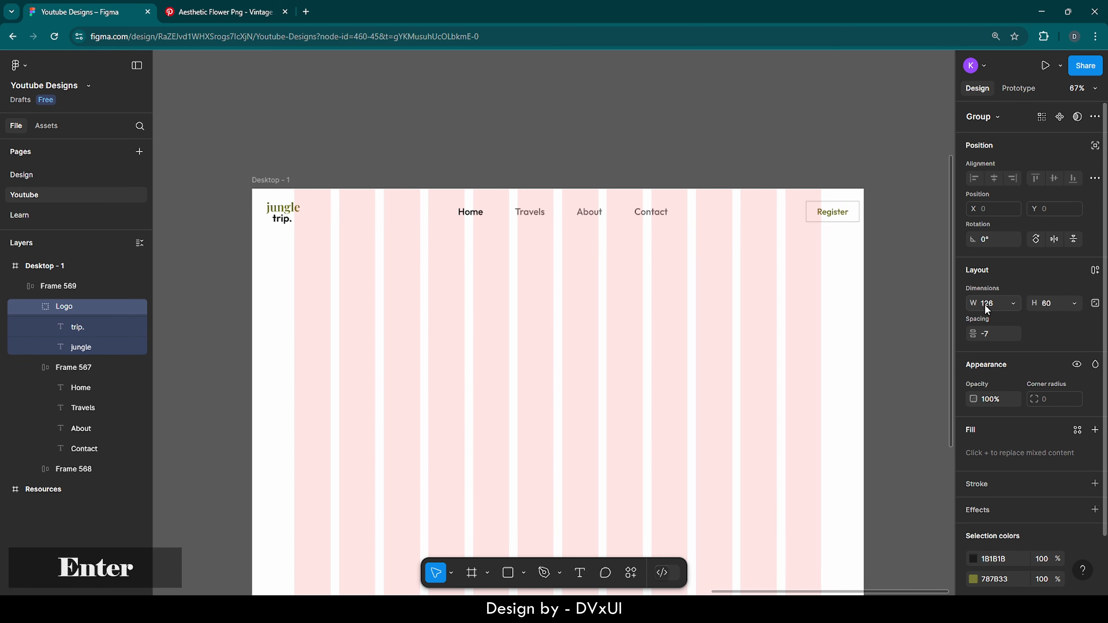
# Nudge the trip. text 10 px left inside the logo
pyautogui.doubleClick(281, 221)
pyautogui.scroll(5, 267, 214)
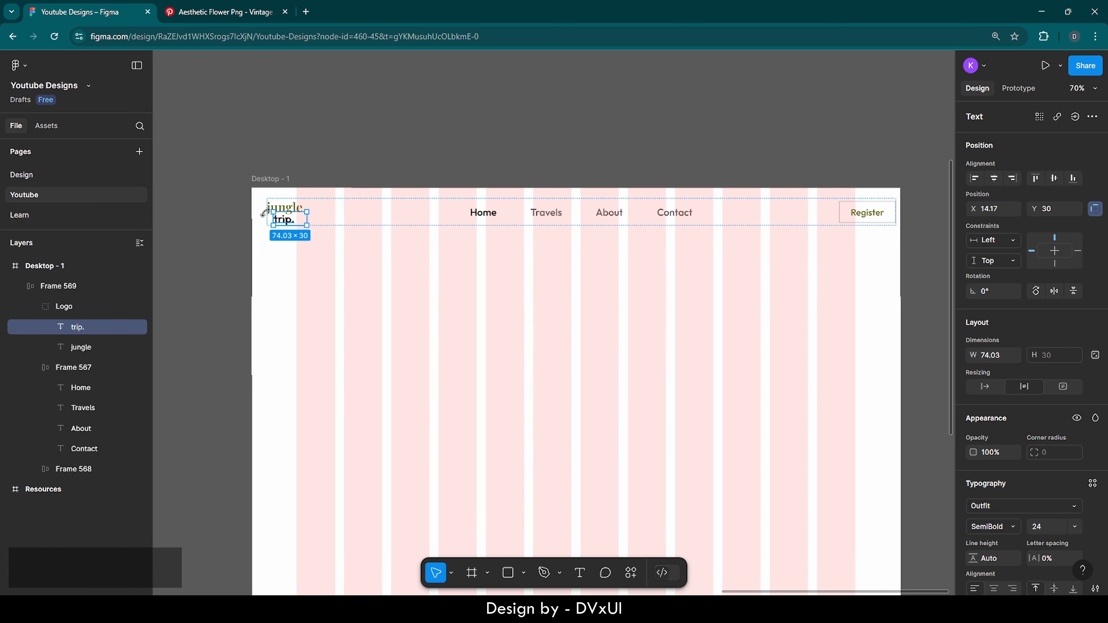
pyautogui.hotkey('shift', 'Left')
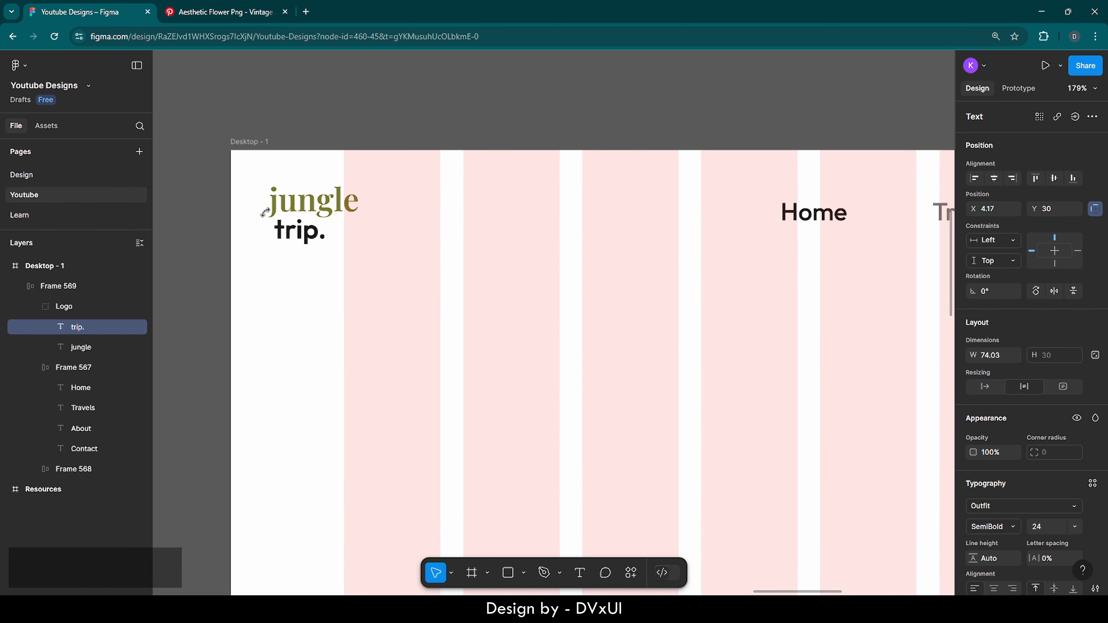
pyautogui.click(361, 280)
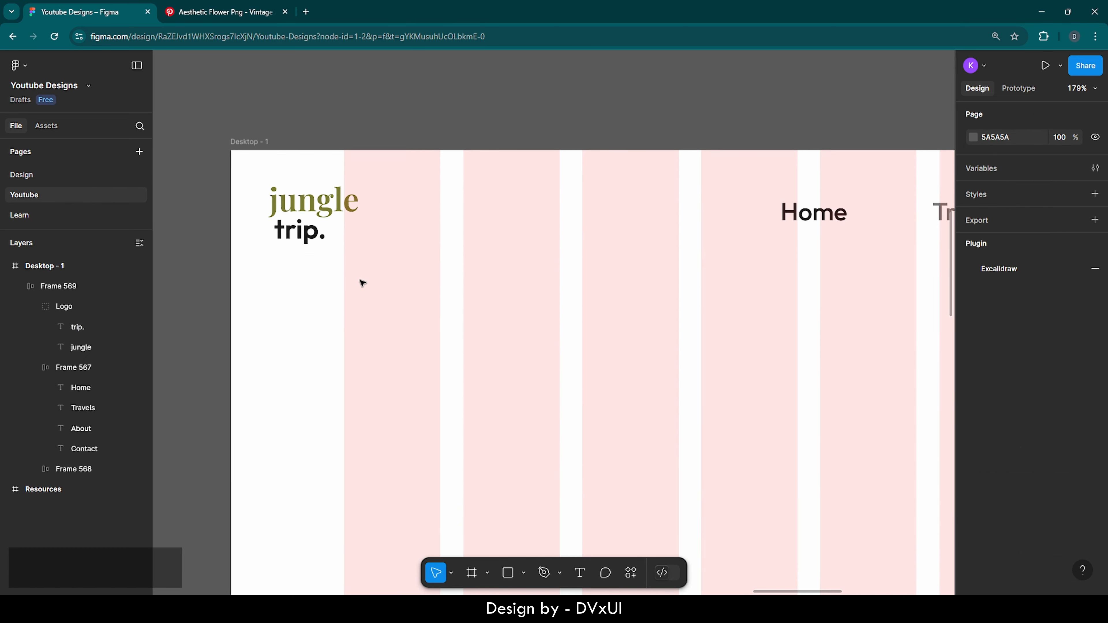
pyautogui.scroll(-2, 362, 283)
pyautogui.scroll(-6, 362, 283)
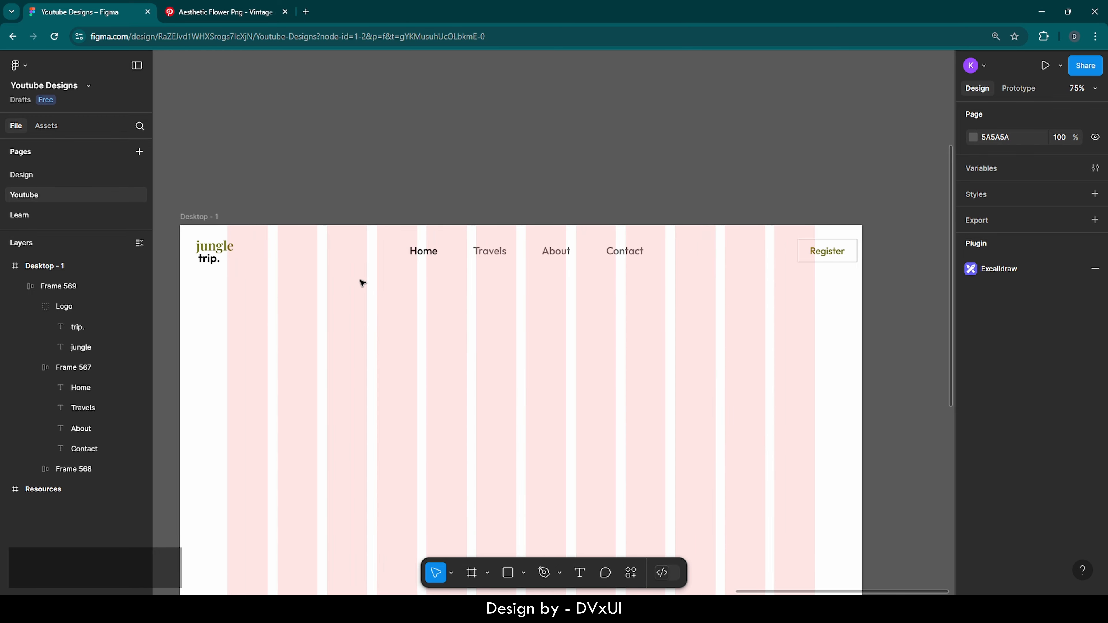
# Centre the whole header row horizontally on the page
pyautogui.scroll(-1, 361, 283)
pyautogui.click(523, 190)
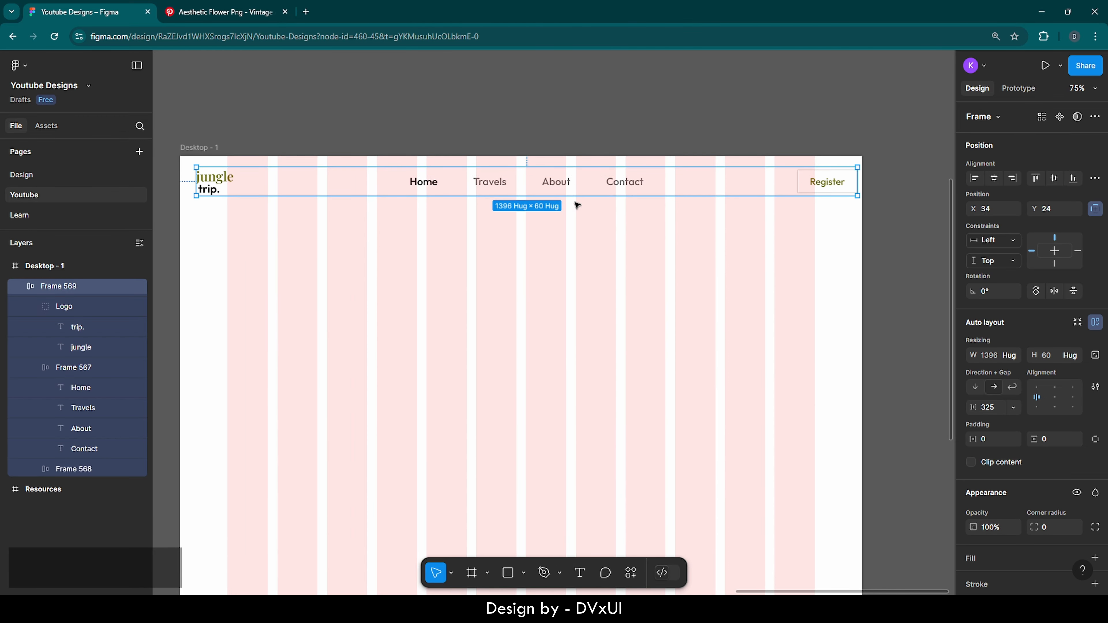
pyautogui.click(993, 179)
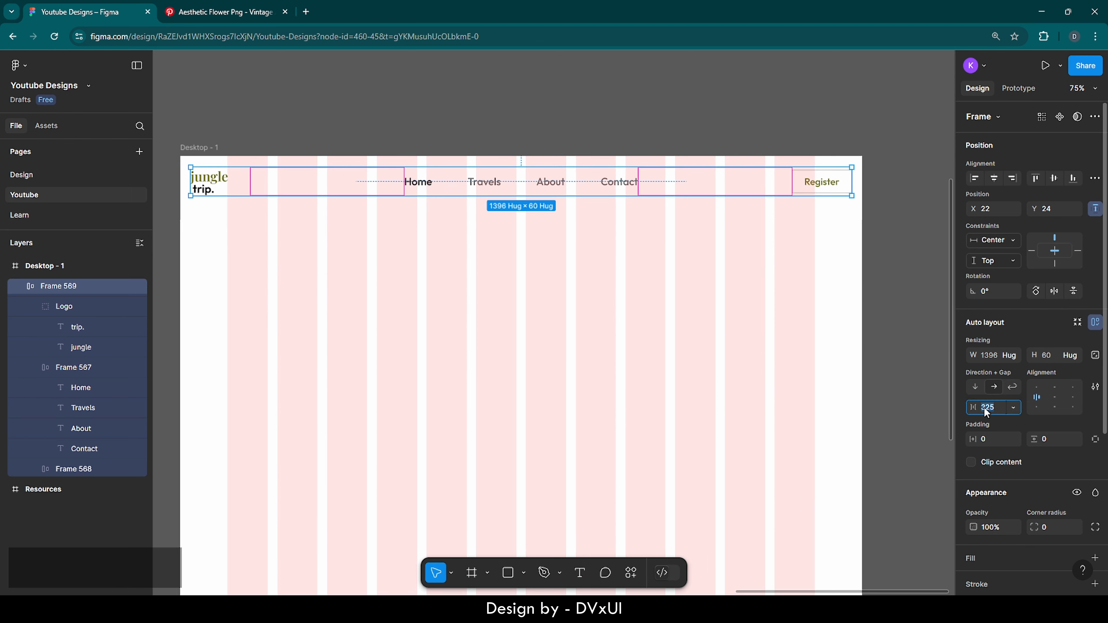
# Set the gap between the header groups to 300
pyautogui.press('BackSpace')
pyautogui.write('330')
pyautogui.press('BackSpace')
pyautogui.press('BackSpace')
pyautogui.write('20')
pyautogui.press('Return')
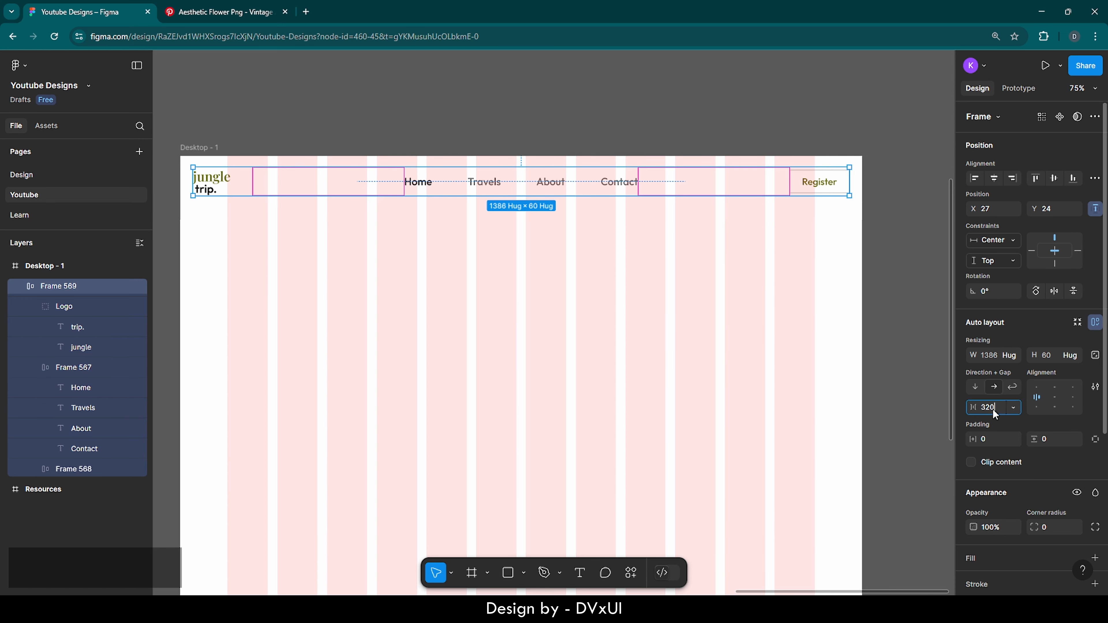
pyautogui.write('300')
pyautogui.press('Return')
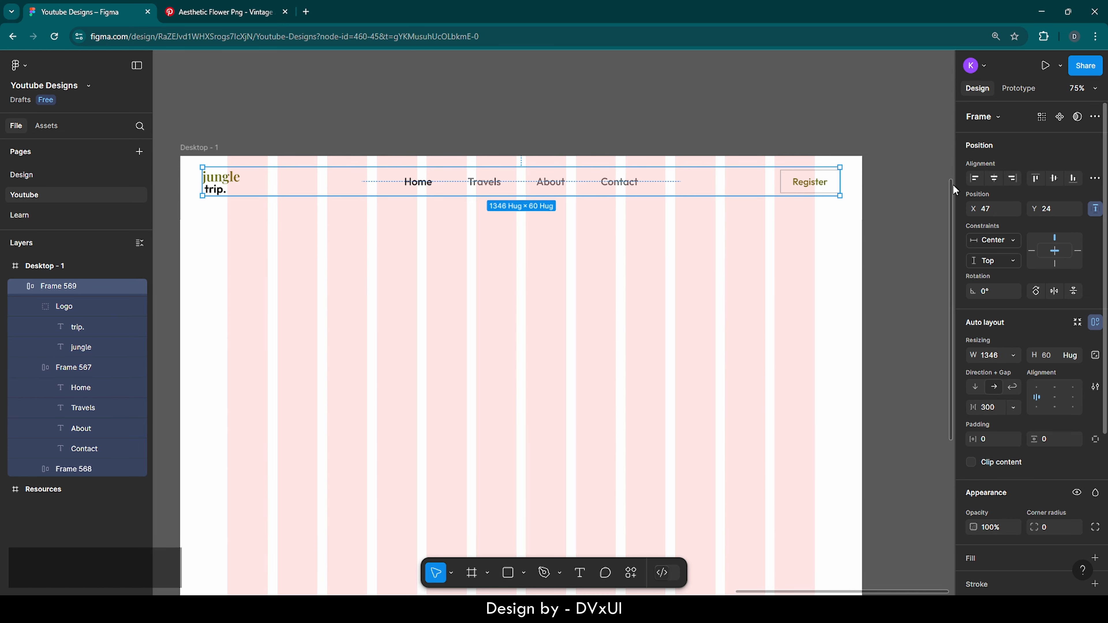
pyautogui.click(650, 278)
pyautogui.scroll(-3, 650, 277)
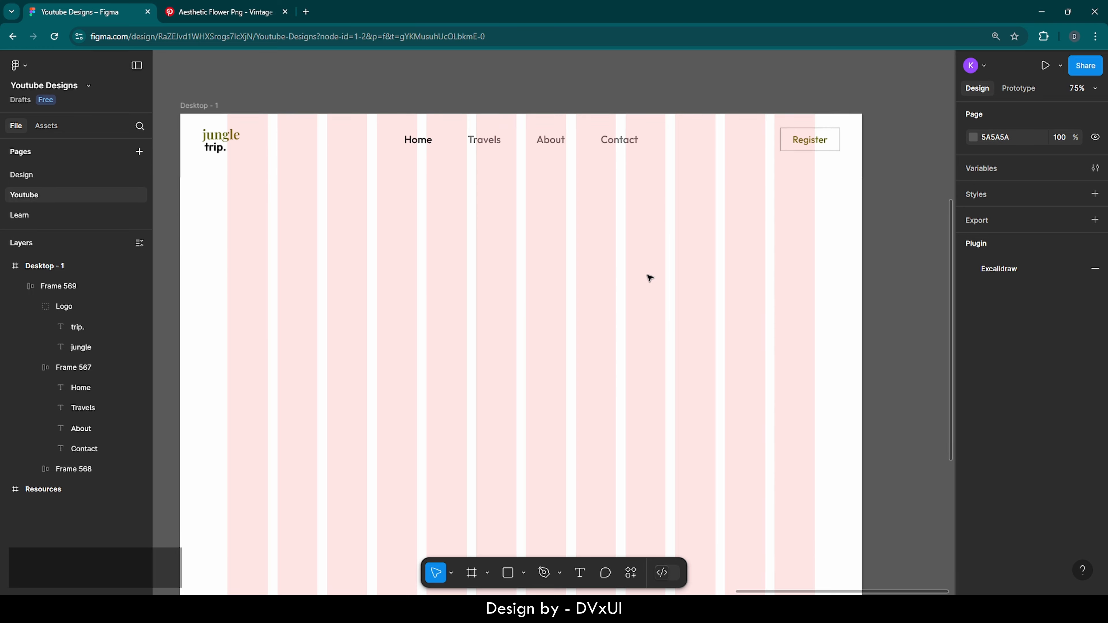
pyautogui.scroll(-3, 649, 278)
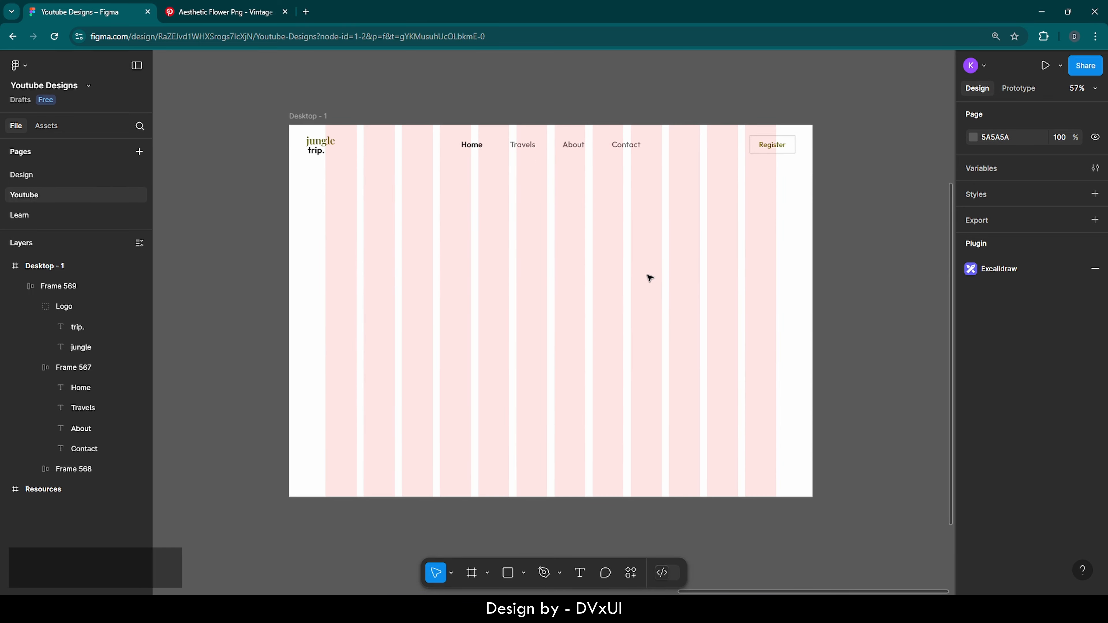
pyautogui.hscroll(-1, 650, 278)
pyautogui.hscroll(-1, 649, 278)
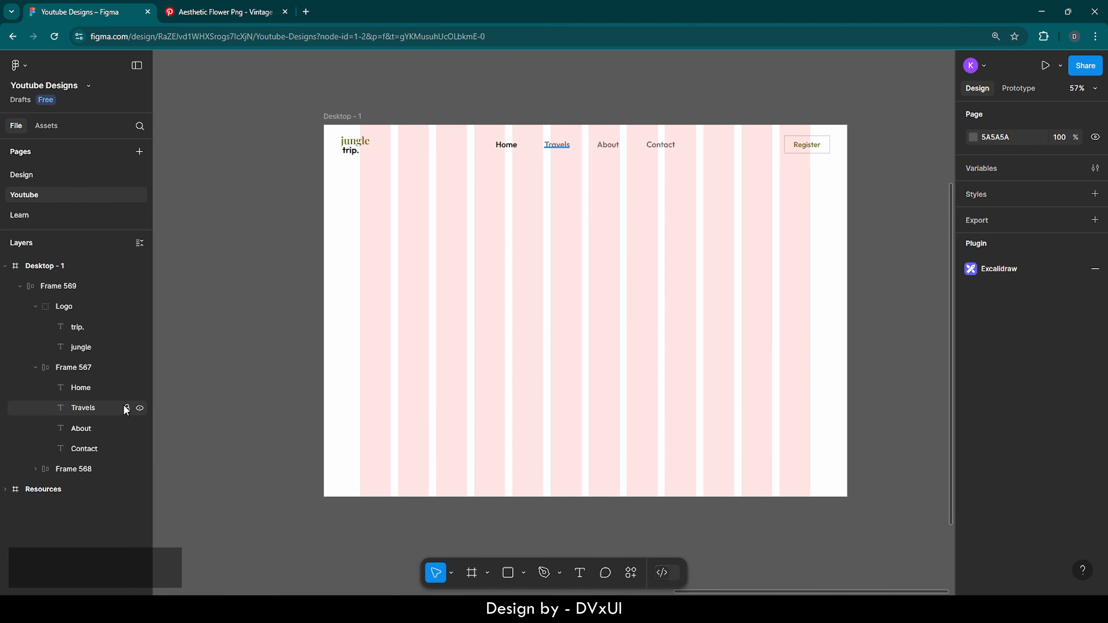
# Copy the wildflower image from Resources and paste it into Desktop - 1
pyautogui.click(13, 493)
pyautogui.hotkey('shift', '2')
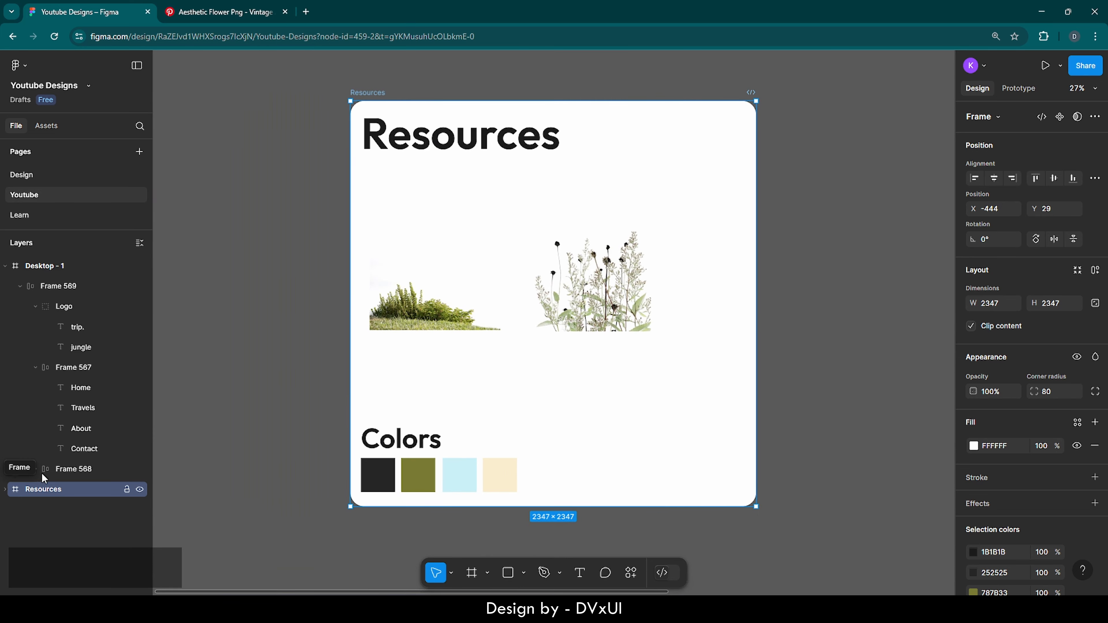
pyautogui.click(603, 240)
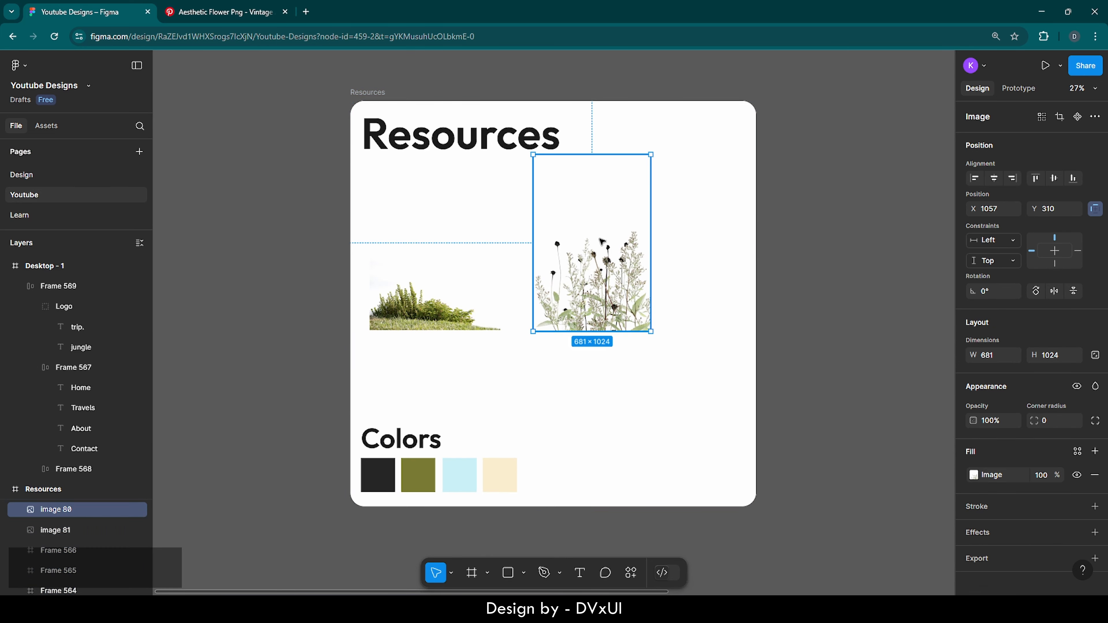
pyautogui.hotkey('ctrl', 'c')
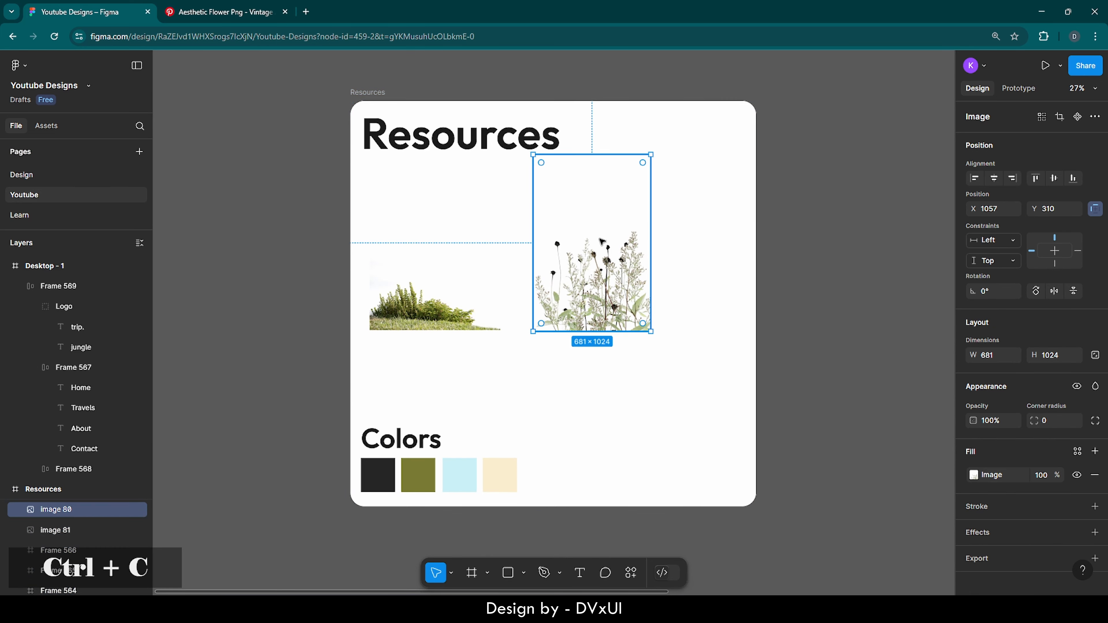
pyautogui.click(16, 269)
pyautogui.hotkey('shift', '2')
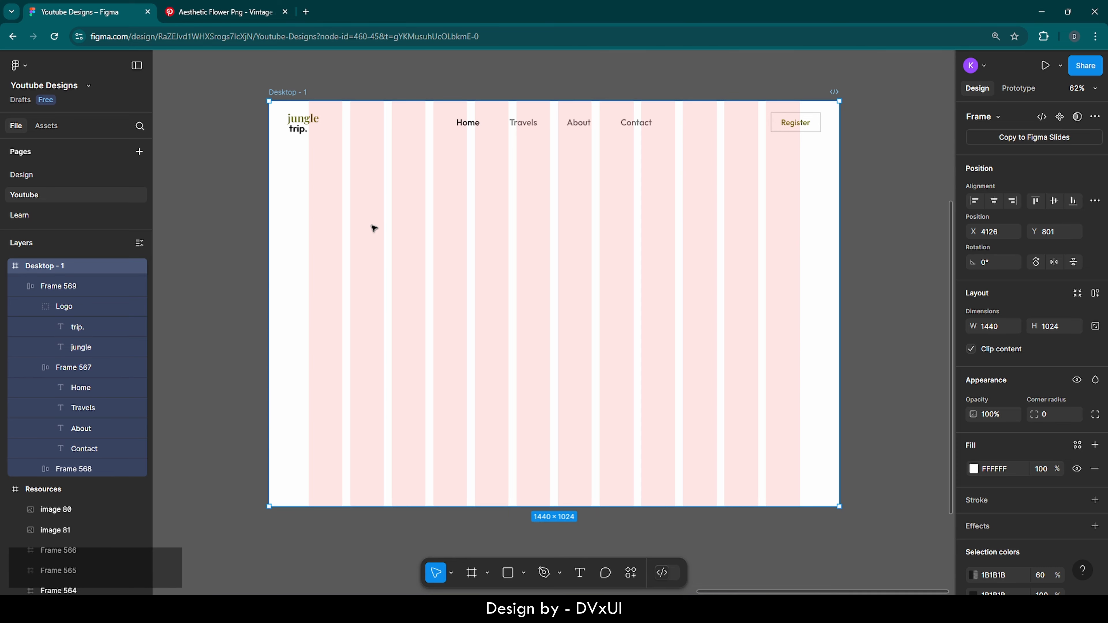
pyautogui.hotkey('ctrl', 'v')
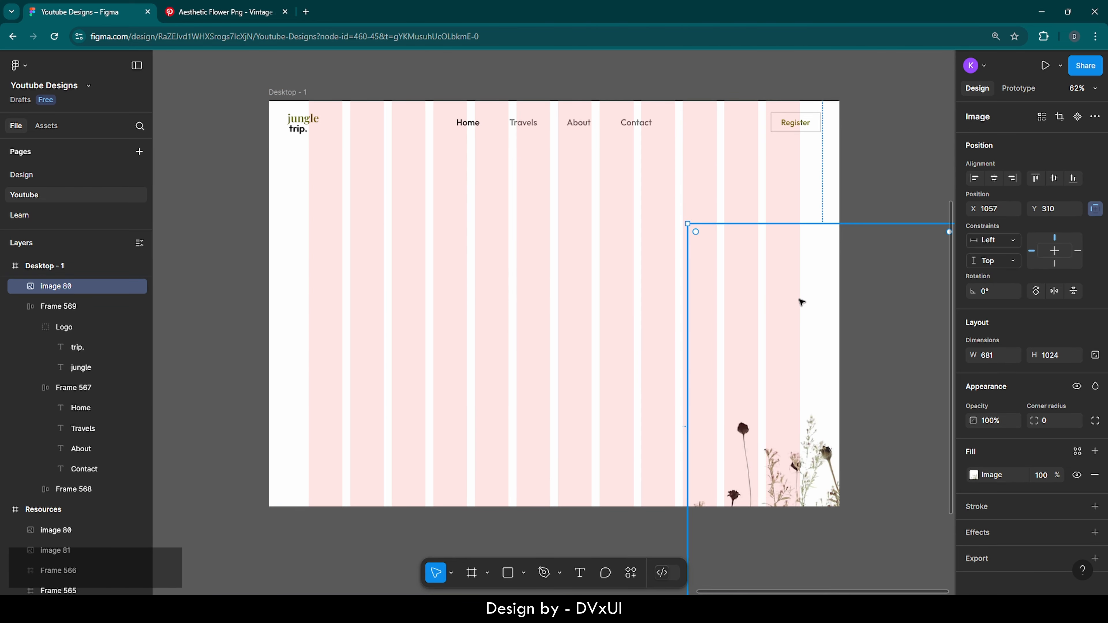
# Align the wildflower image to the frame's vertical centre and right edge
pyautogui.click(1055, 179)
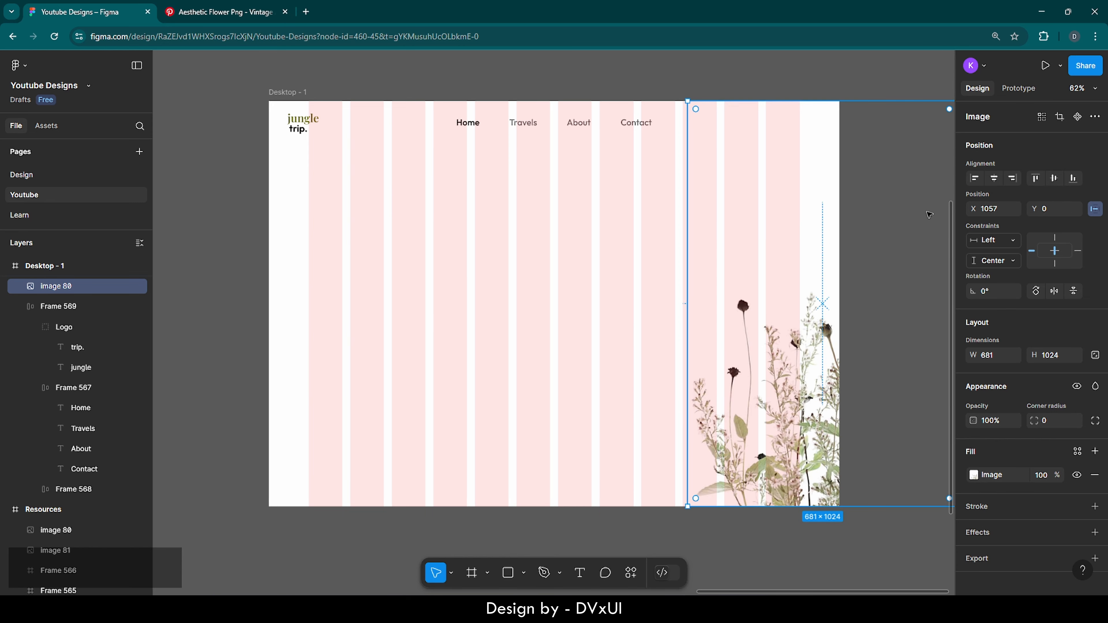
pyautogui.click(1013, 178)
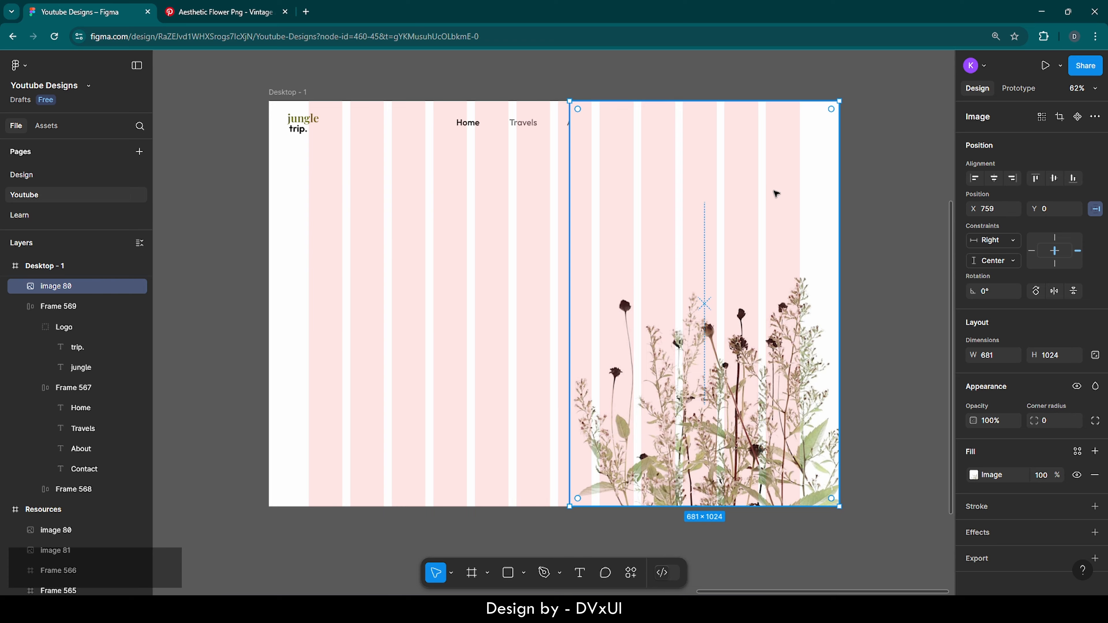
pyautogui.moveTo(797, 168)
pyautogui.mouseDown()
pyautogui.moveTo(944, 210)
pyautogui.moveTo(1014, 207)
pyautogui.moveTo(801, 184)
pyautogui.mouseUp()
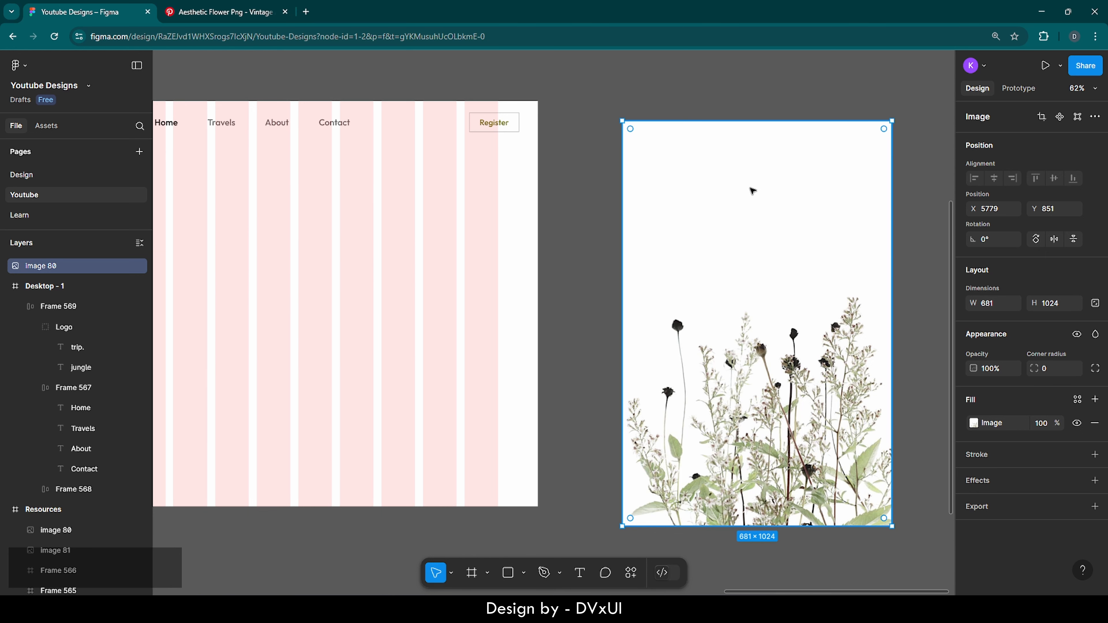
pyautogui.hotkey('ctrl', 'z')
pyautogui.hotkey('ctrl', 'z')
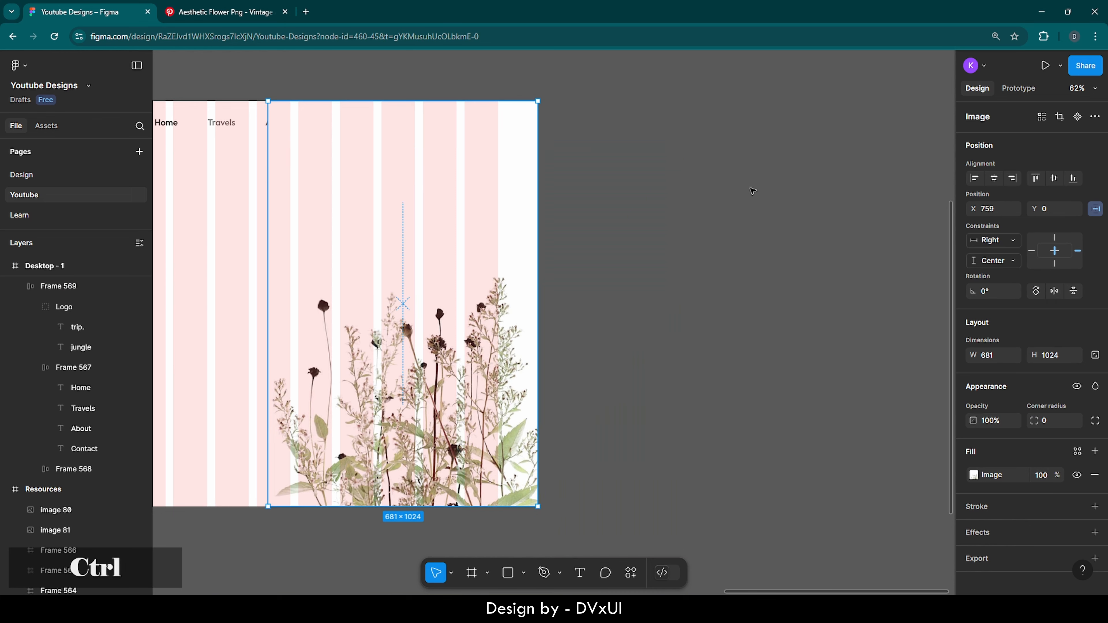
pyautogui.hscroll(-10, 663, 216)
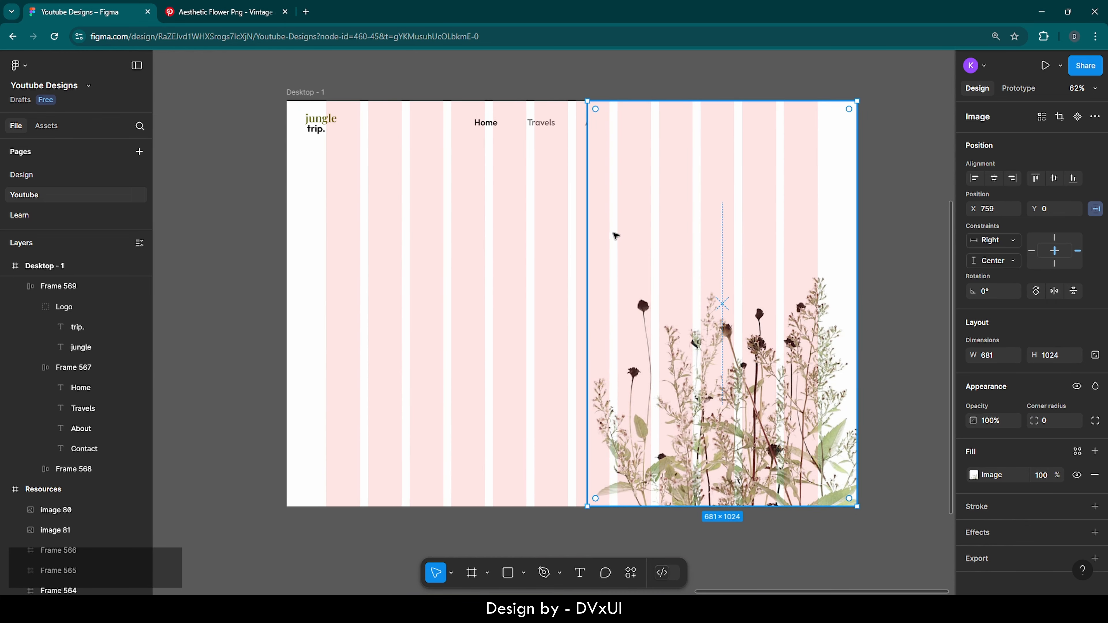
# Send the flower image to the back so it sits behind the navigation bar
pyautogui.rightClick(653, 201)
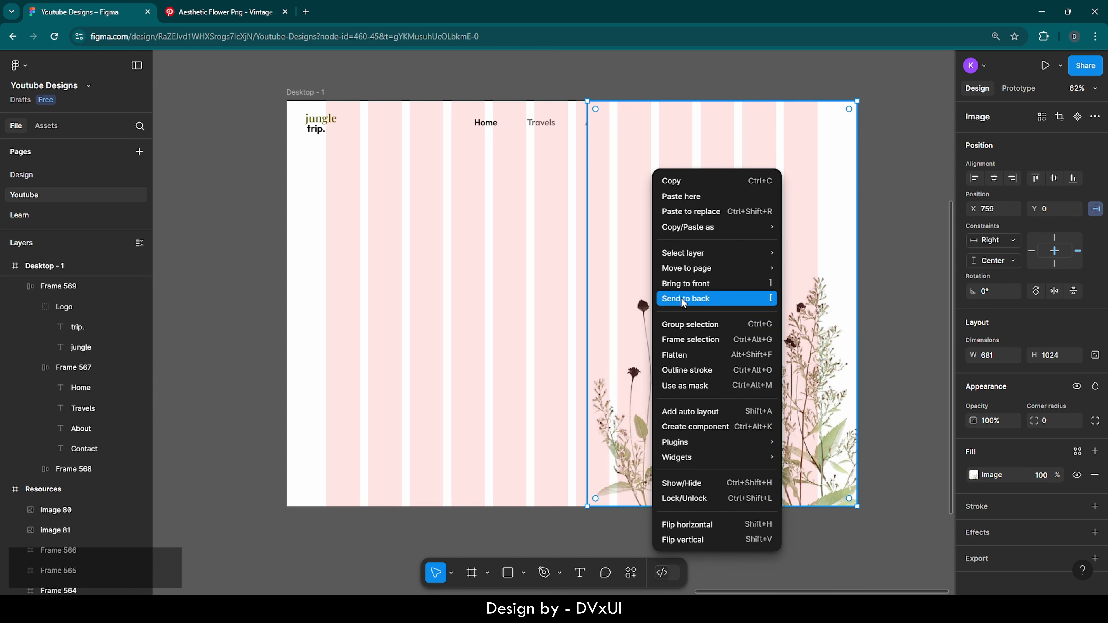
pyautogui.click(673, 300)
pyautogui.click(914, 255)
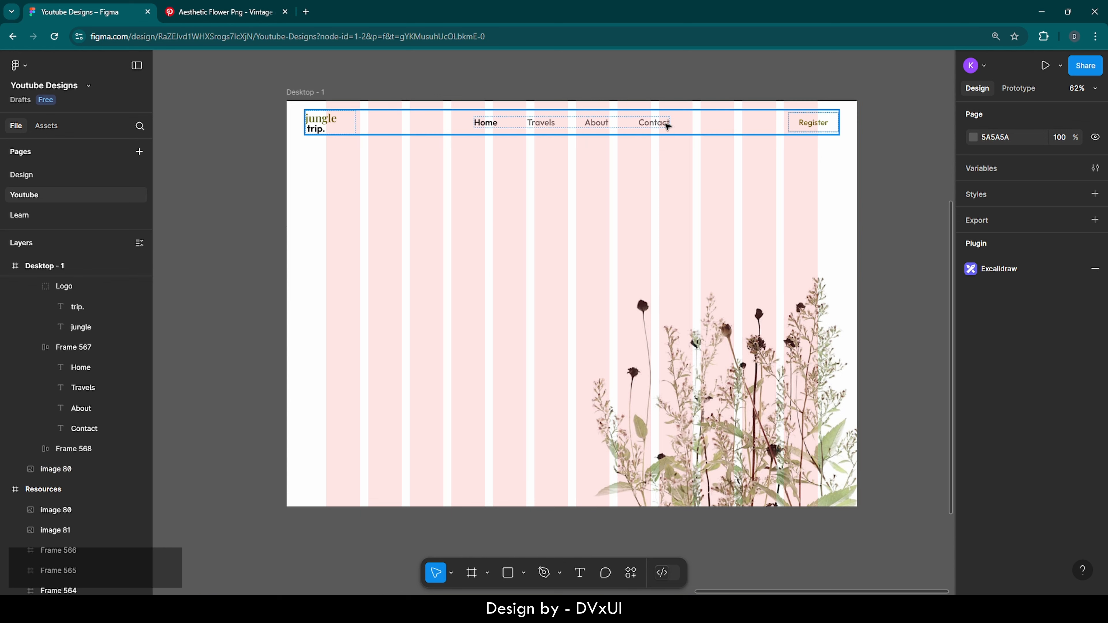
pyautogui.click(735, 246)
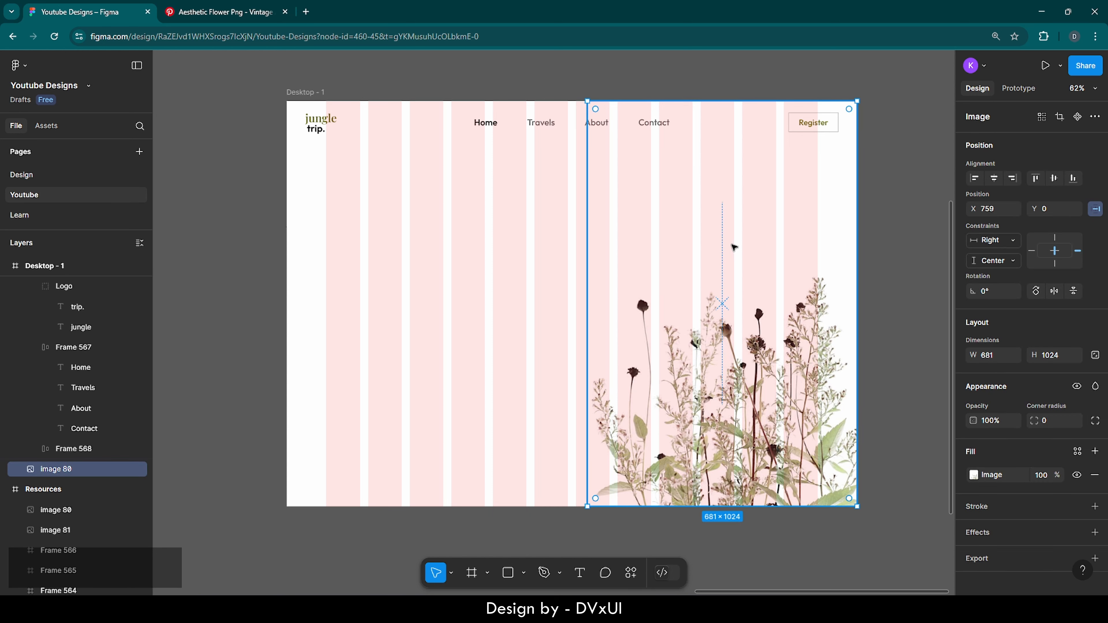
pyautogui.press('Escape')
pyautogui.scroll(1, 474, 337)
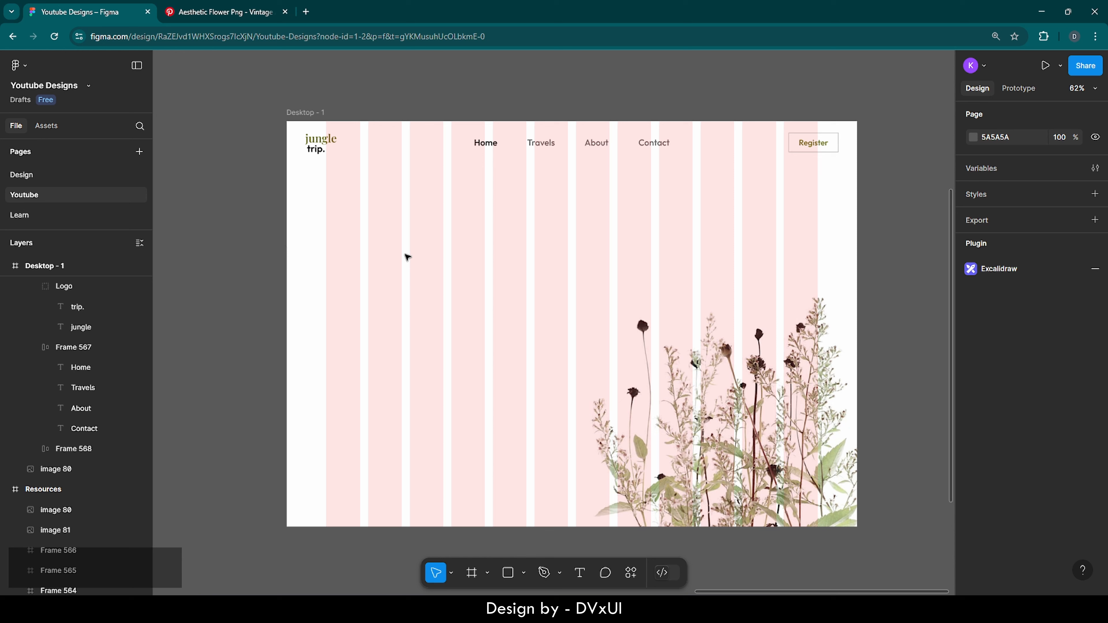
# Create an 'explore.' text layer left of the flowers and set it to 60 px
pyautogui.press('t')
pyautogui.click(403, 253)
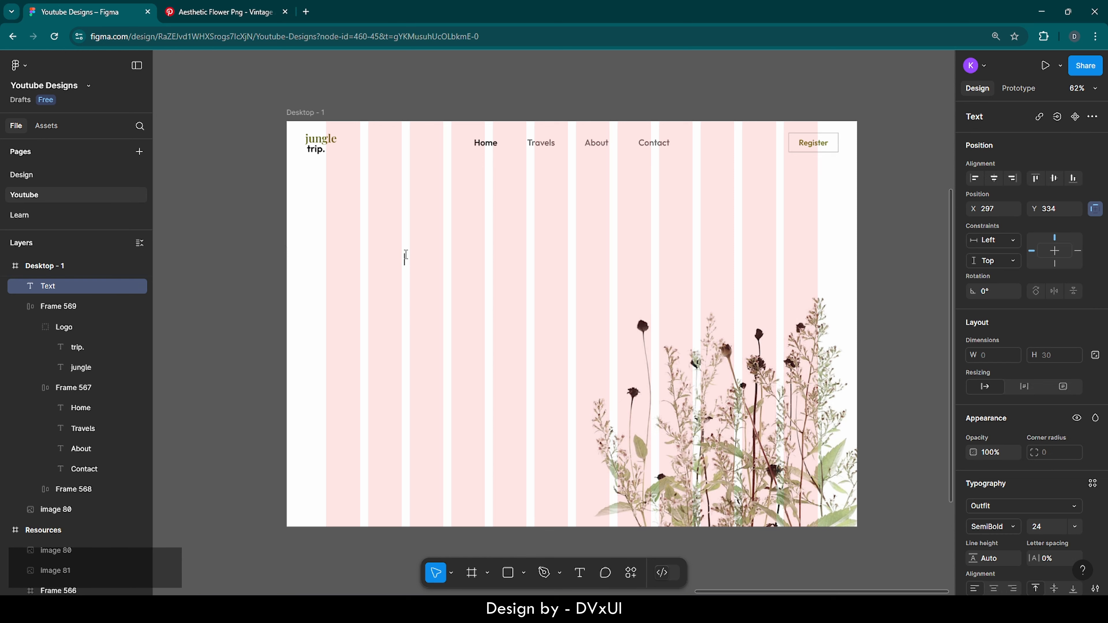
pyautogui.write('explor')
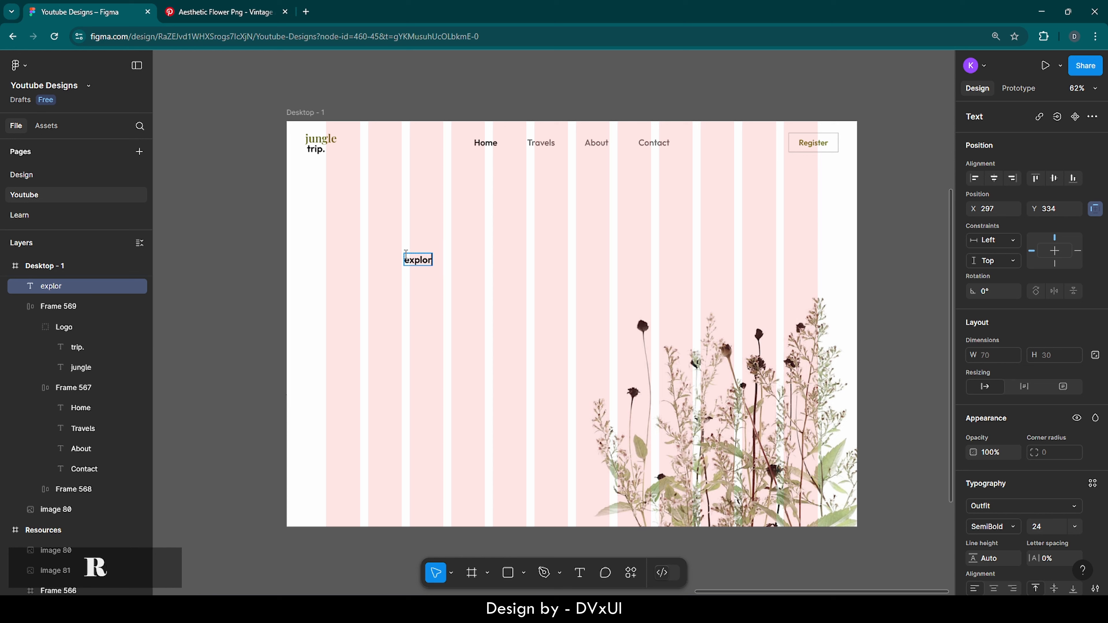
pyautogui.write('e.')
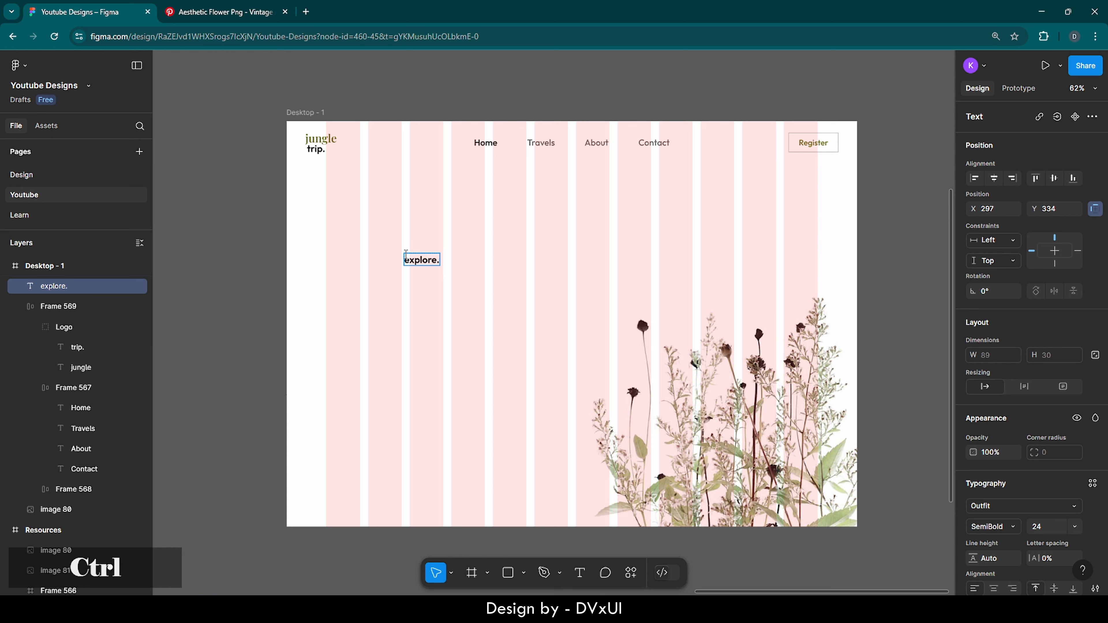
pyautogui.hotkey('ctrl', 'a')
pyautogui.click(1045, 527)
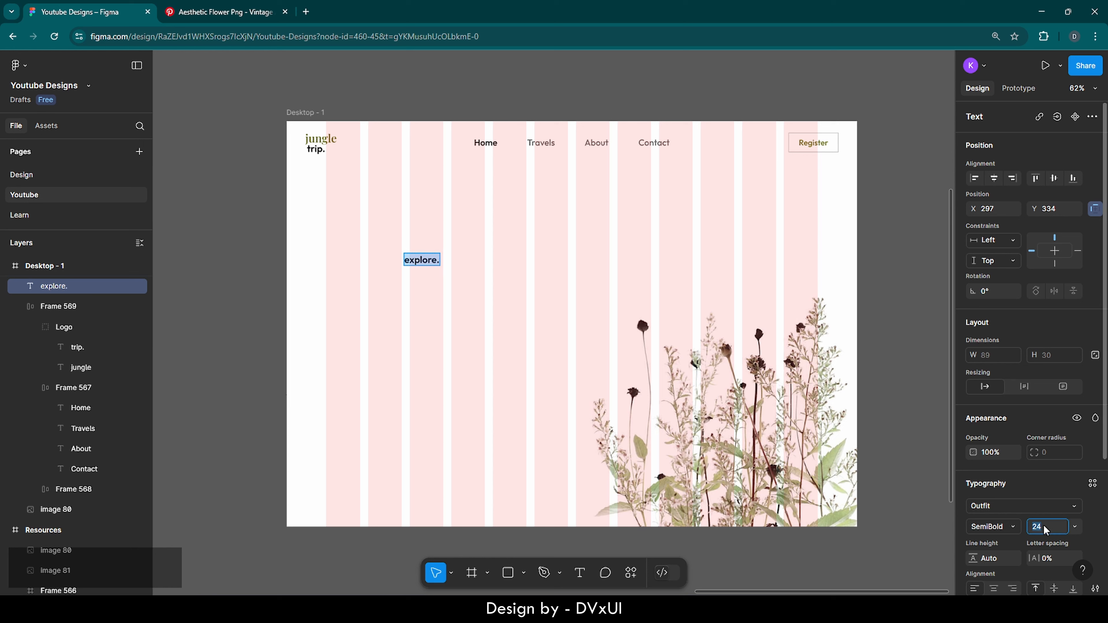
pyautogui.press('BackSpace')
pyautogui.write('60')
pyautogui.press('Return')
# Change 'explore.' to Playfair Display SemiBold Italic and wrap it in auto layout
pyautogui.click(1005, 527)
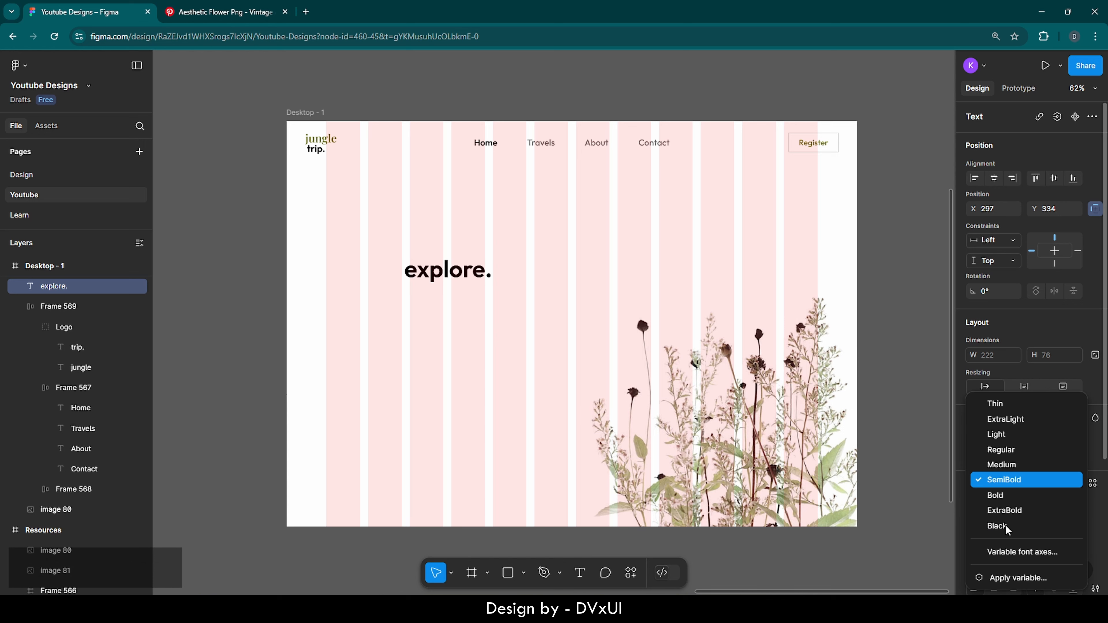
pyautogui.click(999, 483)
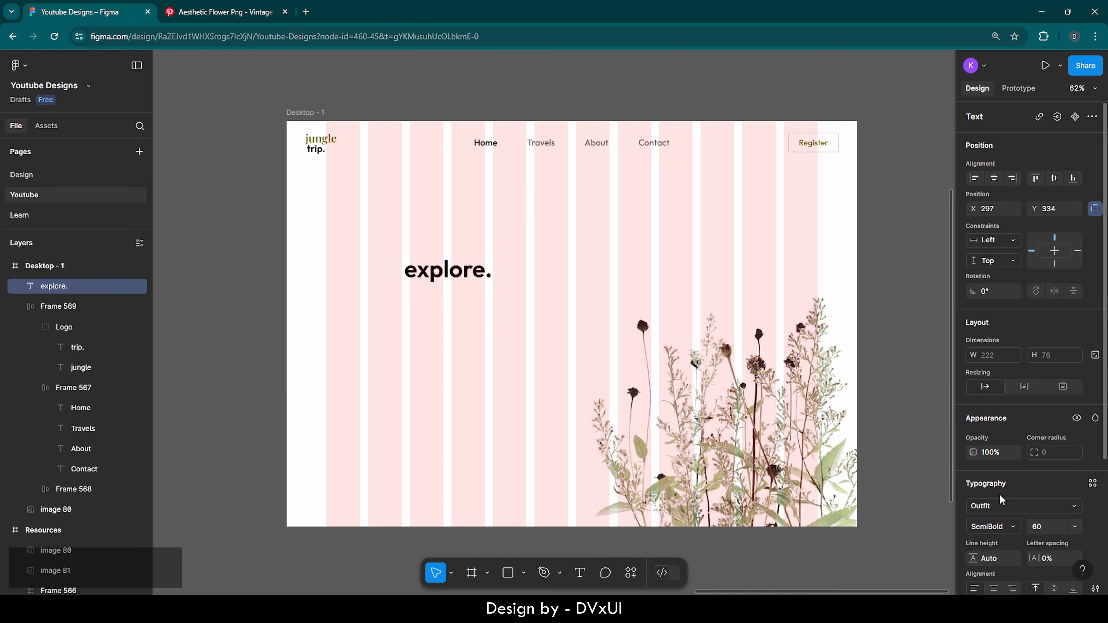
pyautogui.click(998, 507)
pyautogui.write('playf')
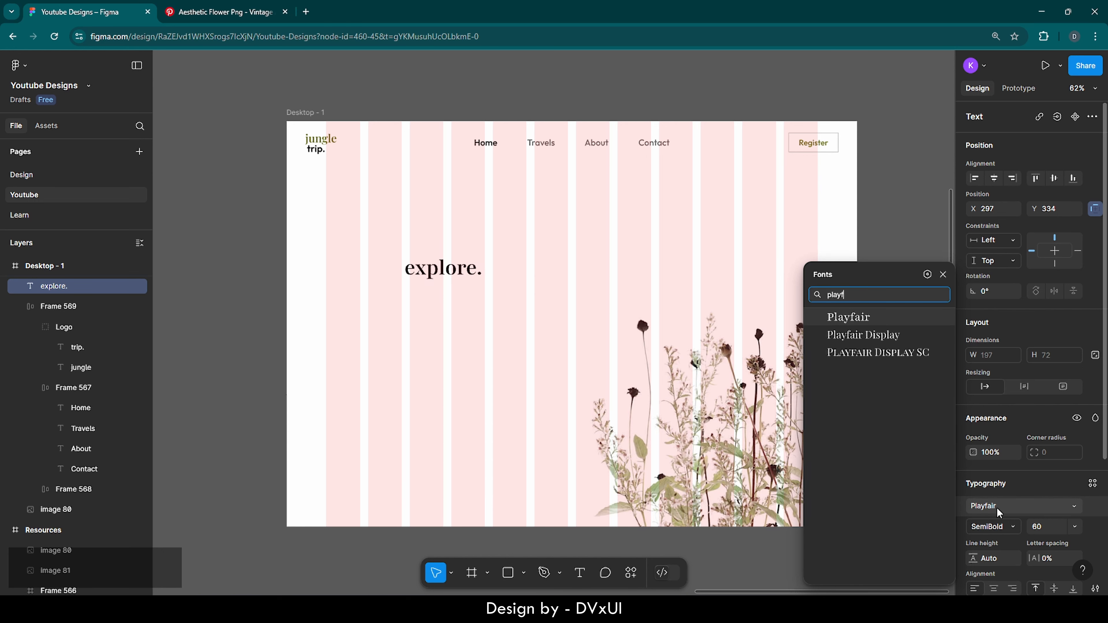
pyautogui.press('Down')
pyautogui.press('Return')
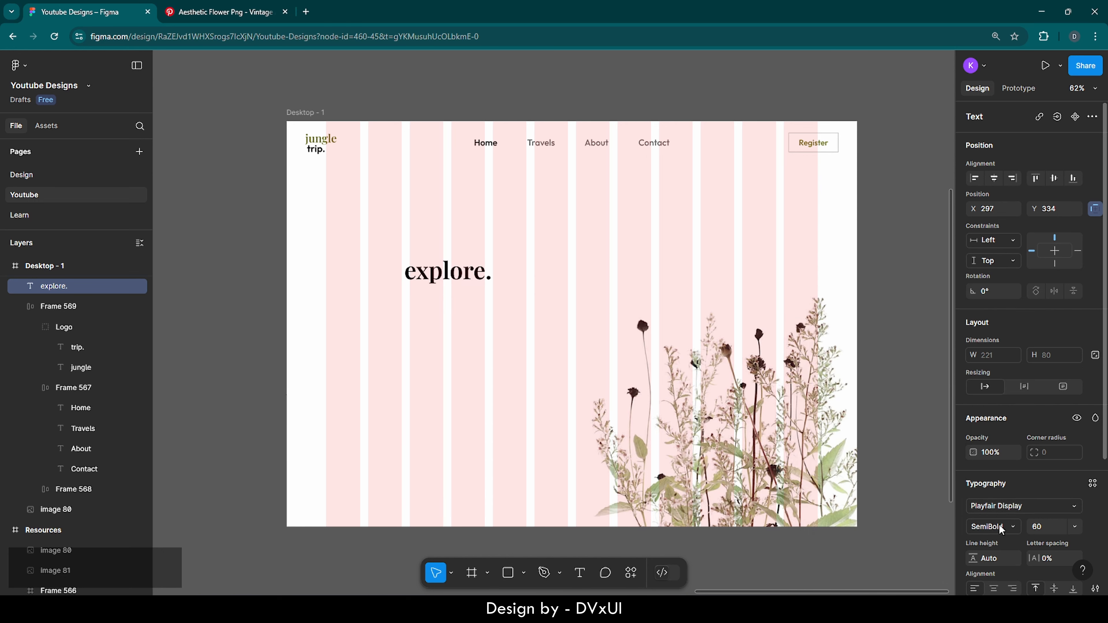
pyautogui.click(999, 525)
pyautogui.click(1005, 480)
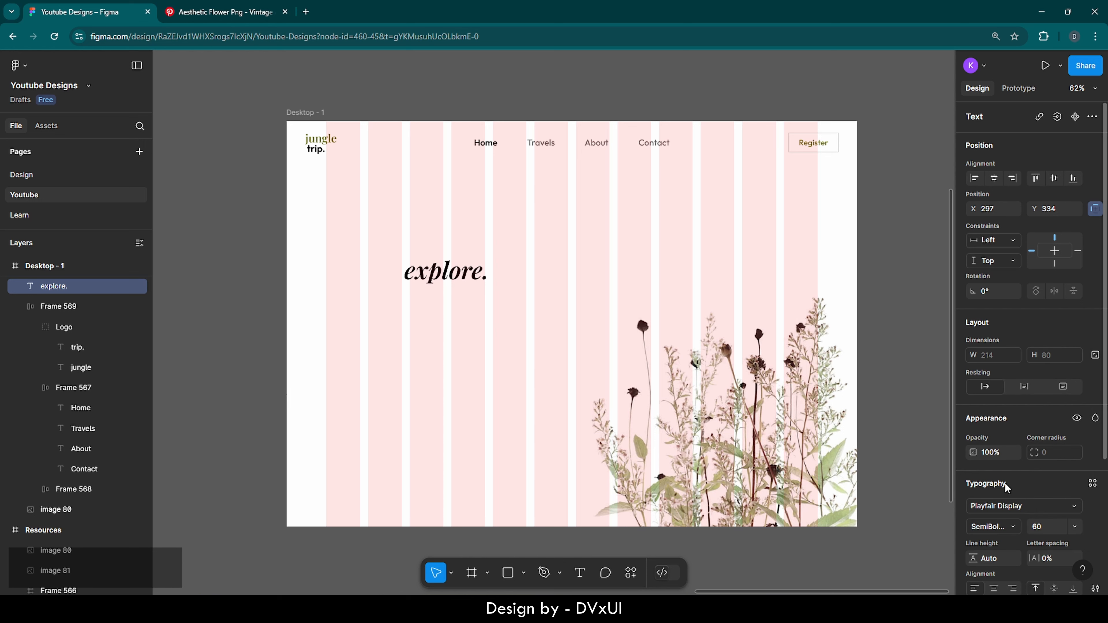
pyautogui.rightClick(465, 271)
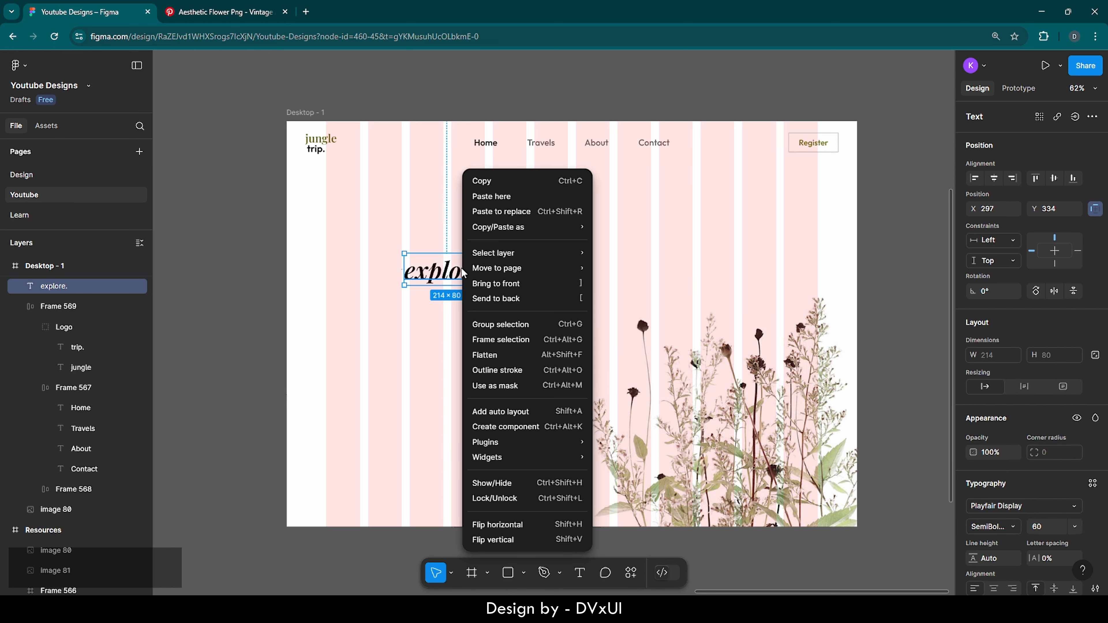
pyautogui.click(488, 412)
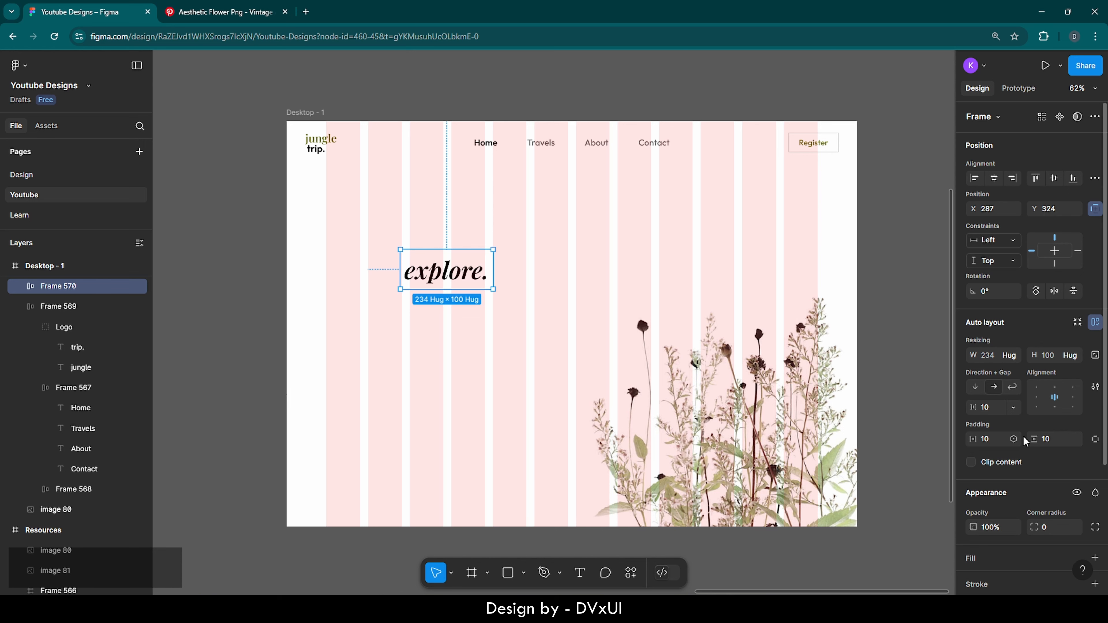
# Give the explore frame an olive 787B33 fill and make its text white FFFFFF
pyautogui.scroll(-3, 995, 491)
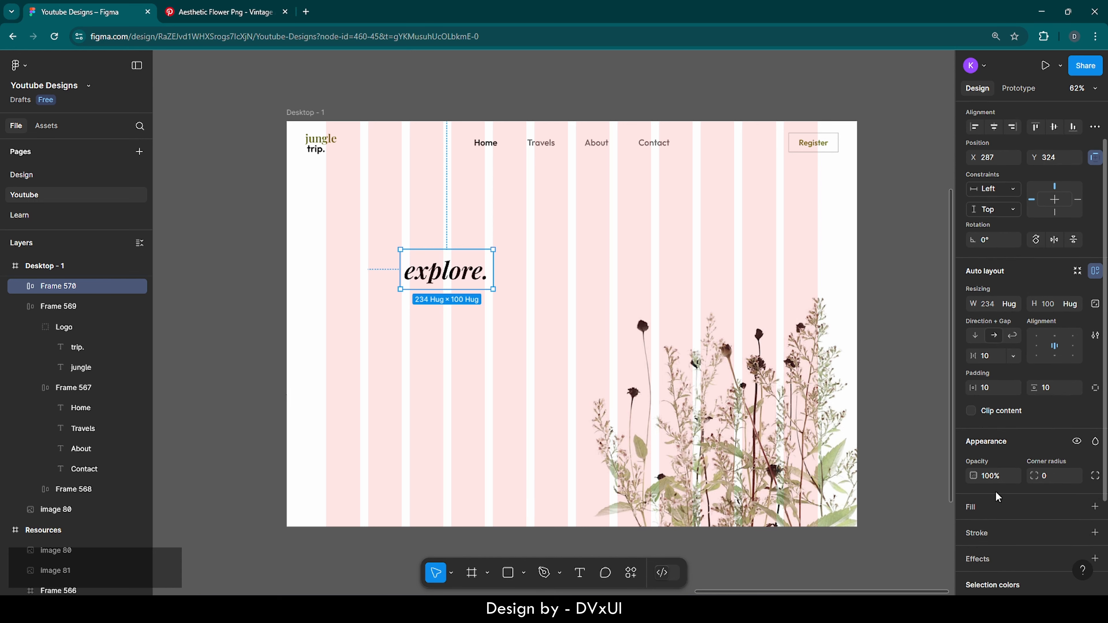
pyautogui.click(971, 456)
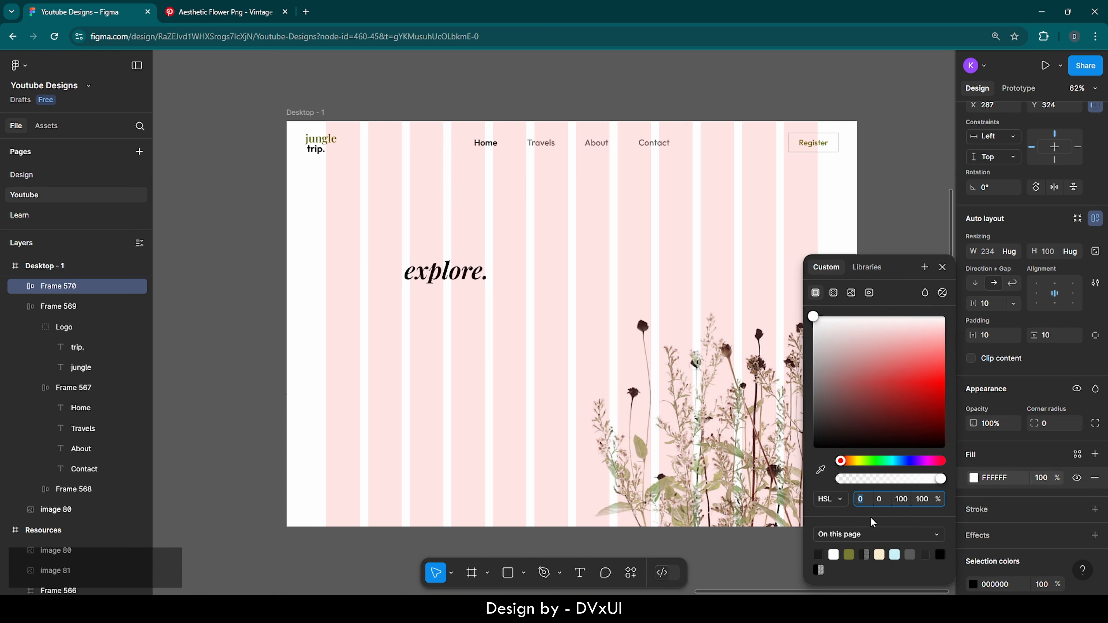
pyautogui.click(849, 555)
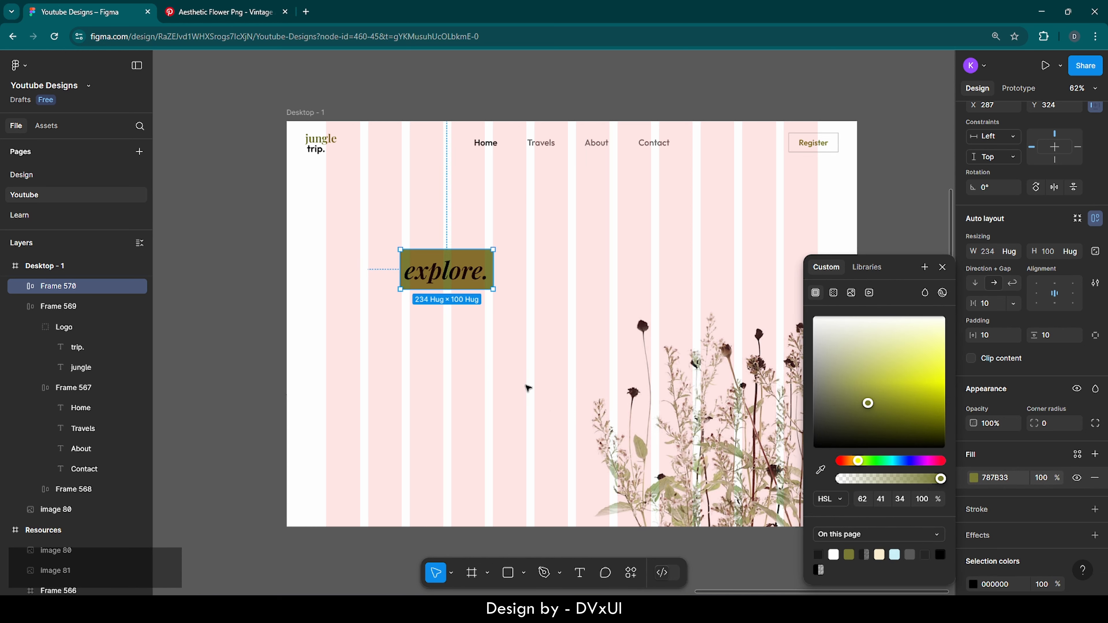
pyautogui.doubleClick(438, 276)
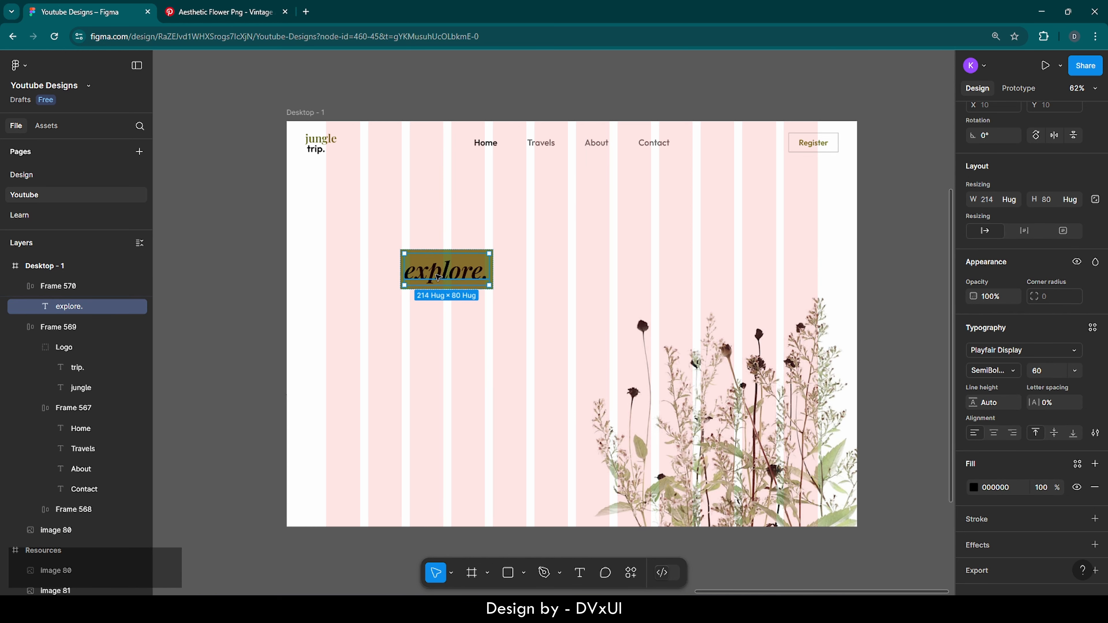
pyautogui.click(1010, 489)
pyautogui.write('FFFFFF')
pyautogui.press('Return')
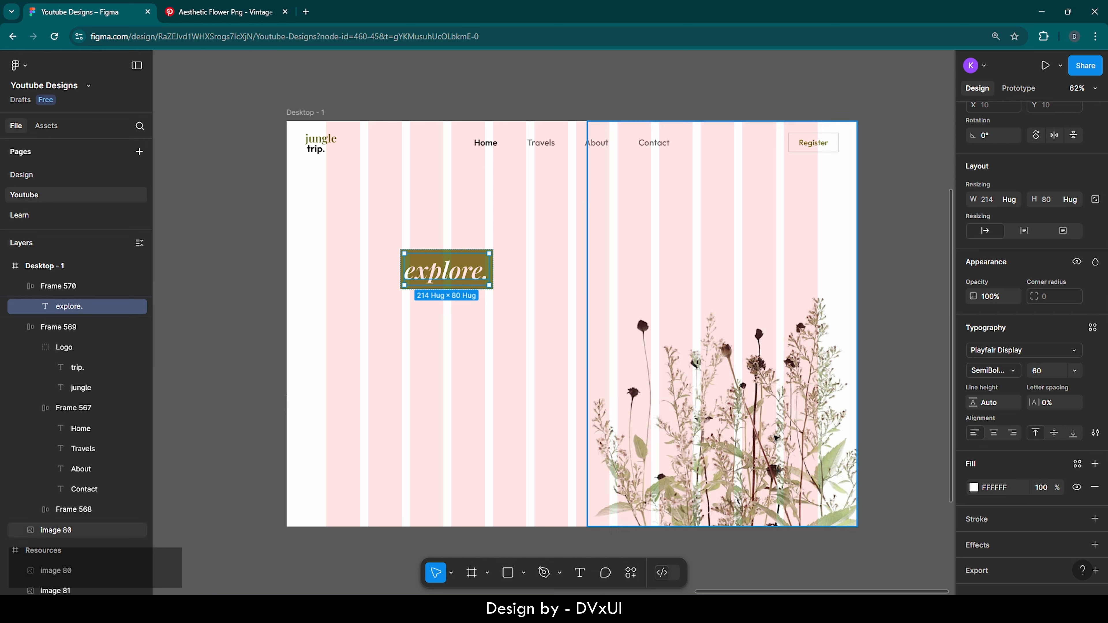
# Move the olive explore box left to about X 100, aligned with the margin
pyautogui.click(492, 390)
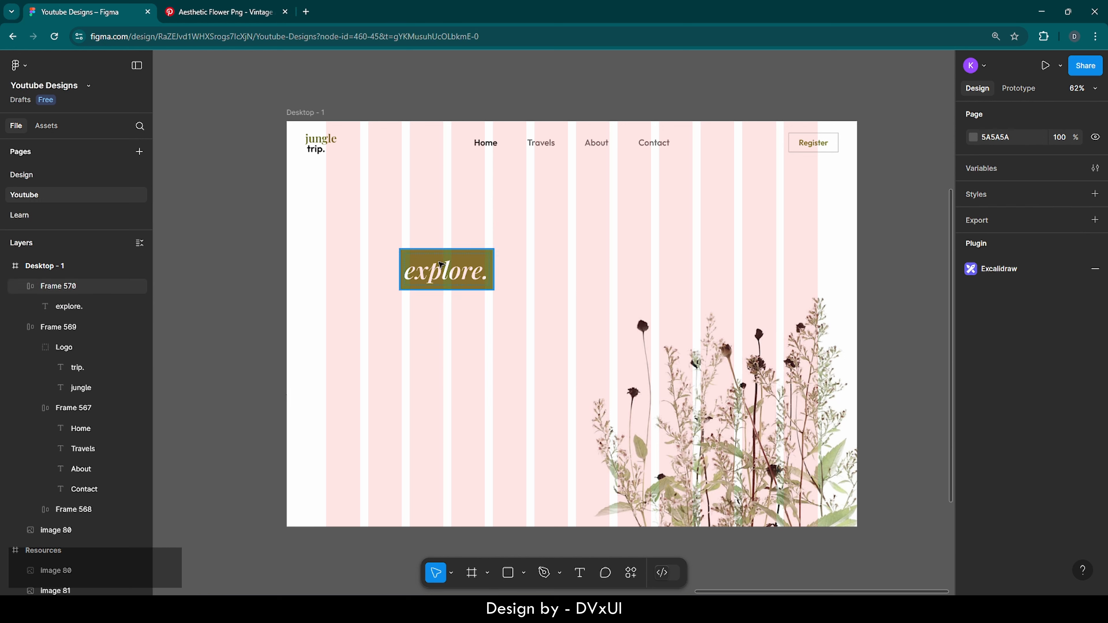
pyautogui.click(446, 270)
pyautogui.moveTo(447, 272); pyautogui.dragTo(375, 255)
pyautogui.scroll(5, 314, 225)
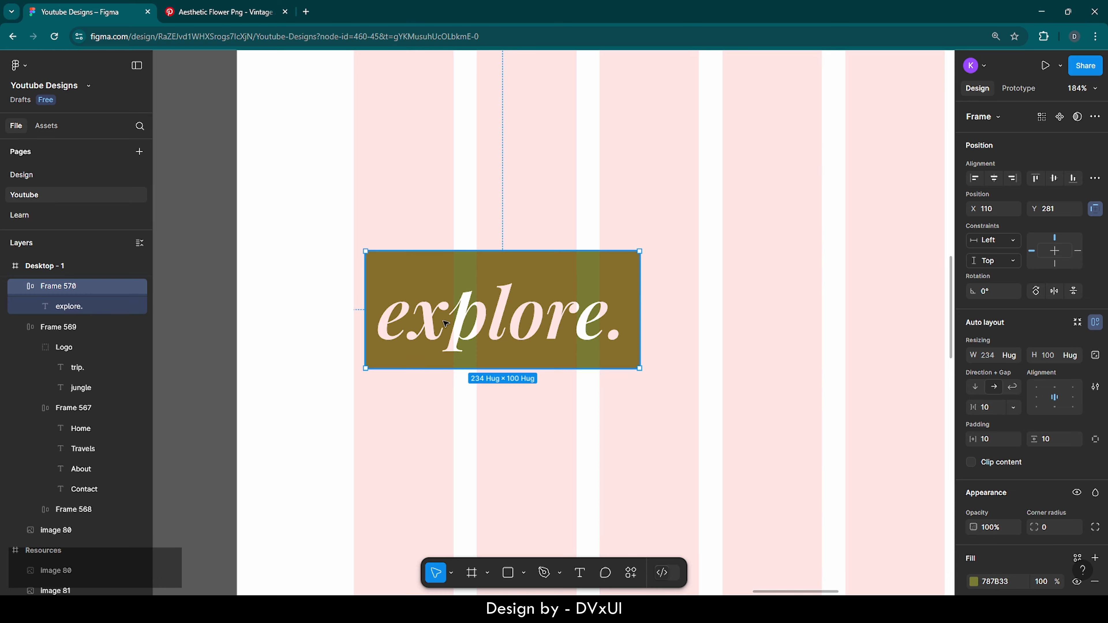
pyautogui.moveTo(460, 326); pyautogui.dragTo(449, 325)
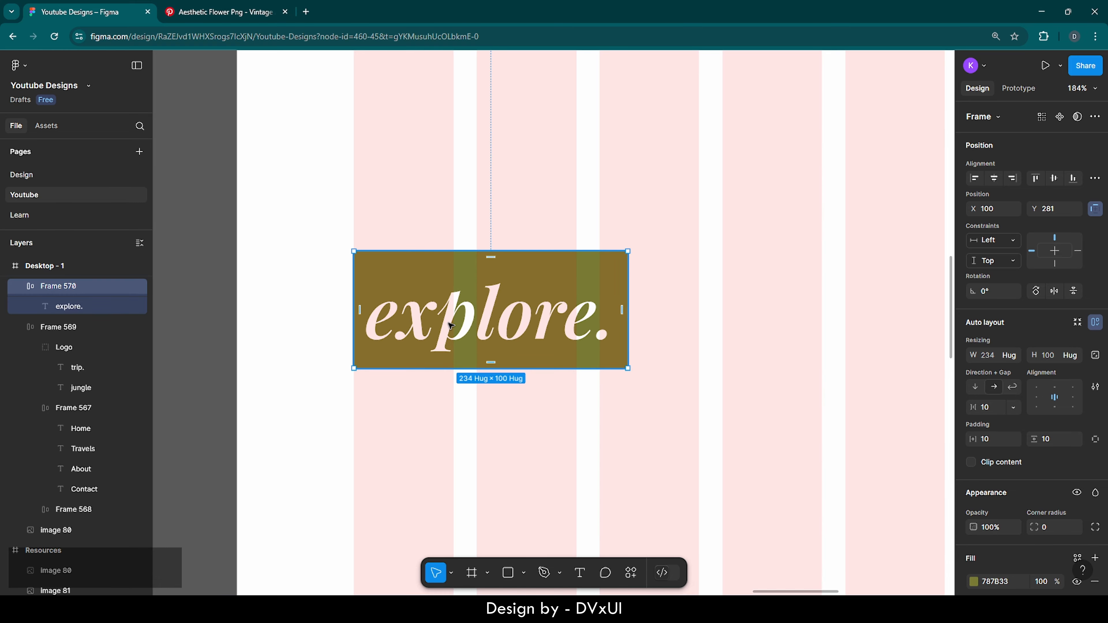
pyautogui.click(341, 329)
pyautogui.scroll(-5, 341, 328)
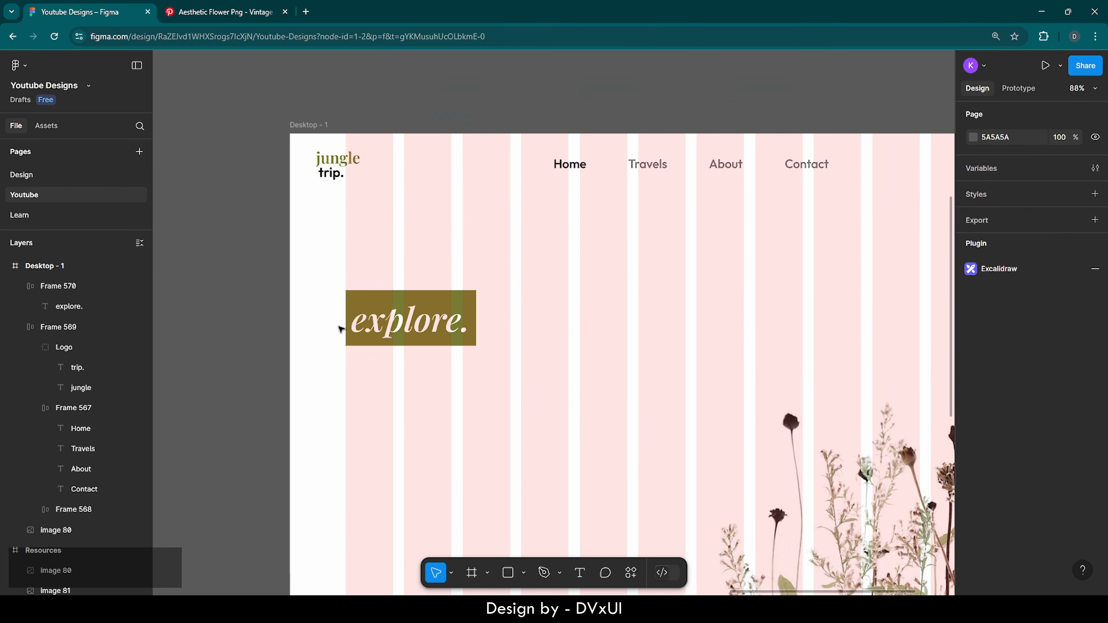
pyautogui.scroll(-2, 341, 328)
pyautogui.scroll(1, 341, 329)
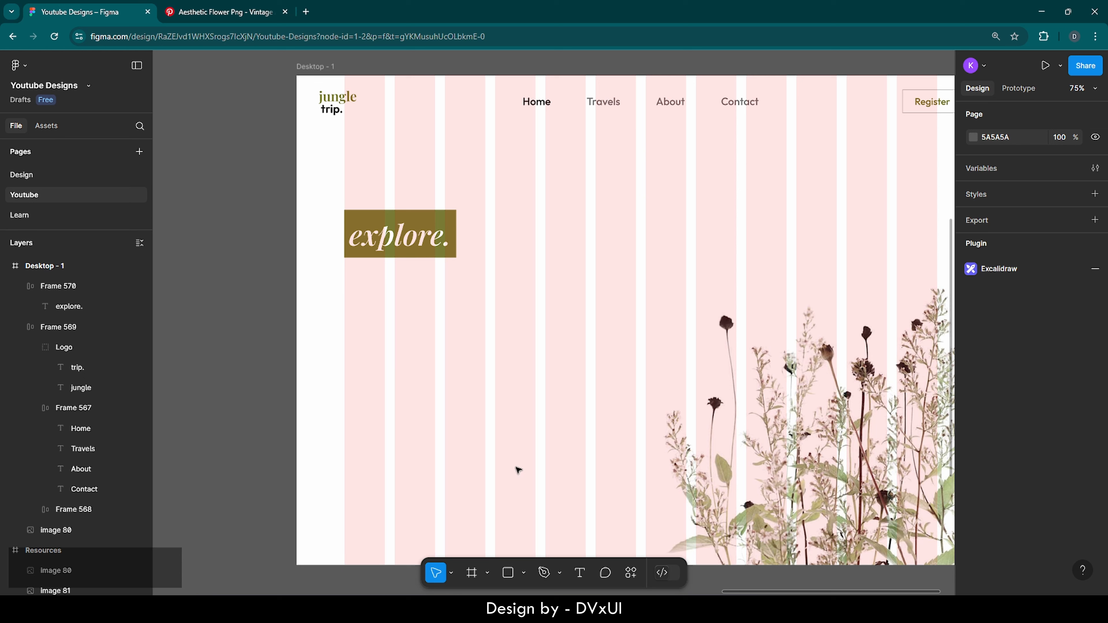
pyautogui.click(581, 573)
pyautogui.click(380, 317)
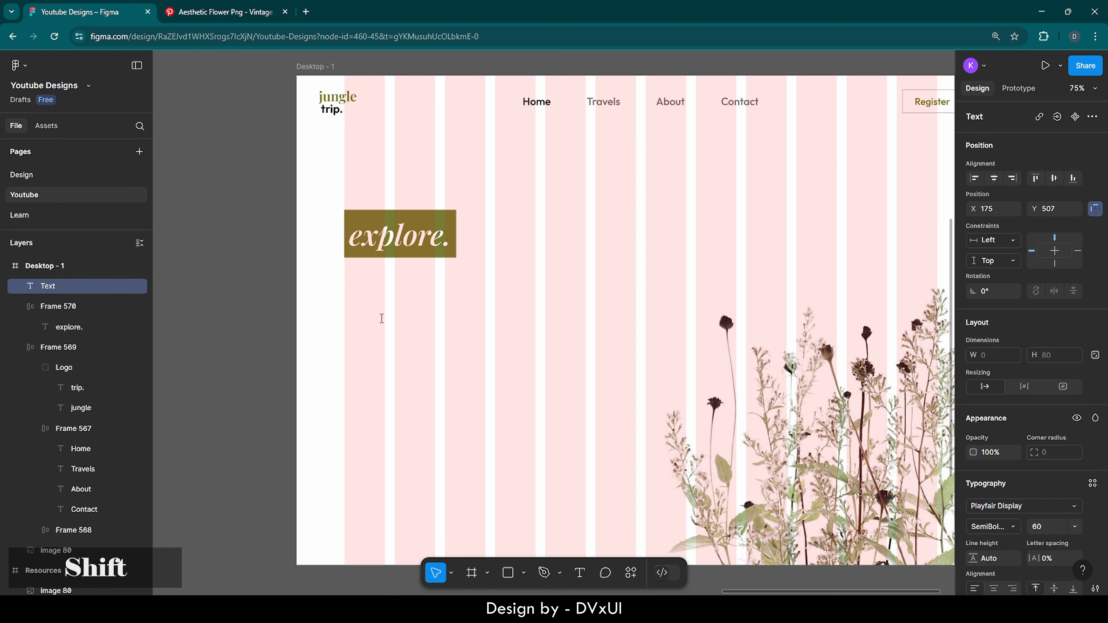
pyautogui.write('Beauty')
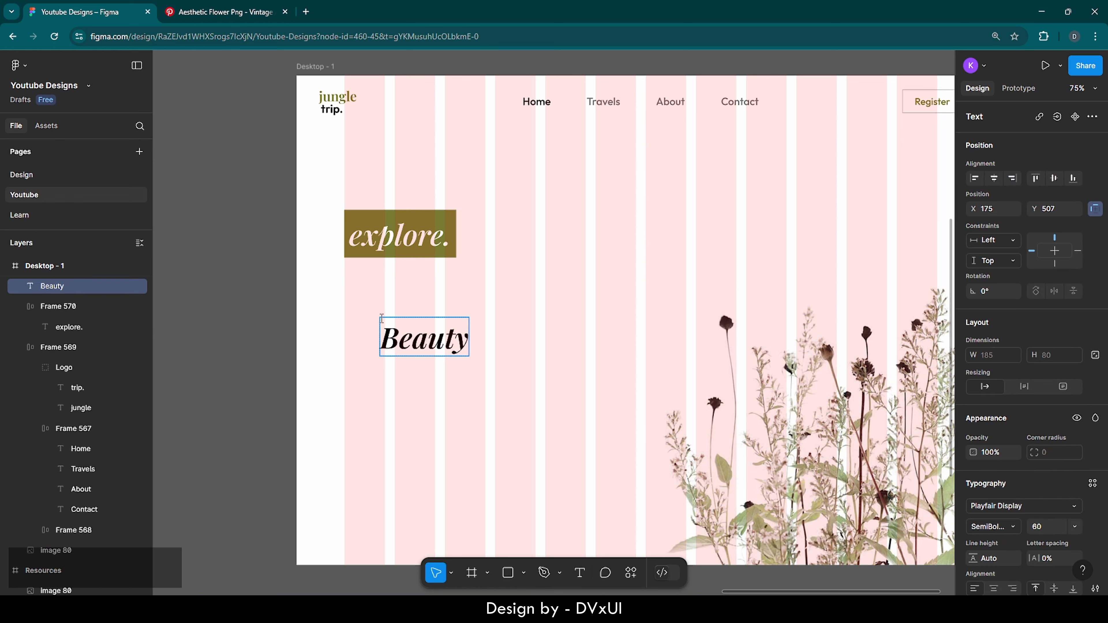
pyautogui.write(' in widl')
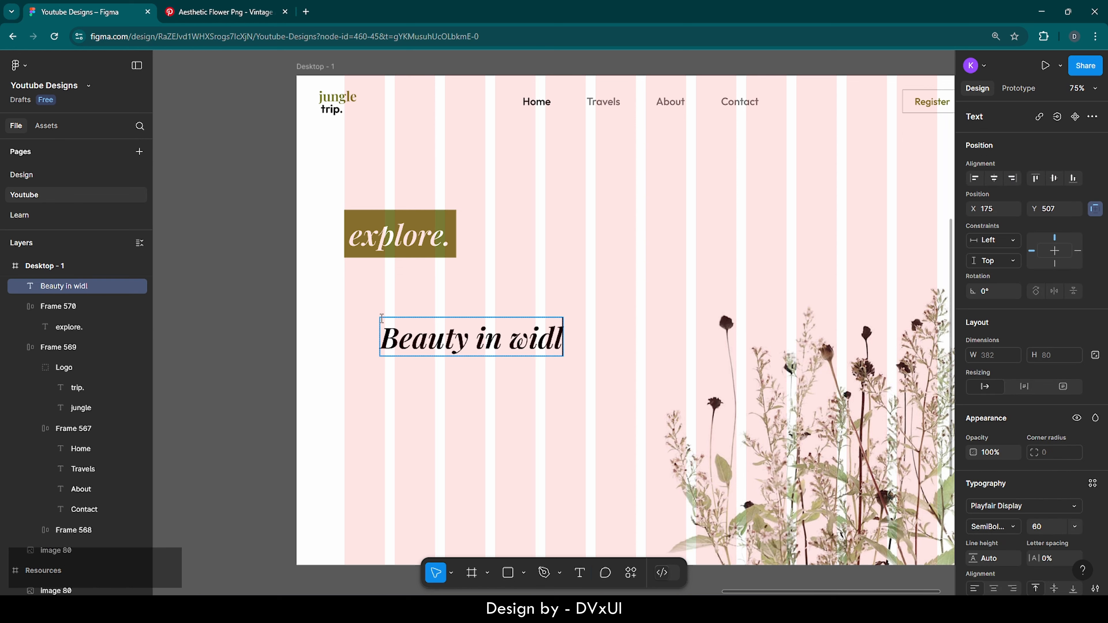
pyautogui.press('BackSpace')
pyautogui.press('BackSpace')
pyautogui.write('ldernes')
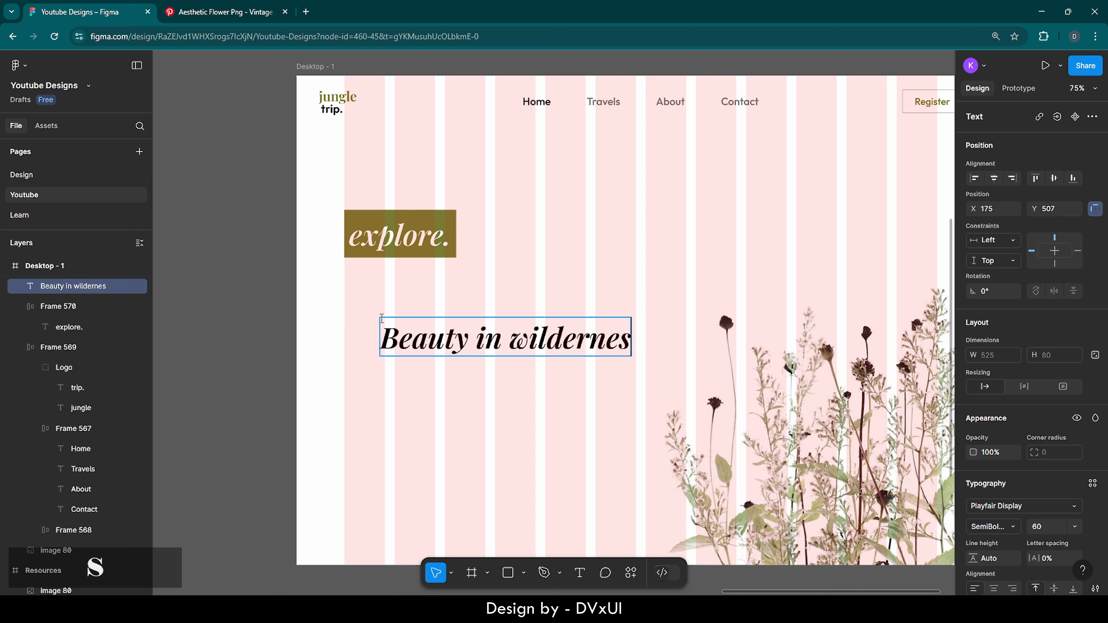
pyautogui.write('s')
pyautogui.write('.')
pyautogui.hotkey('ctrl', 'a')
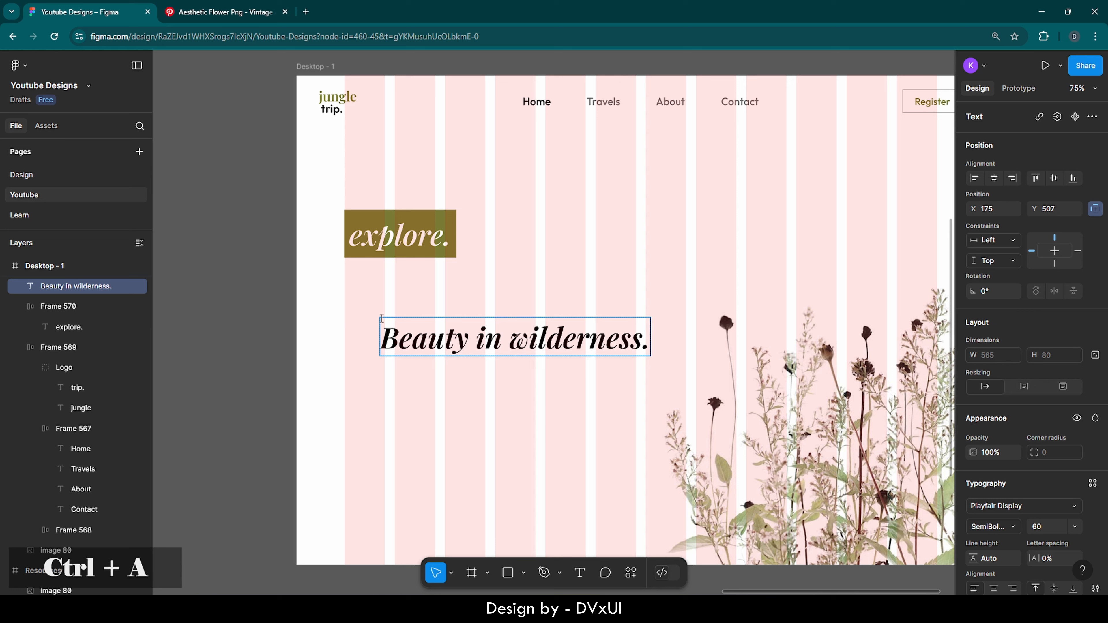
pyautogui.moveTo(501, 340); pyautogui.dragTo(381, 342)
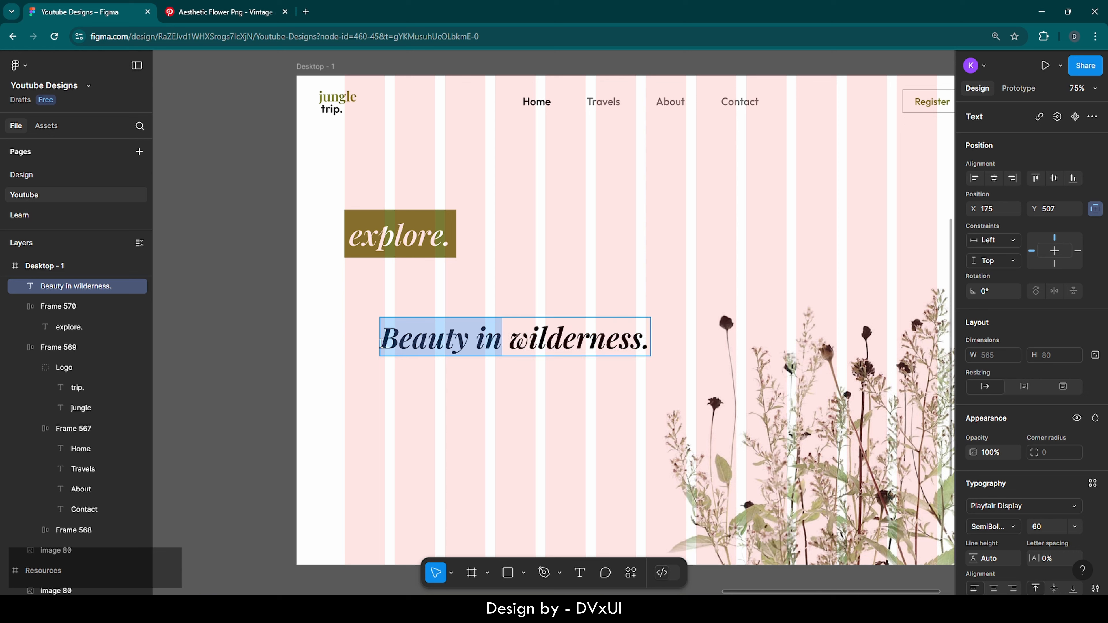
pyautogui.scroll(-3, 964, 485)
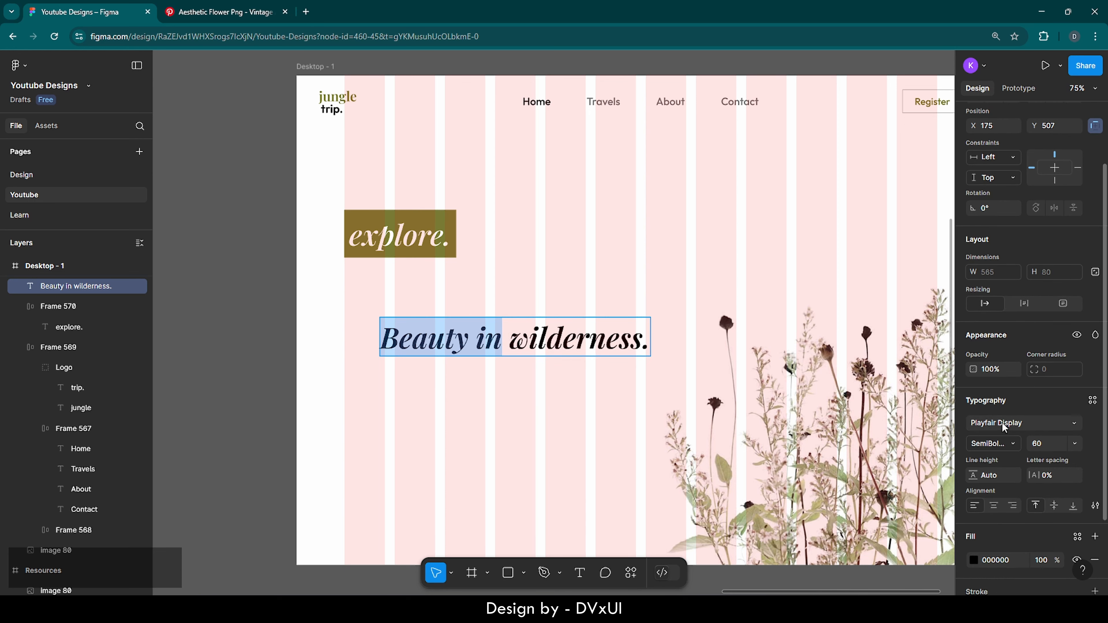
pyautogui.click(1004, 421)
pyautogui.write('outfit')
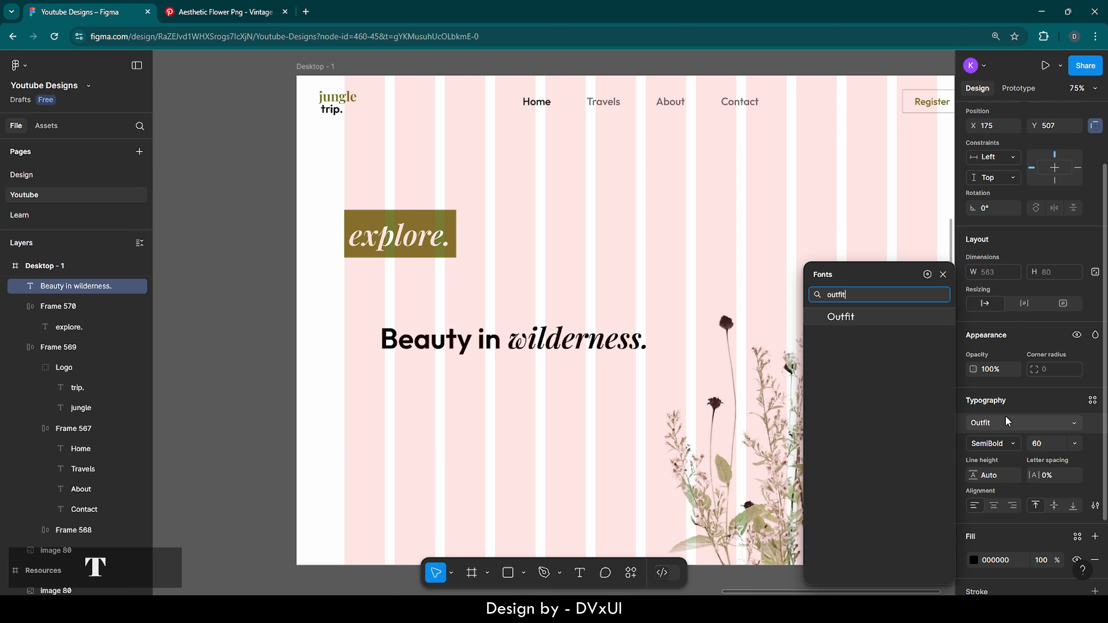
pyautogui.press('Return')
pyautogui.click(1009, 442)
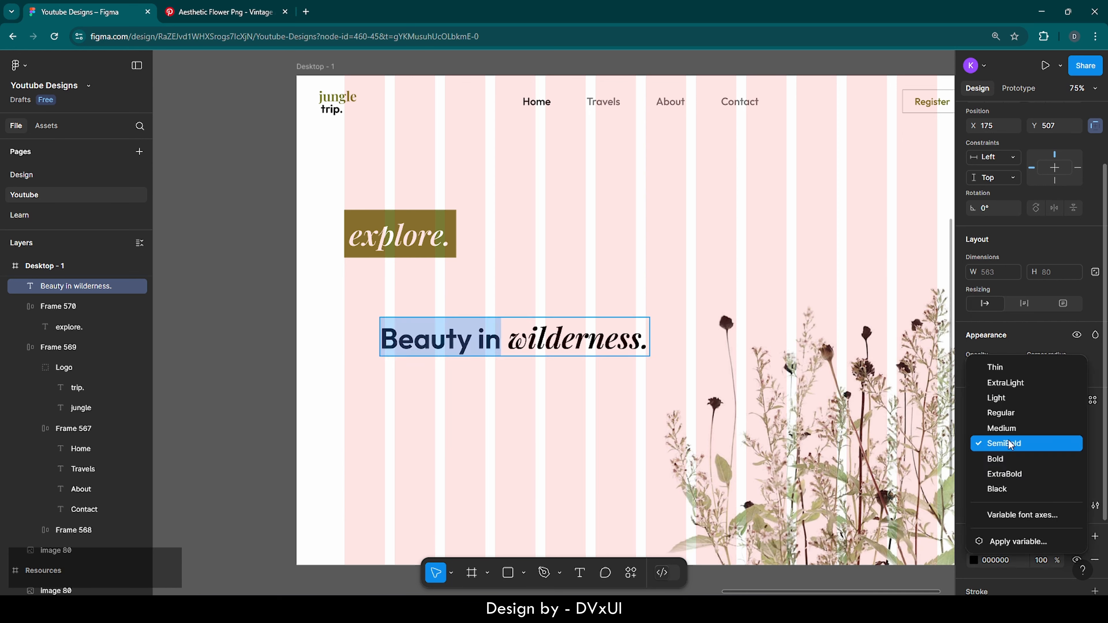
pyautogui.click(1004, 414)
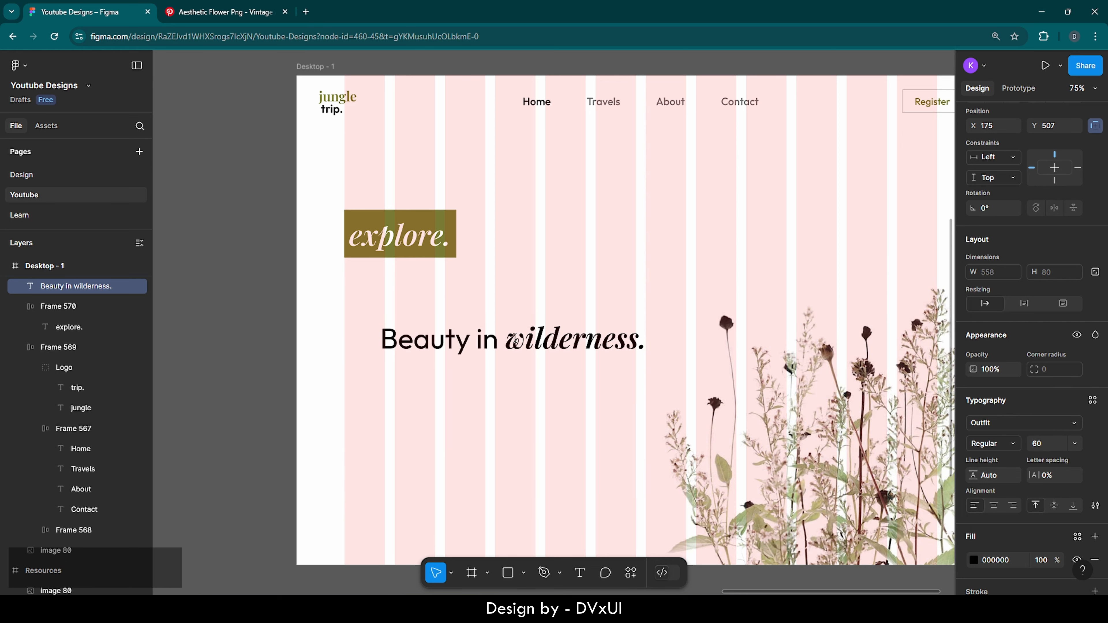
pyautogui.doubleClick(515, 340)
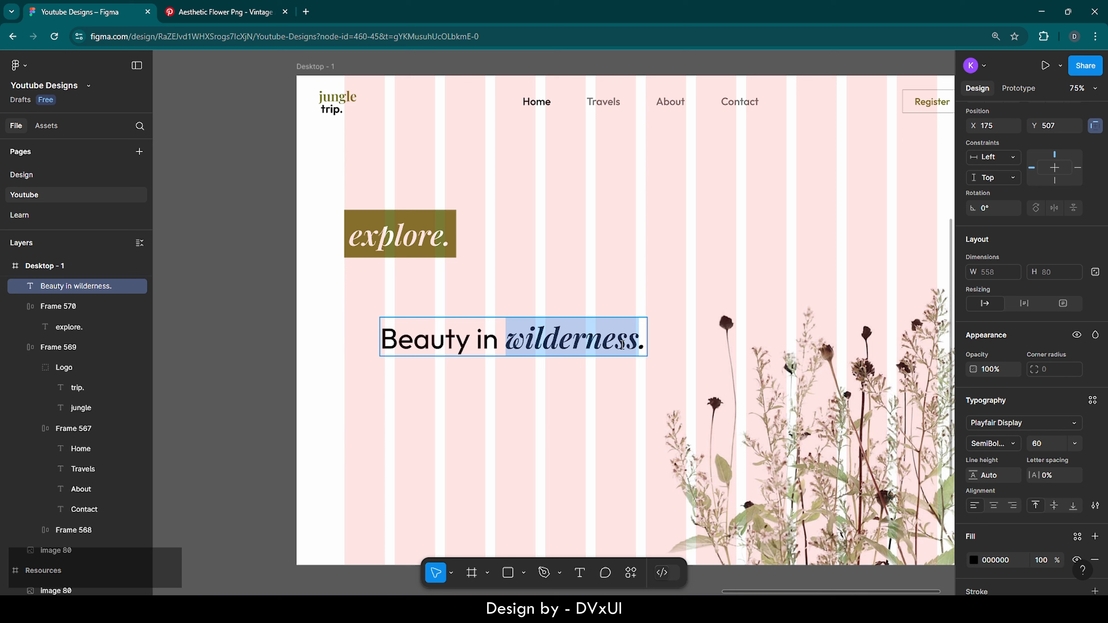
pyautogui.scroll(-2, 971, 486)
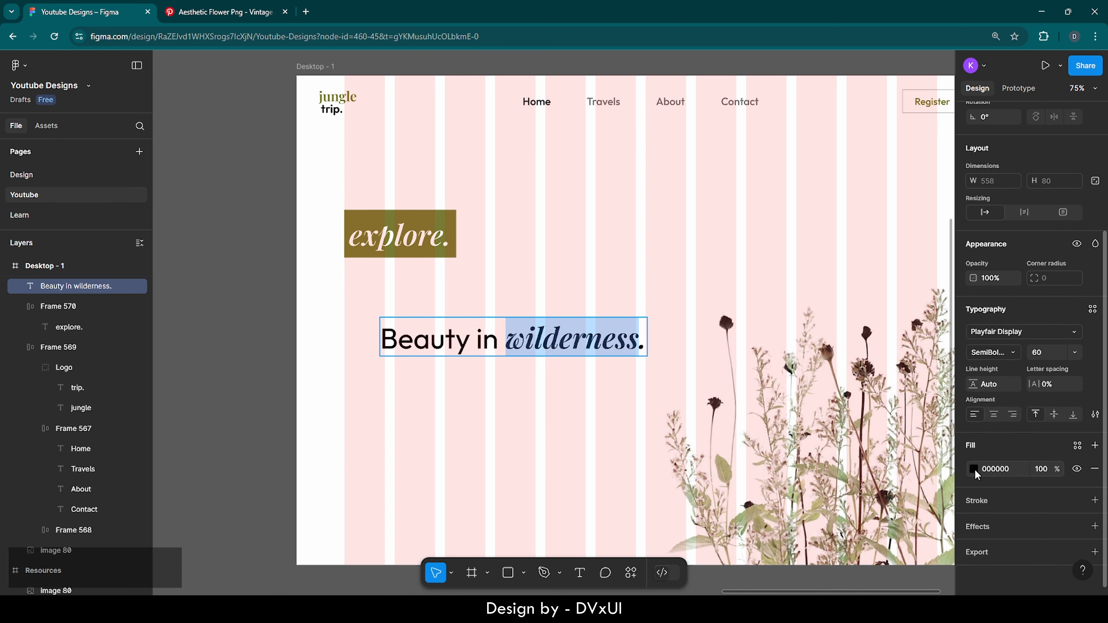
pyautogui.click(974, 470)
pyautogui.click(818, 554)
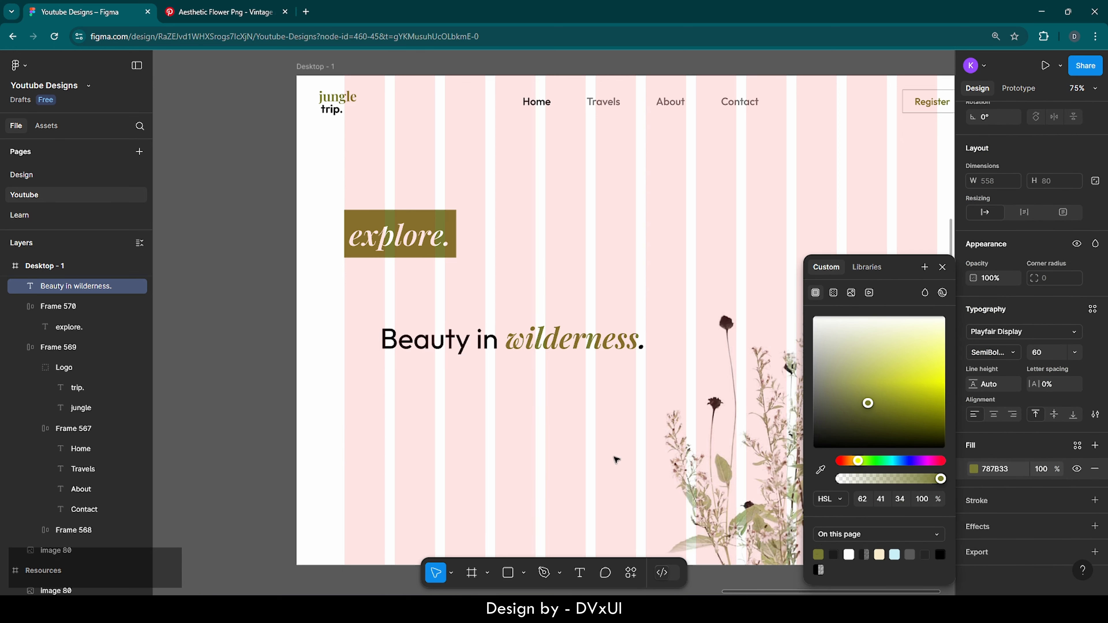
pyautogui.doubleClick(540, 352)
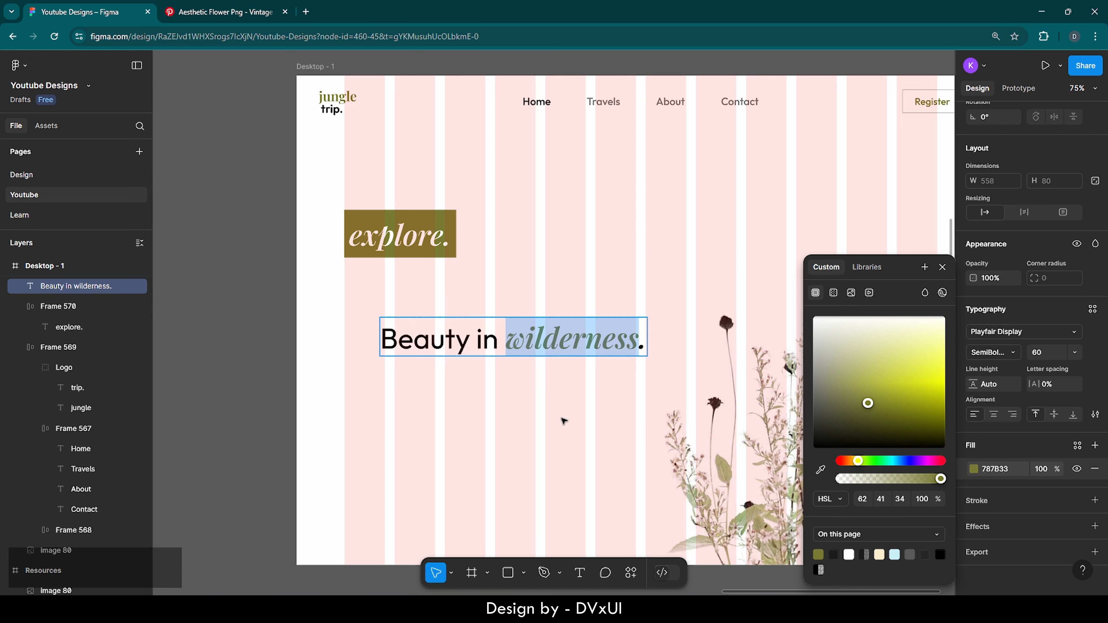
pyautogui.press('Escape')
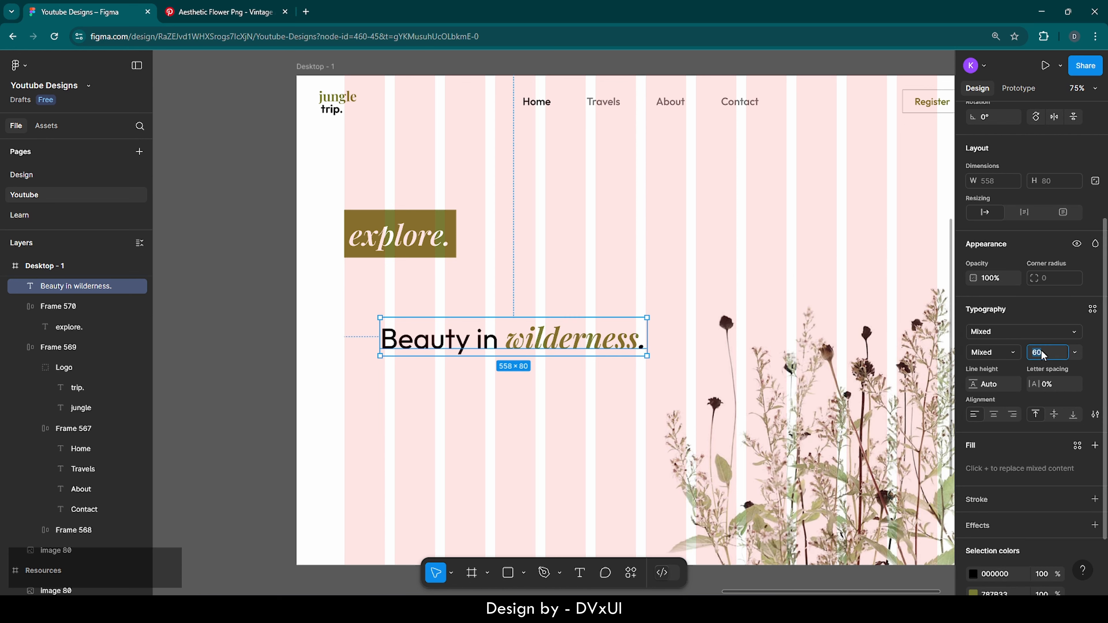
pyautogui.press('BackSpace')
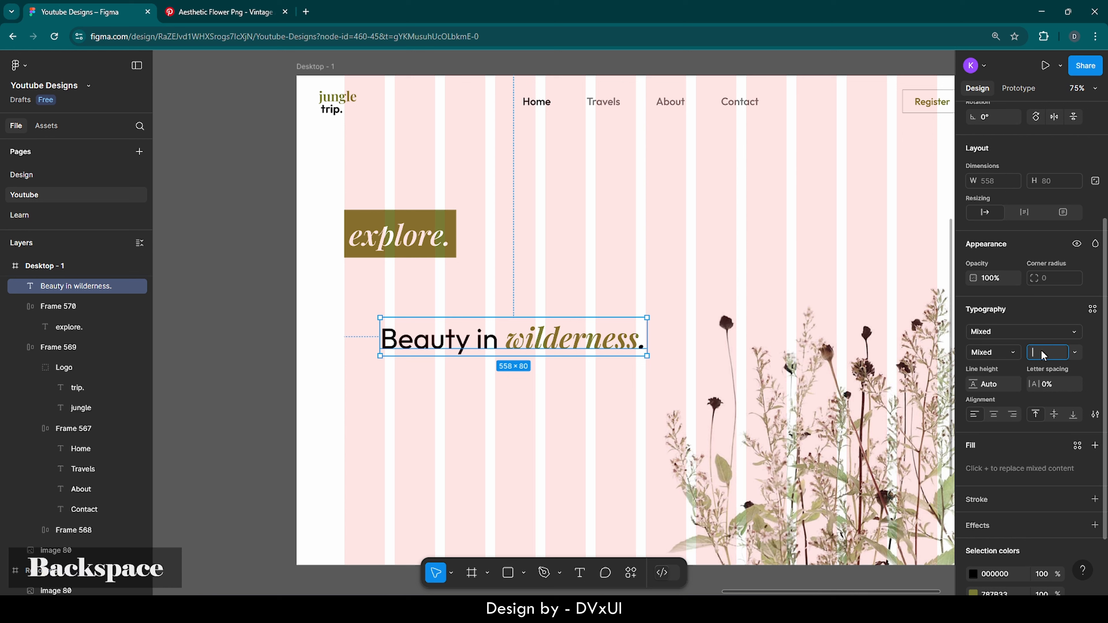
pyautogui.write('78')
pyautogui.press('Return')
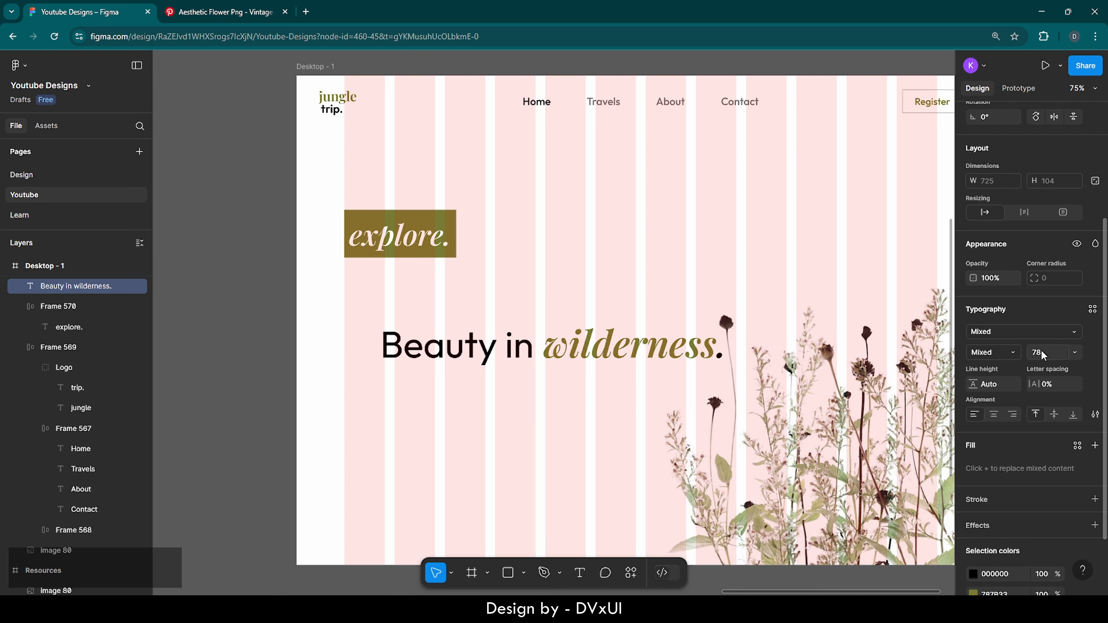
pyautogui.moveTo(476, 349); pyautogui.dragTo(440, 290)
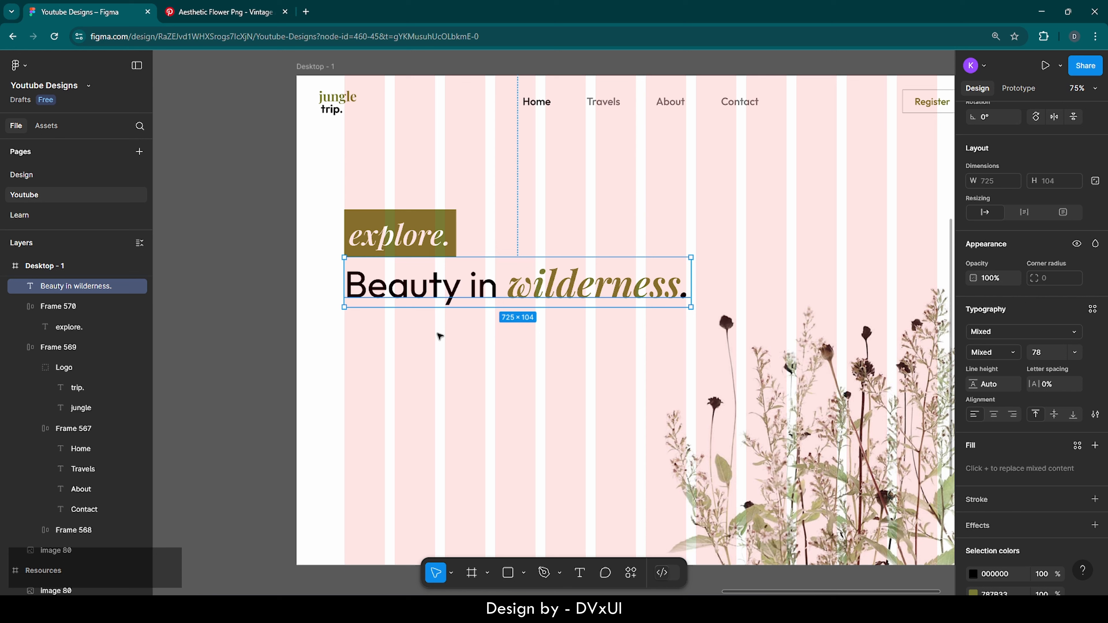
pyautogui.press('Down')
pyautogui.press('Down')
pyautogui.press('Down')
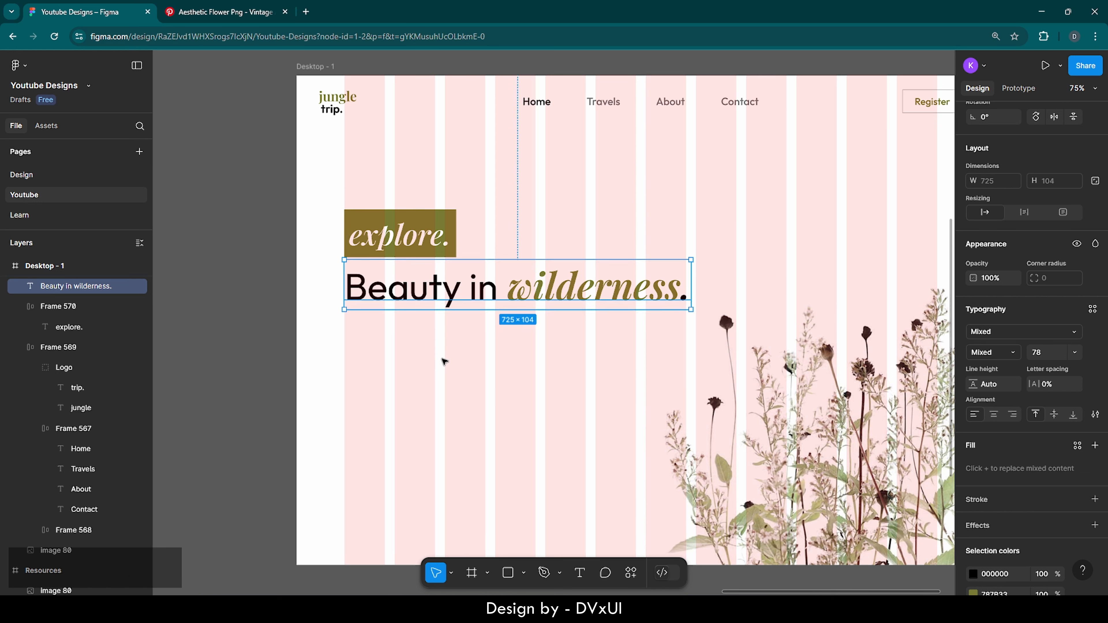
pyautogui.click(443, 361)
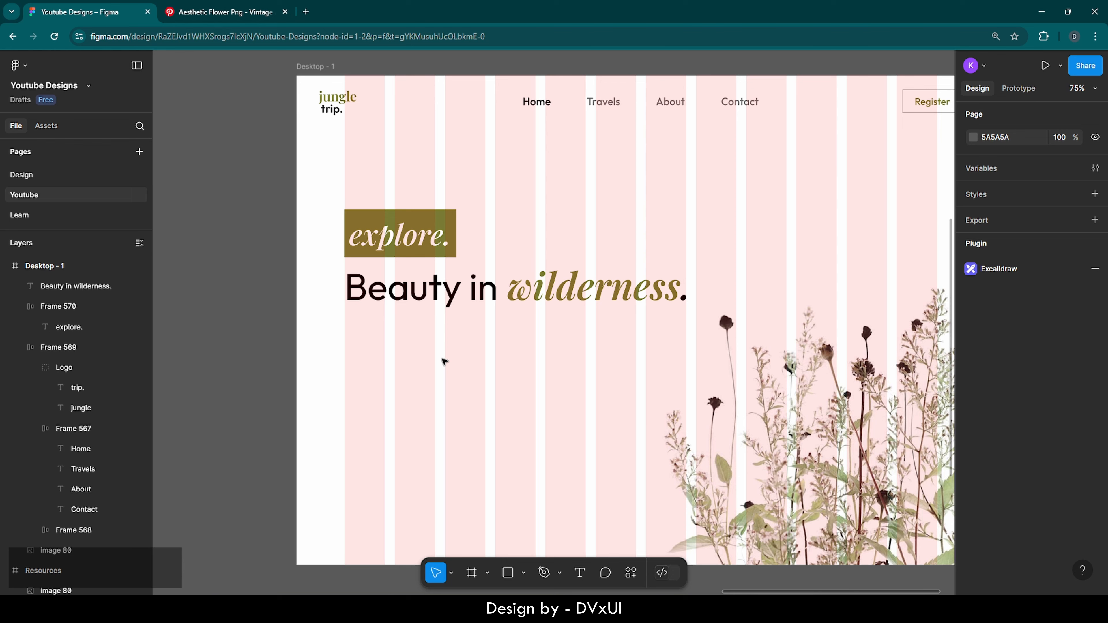
pyautogui.hscroll(4, 444, 361)
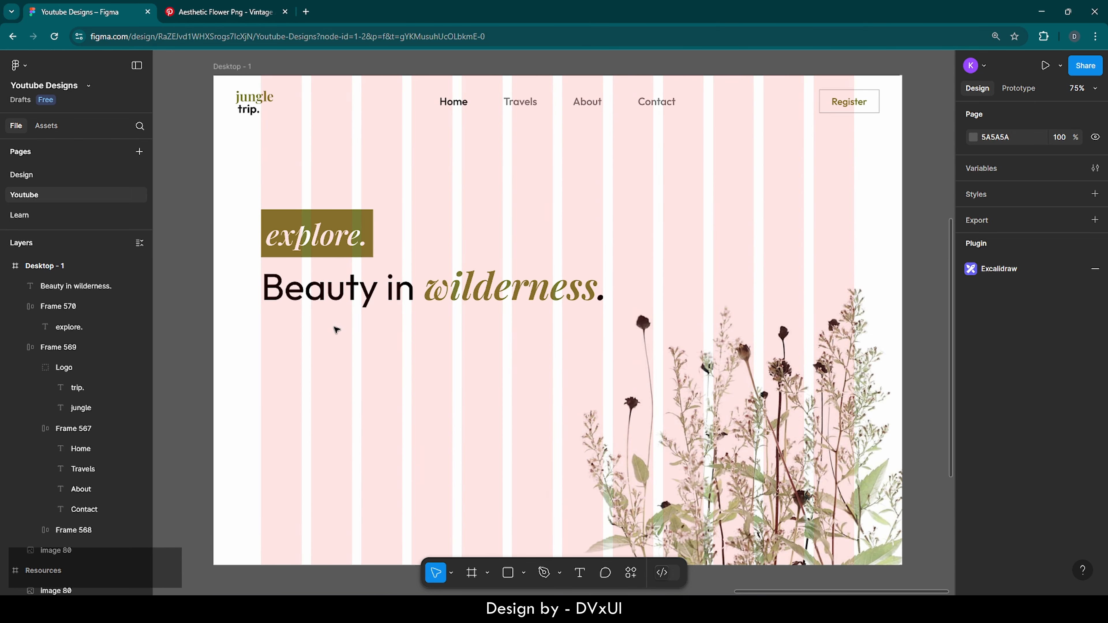
# Open loremipsum.io in a new tab and copy the first generated lorem sentence
pyautogui.click(307, 11)
pyautogui.write('lor')
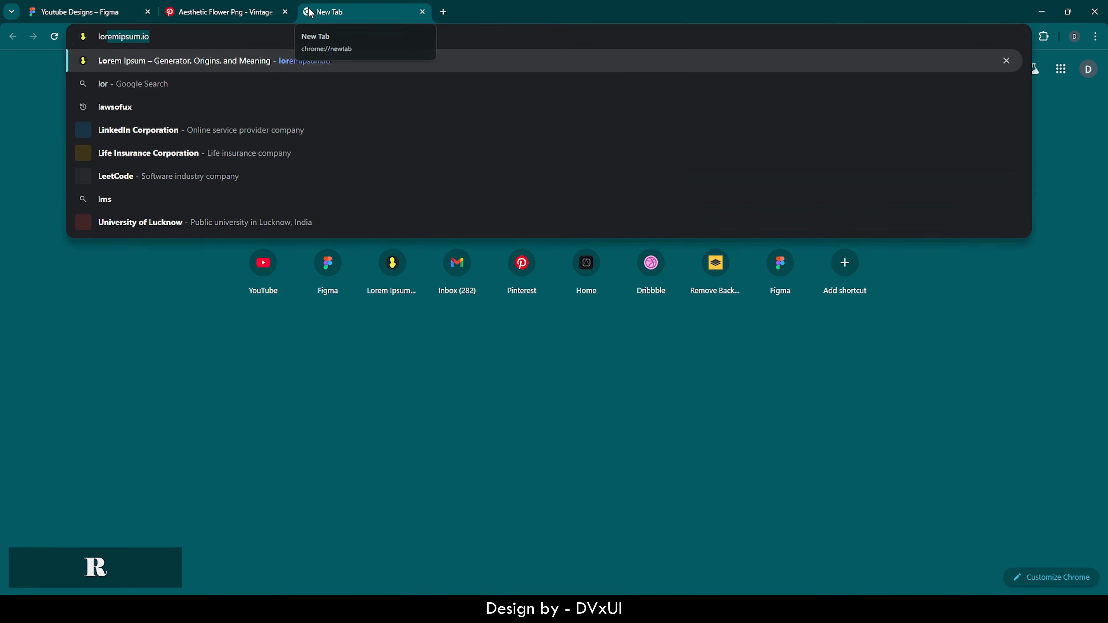
pyautogui.write('e')
pyautogui.press('Return')
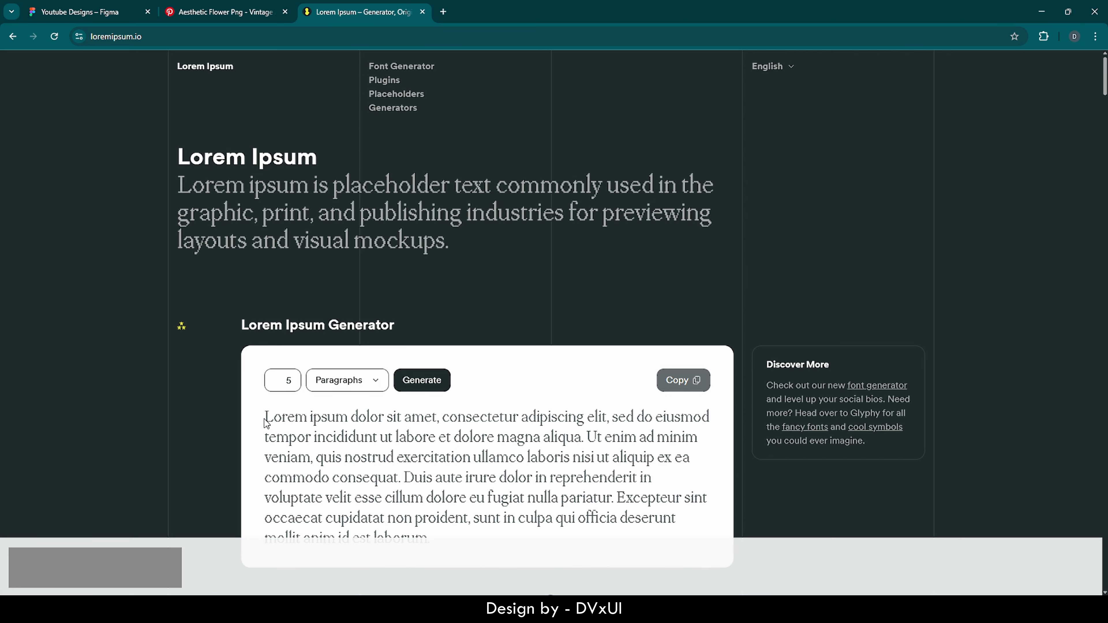
pyautogui.moveTo(265, 423); pyautogui.dragTo(585, 443)
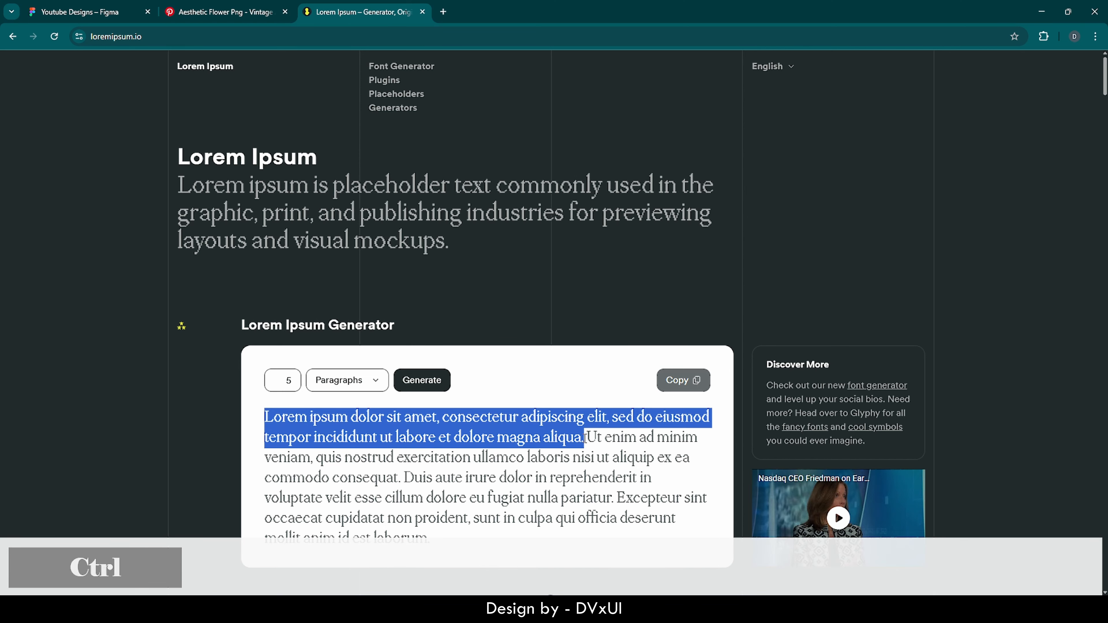
pyautogui.hotkey('ctrl', 'c')
# Paste the lorem sentence as a new text layer on the hero in Outfit
pyautogui.click(104, 6)
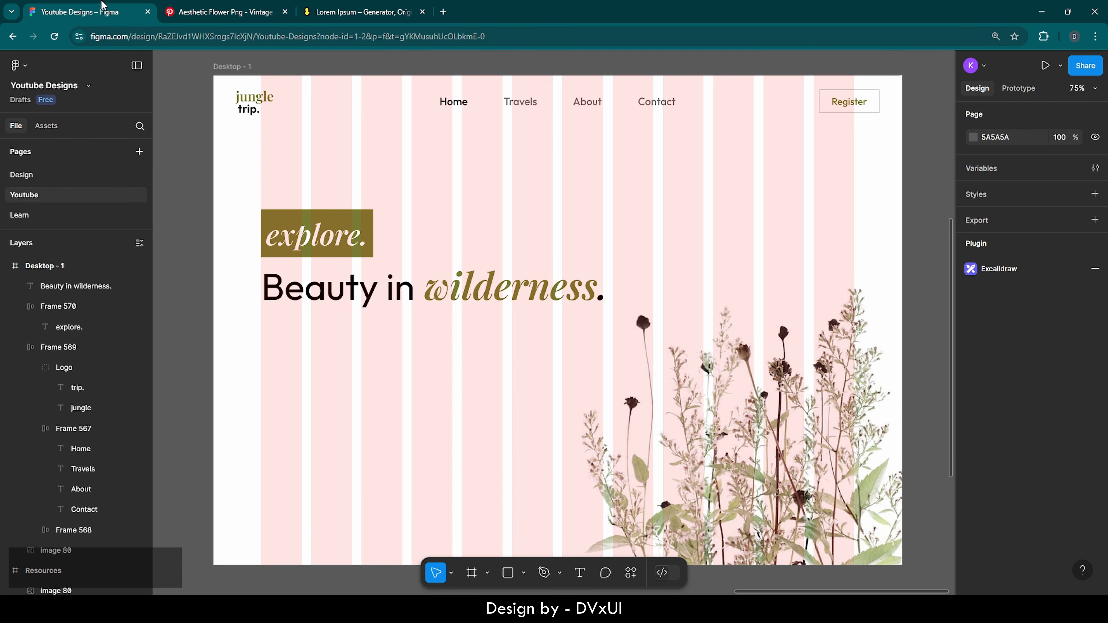
pyautogui.press('t')
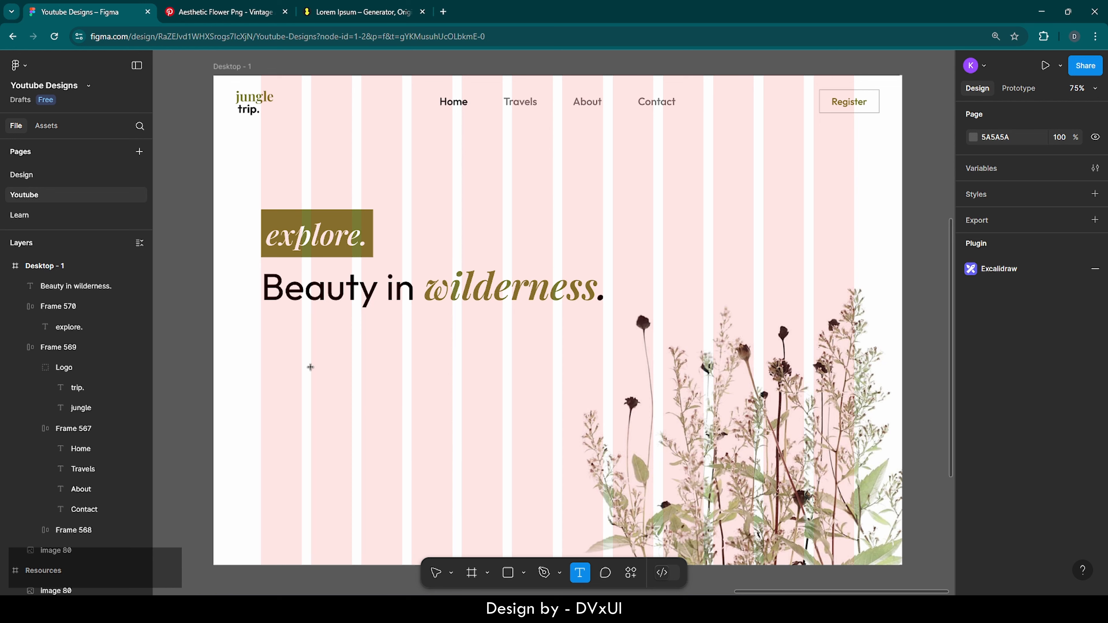
pyautogui.click(267, 336)
pyautogui.hotkey('ctrl', 'v')
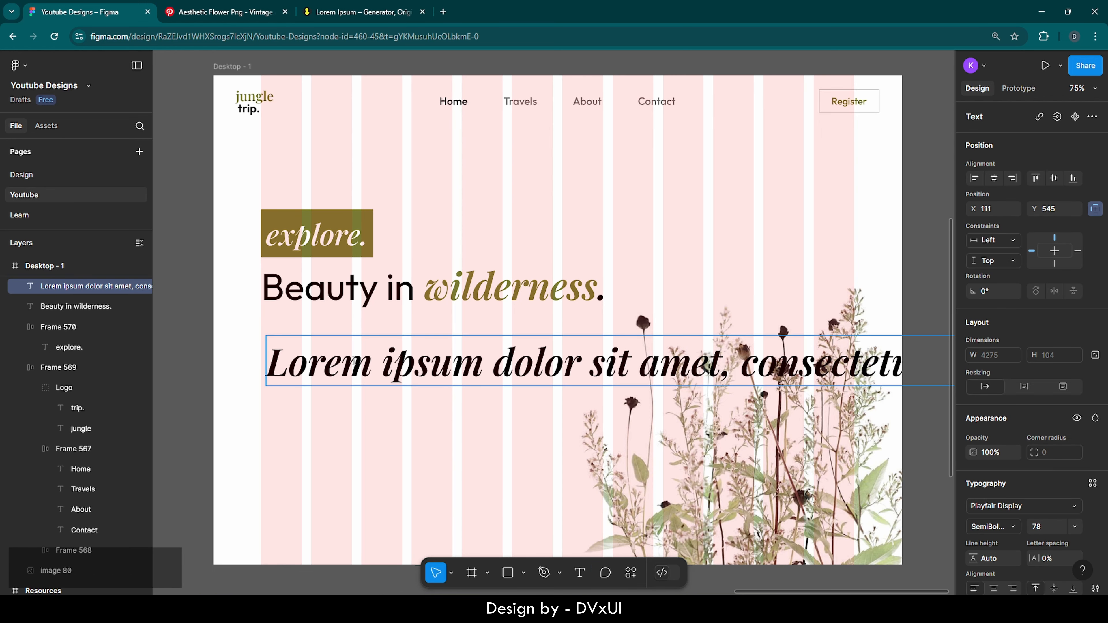
pyautogui.hotkey('ctrl', 'a')
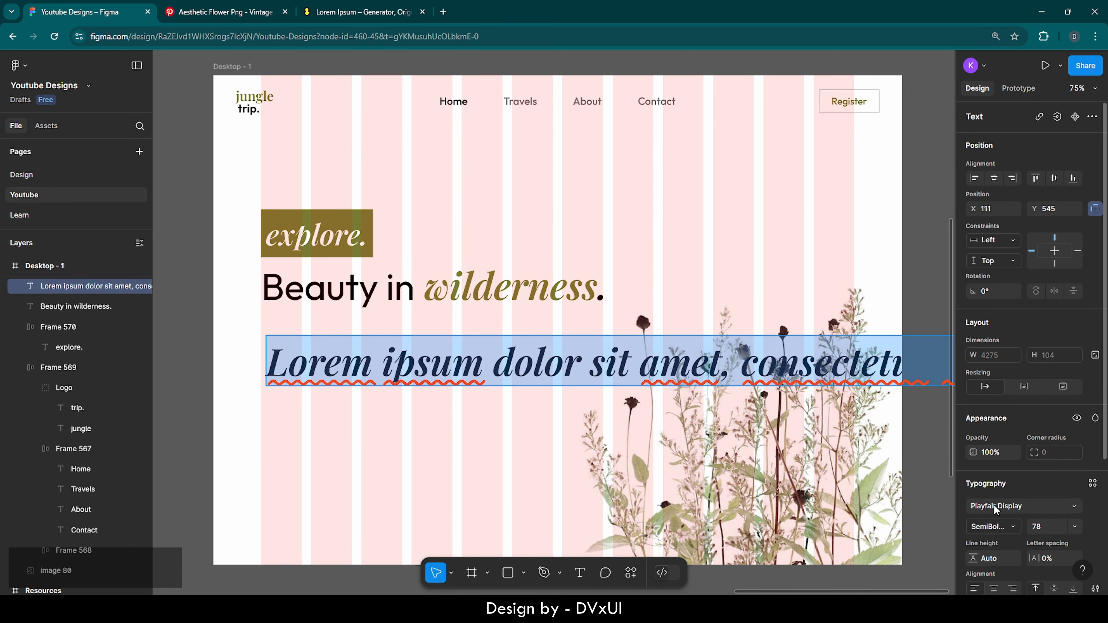
pyautogui.scroll(-2, 994, 504)
pyautogui.click(1007, 423)
pyautogui.write('out')
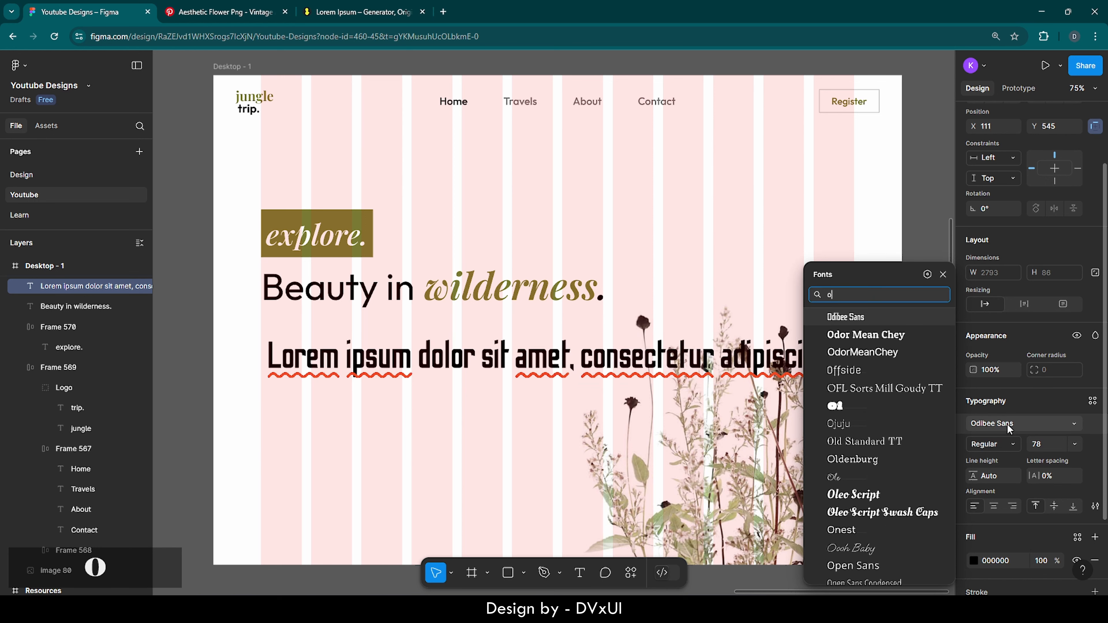
pyautogui.press('Return')
# Set the paragraph to 22 px Regular with 60% fill opacity
pyautogui.click(1039, 445)
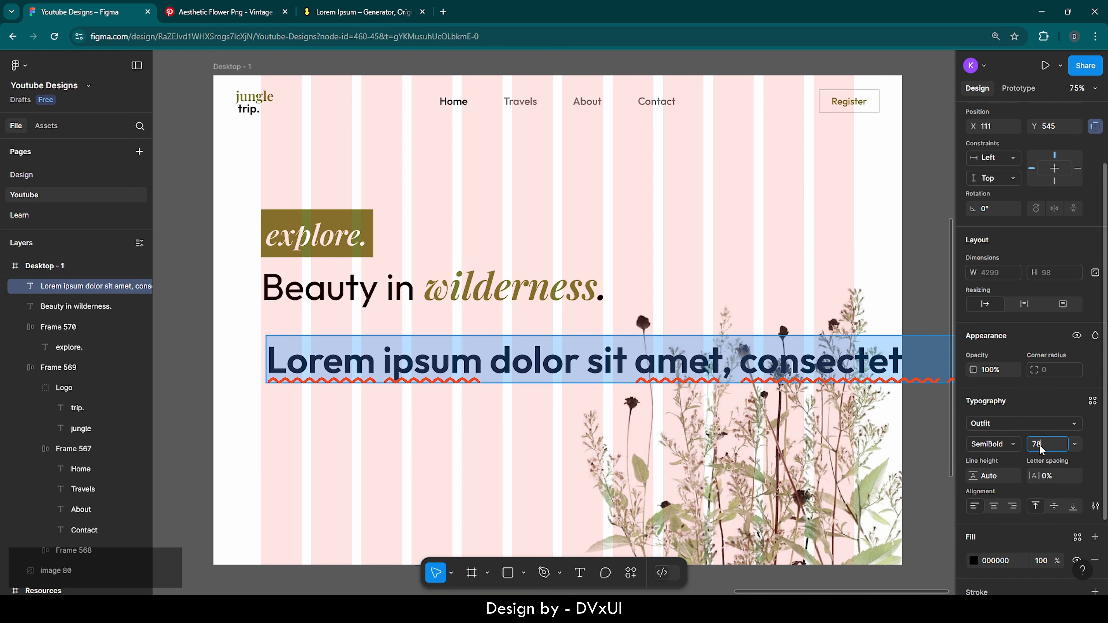
pyautogui.write('22')
pyautogui.press('Return')
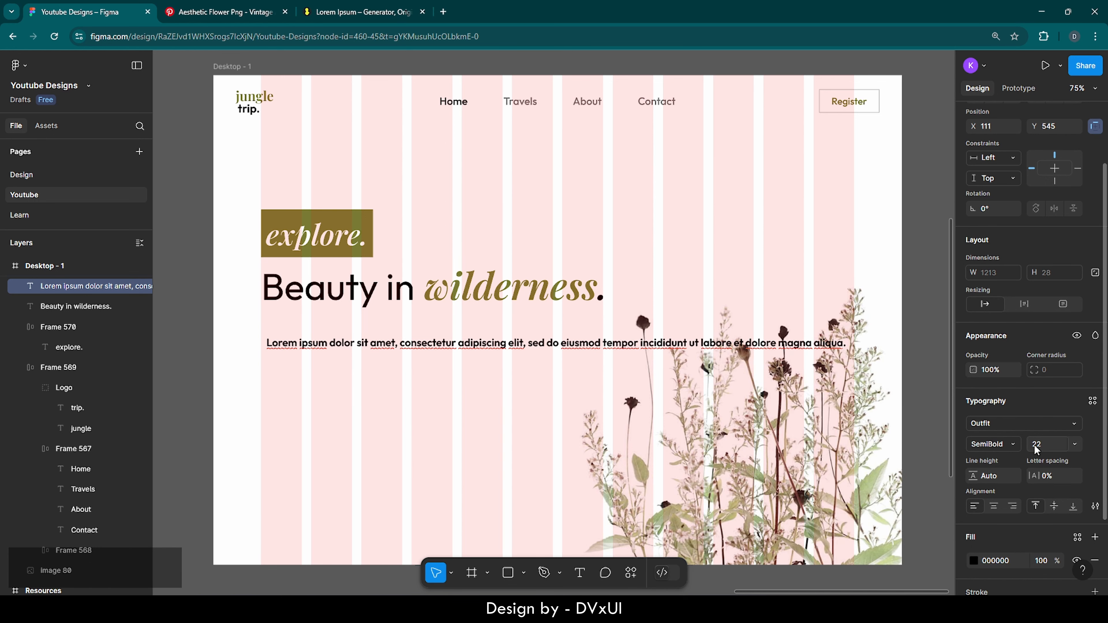
pyautogui.click(1007, 444)
pyautogui.click(994, 412)
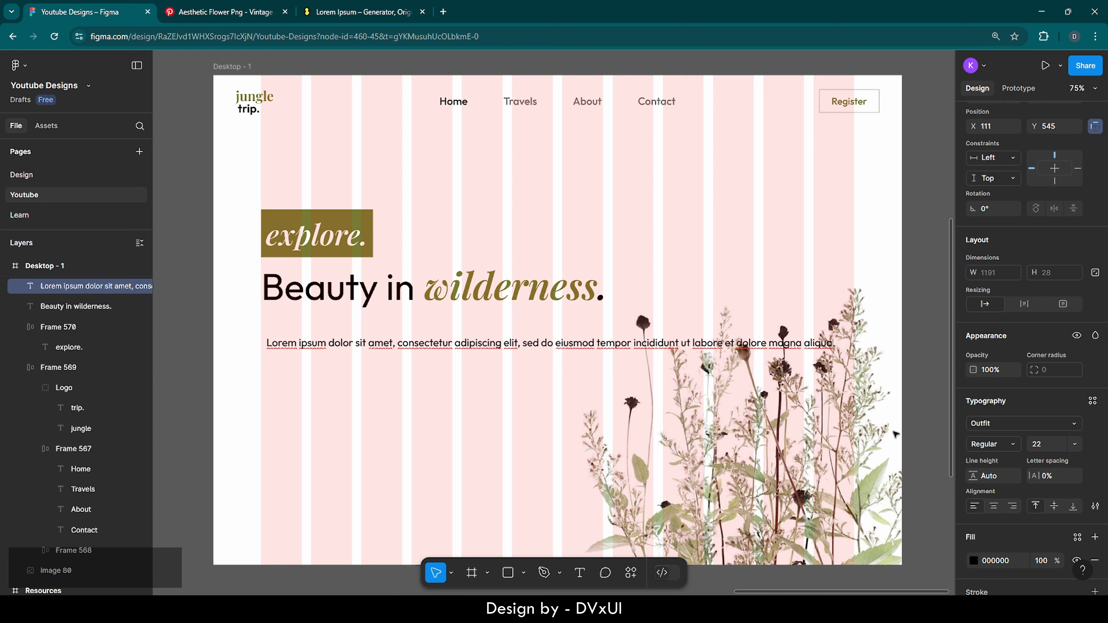
pyautogui.scroll(-1, 1021, 542)
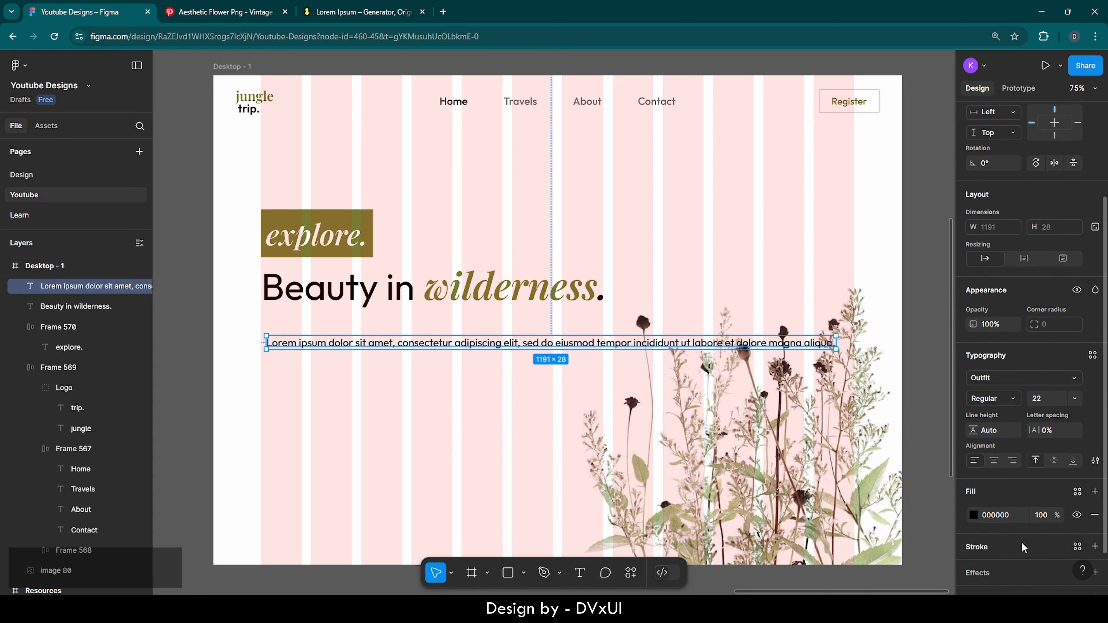
pyautogui.click(1043, 514)
pyautogui.write('60')
pyautogui.press('Return')
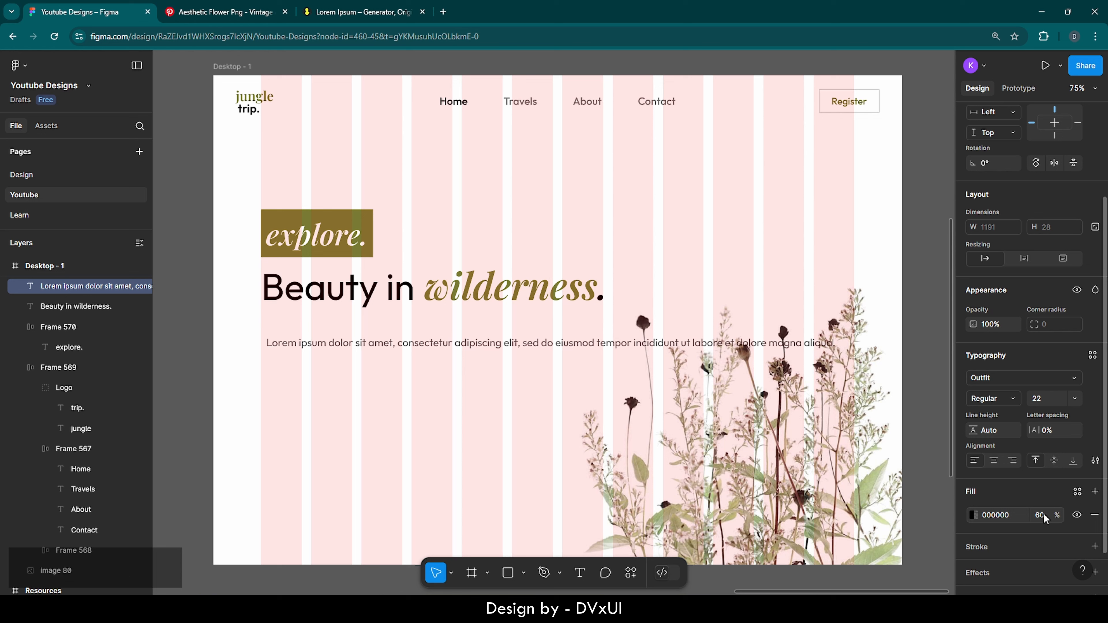
# Move the paragraph under the headline and narrow it to 711 px, two lines
pyautogui.click(522, 372)
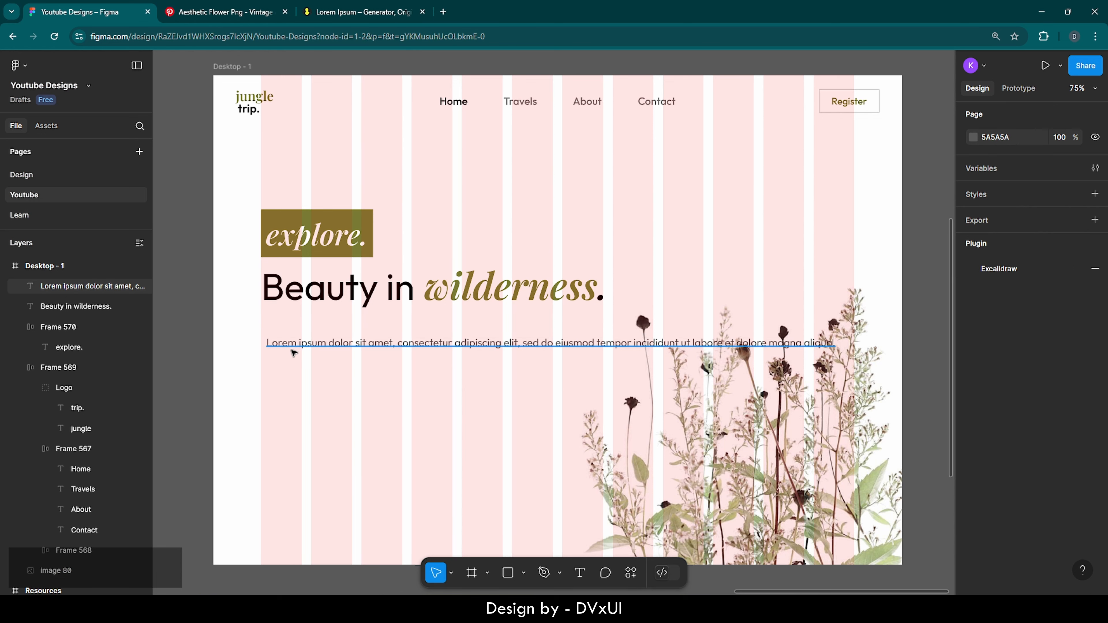
pyautogui.moveTo(293, 352); pyautogui.dragTo(286, 329)
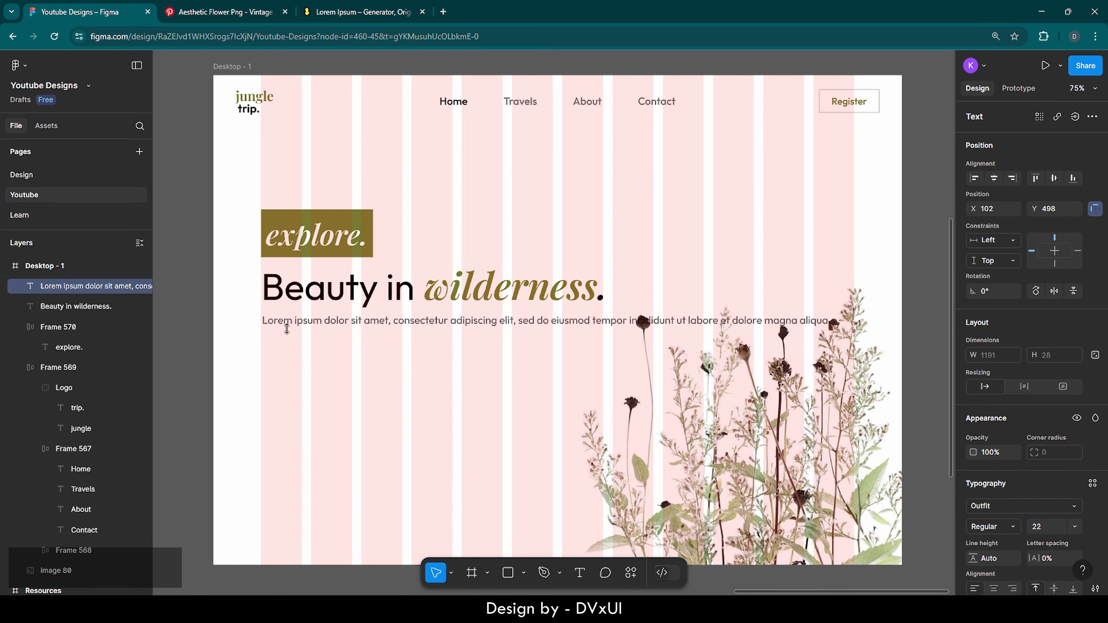
pyautogui.press('Down')
pyautogui.press('Down')
pyautogui.press('Down')
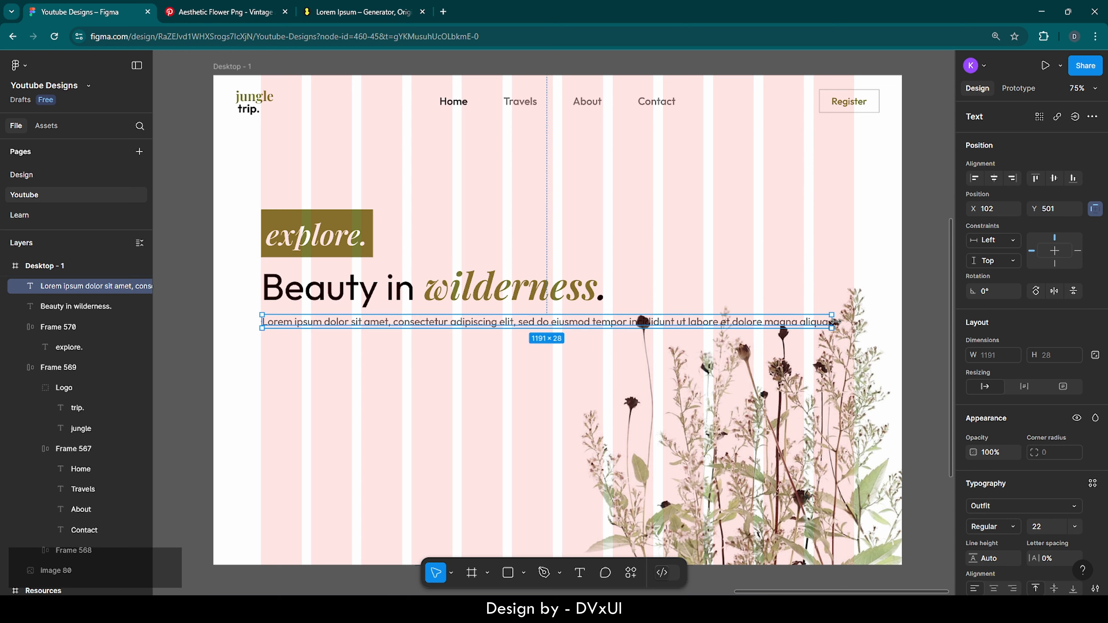
pyautogui.moveTo(834, 321); pyautogui.dragTo(602, 325)
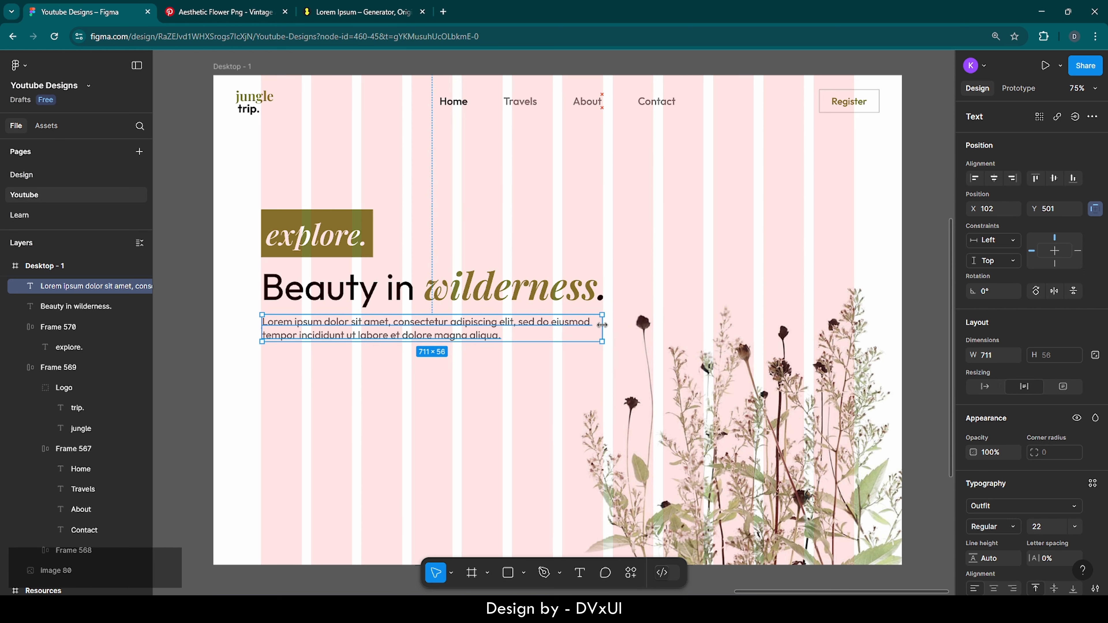
pyautogui.click(532, 363)
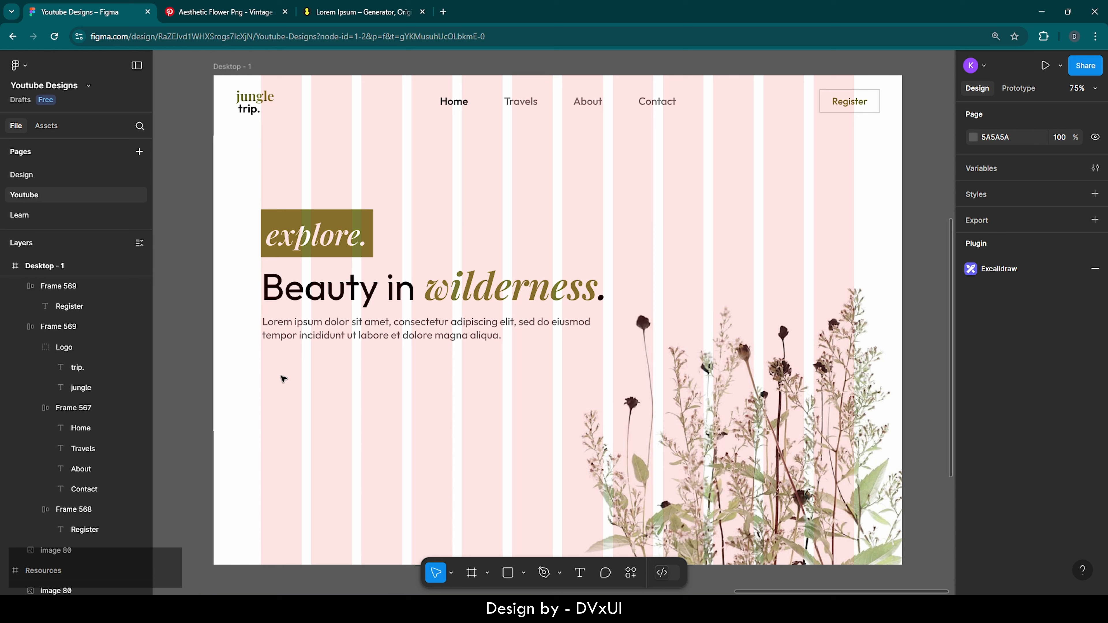
# Add a 'Book Trip' text label below the lorem paragraph
pyautogui.press('t')
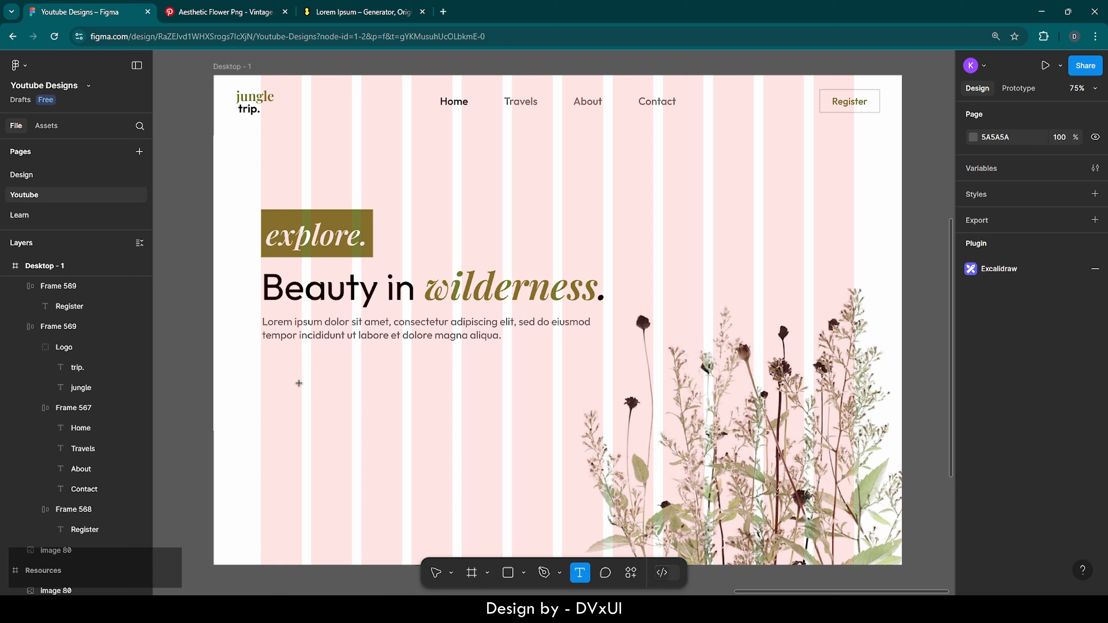
pyautogui.click(300, 384)
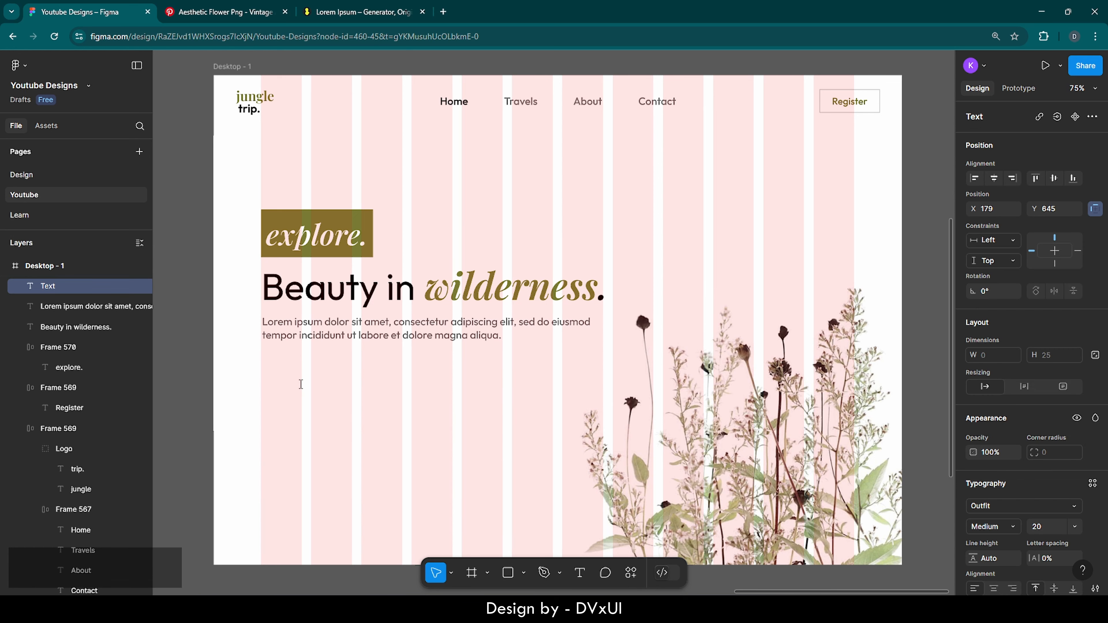
pyautogui.write('Boo')
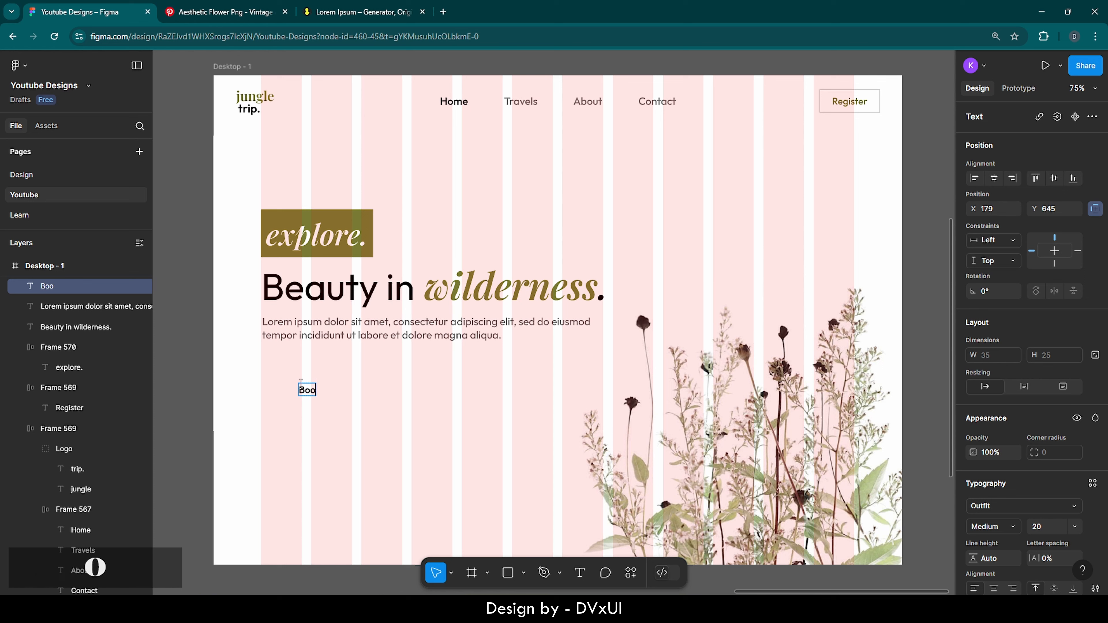
pyautogui.write('k Trip')
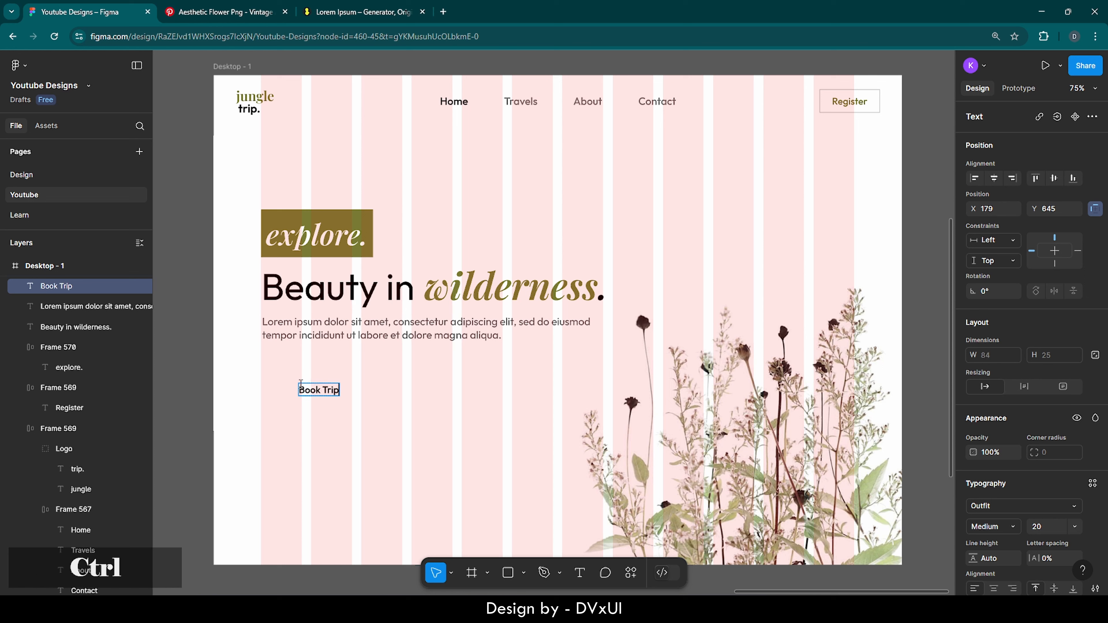
pyautogui.hotkey('ctrl', 'Return')
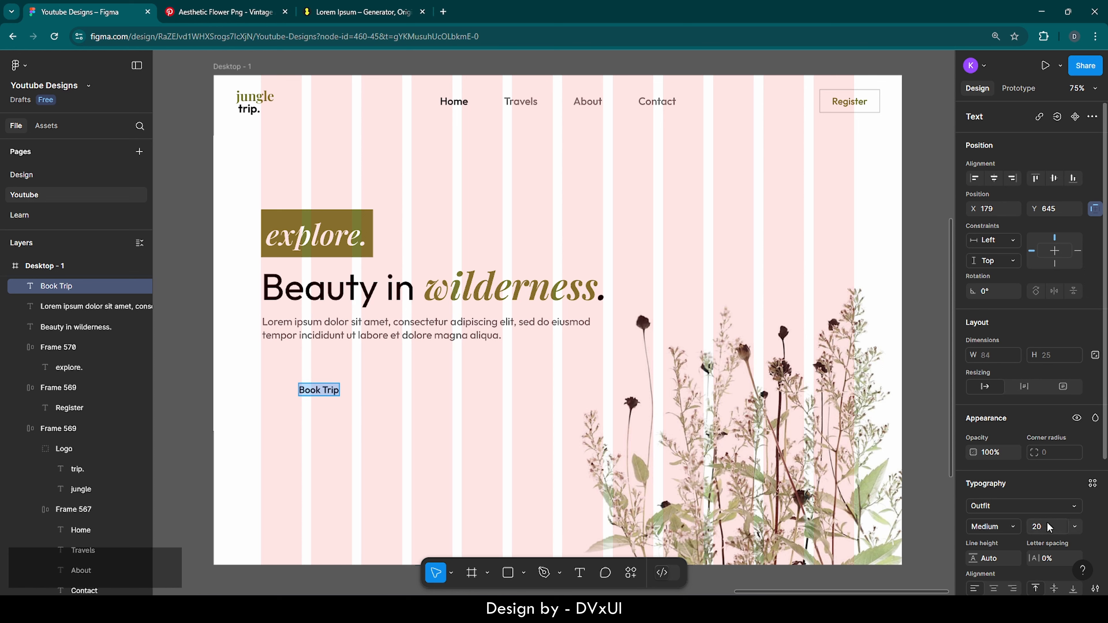
pyautogui.scroll(-2, 1047, 523)
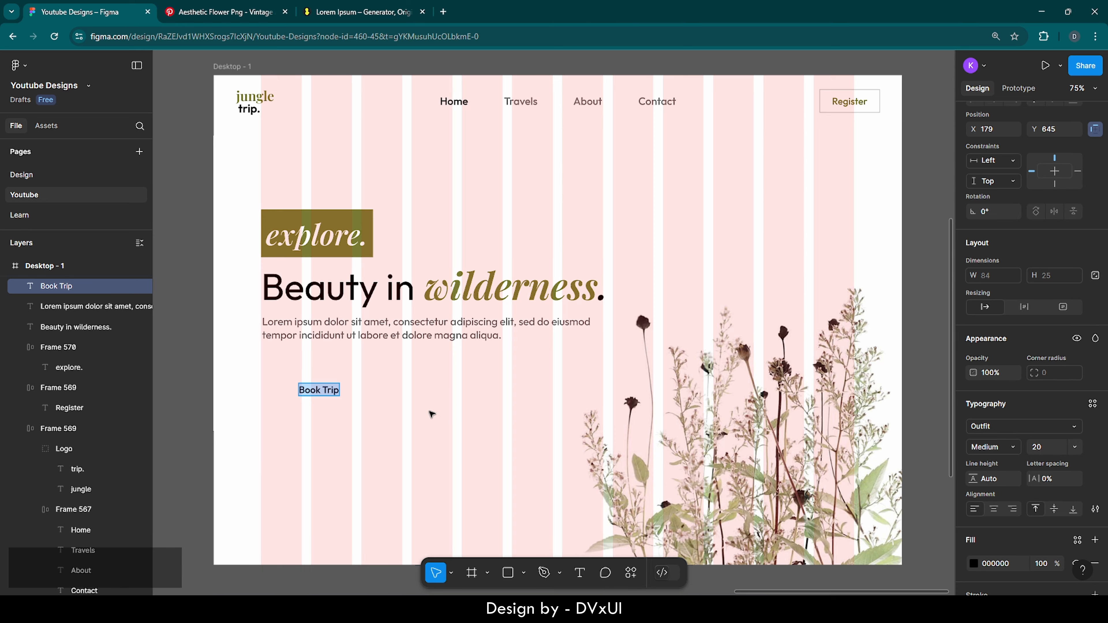
pyautogui.scroll(5, 263, 358)
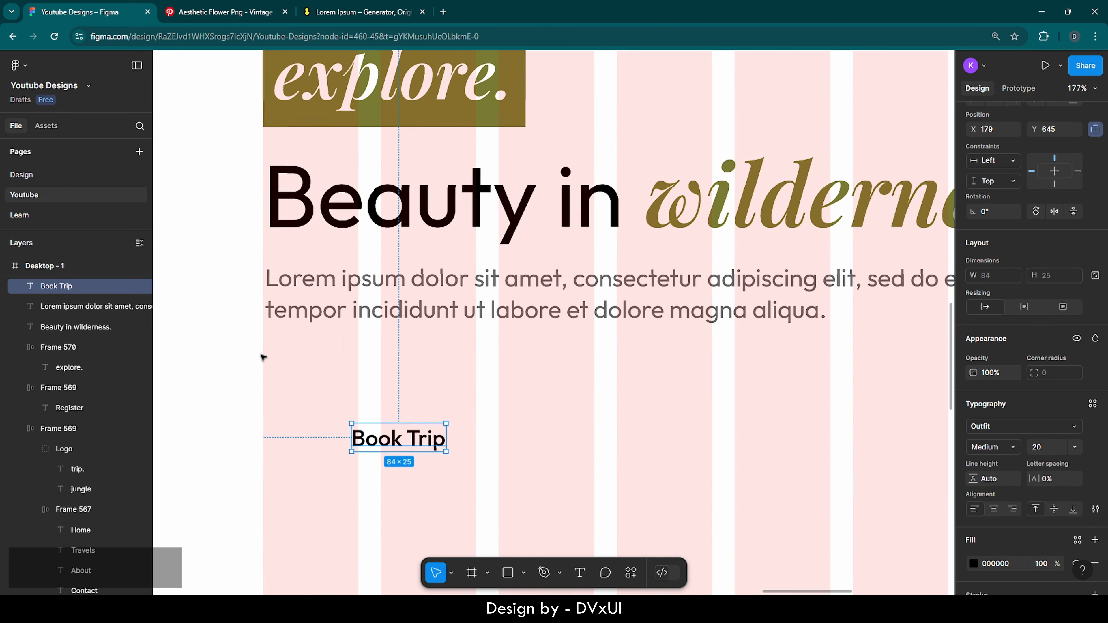
# Wrap Book Trip in an auto-layout frame with 24 horizontal and 14 vertical padding
pyautogui.rightClick(403, 445)
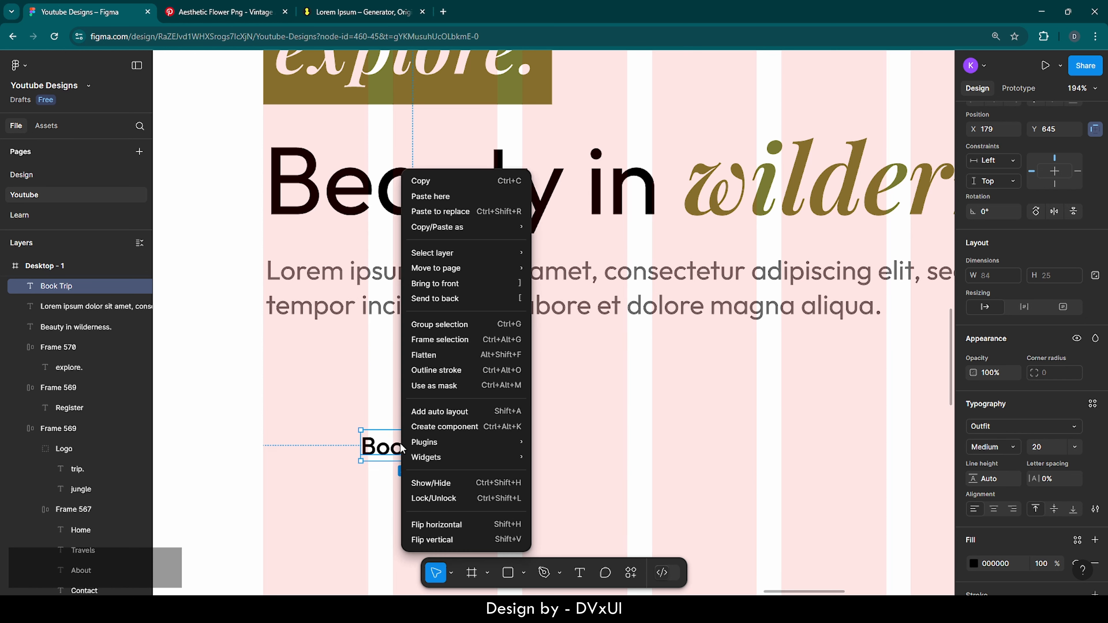
pyautogui.click(424, 412)
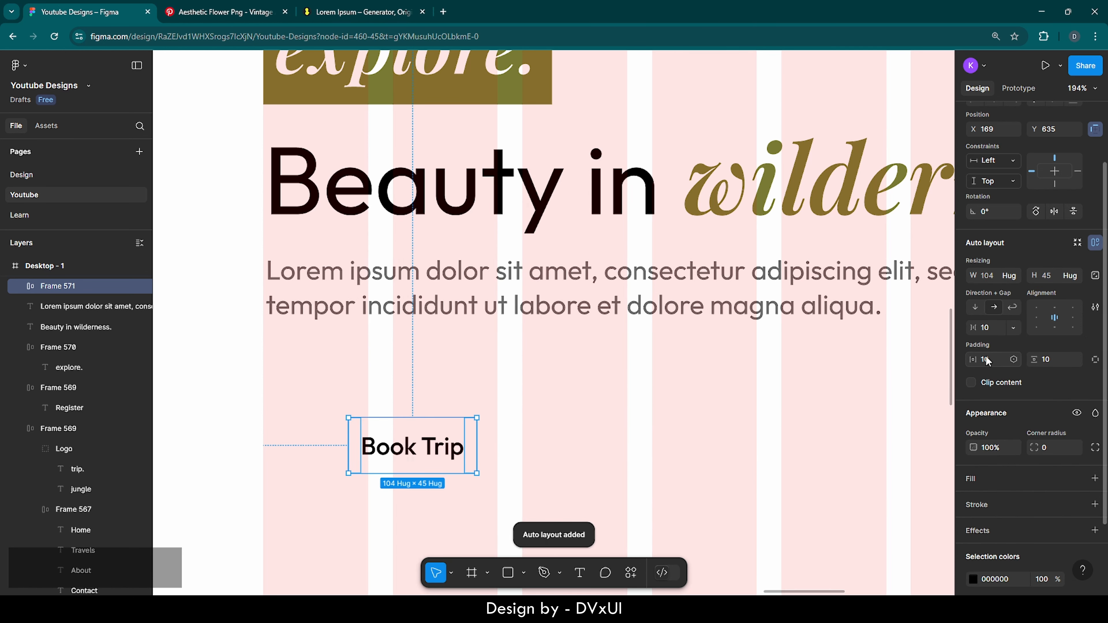
pyautogui.write('24')
pyautogui.press('Return')
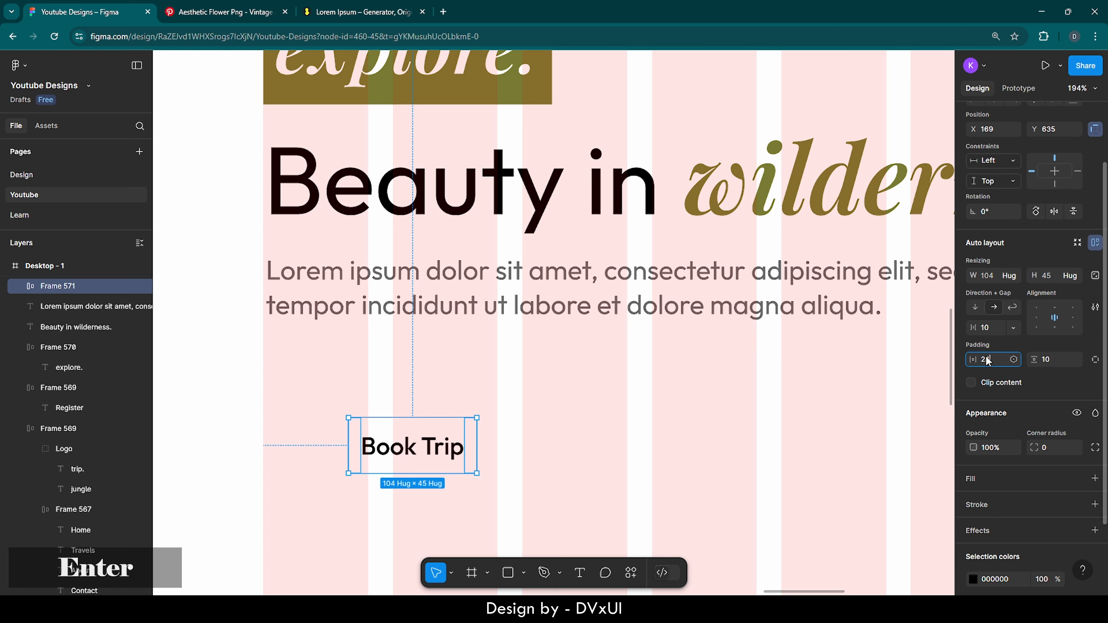
pyautogui.click(1054, 358)
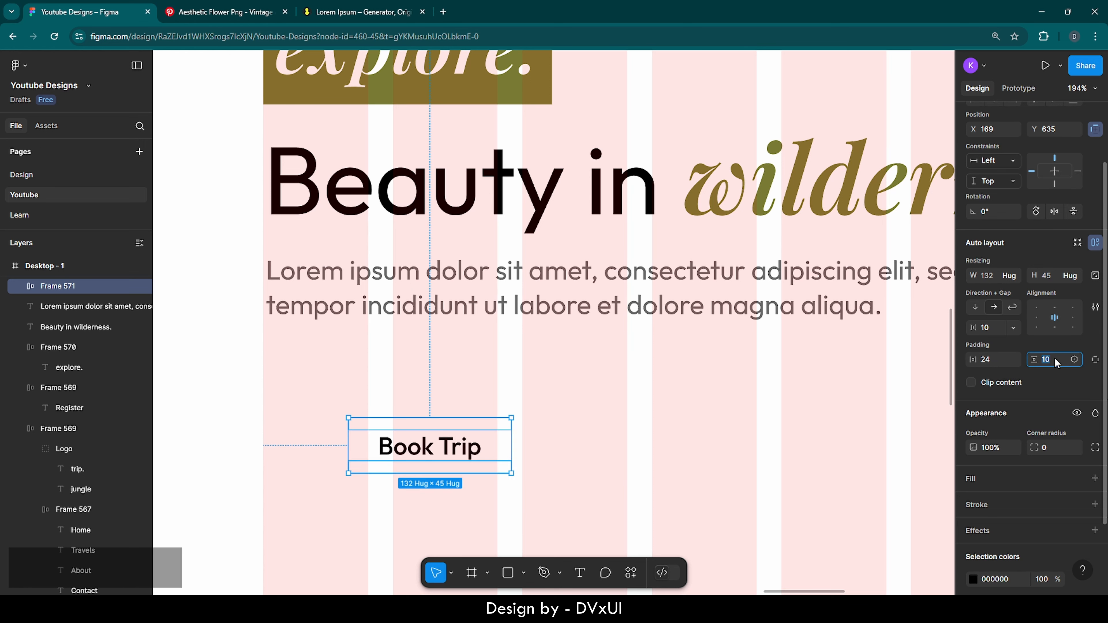
pyautogui.press('BackSpace')
pyautogui.write('14')
pyautogui.press('Return')
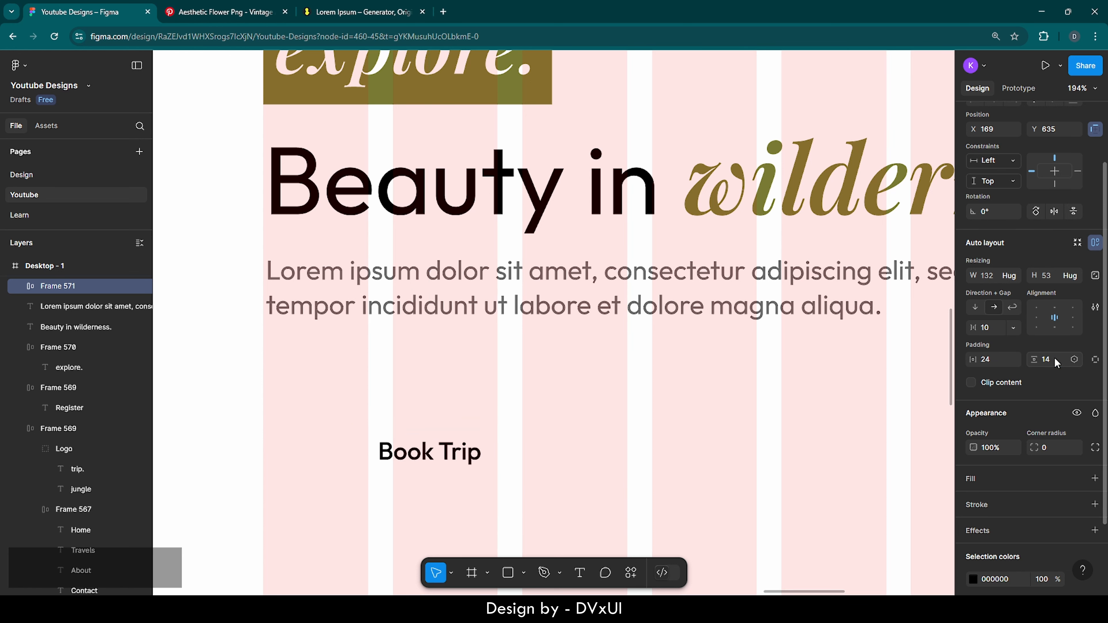
# Fill the button olive 787B33 and make the Book Trip label white
pyautogui.click(976, 478)
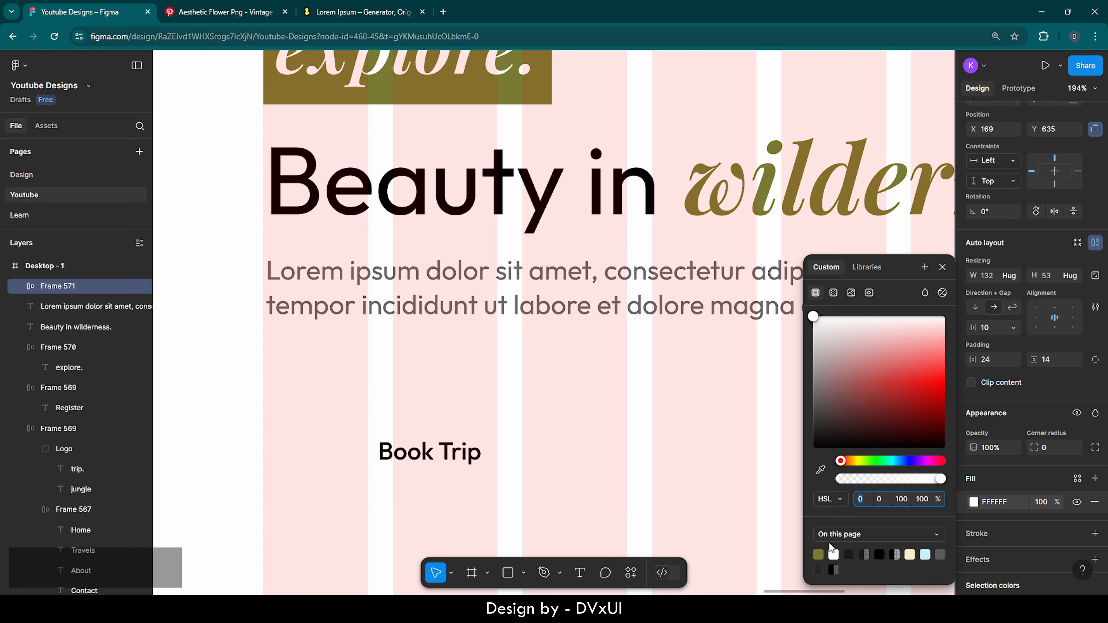
pyautogui.click(819, 553)
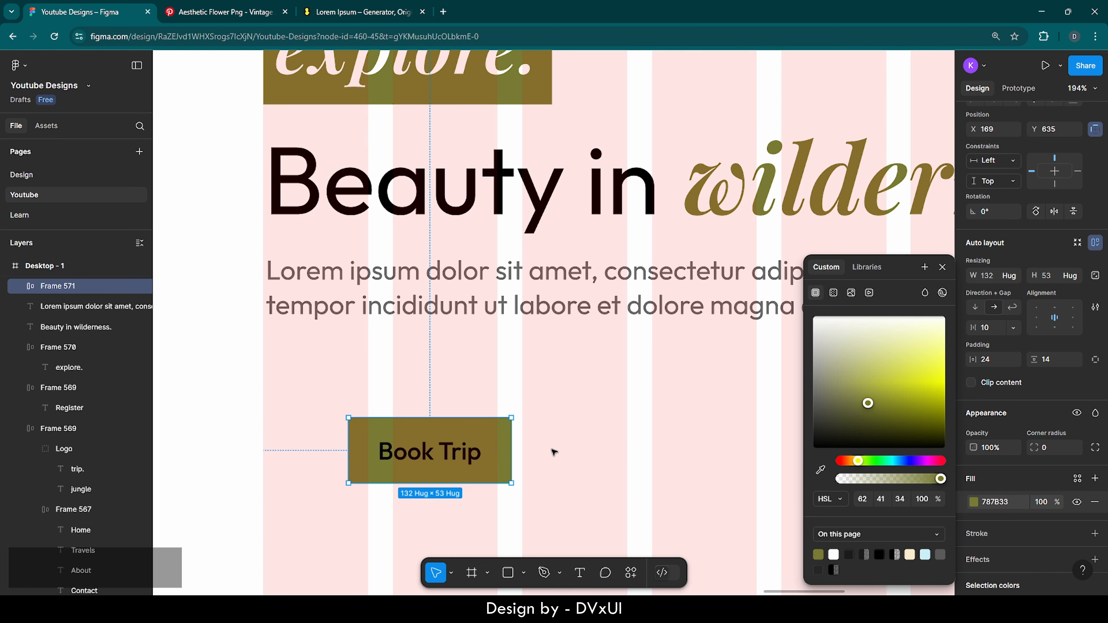
pyautogui.doubleClick(436, 455)
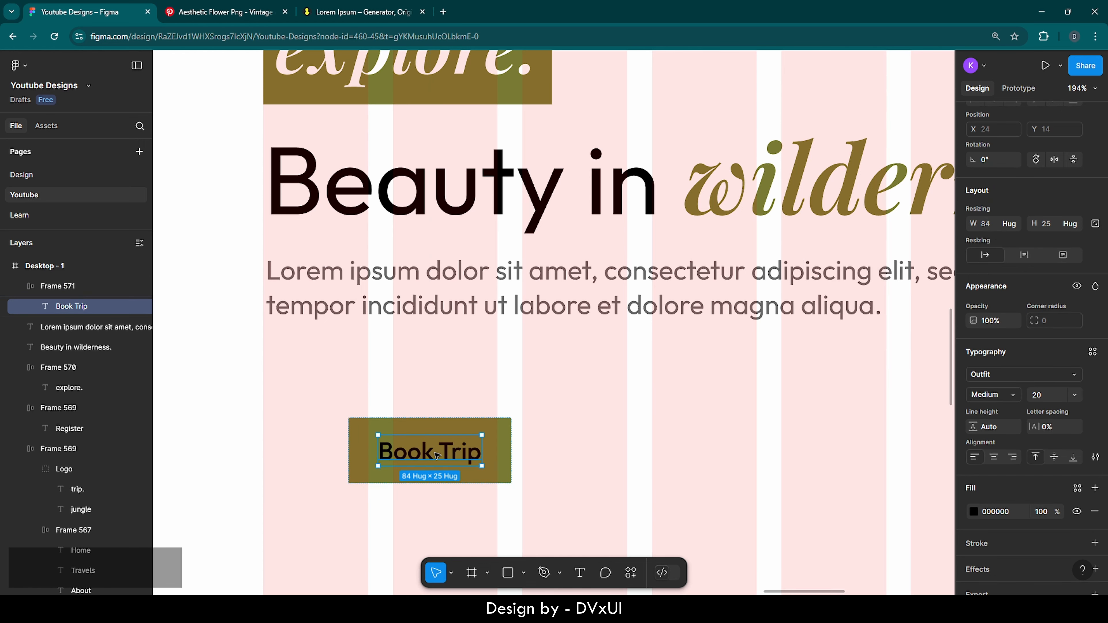
pyautogui.click(1003, 513)
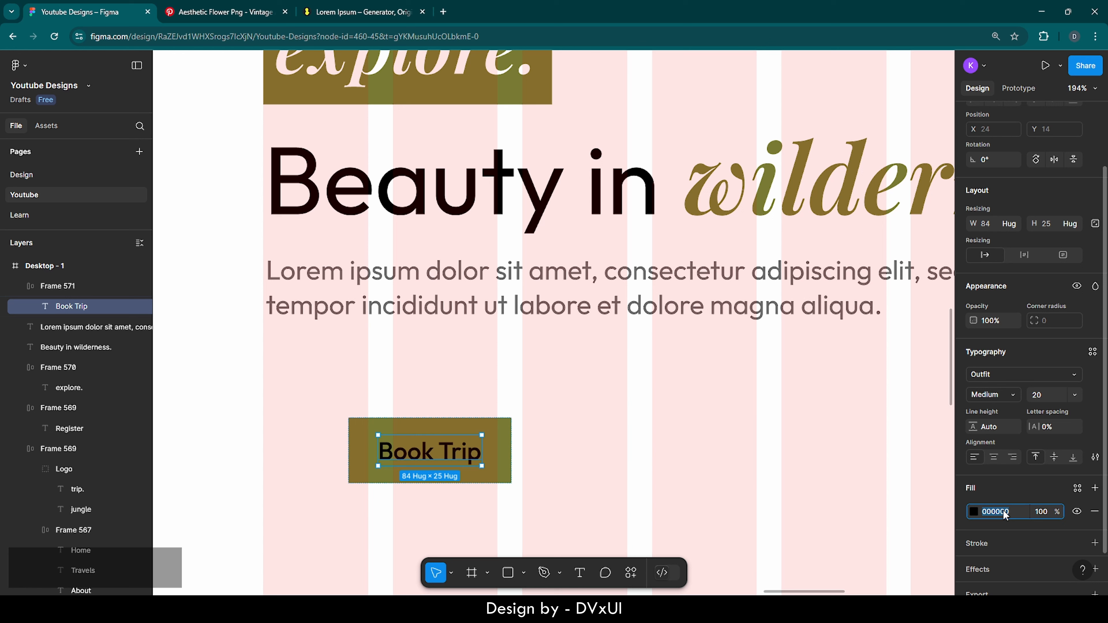
pyautogui.write('white')
pyautogui.press('Return')
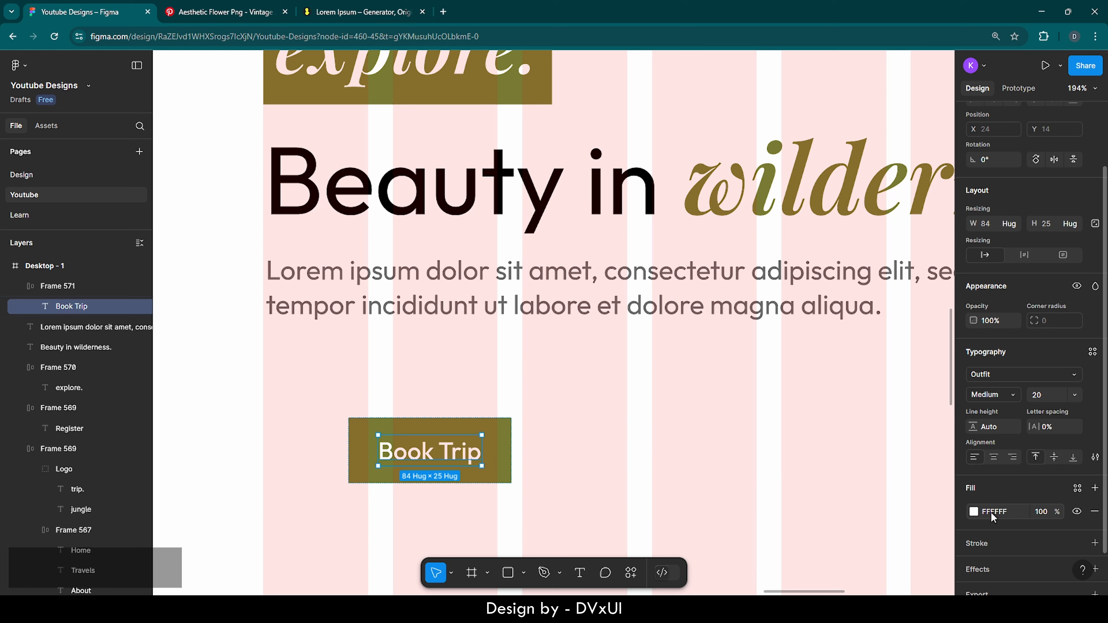
pyautogui.click(505, 457)
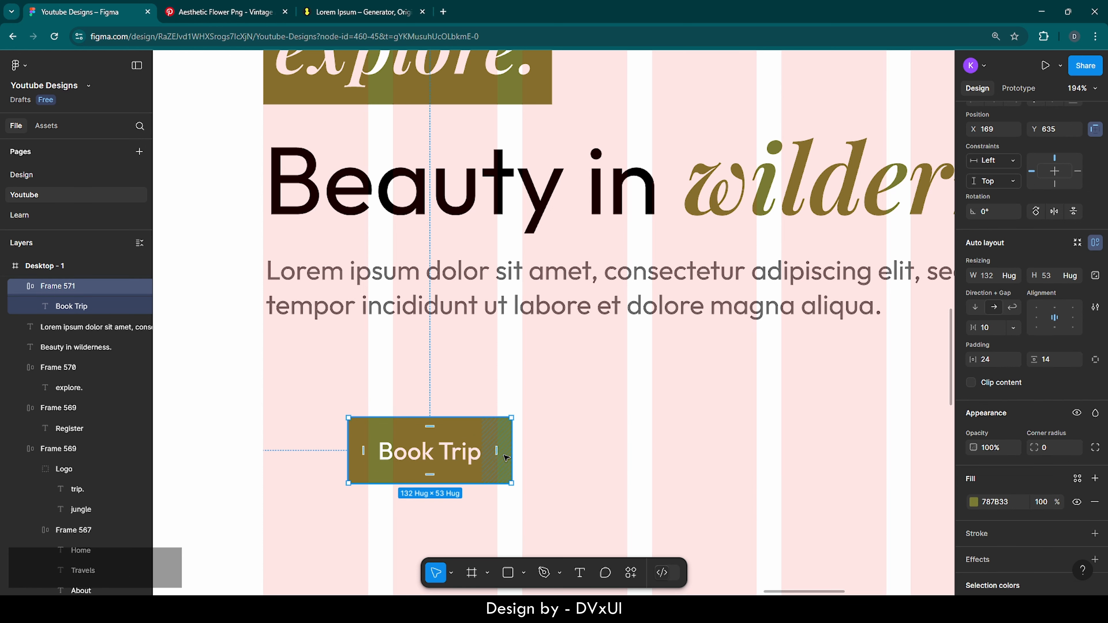
# Position Book Trip just below the paragraph and paste a copy to its right
pyautogui.moveTo(418, 447); pyautogui.dragTo(360, 387)
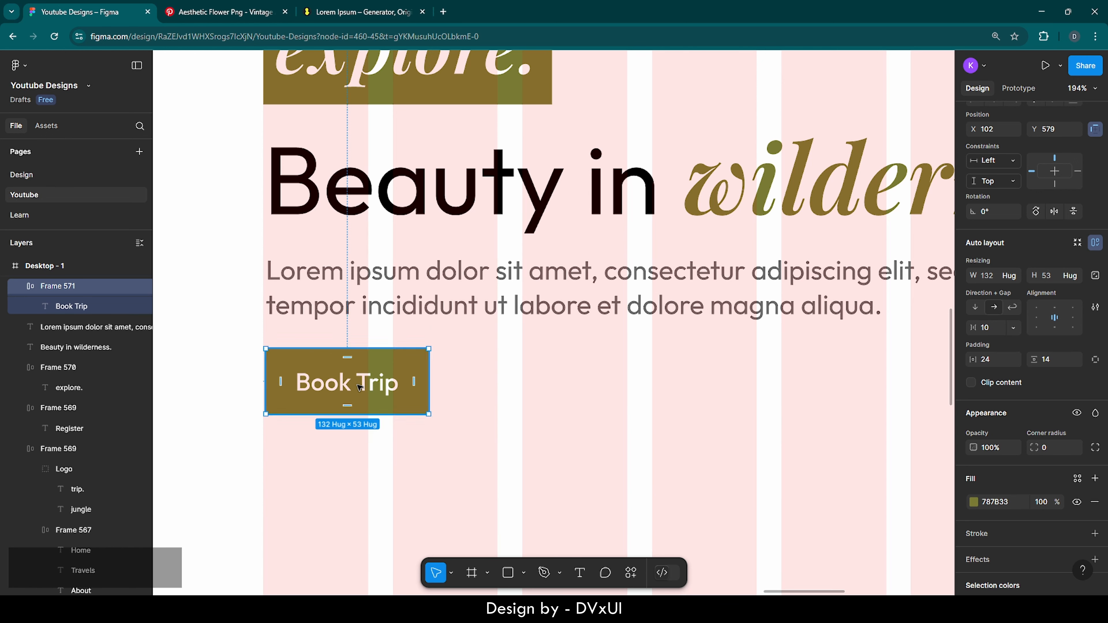
pyautogui.press('Left')
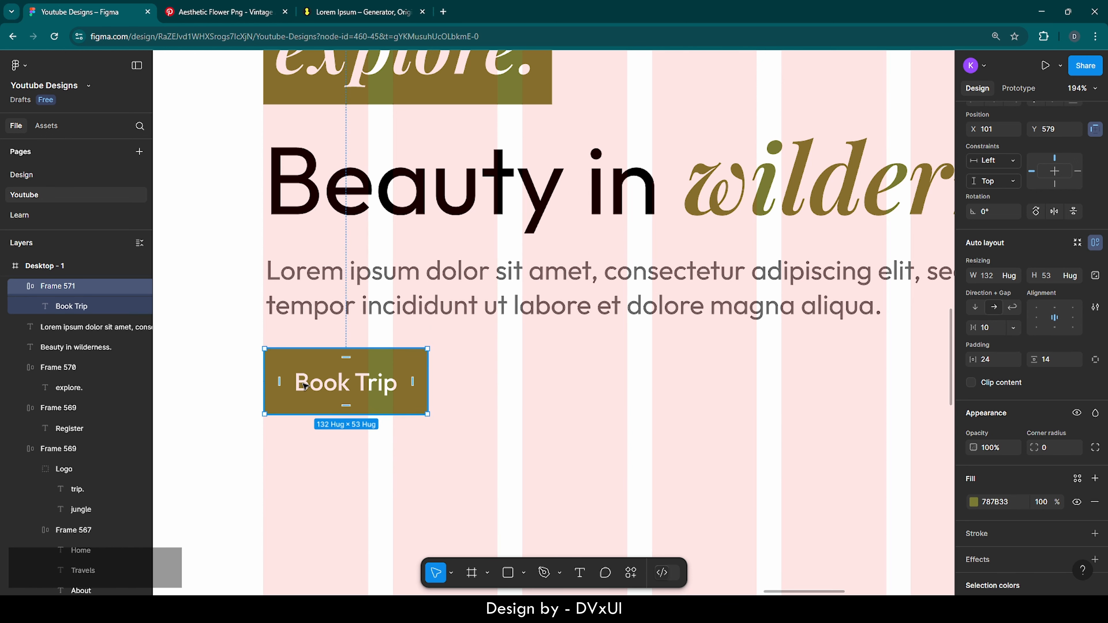
pyautogui.press('Left')
pyautogui.hotkey('ctrl', 'v')
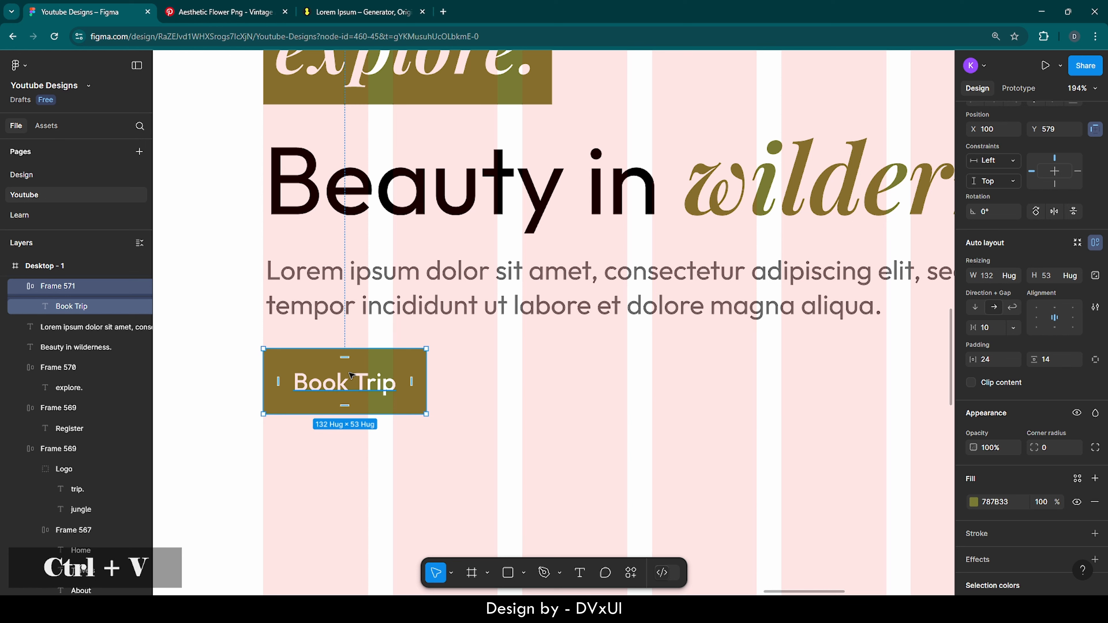
pyautogui.moveTo(366, 391); pyautogui.dragTo(524, 393)
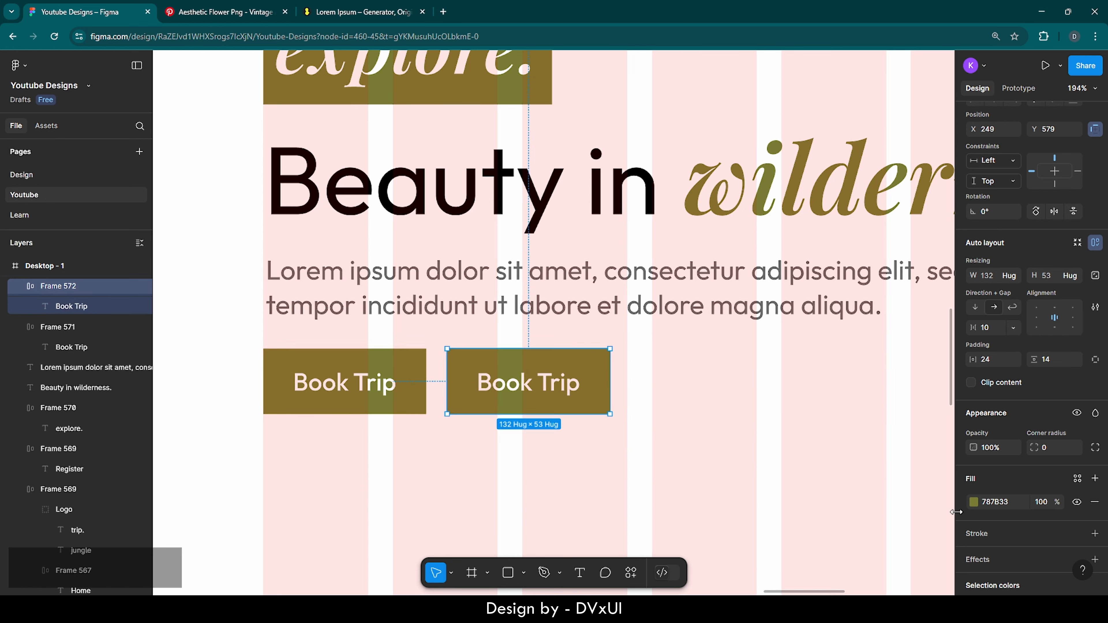
# Remove the copy's fill and give it an outline at 30% opacity
pyautogui.scroll(-3, 1068, 458)
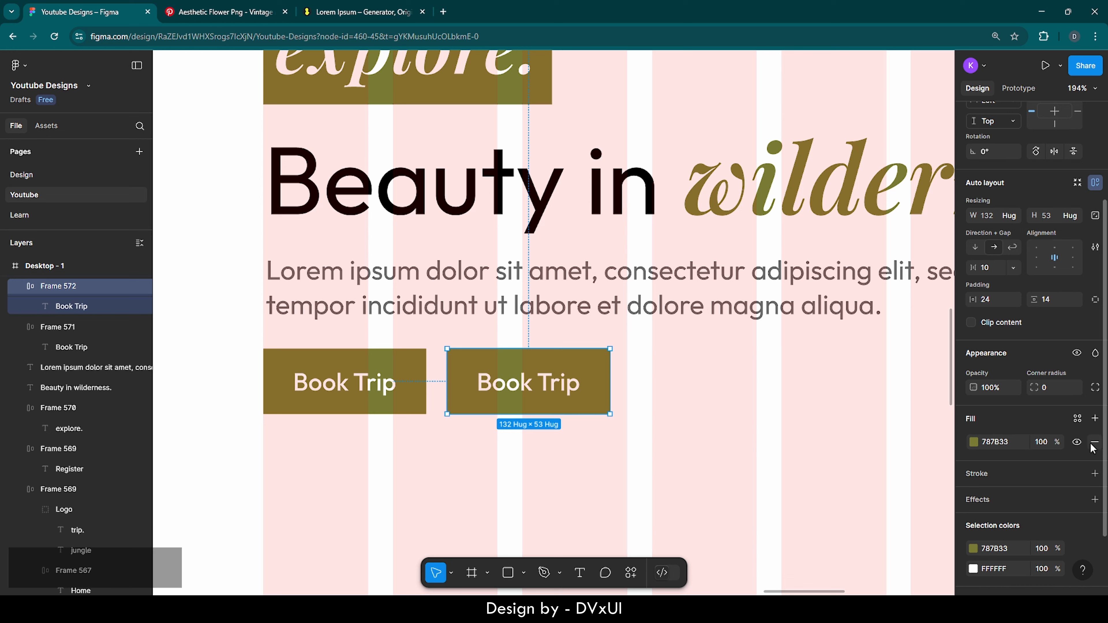
pyautogui.click(1094, 445)
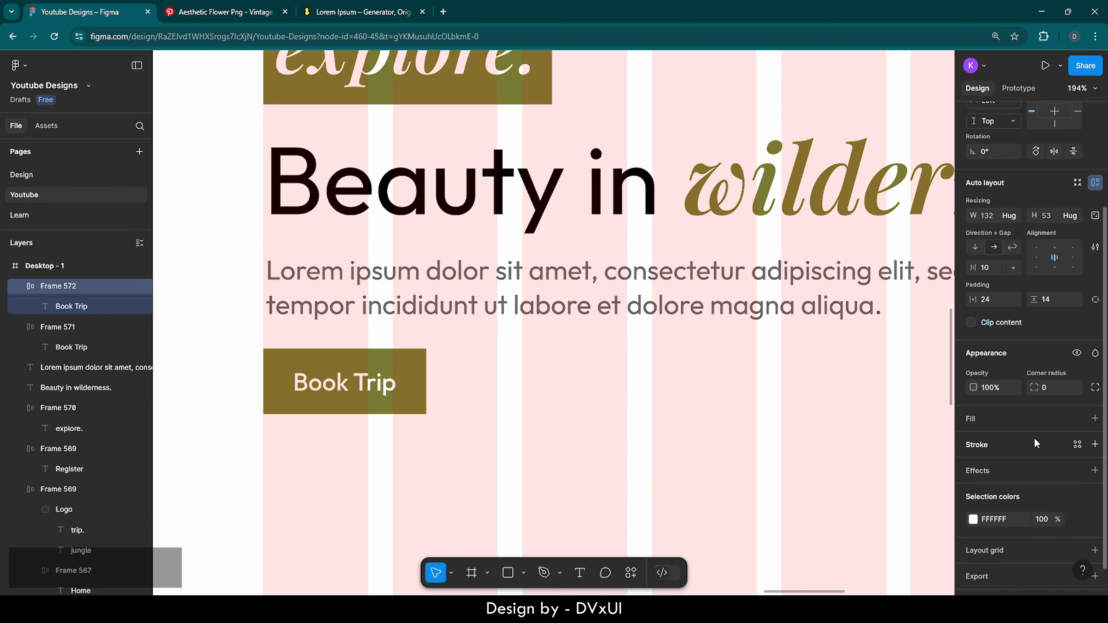
pyautogui.click(986, 445)
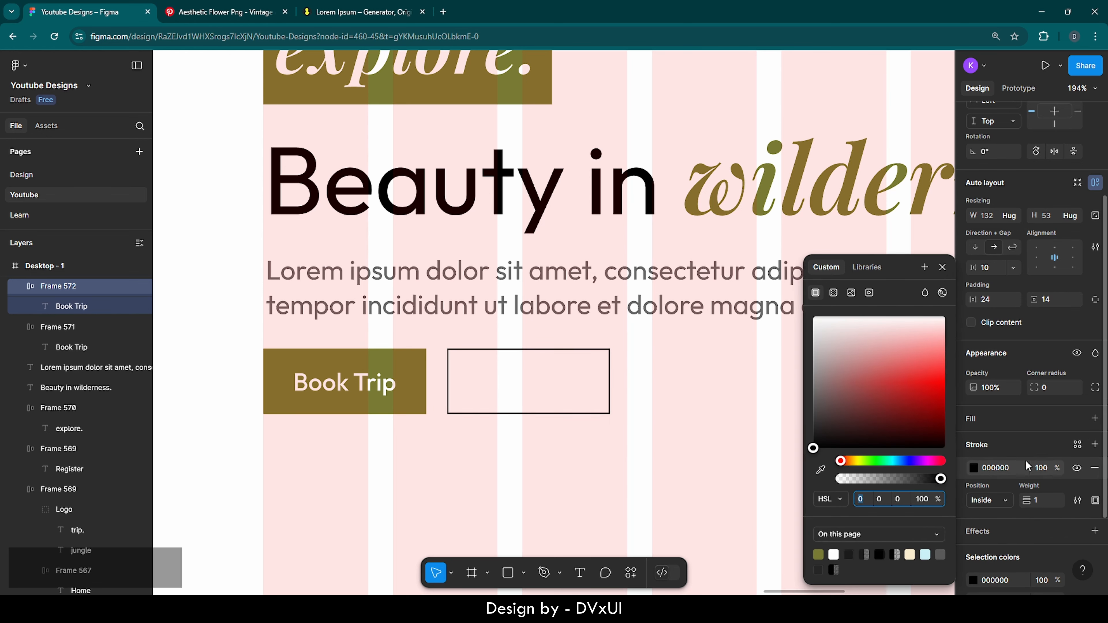
pyautogui.click(1039, 466)
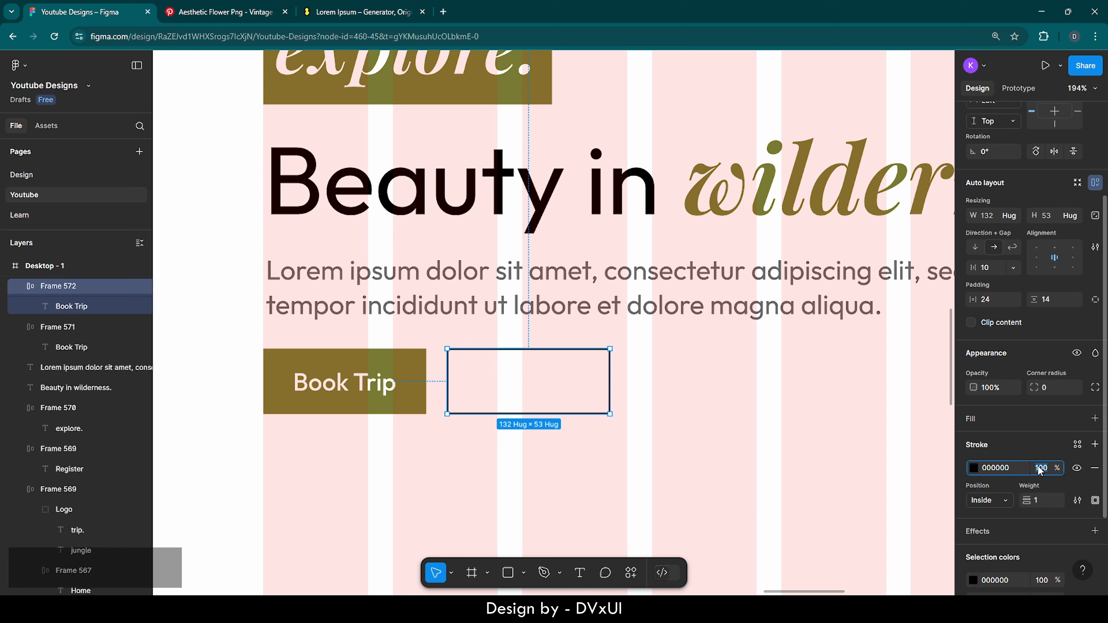
pyautogui.write('30')
pyautogui.press('Return')
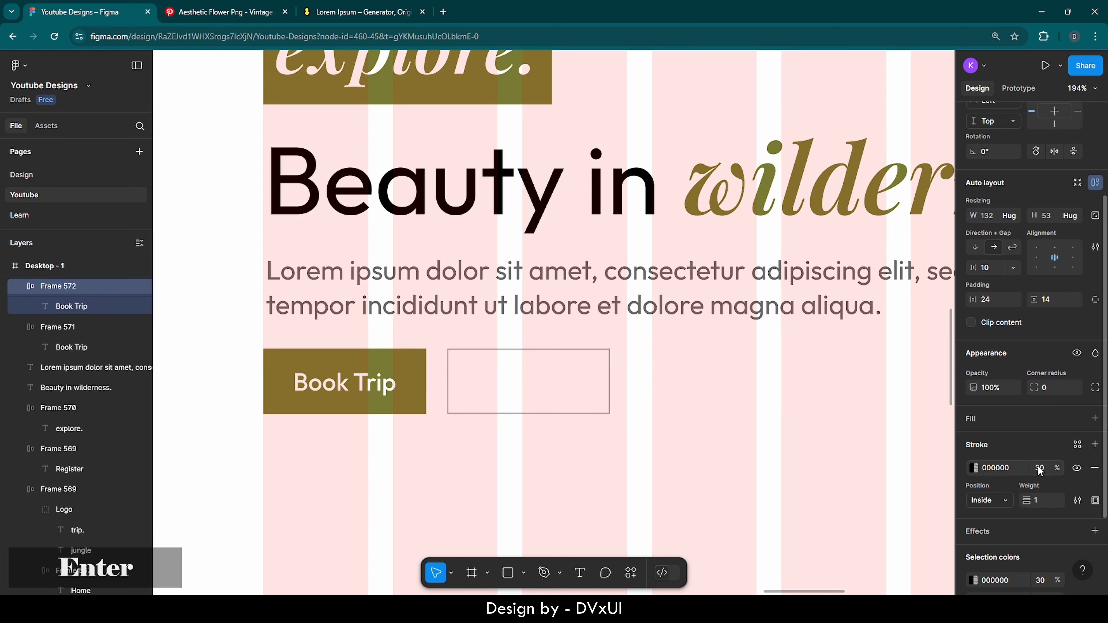
# Make the copy's label olive and change its text to 'Planner'
pyautogui.click(531, 383)
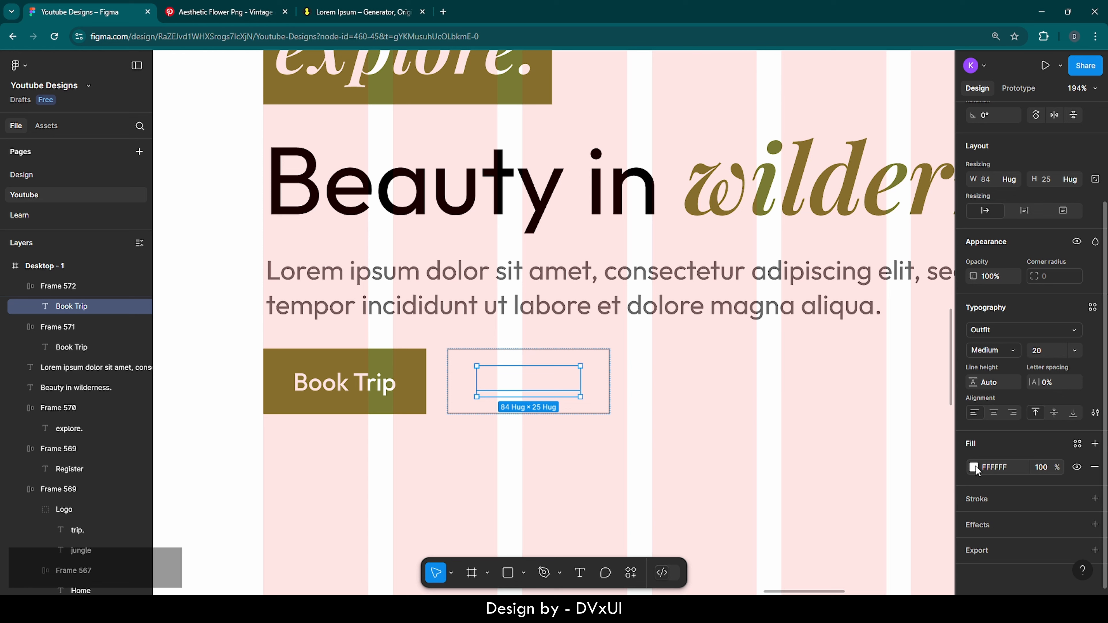
pyautogui.click(973, 468)
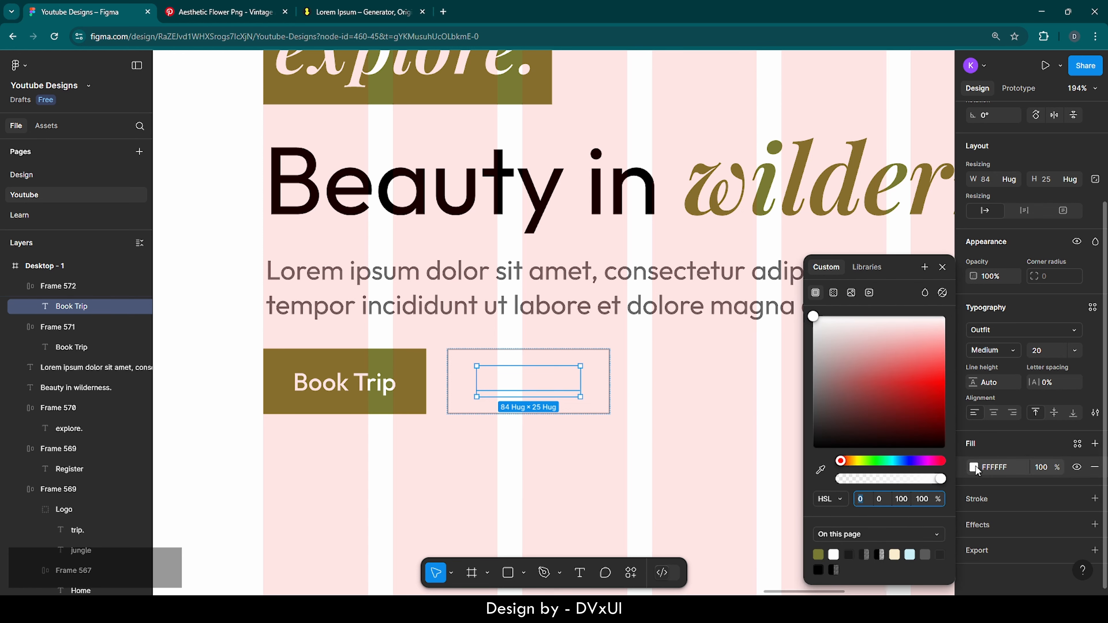
pyautogui.click(819, 555)
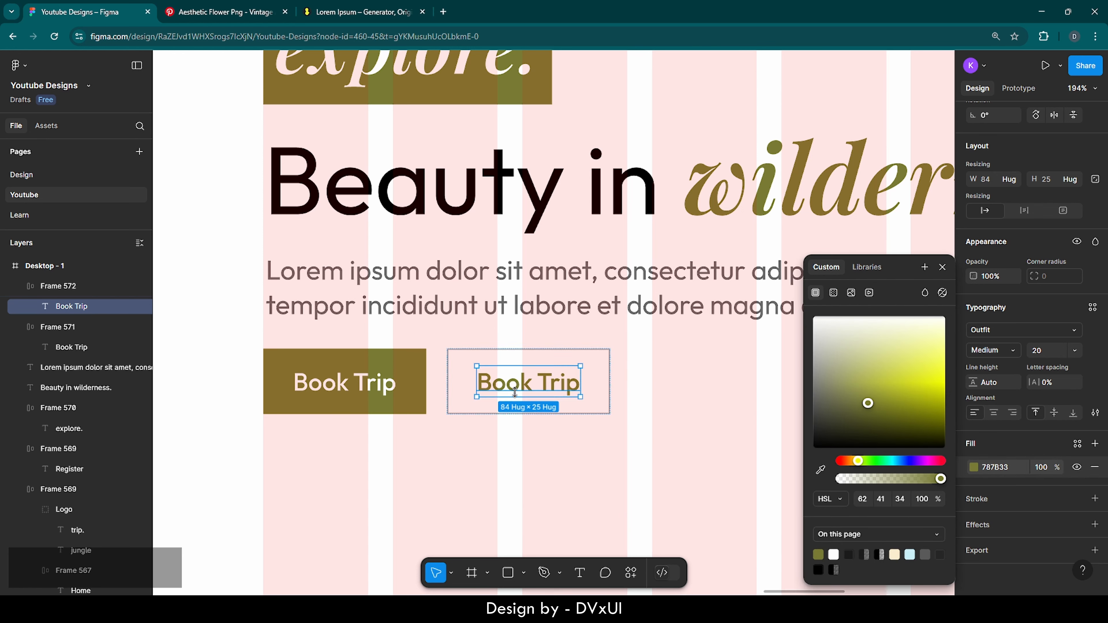
pyautogui.doubleClick(522, 388)
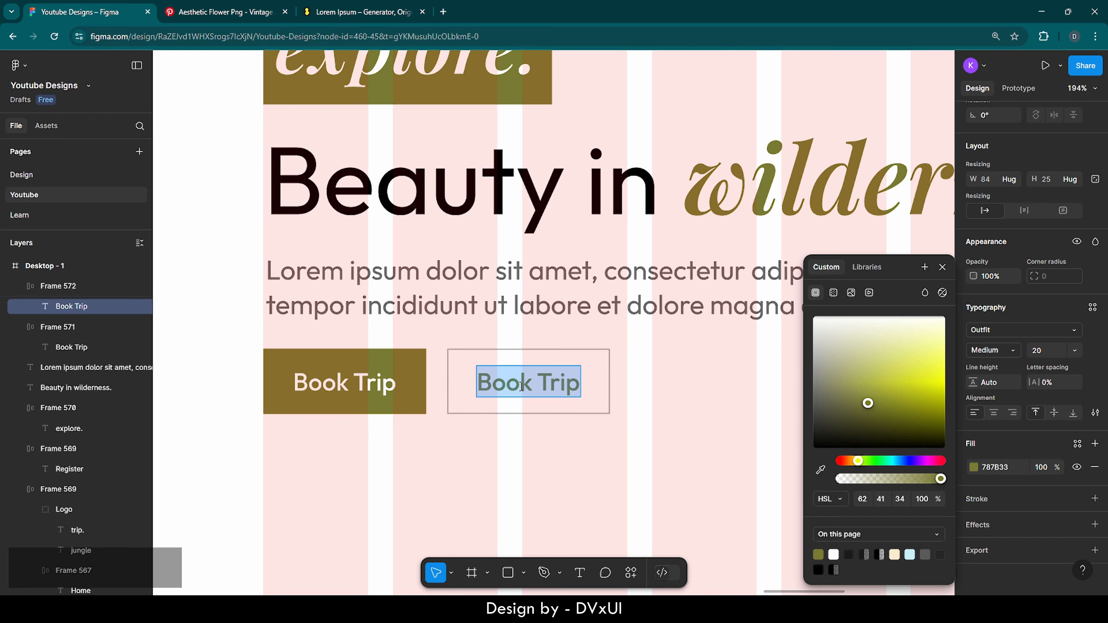
pyautogui.press('BackSpace')
pyautogui.write('Planner')
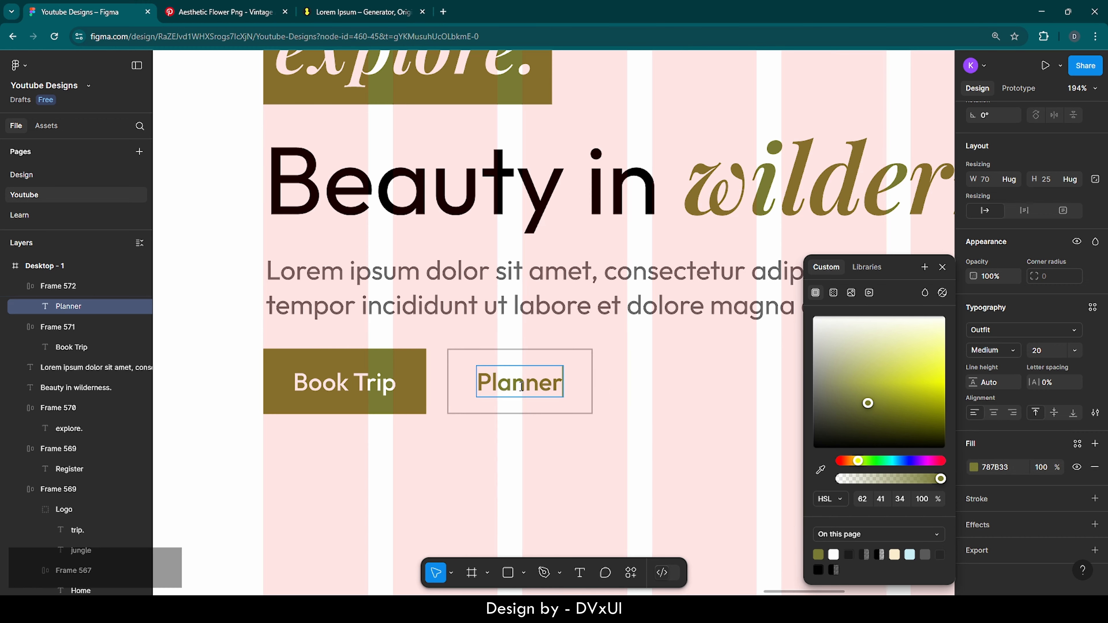
pyautogui.click(510, 453)
# Nudge the Planner button right to X 251, leaving a small gap after Book Trip
pyautogui.scroll(-8, 509, 454)
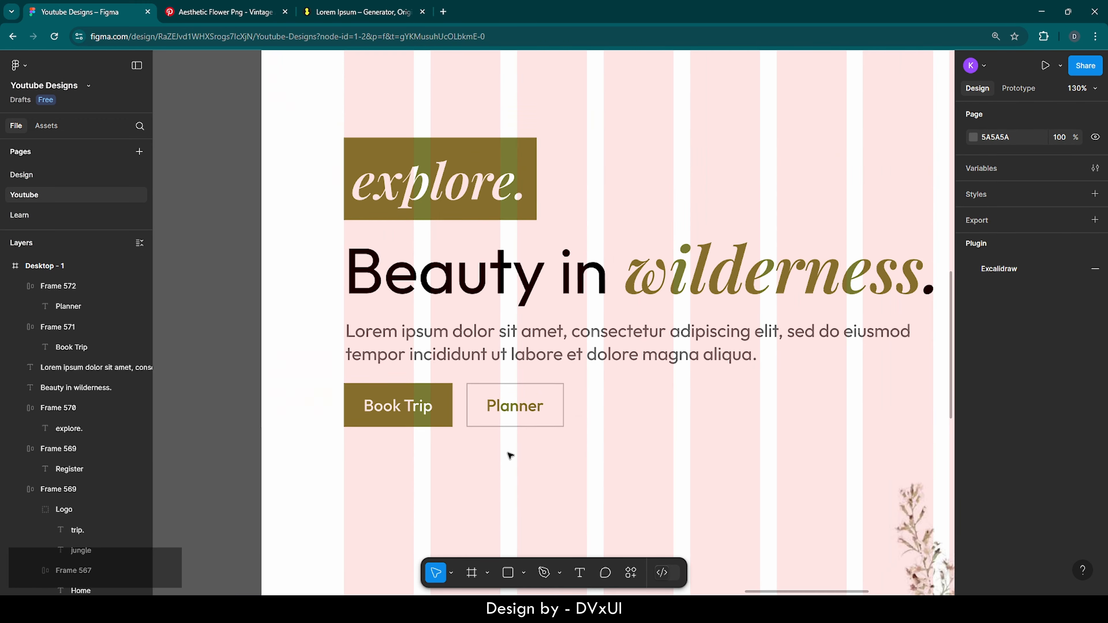
pyautogui.hotkey('shift', '1')
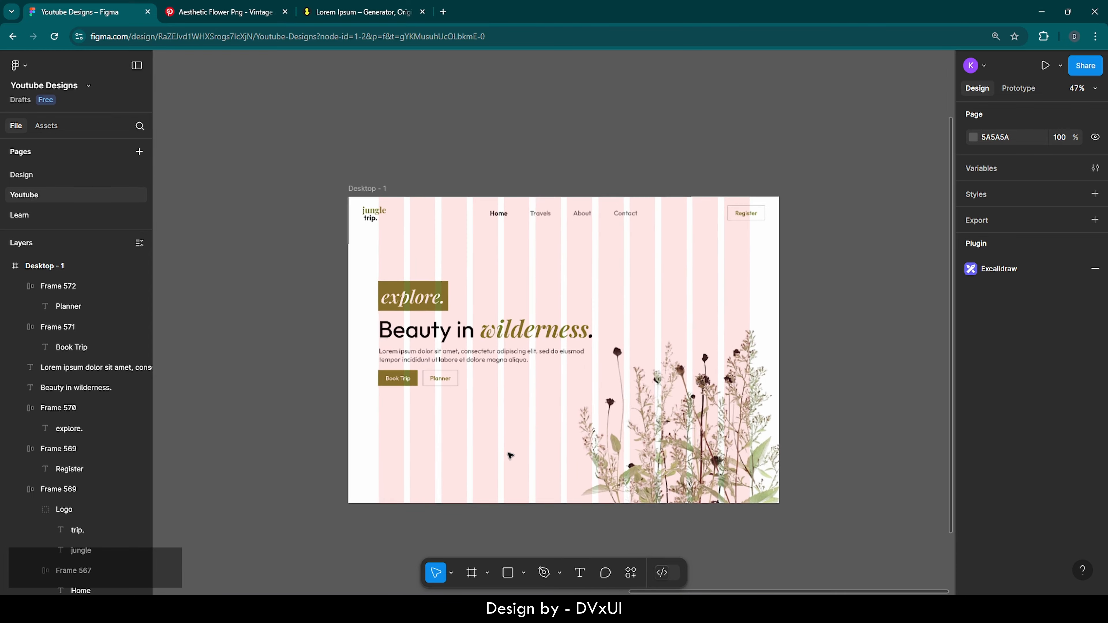
pyautogui.scroll(2, 510, 456)
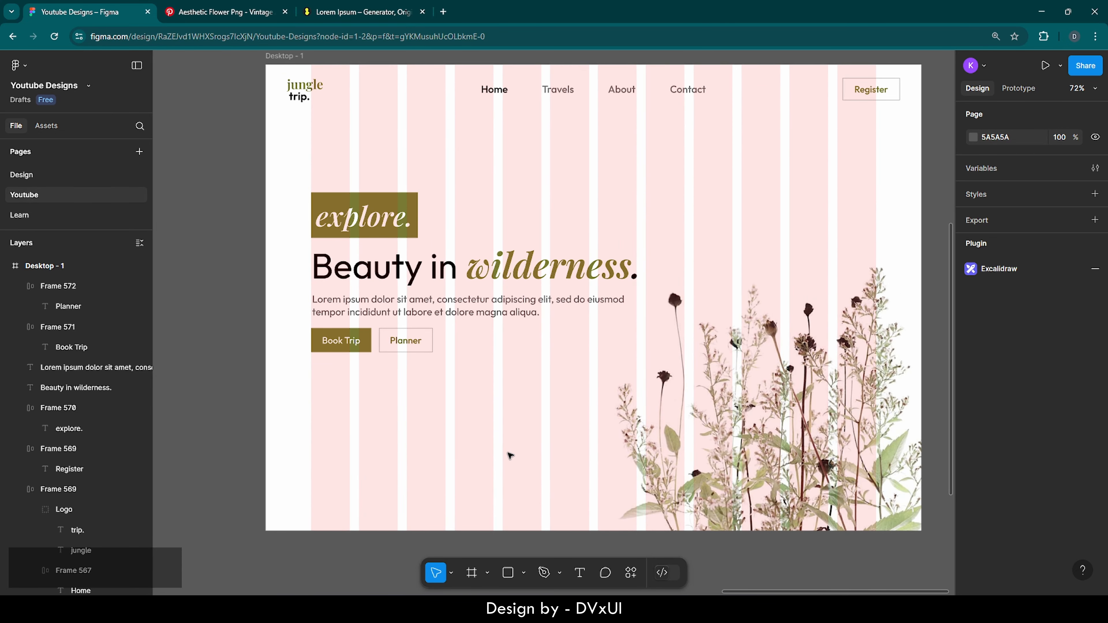
pyautogui.click(381, 341)
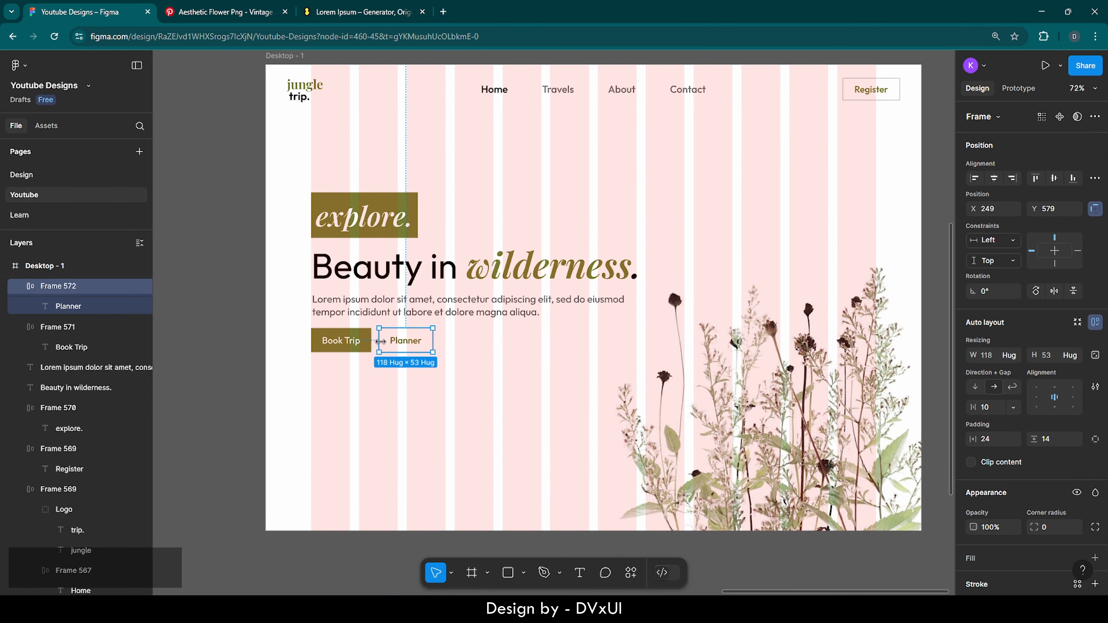
pyautogui.press('Right')
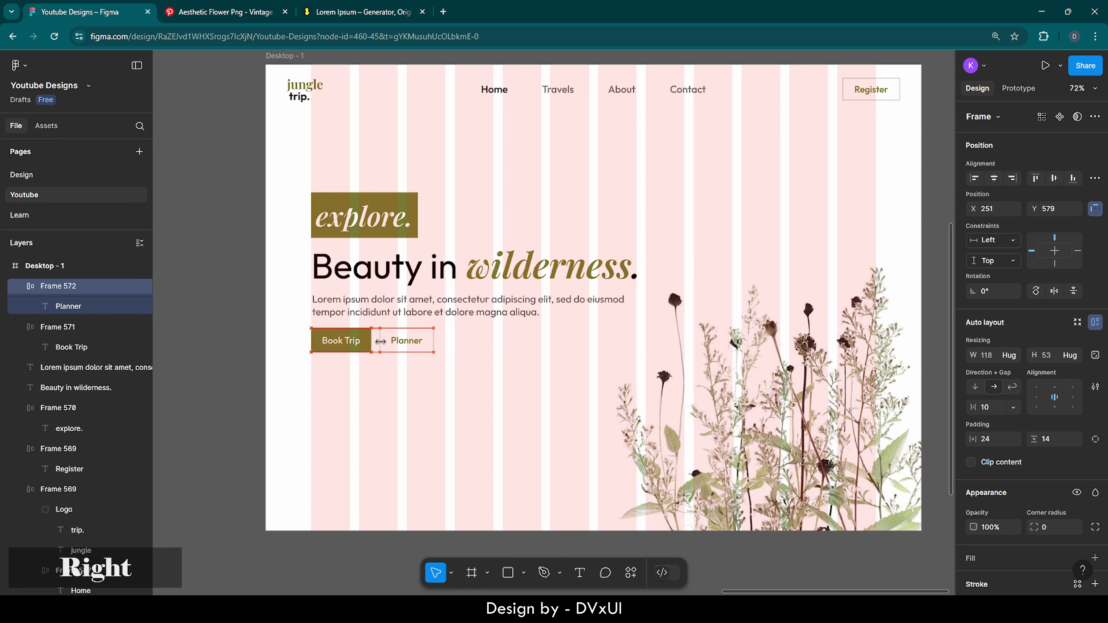
pyautogui.click(394, 398)
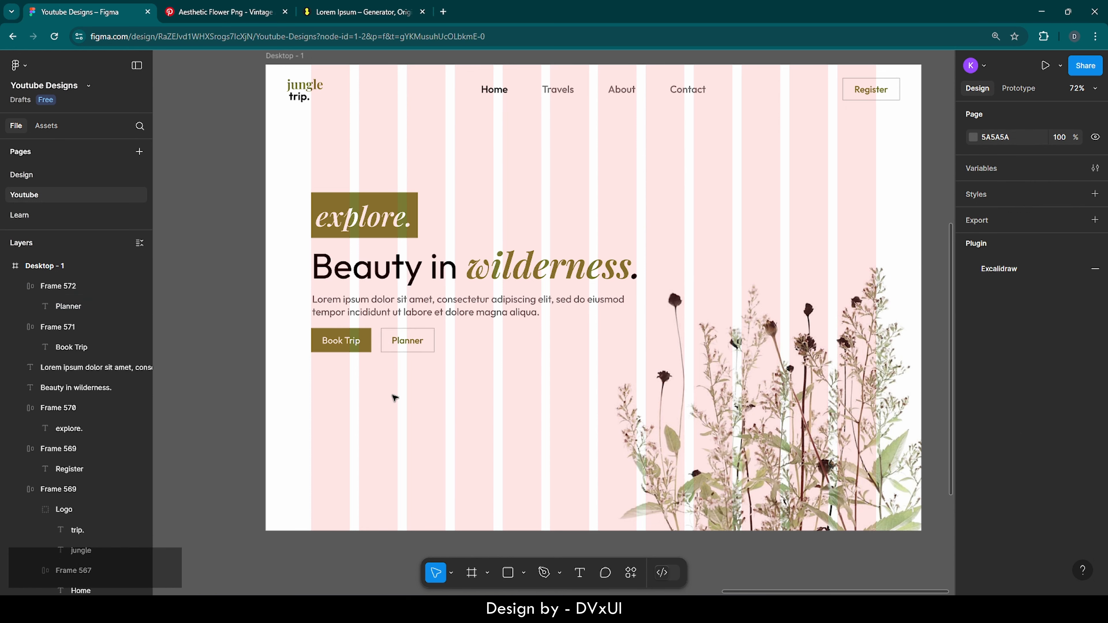
pyautogui.hscroll(1, 395, 398)
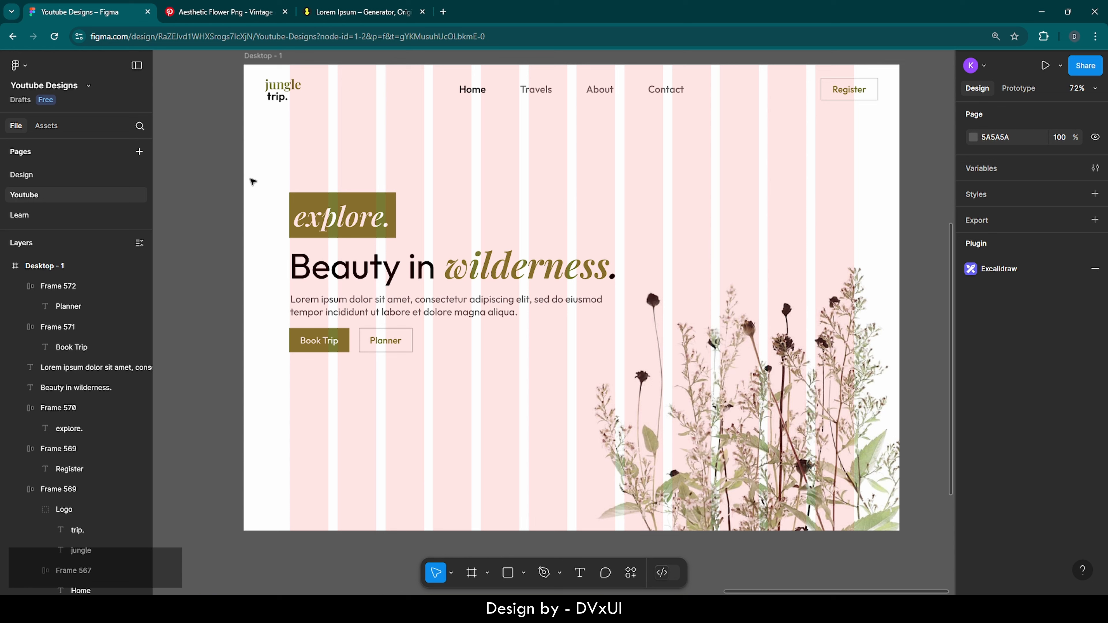
# Shift the five hero layers (tag, headline, paragraph, Book Trip and Planner) up slightly
pyautogui.moveTo(250, 177); pyautogui.dragTo(374, 362)
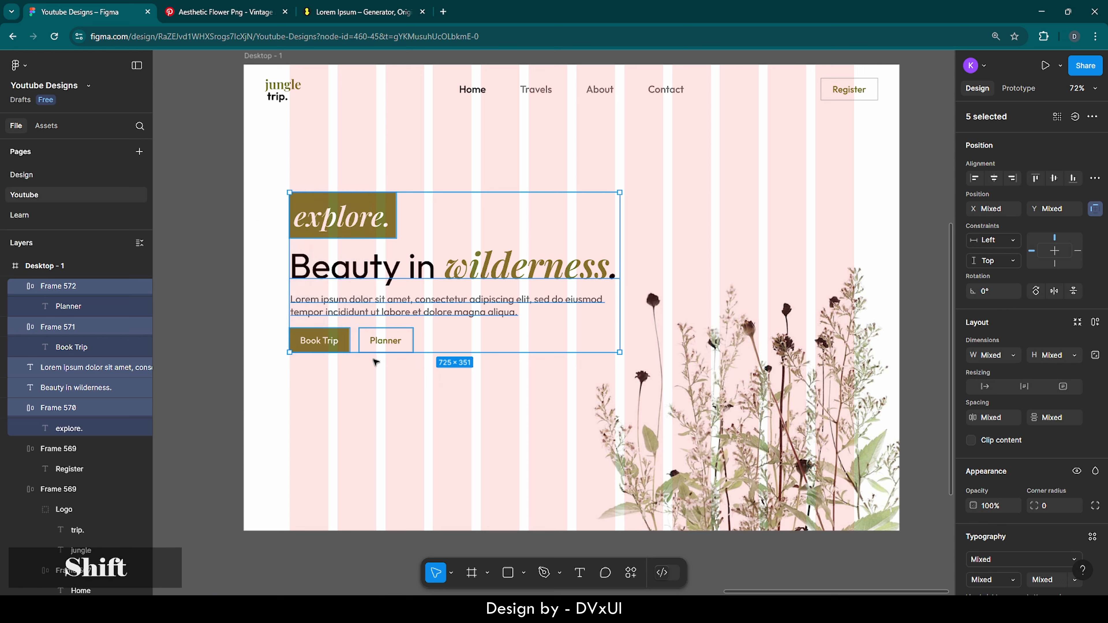
pyautogui.hotkey('shift', 'Up')
pyautogui.hotkey('shift', 'Up')
pyautogui.hotkey('shift', 'Up')
pyautogui.hotkey('shift', 'Up')
pyautogui.hotkey('shift', 'Up')
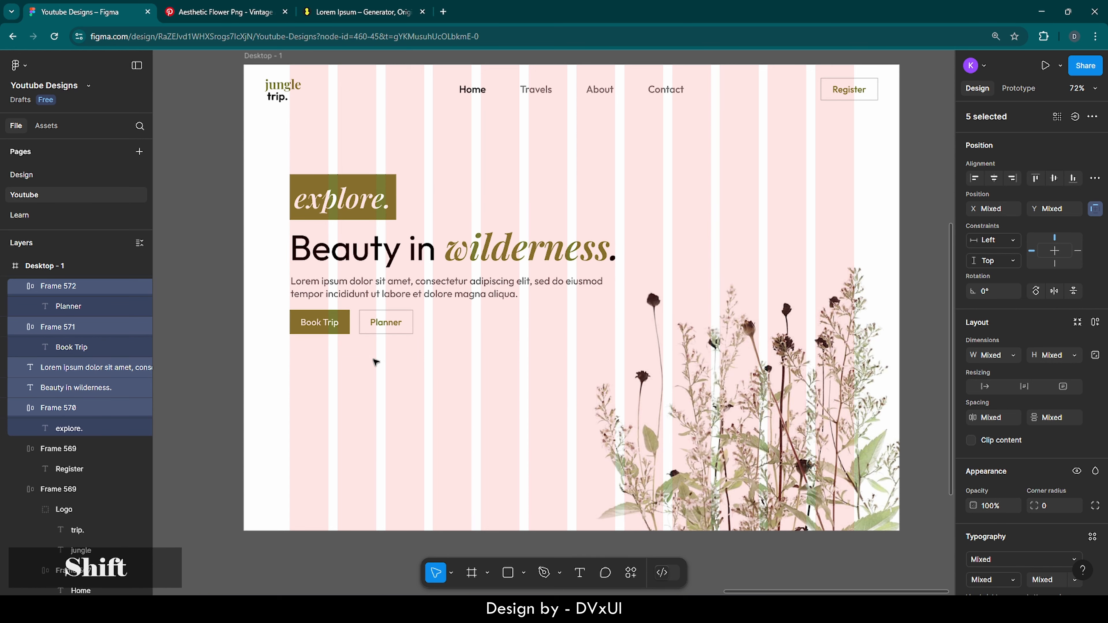
pyautogui.press('Down')
pyautogui.press('Down')
pyautogui.press('Down')
pyautogui.press('Down')
pyautogui.press('Down')
pyautogui.press('Down')
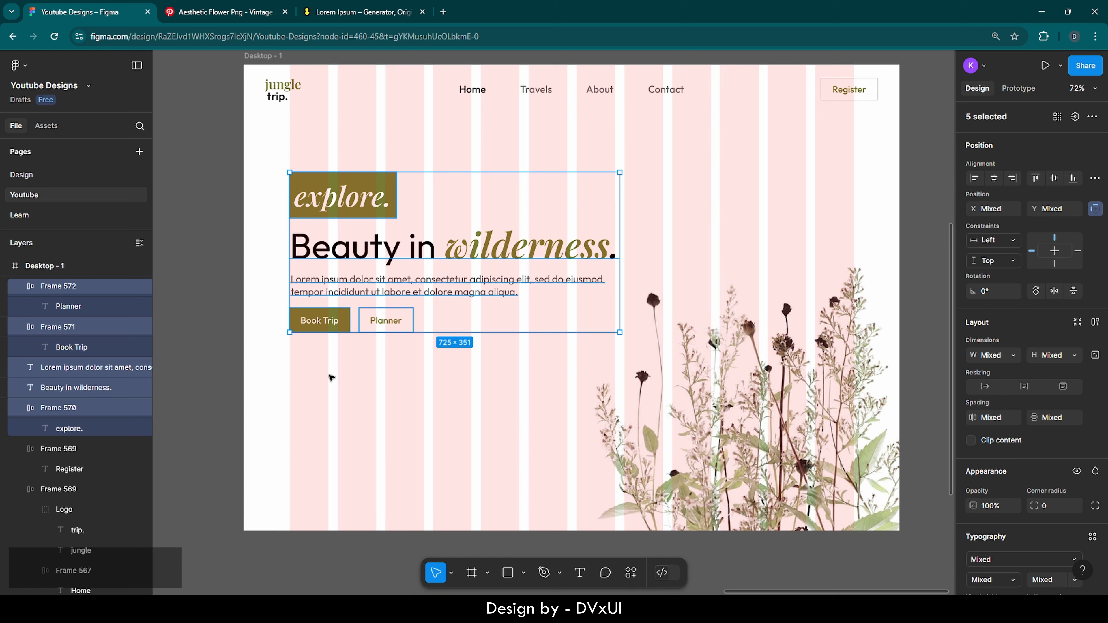
pyautogui.scroll(5, 237, 357)
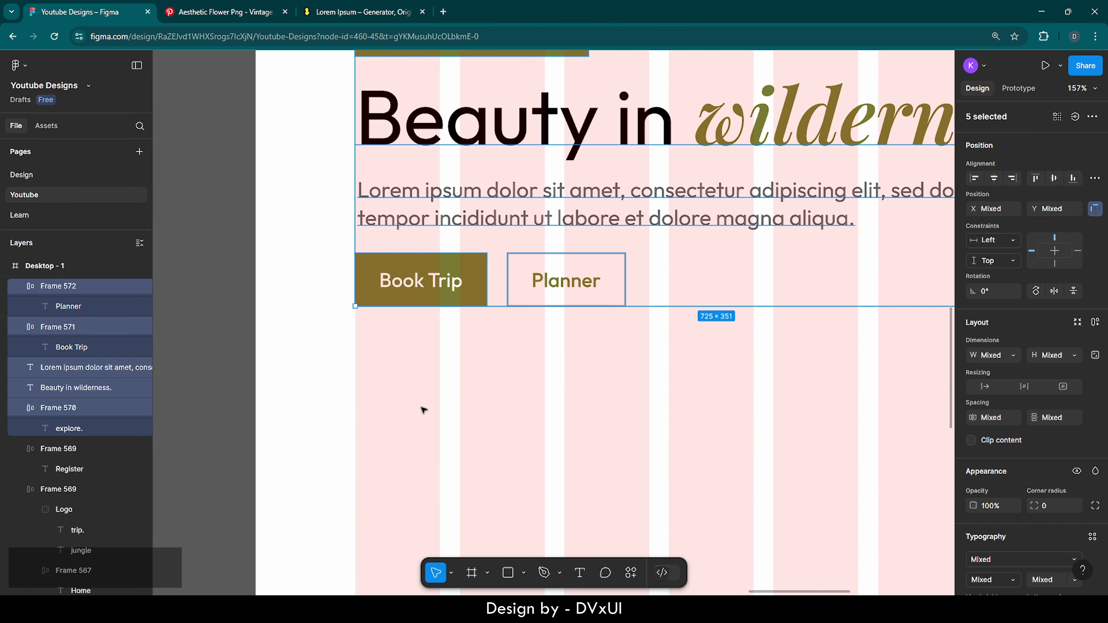
# Add a 100×100 frame below the buttons filled with olive page colour 787B33
pyautogui.press('f')
pyautogui.click(413, 413)
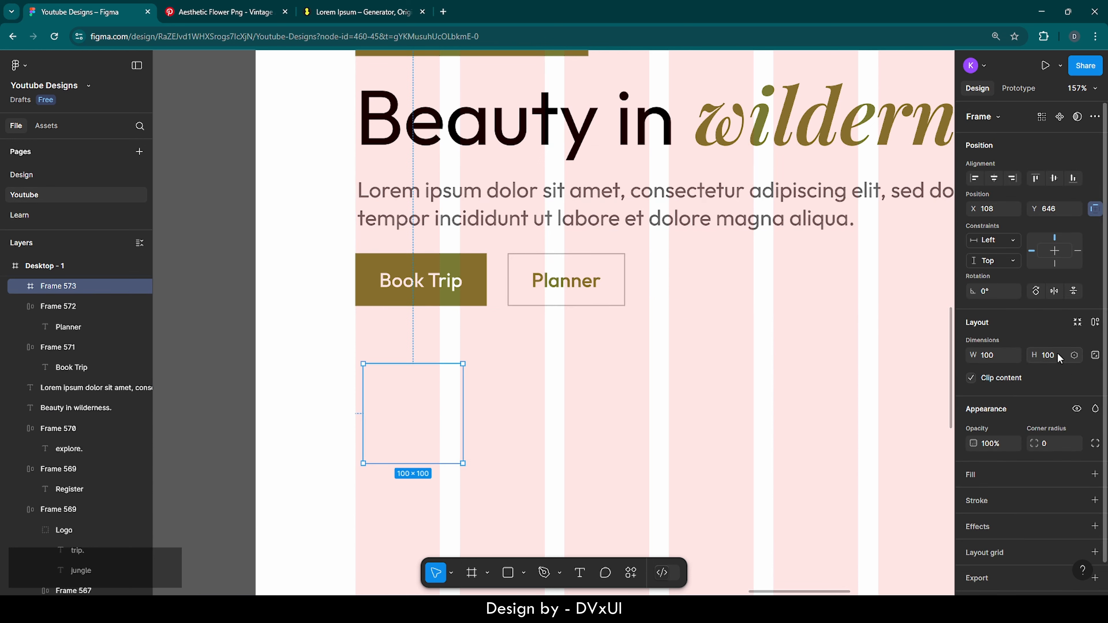
pyautogui.click(975, 478)
pyautogui.click(973, 498)
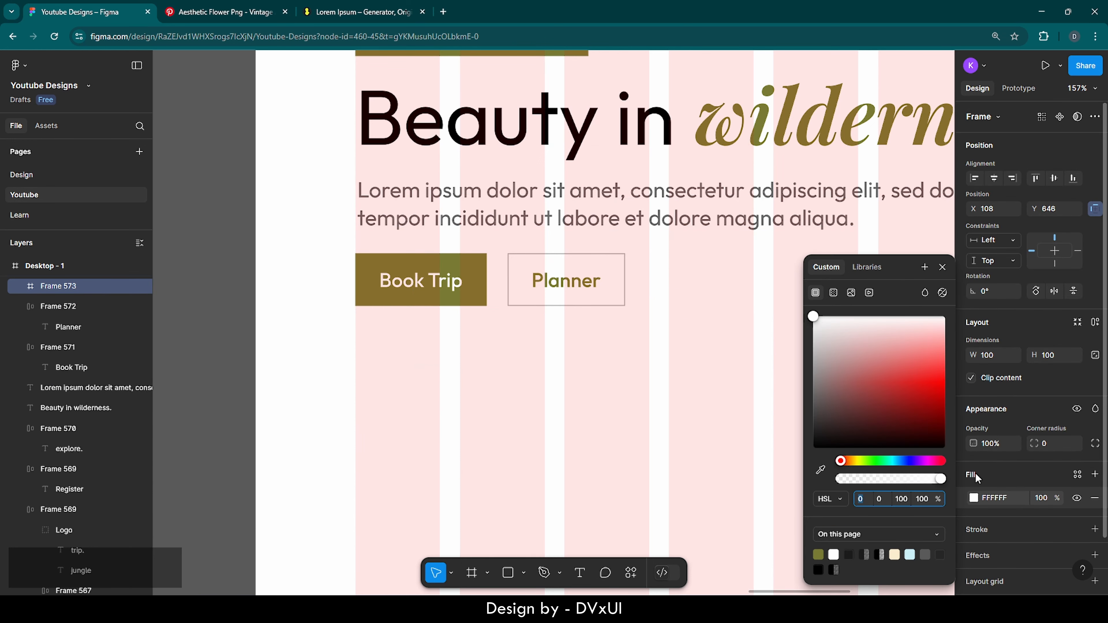
pyautogui.click(818, 554)
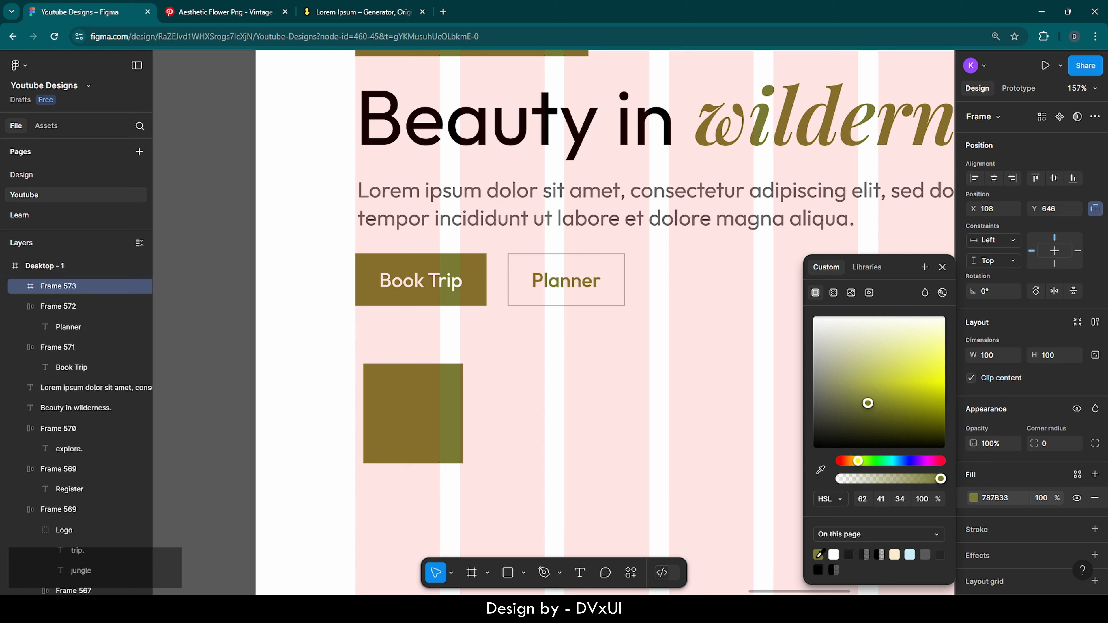
pyautogui.click(649, 444)
pyautogui.click(431, 403)
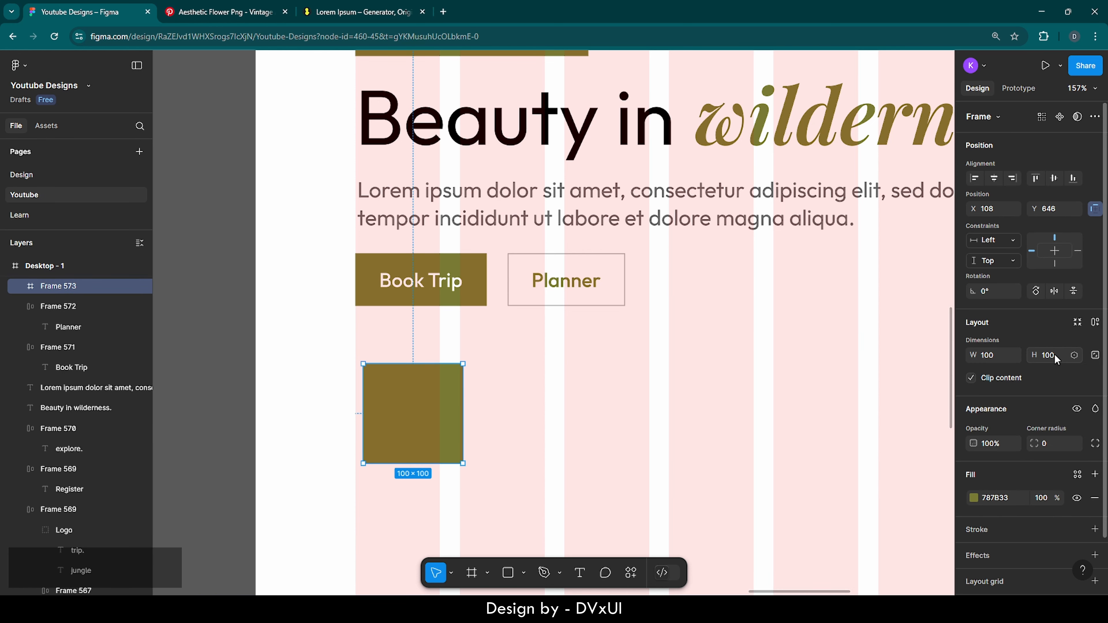
# Lock the frame's proportions, resize it to 60×60 and set corner radius 60
pyautogui.click(1096, 355)
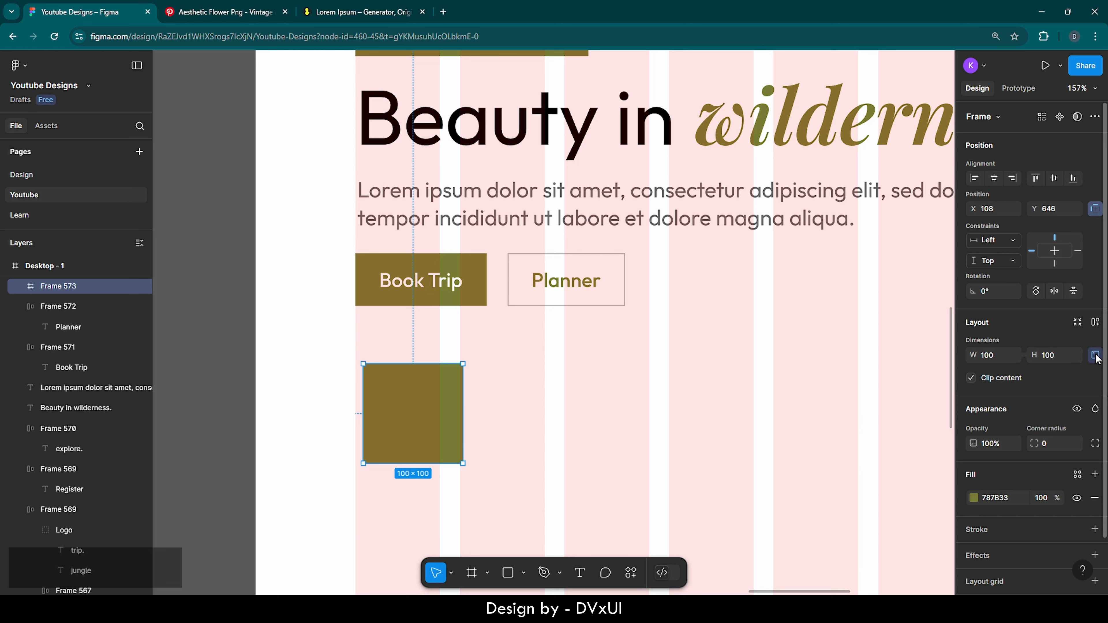
pyautogui.click(1050, 356)
pyautogui.write('60')
pyautogui.press('Return')
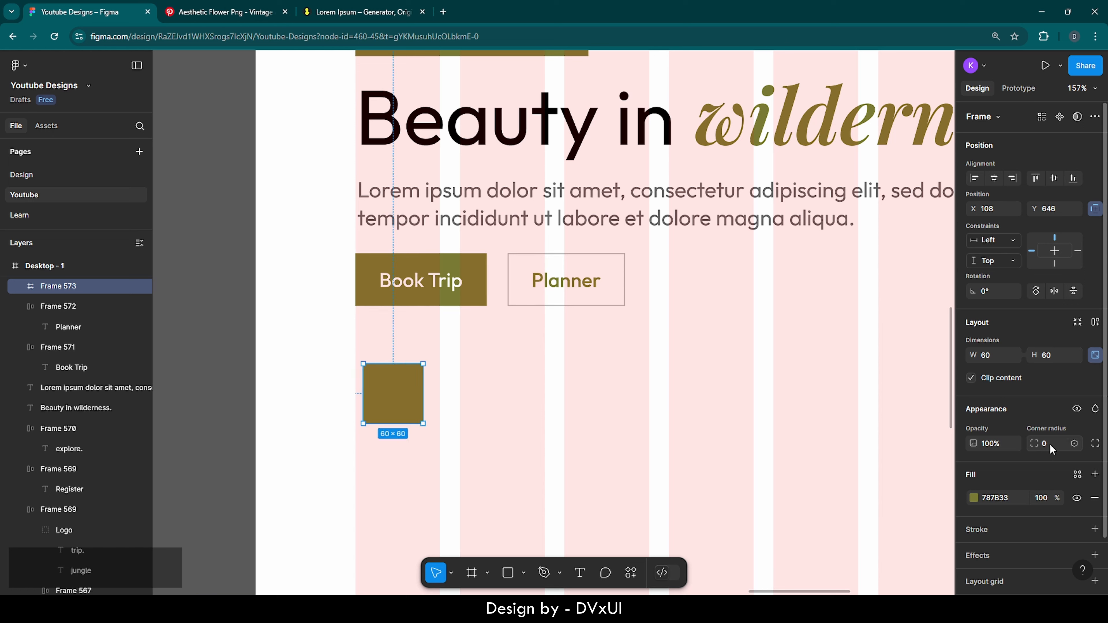
pyautogui.write('60')
pyautogui.press('Return')
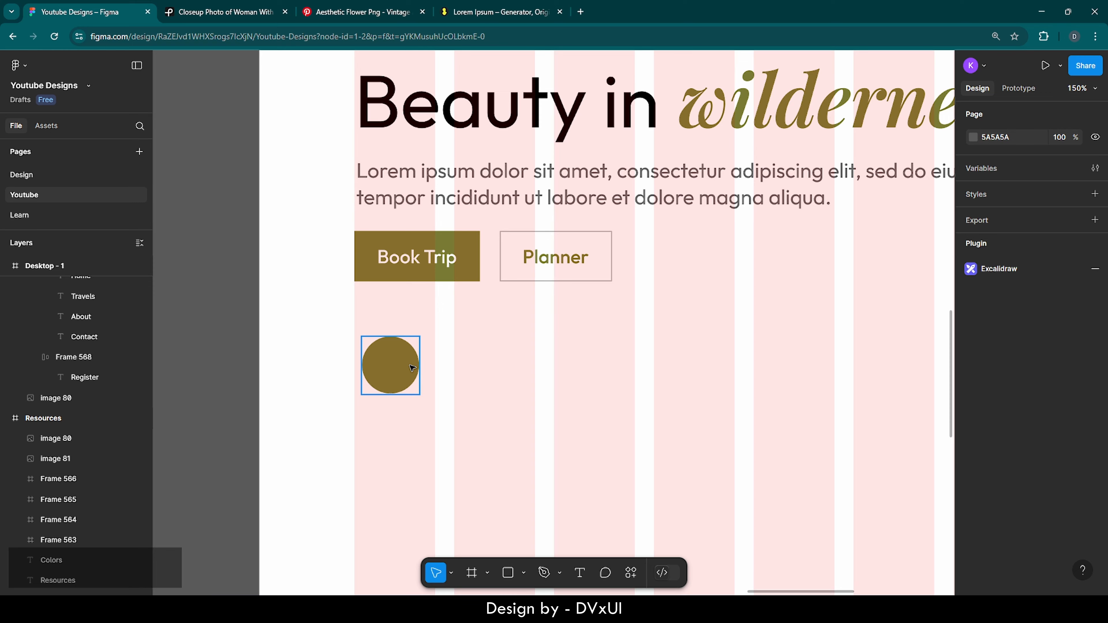
# Open Pexels in a new tab and search for 'person' photos
pyautogui.click(580, 12)
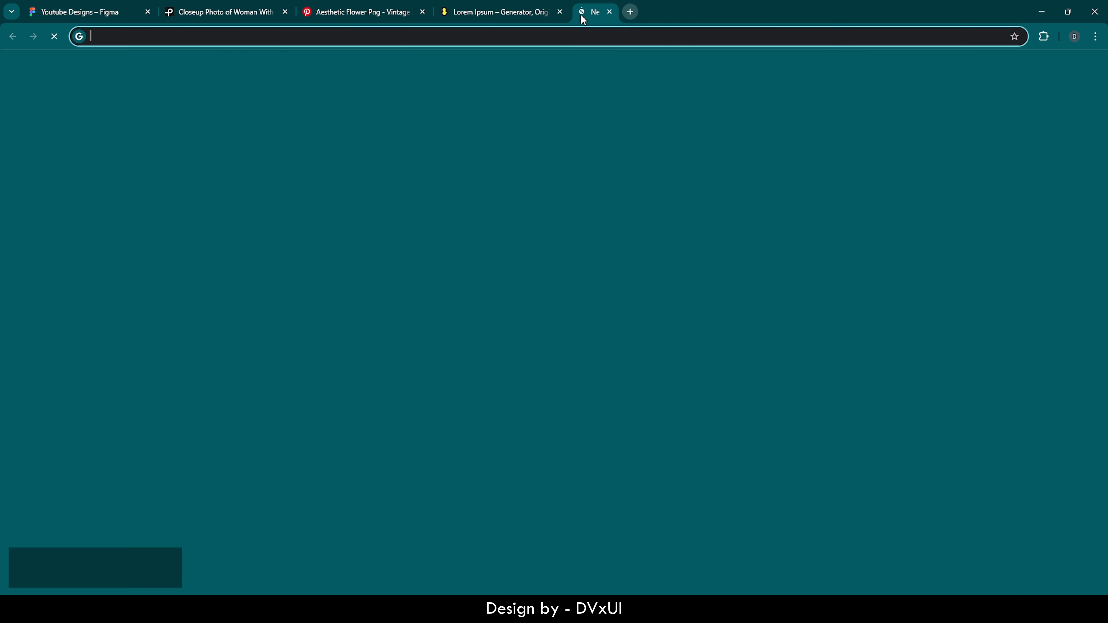
pyautogui.write('pexels')
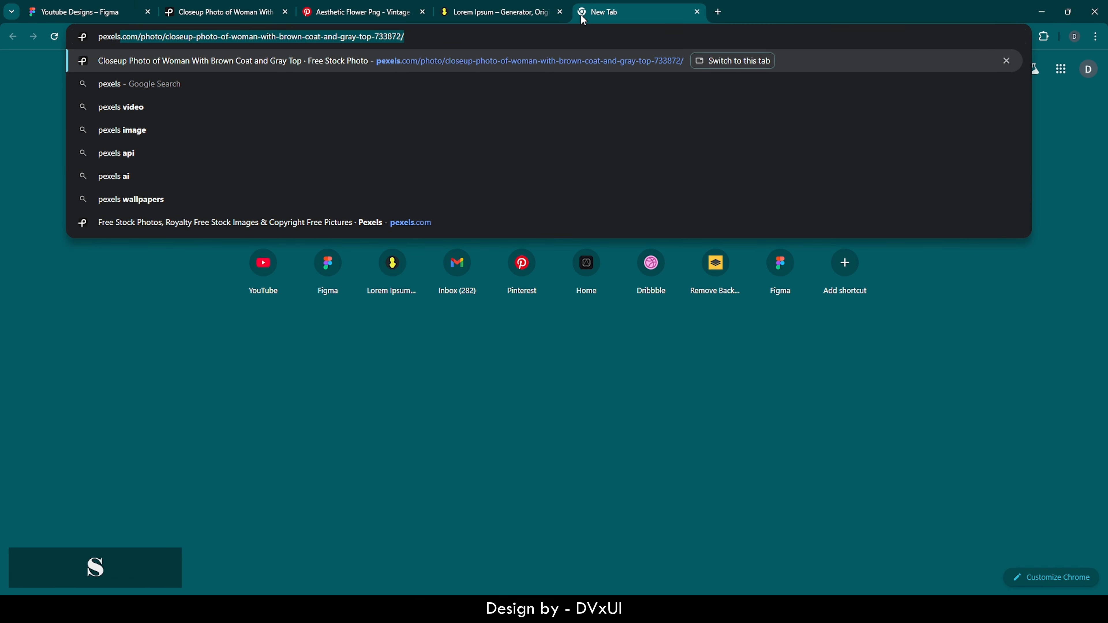
pyautogui.press('Return')
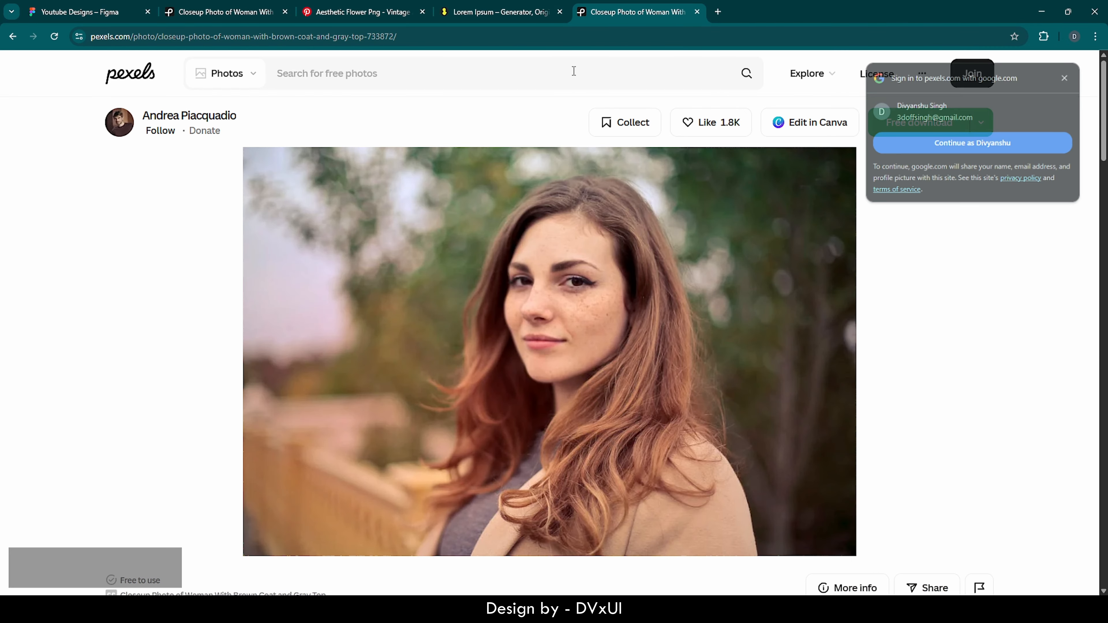
pyautogui.click(574, 71)
pyautogui.write('person')
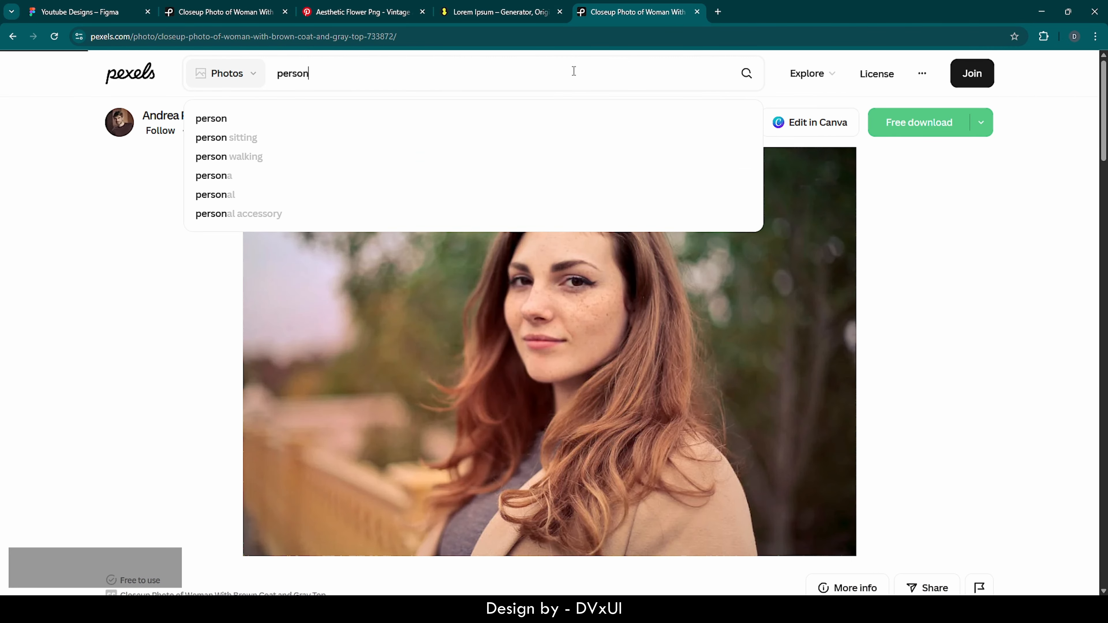
pyautogui.press('Return')
pyautogui.scroll(-15, 525, 338)
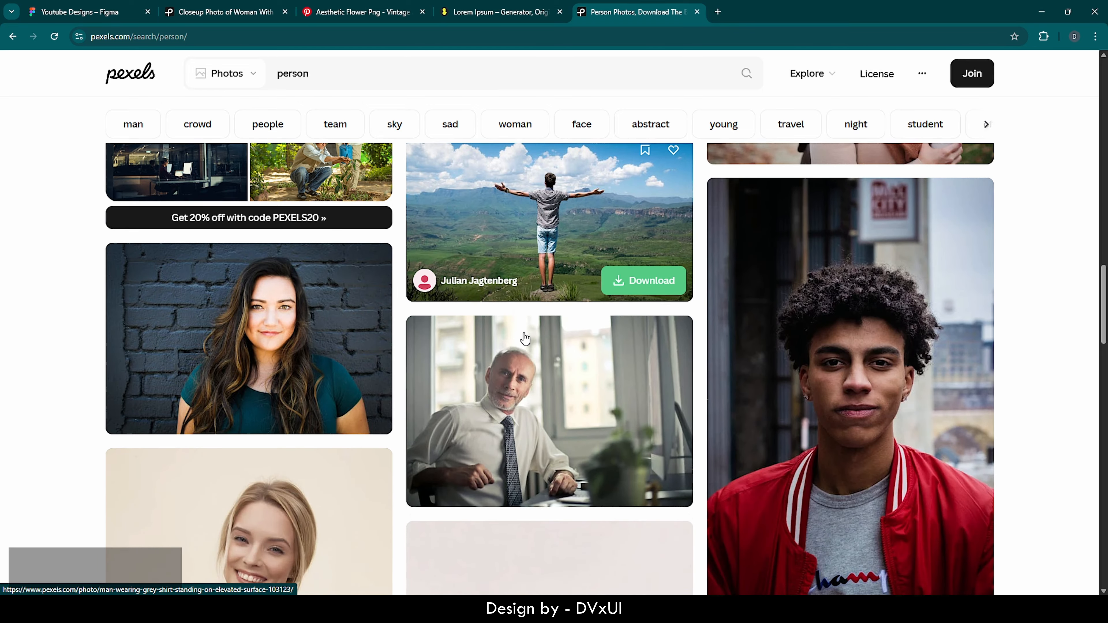
pyautogui.scroll(-10, 525, 339)
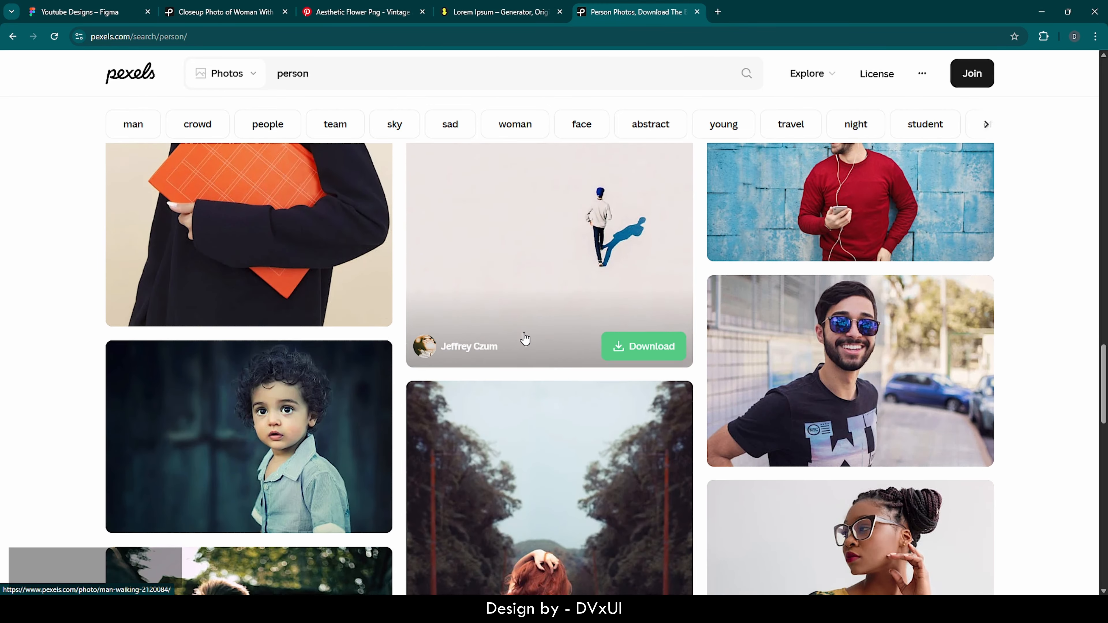
pyautogui.scroll(-10, 525, 338)
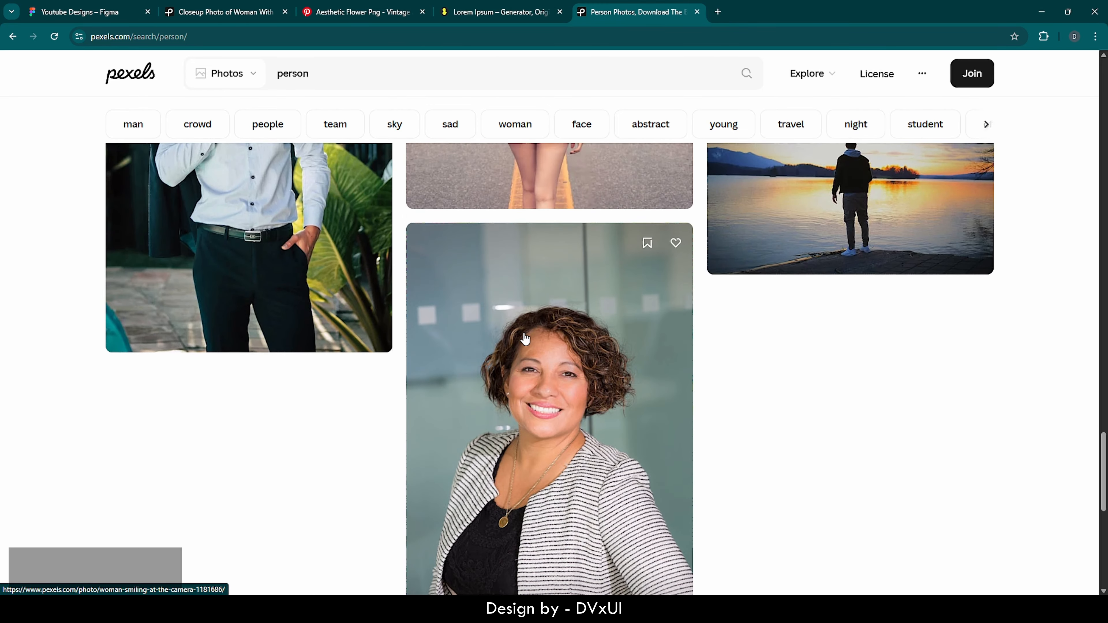
pyautogui.scroll(-2, 525, 338)
pyautogui.scroll(-15, 525, 338)
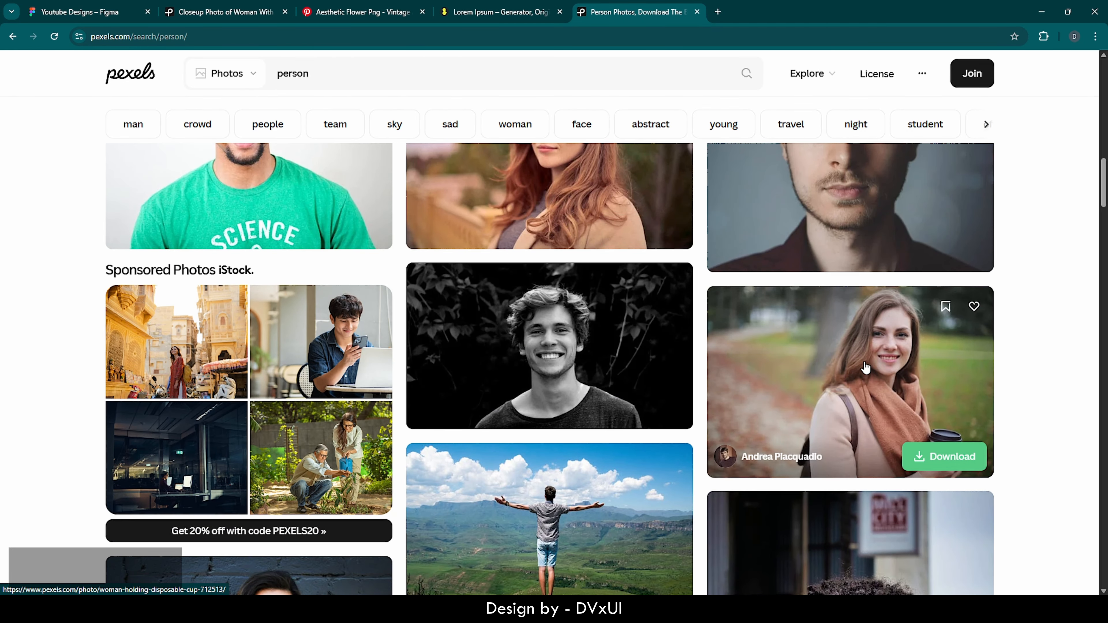
# Copy the 'Woman Holding Disposable Cup' photo image and return to Figma
pyautogui.click(865, 368)
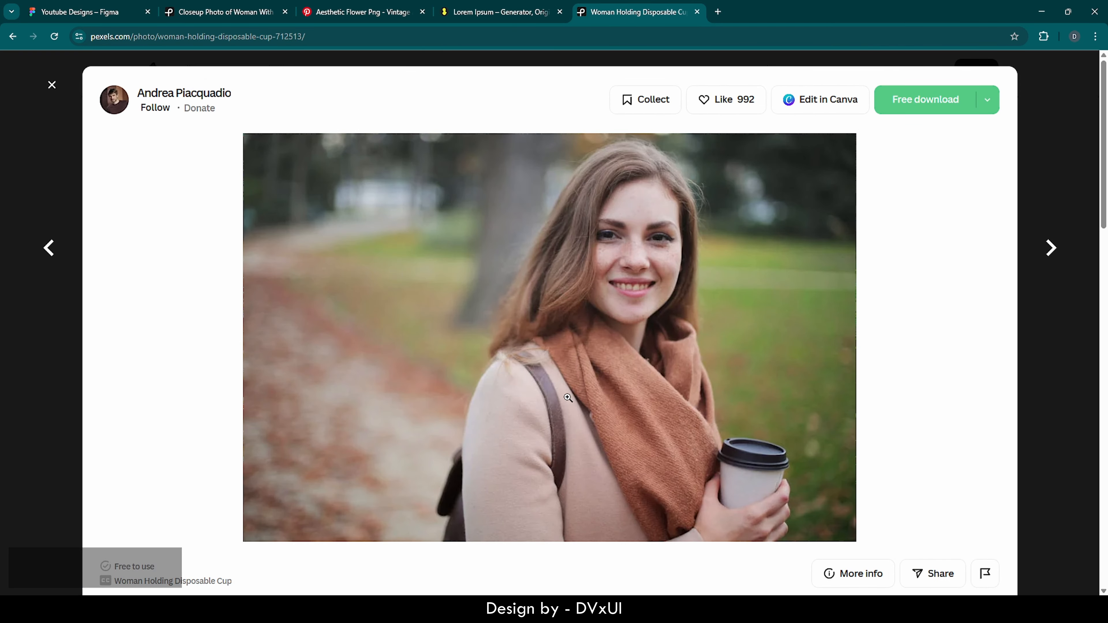
pyautogui.rightClick(520, 329)
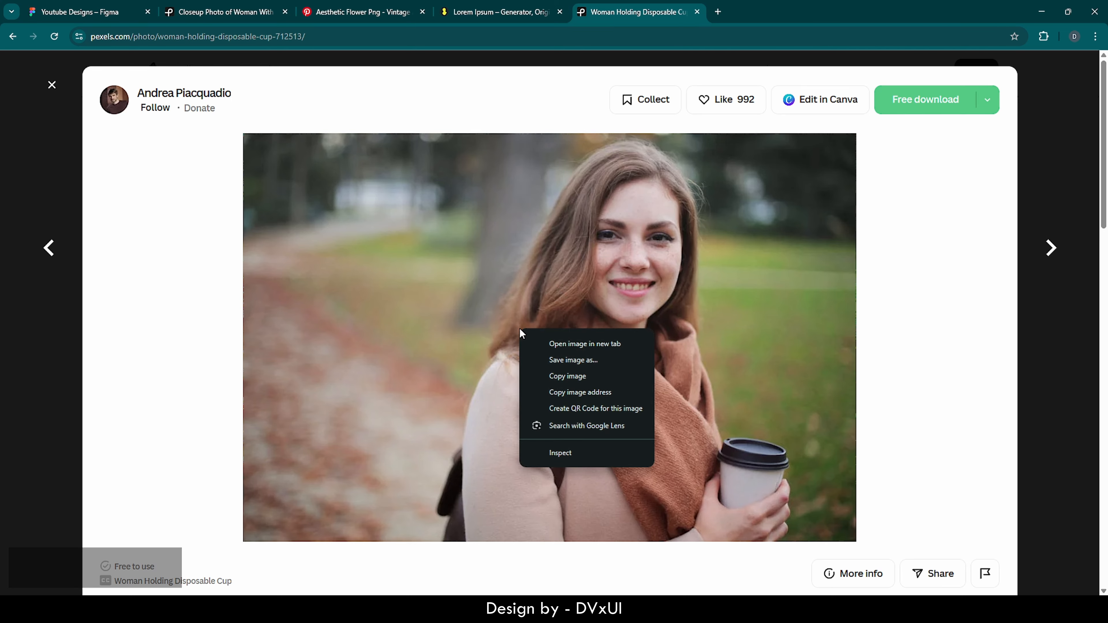
pyautogui.click(553, 375)
pyautogui.click(74, 12)
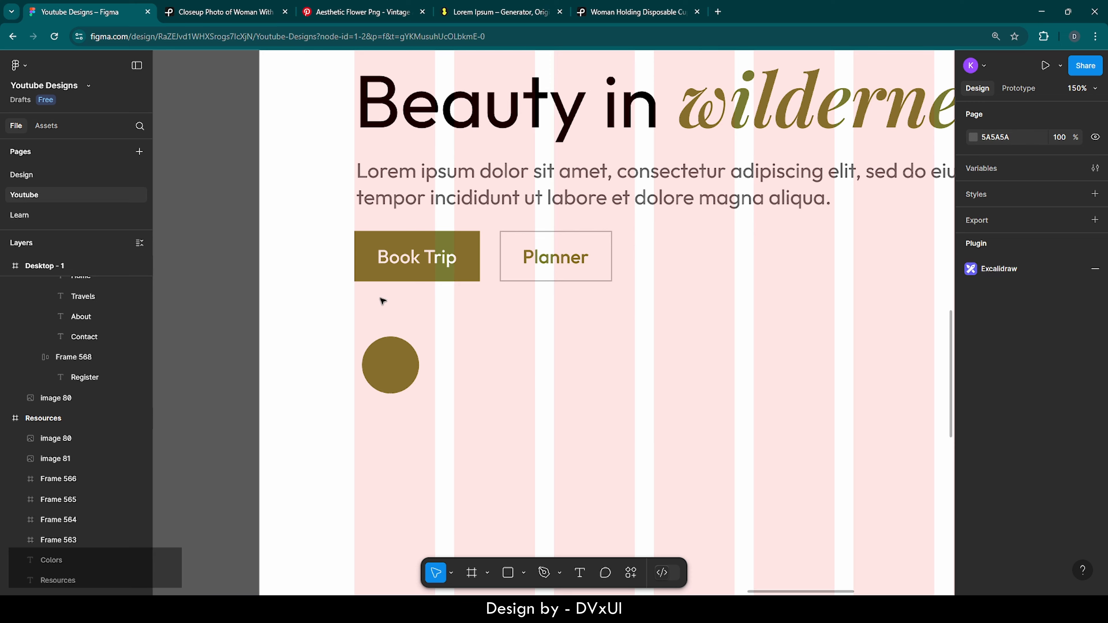
# Paste the portrait into the olive circle, shrinking and centring it on her face
pyautogui.click(388, 369)
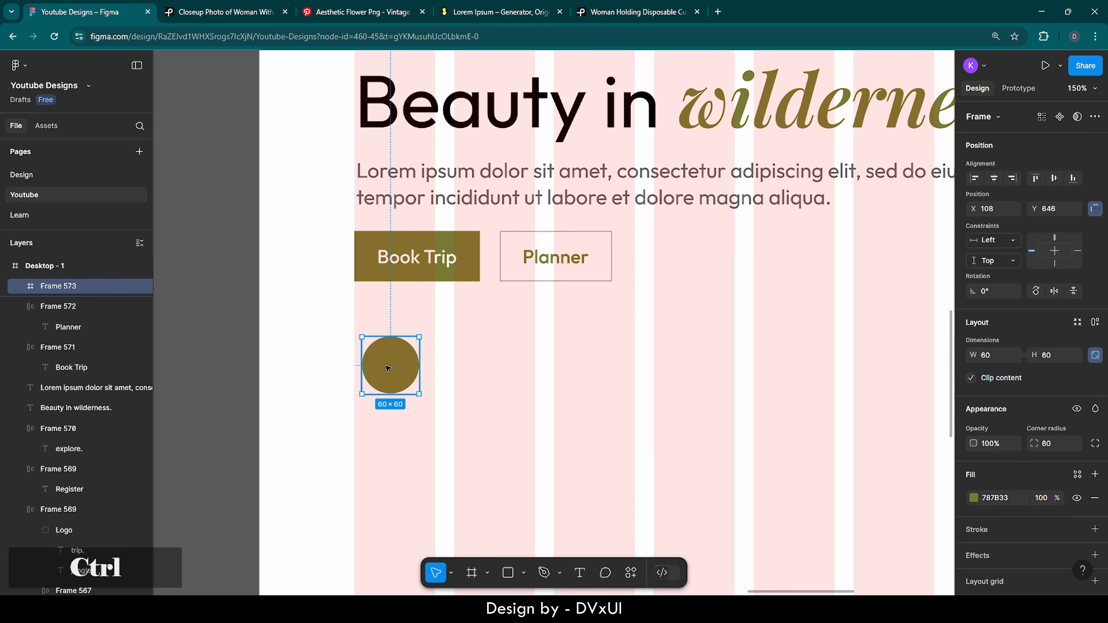
pyautogui.hotkey('ctrl', 'v')
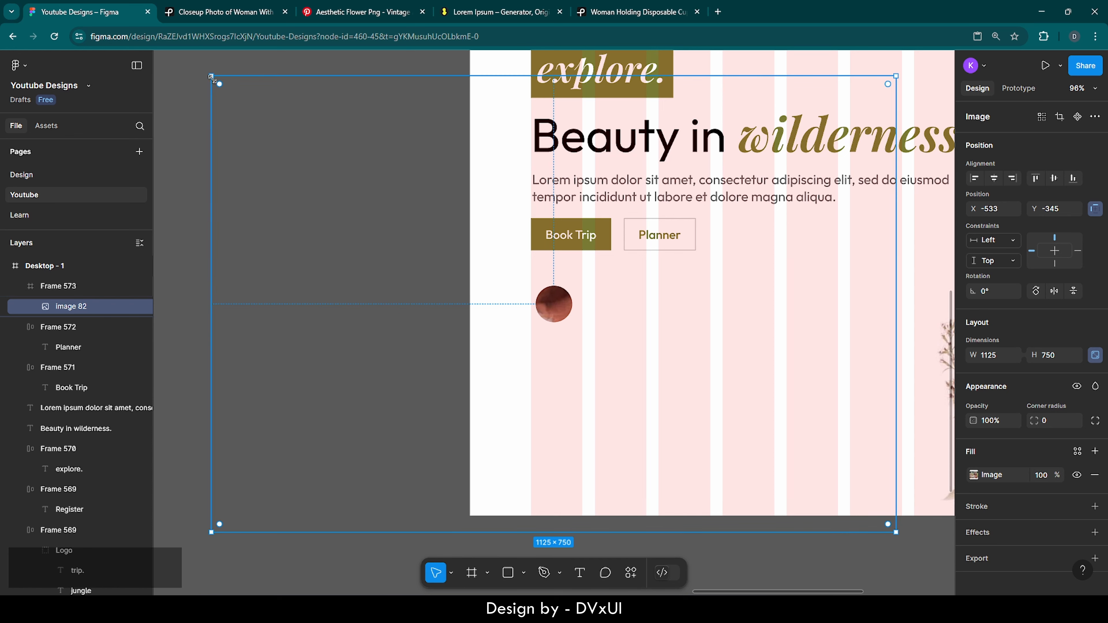
pyautogui.moveTo(210, 74); pyautogui.dragTo(527, 285)
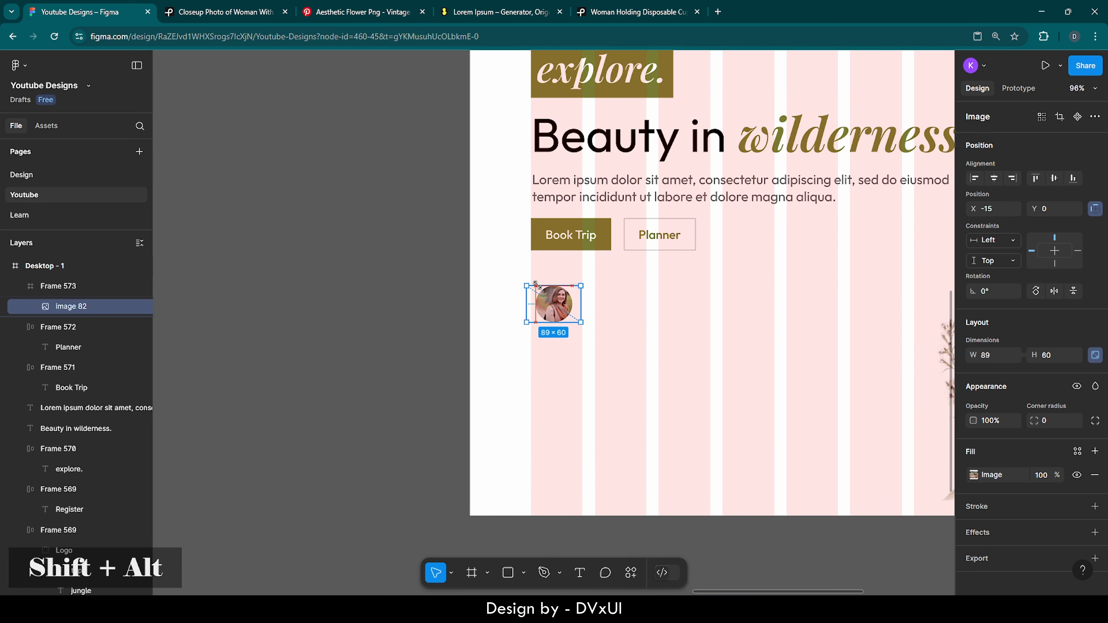
pyautogui.scroll(6, 555, 286)
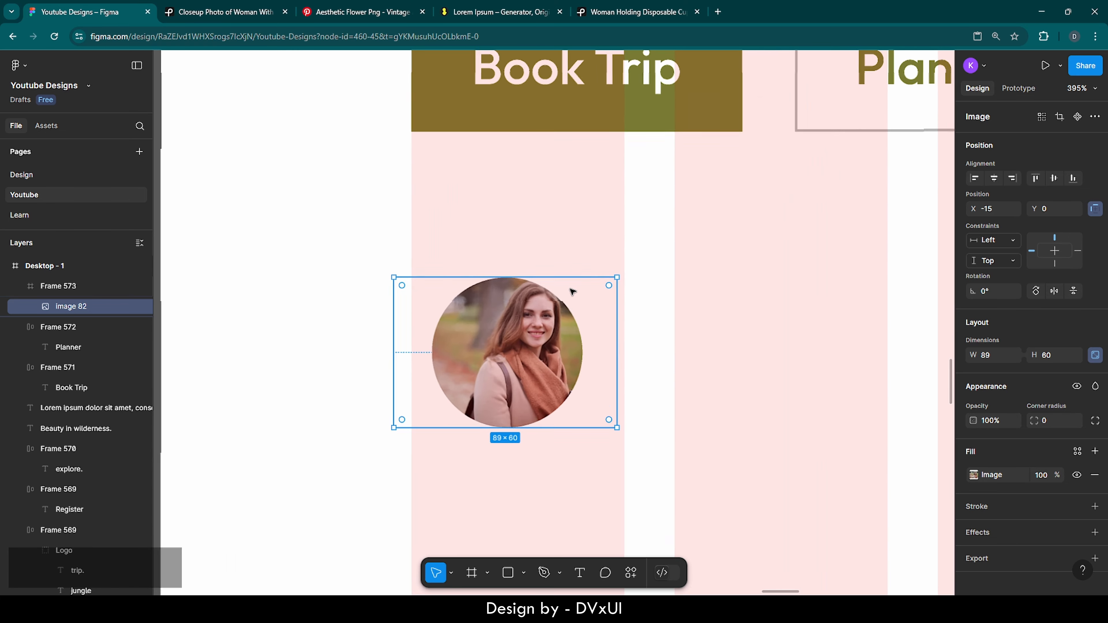
pyautogui.hotkey('shift', 'Left')
pyautogui.press('Down')
pyautogui.press('Down')
pyautogui.press('Down')
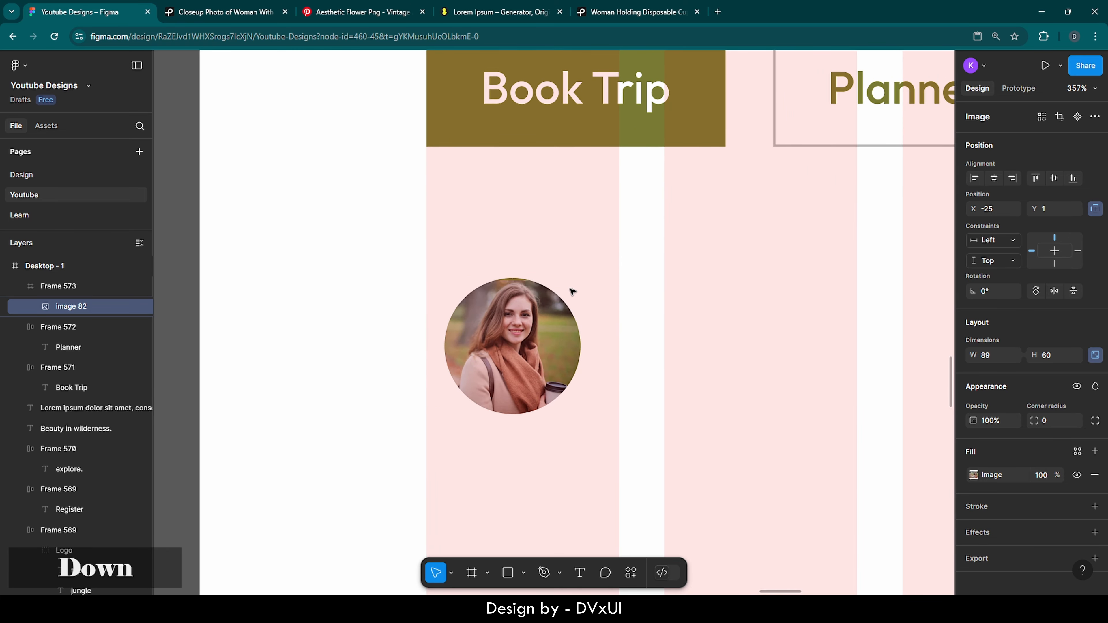
pyautogui.press('Up')
pyautogui.press('Up')
pyautogui.press('Up')
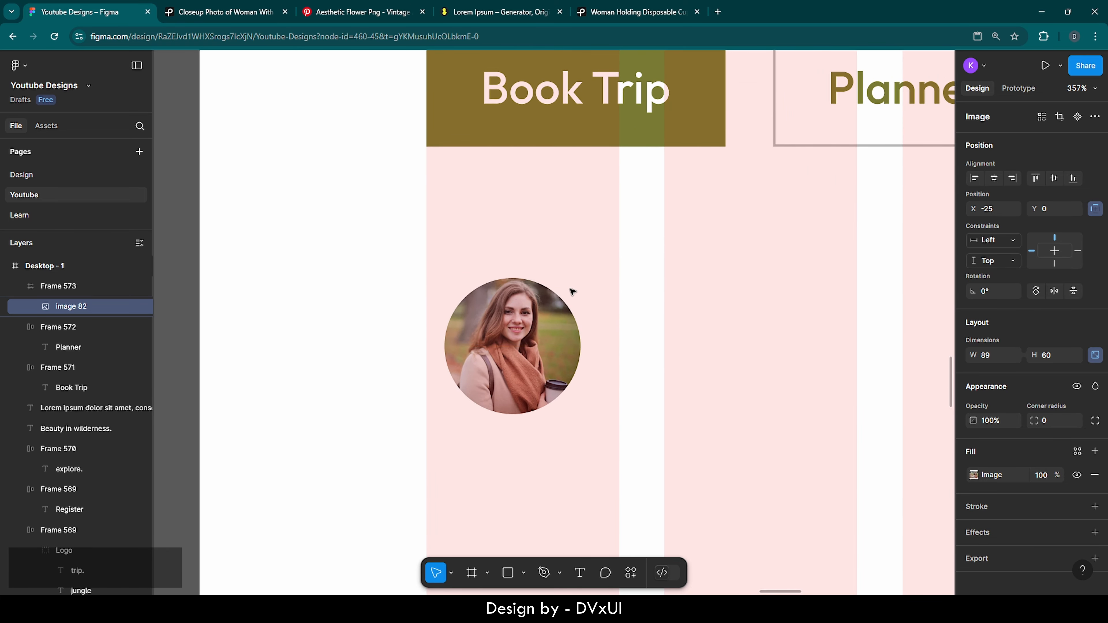
# Give the circle frame a default black 000000 stroke
pyautogui.click(631, 318)
pyautogui.click(500, 314)
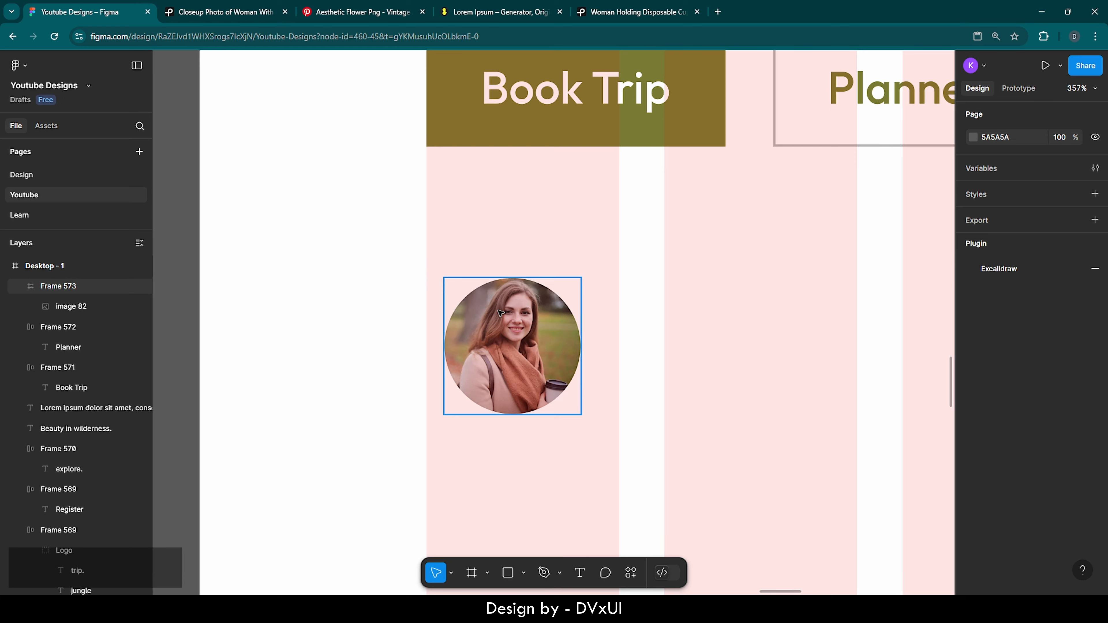
pyautogui.scroll(-1, 988, 517)
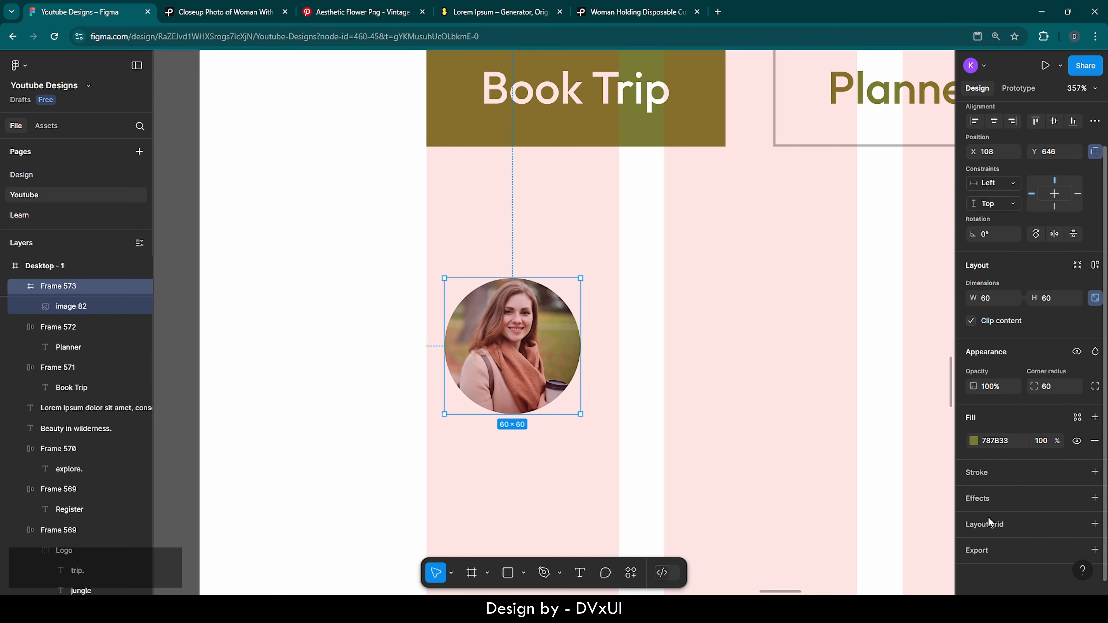
pyautogui.click(984, 475)
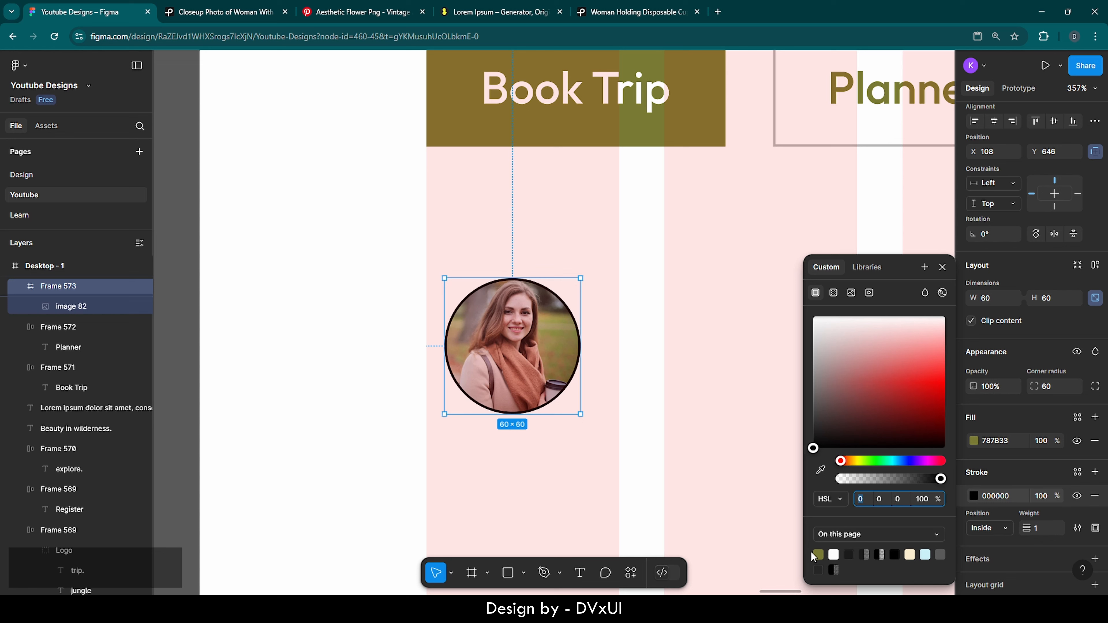
# Make the circle's stroke olive 787B33 with weight 2
pyautogui.click(818, 553)
pyautogui.click(1037, 529)
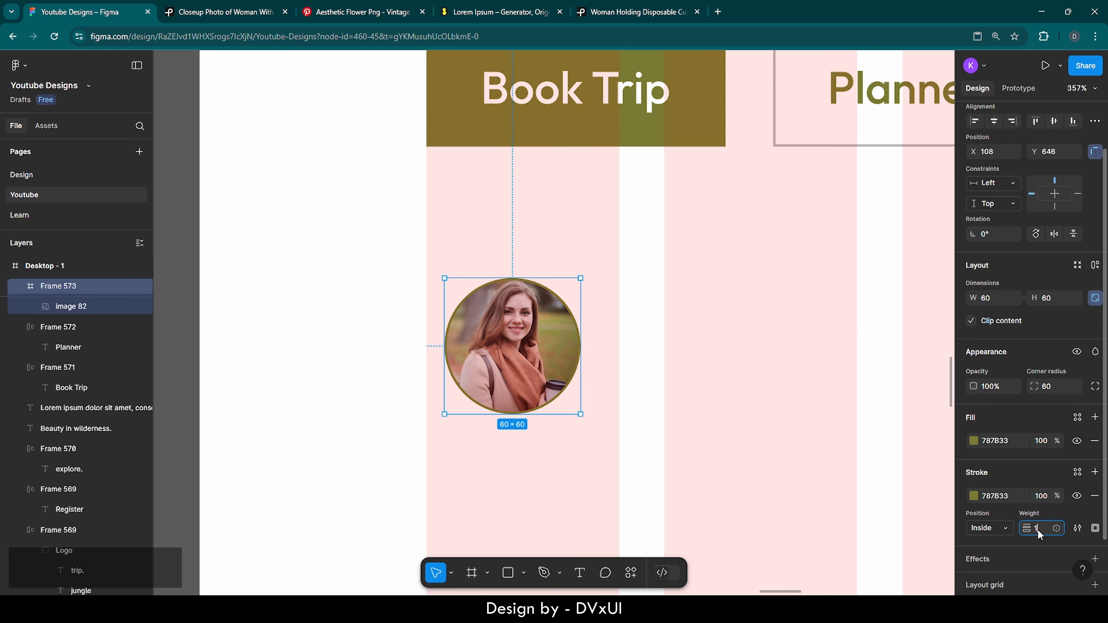
pyautogui.press('Return')
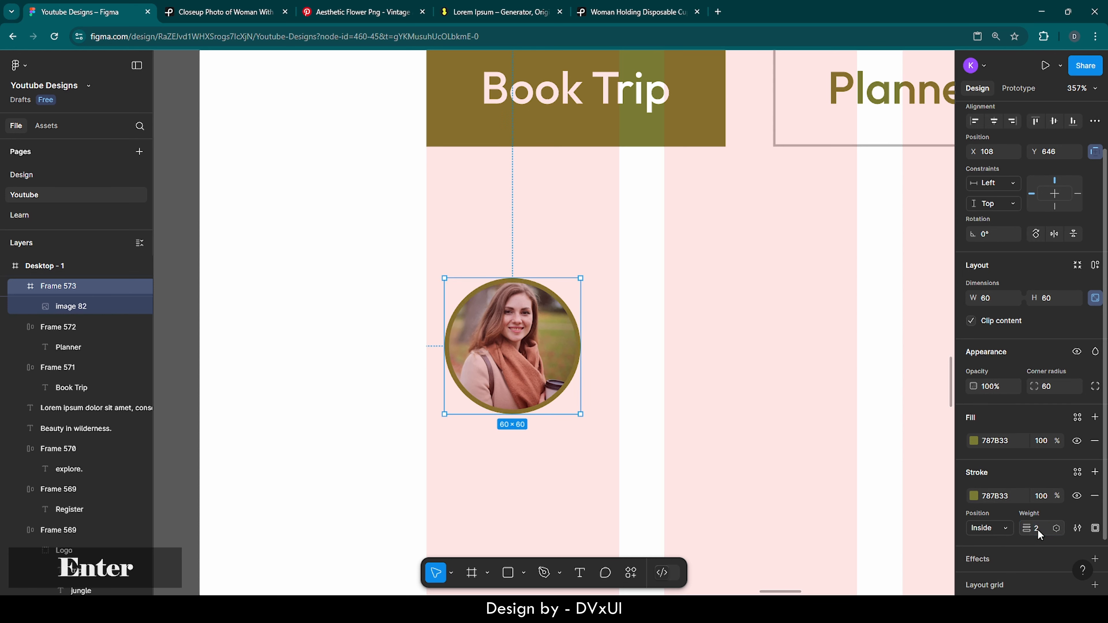
# Duplicate the portrait circle twice, placing the copies to its right
pyautogui.click(604, 469)
pyautogui.click(513, 340)
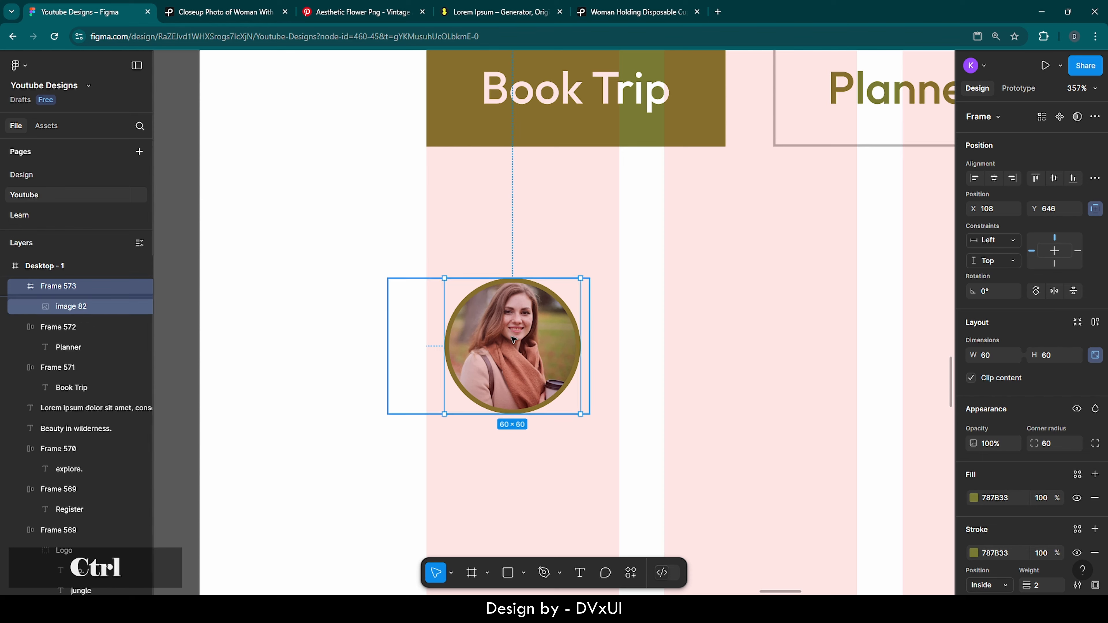
pyautogui.hotkey('ctrl', 'v')
pyautogui.moveTo(514, 340); pyautogui.dragTo(677, 340)
pyautogui.hotkey('ctrl', 'c')
pyautogui.hotkey('ctrl', 'v')
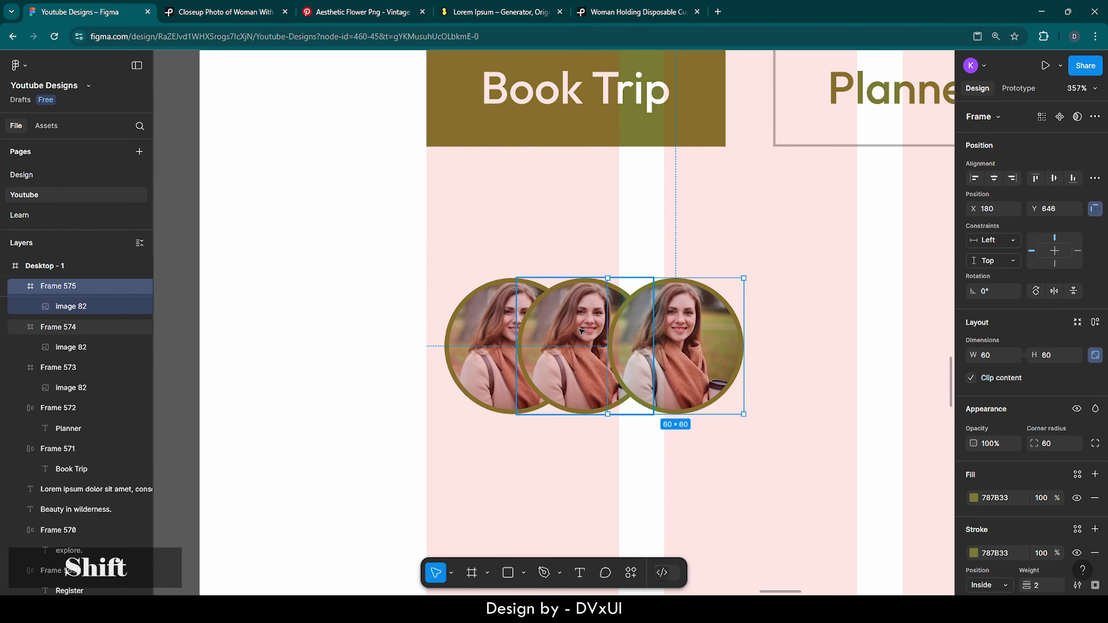
# Wrap the three circles in an auto-layout row with a -32 gap so they overlap
pyautogui.keyDown('shift'); pyautogui.click(581, 331); pyautogui.keyUp('shift')
pyautogui.keyDown('shift'); pyautogui.click(499, 330); pyautogui.keyUp('shift')
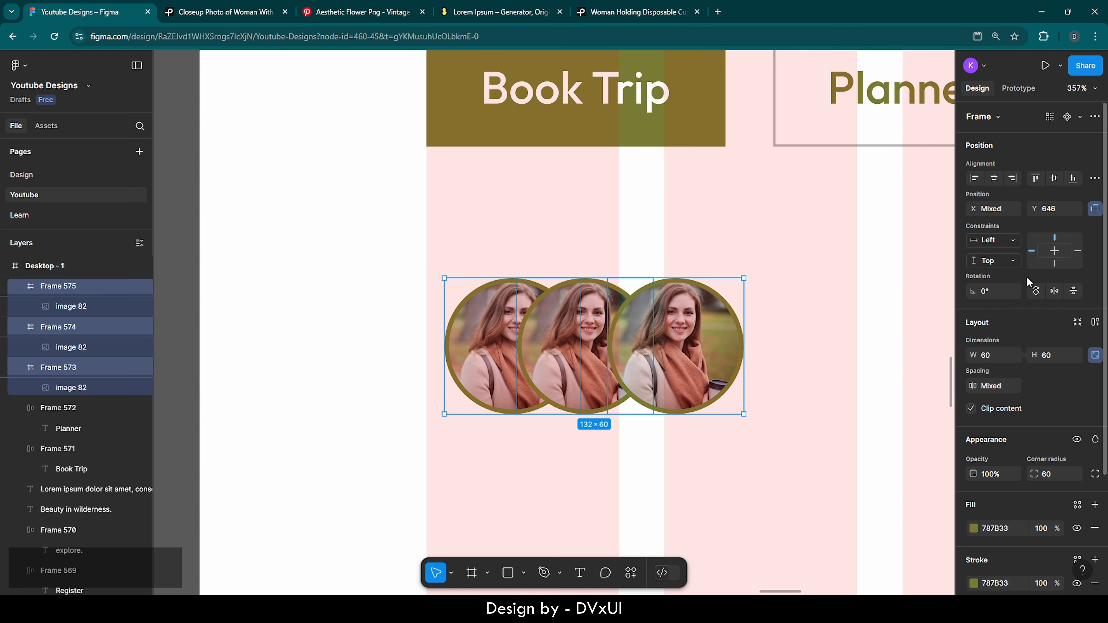
pyautogui.click(1095, 322)
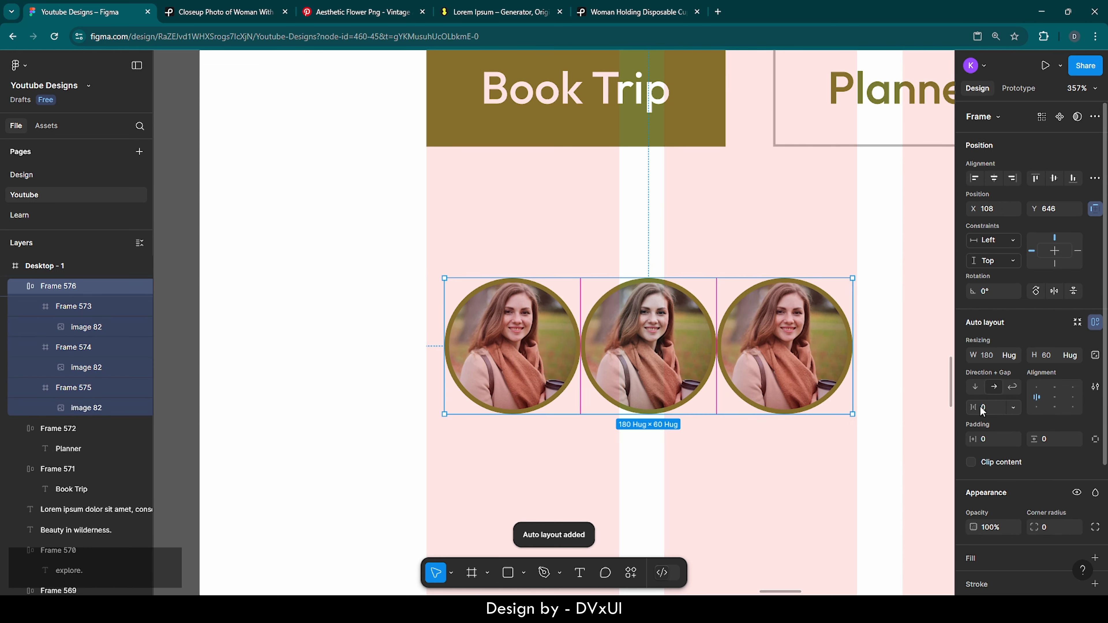
pyautogui.press('BackSpace')
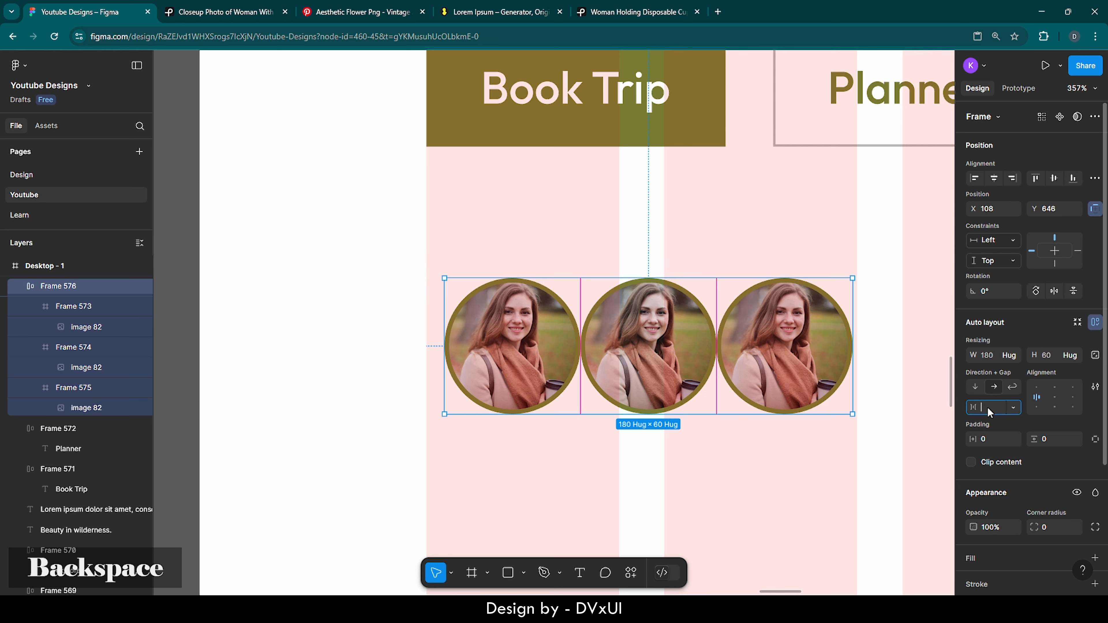
pyautogui.write('-32')
pyautogui.press('Return')
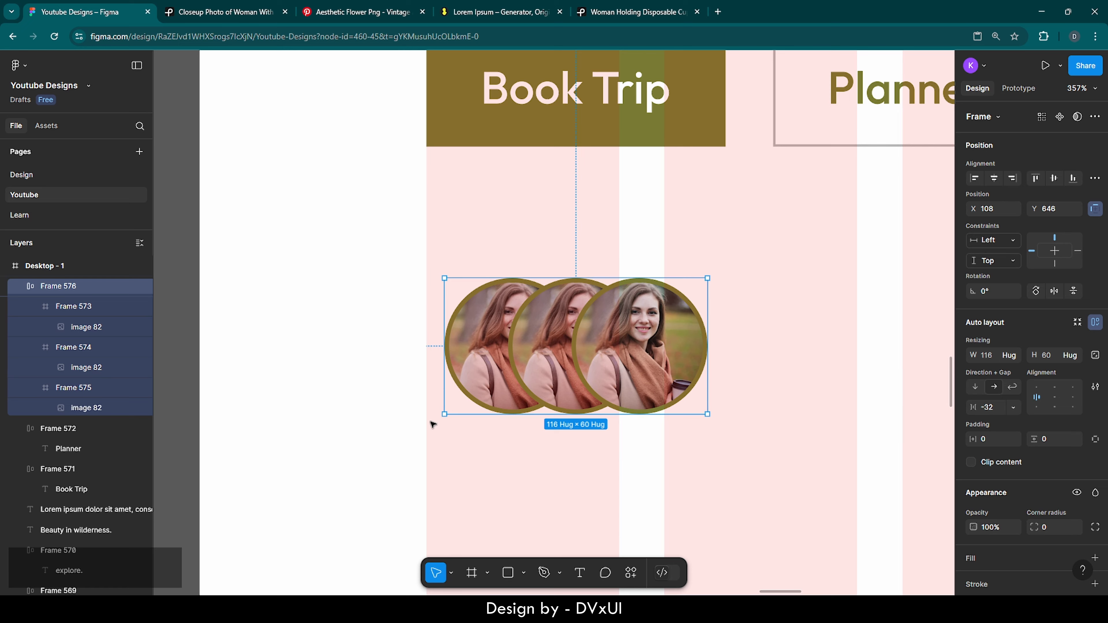
# Nudge the avatar group to X 101, Y 637, aligned with the buttons
pyautogui.click(433, 448)
pyautogui.keyDown('ctrl'); pyautogui.scroll(-5, 433, 448); pyautogui.keyUp('ctrl')
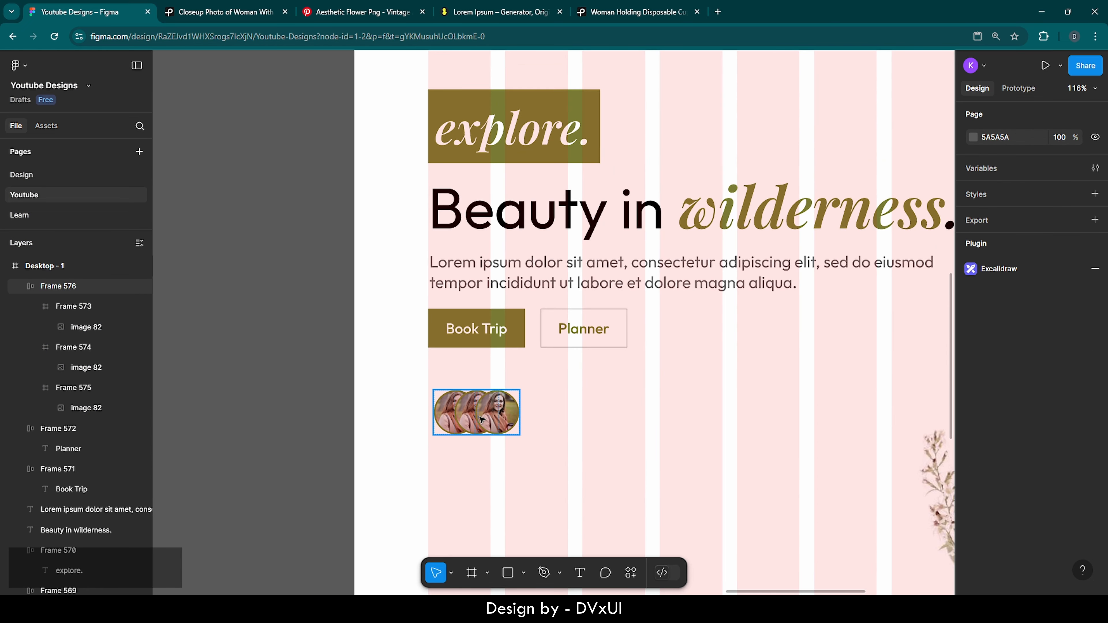
pyautogui.click(482, 419)
pyautogui.hotkey('shift', 'Up')
pyautogui.hotkey('shift', 'Left')
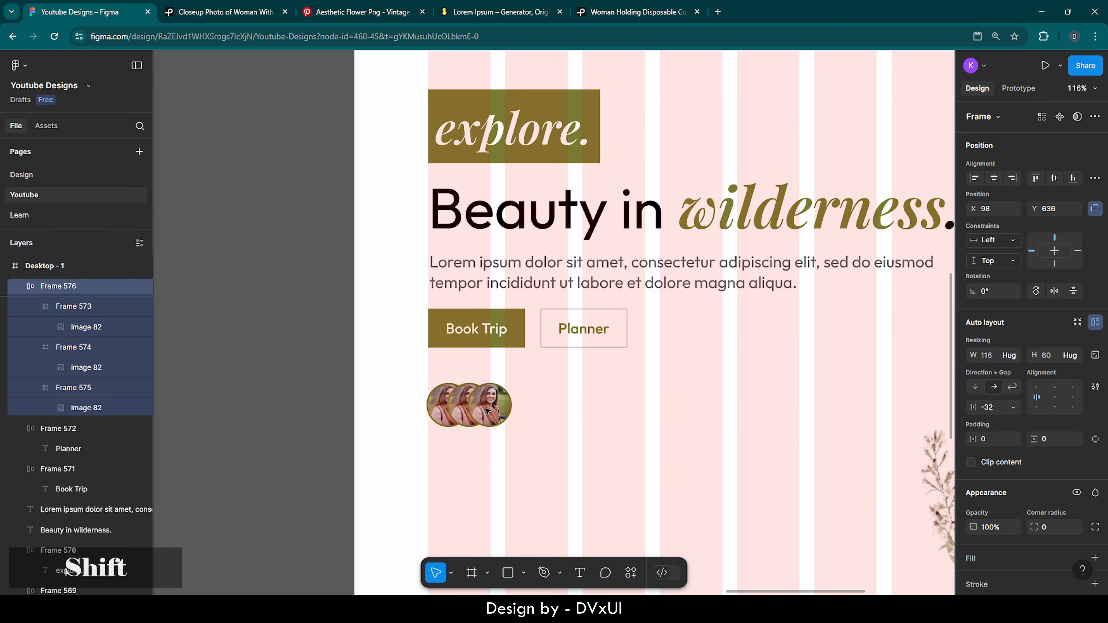
pyautogui.press('Right')
pyautogui.press('Right')
pyautogui.press('Right')
pyautogui.press('Down')
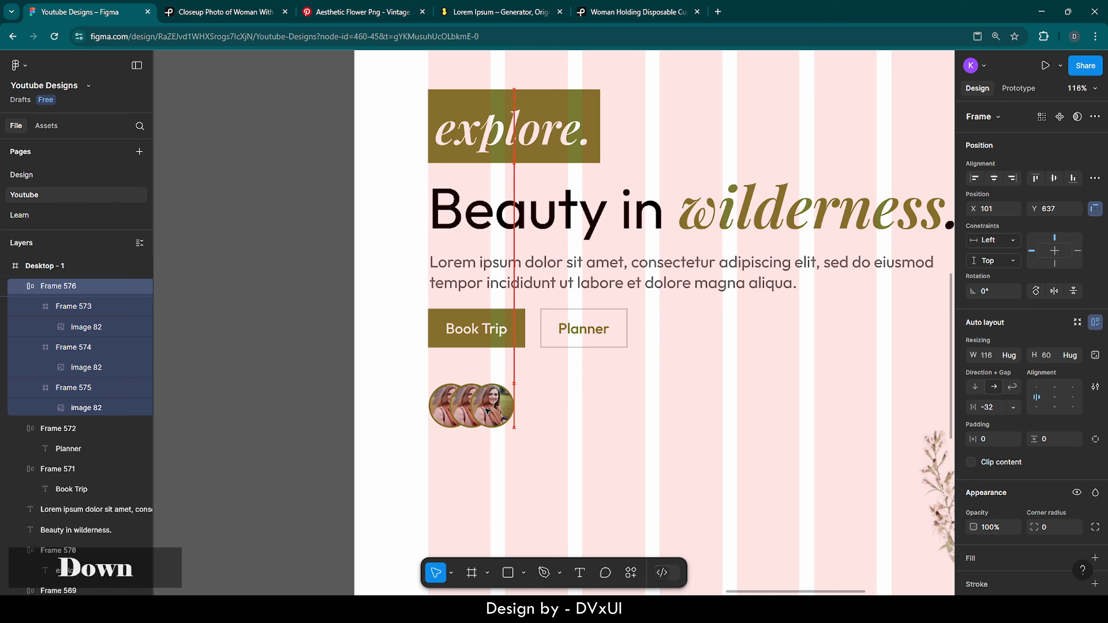
pyautogui.keyDown('ctrl'); pyautogui.scroll(5, 556, 412); pyautogui.keyUp('ctrl')
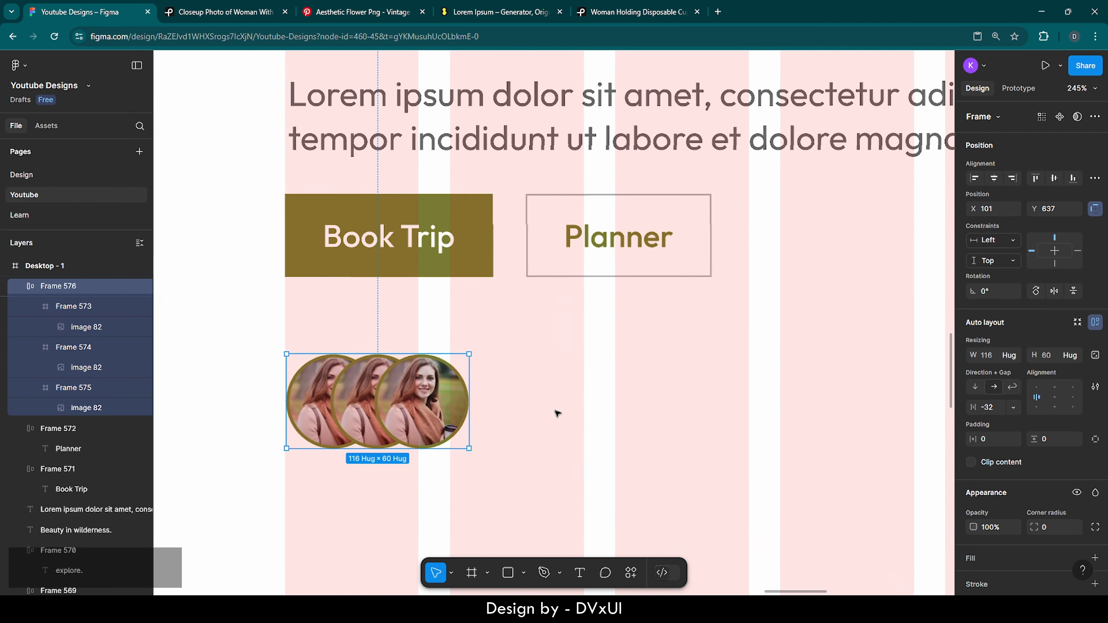
pyautogui.keyDown('ctrl'); pyautogui.scroll(-1, 557, 413); pyautogui.keyUp('ctrl')
pyautogui.hscroll(2, 556, 412)
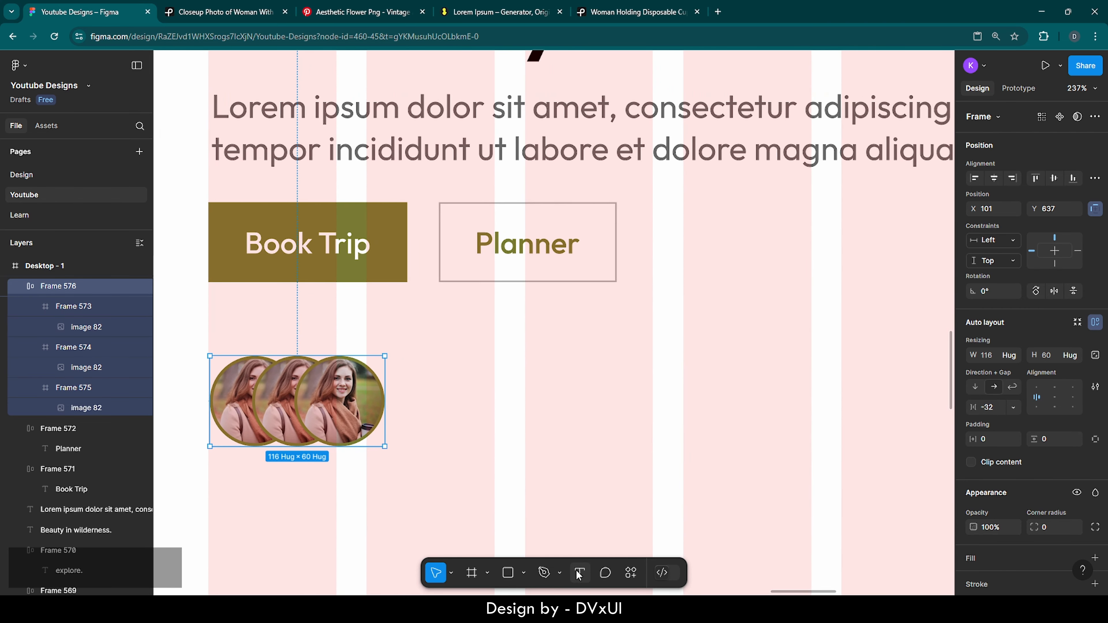
pyautogui.click(579, 573)
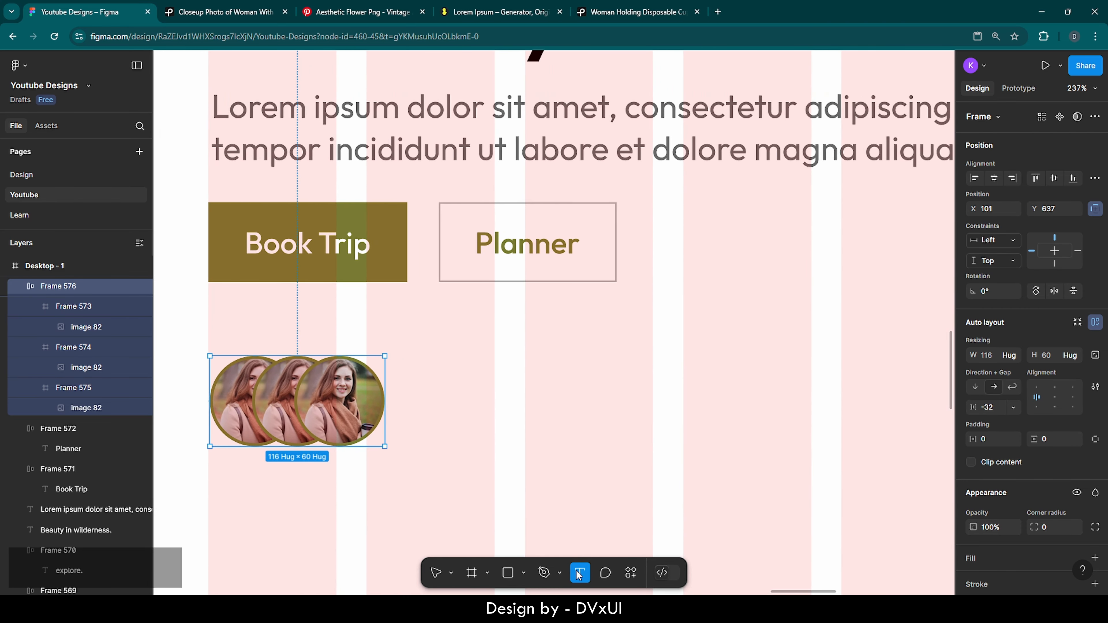
# Add '1000+' text beside the avatars in Outfit Medium, size 21
pyautogui.click(427, 368)
pyautogui.write('1000')
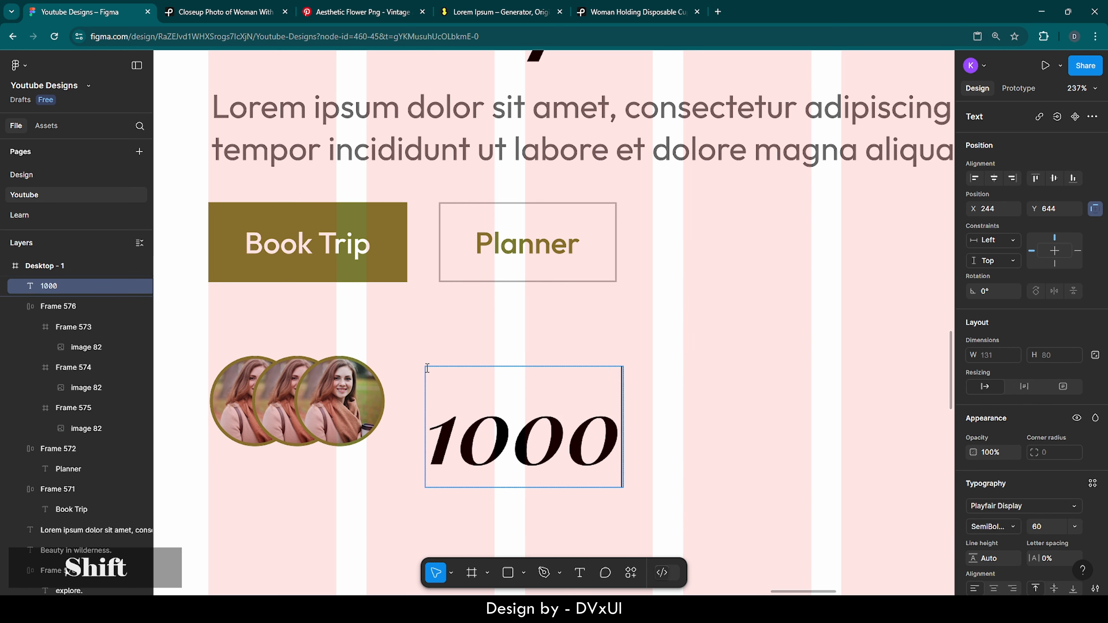
pyautogui.write('+')
pyautogui.hotkey('ctrl', 'a')
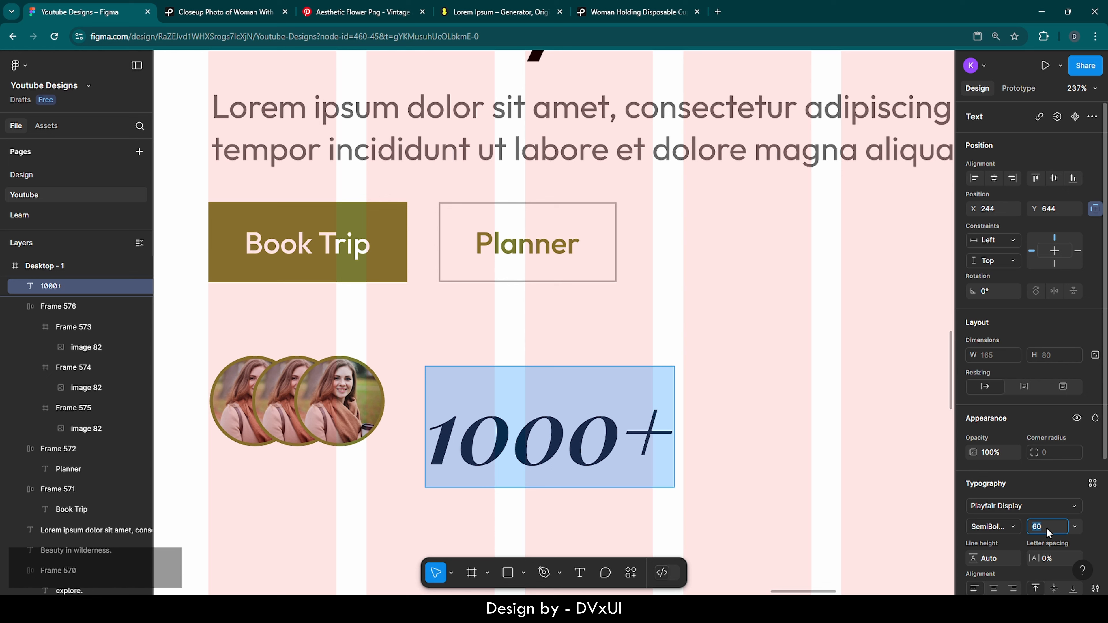
pyautogui.write('21')
pyautogui.press('Return')
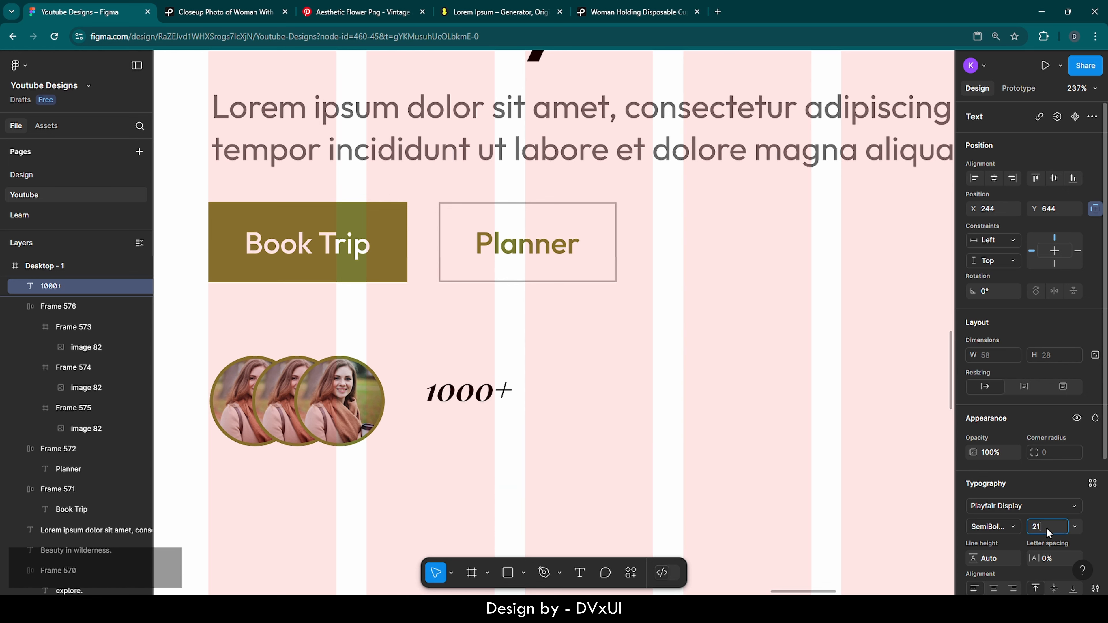
pyautogui.click(1007, 502)
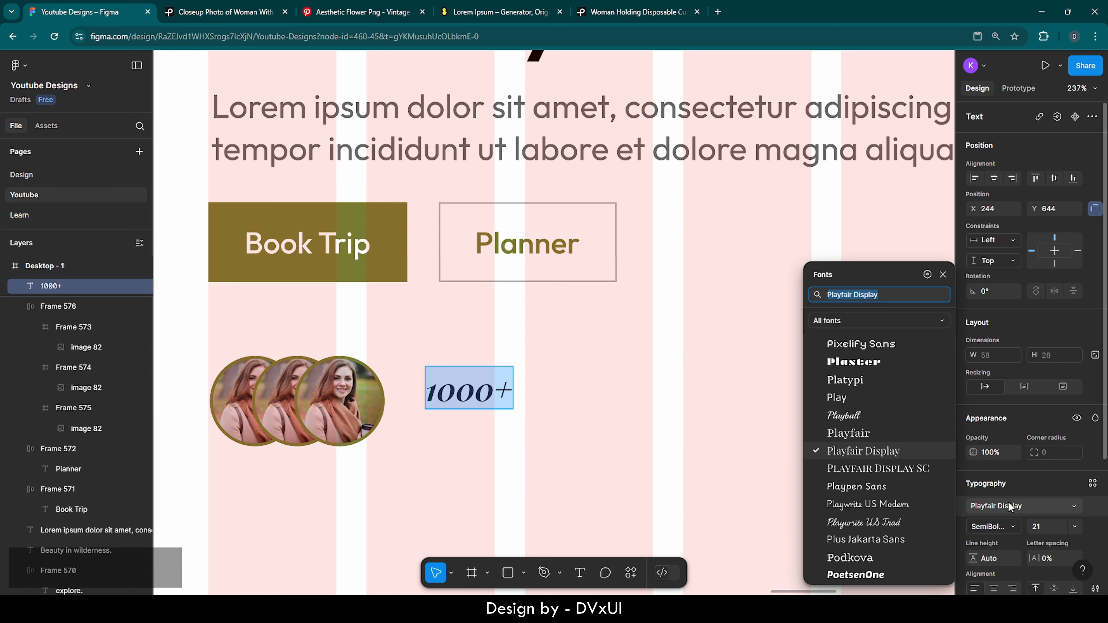
pyautogui.write('outfit')
pyautogui.press('Return')
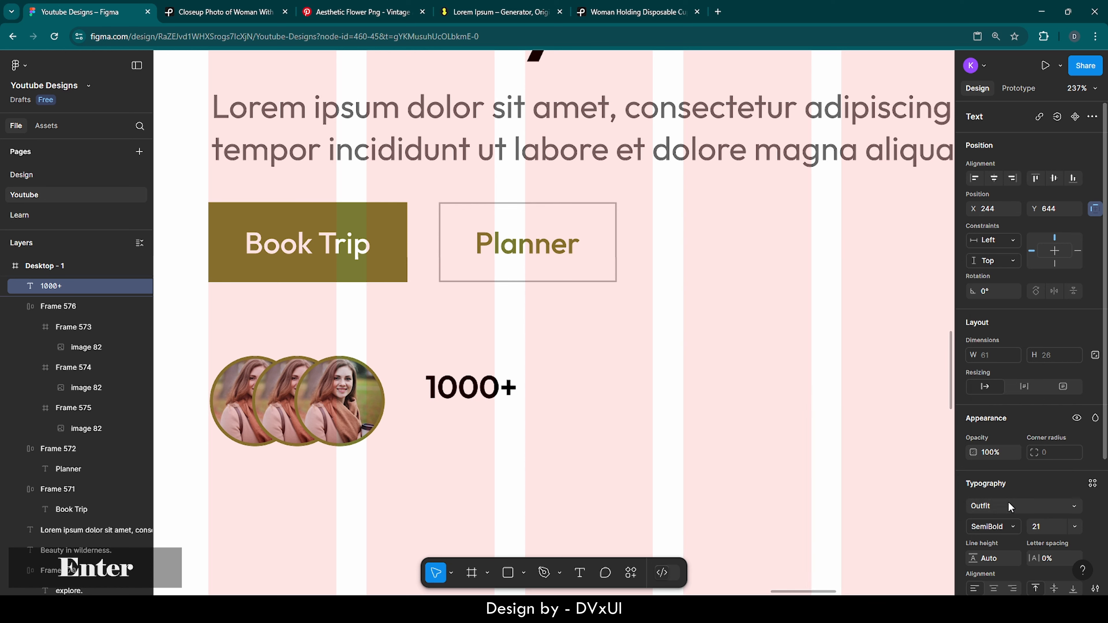
pyautogui.scroll(-3, 1003, 525)
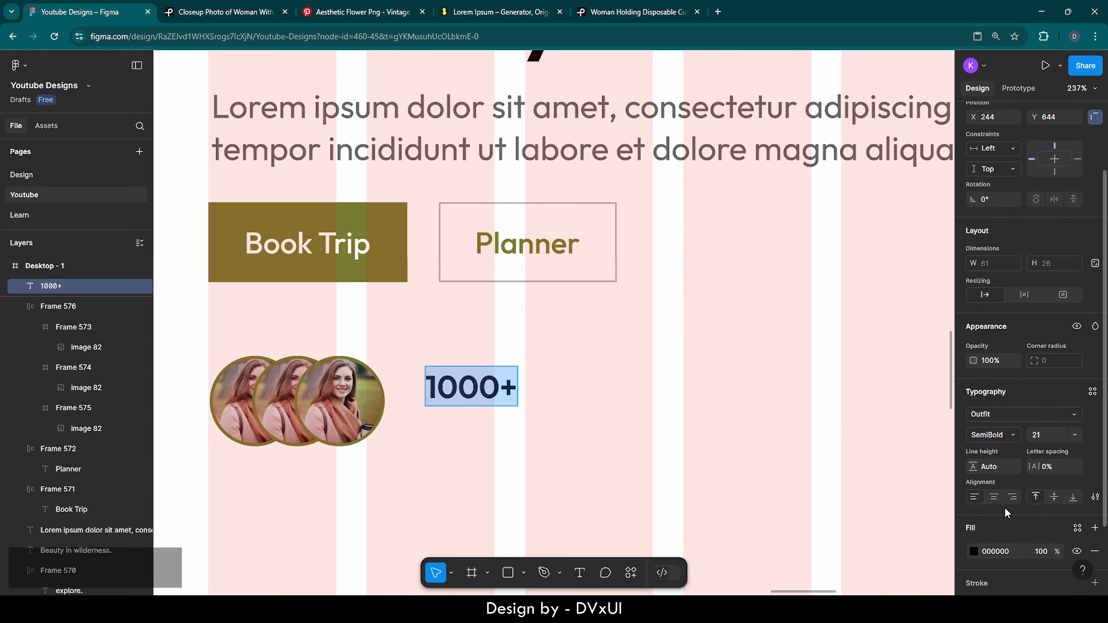
pyautogui.click(993, 434)
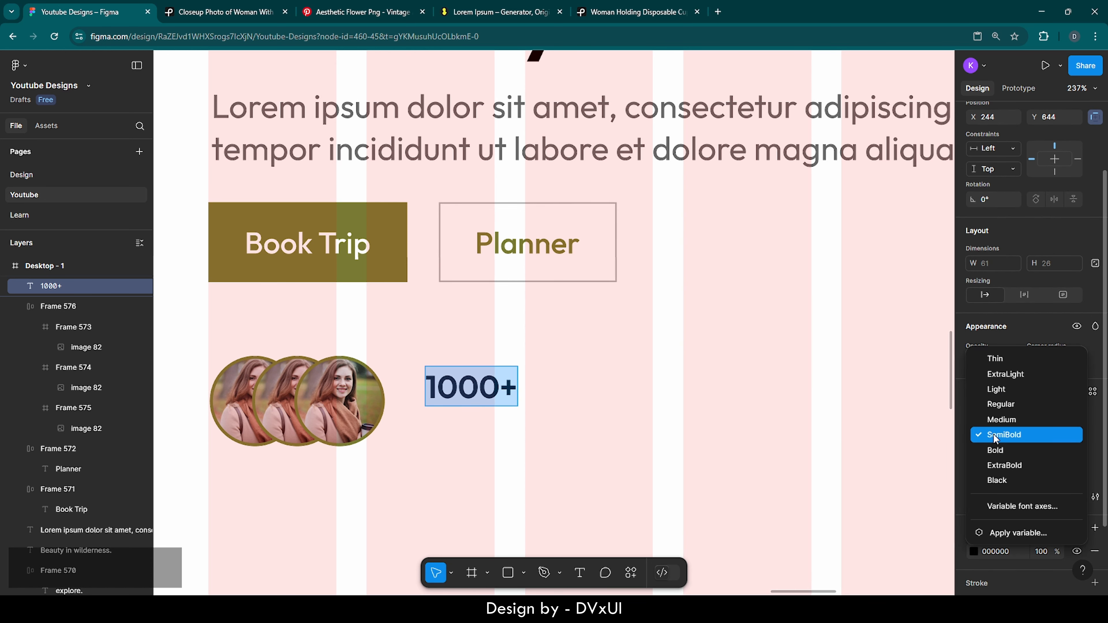
pyautogui.click(999, 420)
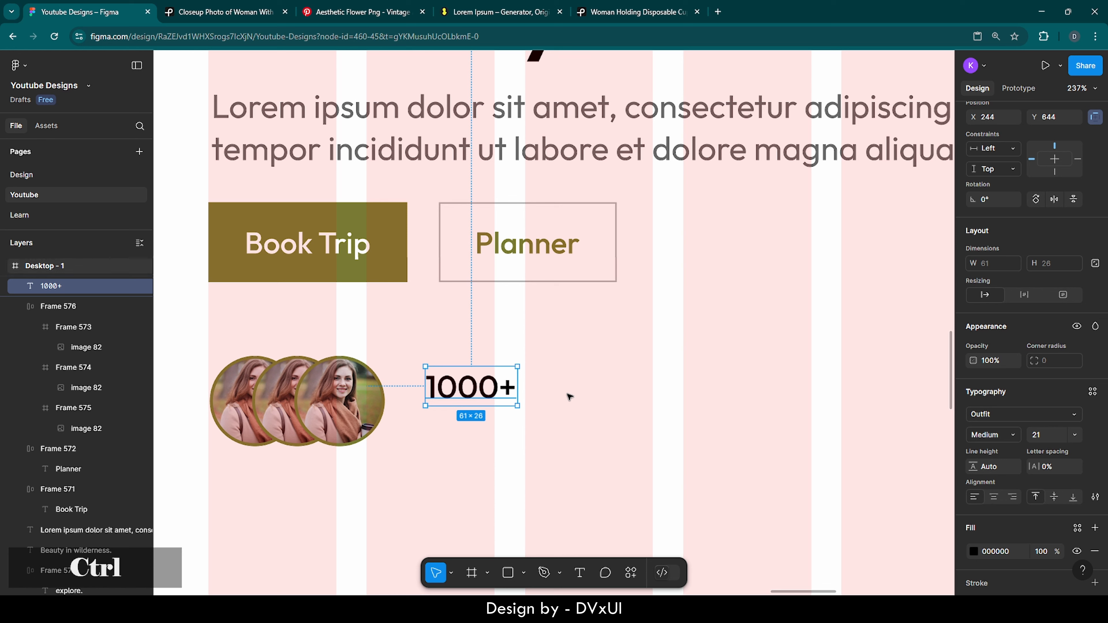
# Duplicate it directly below, retyped as 'positive reviews' in Outfit Light
pyautogui.hotkey('ctrl', 'v')
pyautogui.moveTo(486, 399); pyautogui.dragTo(489, 427)
pyautogui.doubleClick(488, 427)
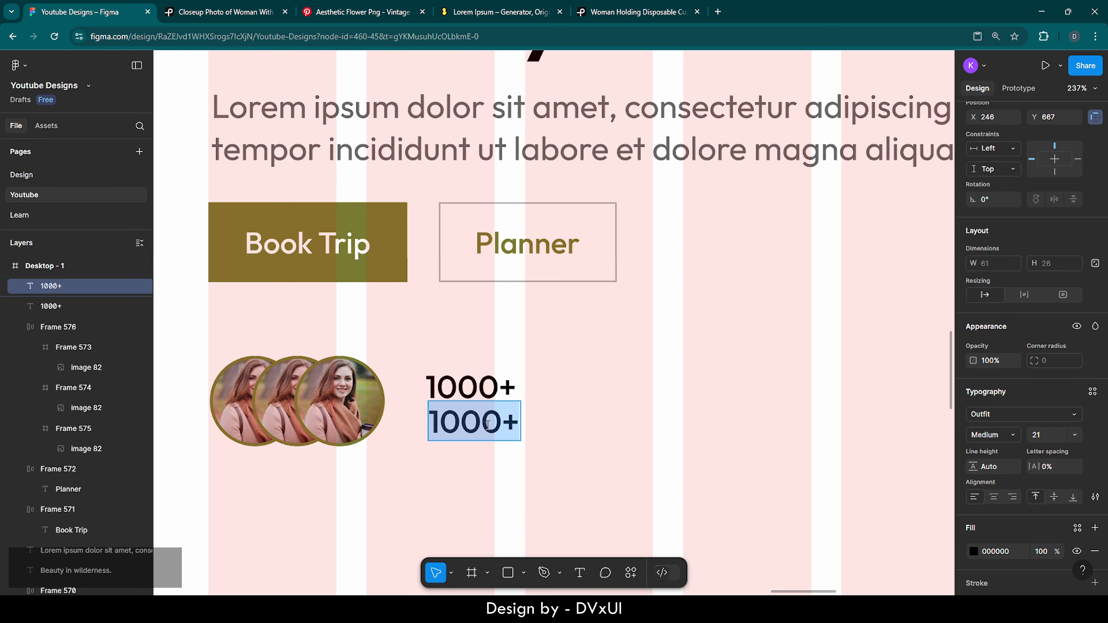
pyautogui.press('BackSpace')
pyautogui.write('positi')
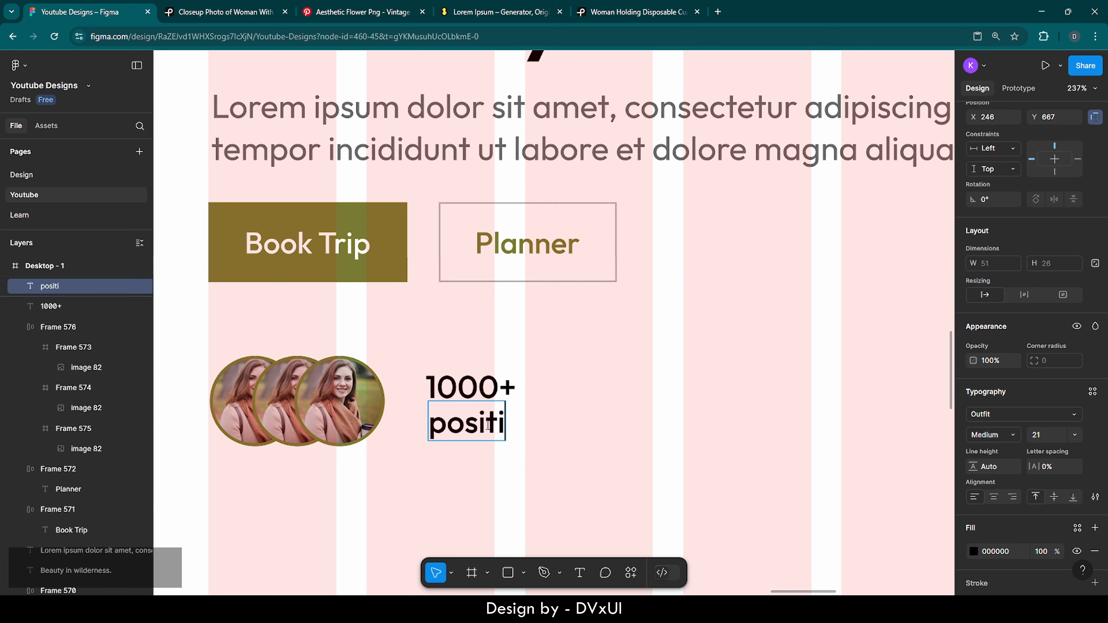
pyautogui.write('ve reviews')
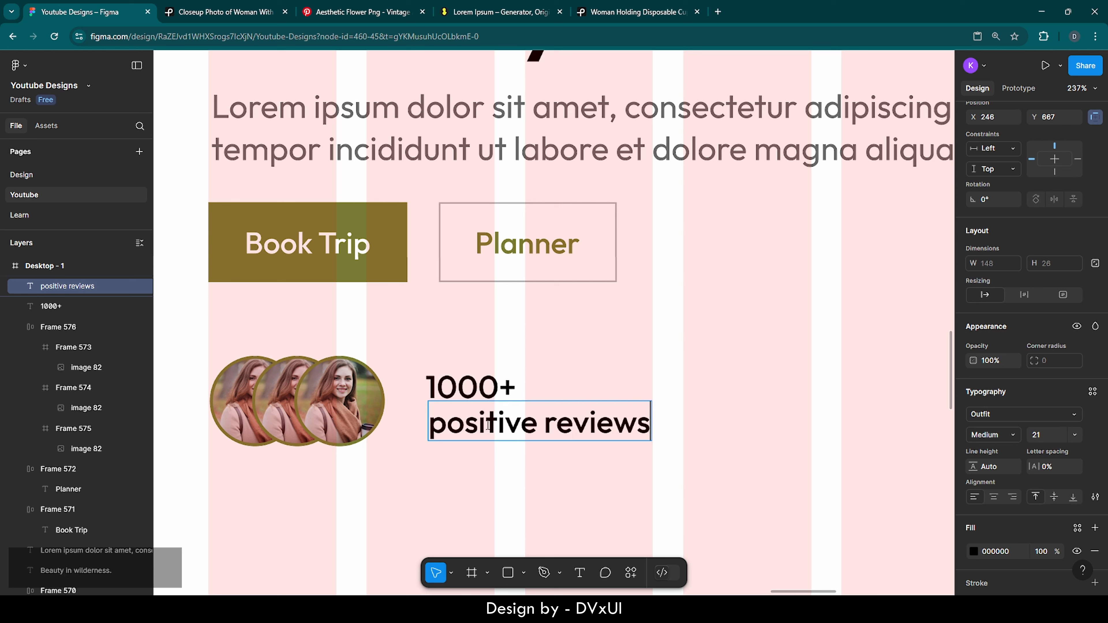
pyautogui.hotkey('ctrl', 'a')
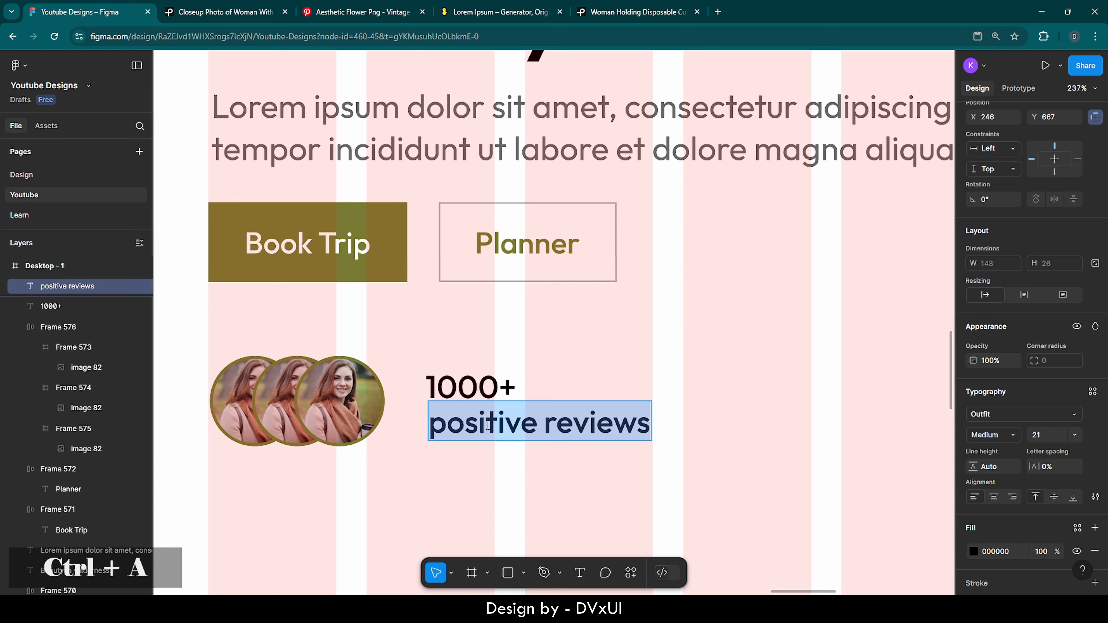
pyautogui.click(1011, 434)
pyautogui.click(999, 403)
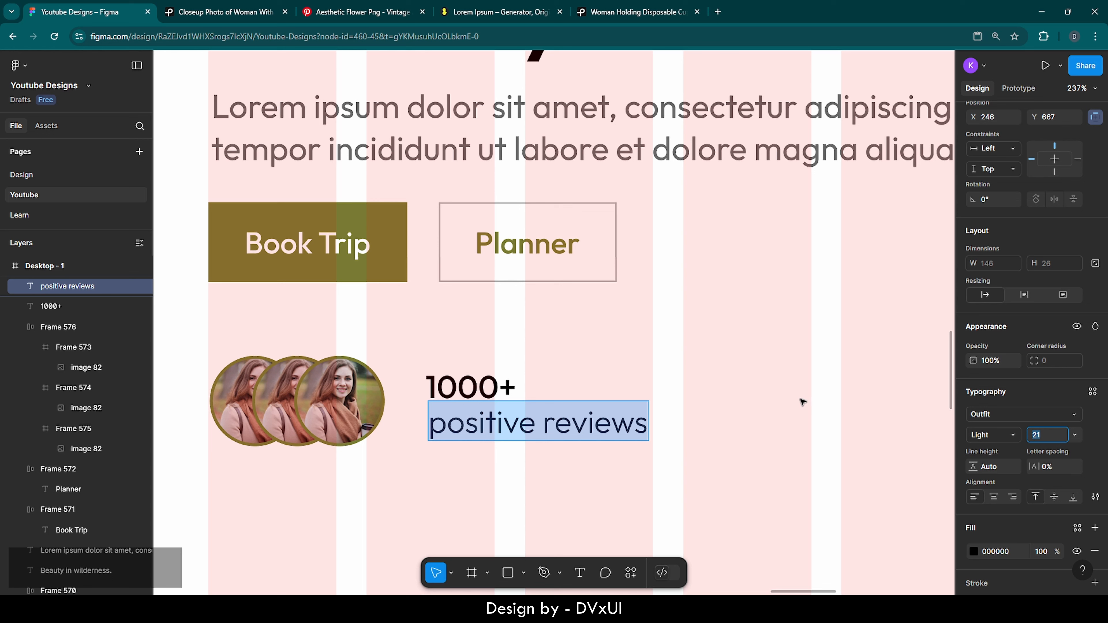
pyautogui.press('Return')
# Select both text lines and bring up their fill colour settings
pyautogui.moveTo(559, 350); pyautogui.dragTo(460, 465)
pyautogui.scroll(-3, 998, 561)
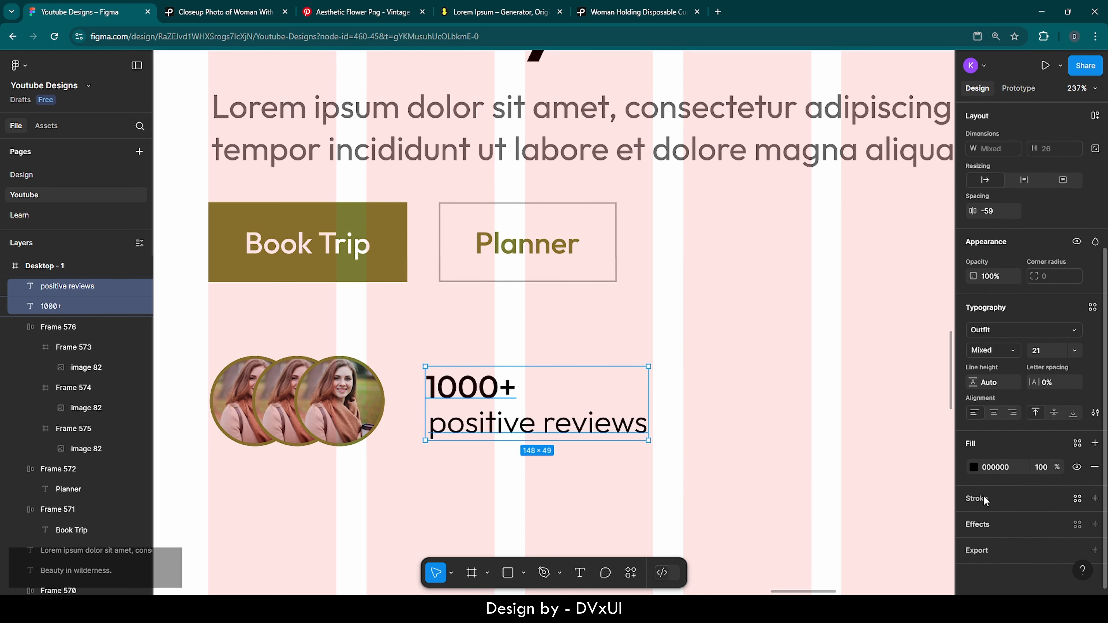
pyautogui.click(974, 467)
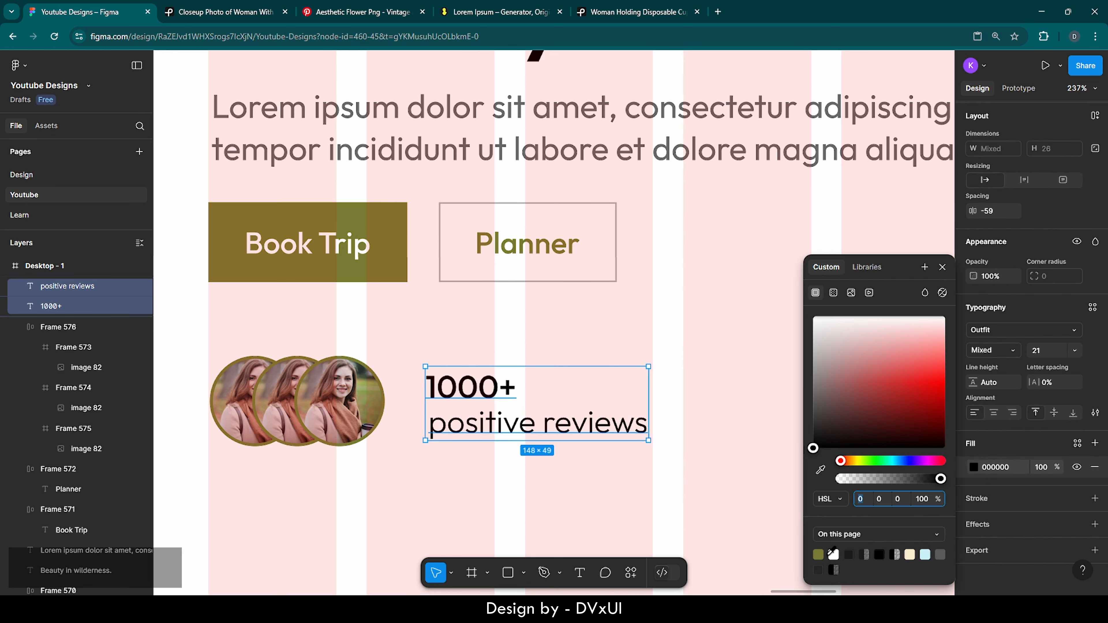